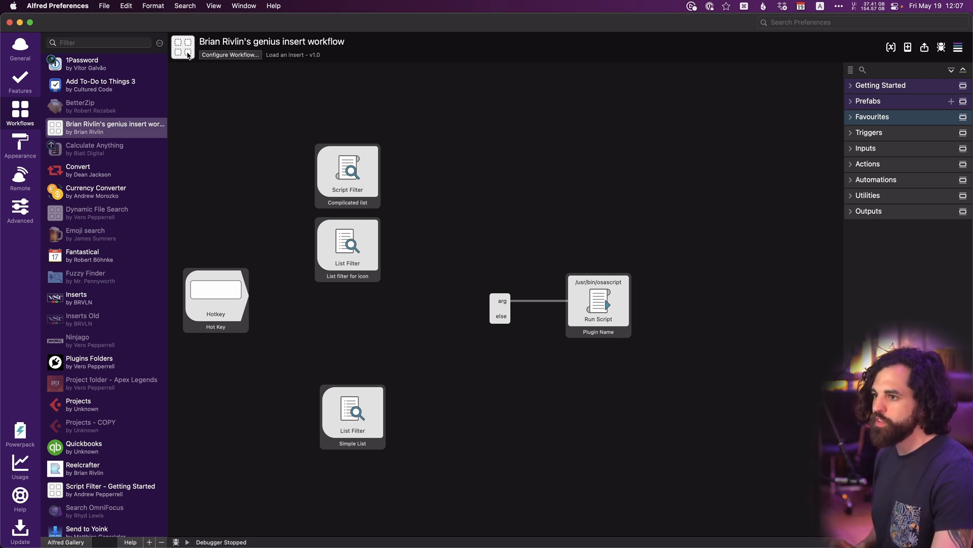
right_click(130, 134)
left_click(150, 163)
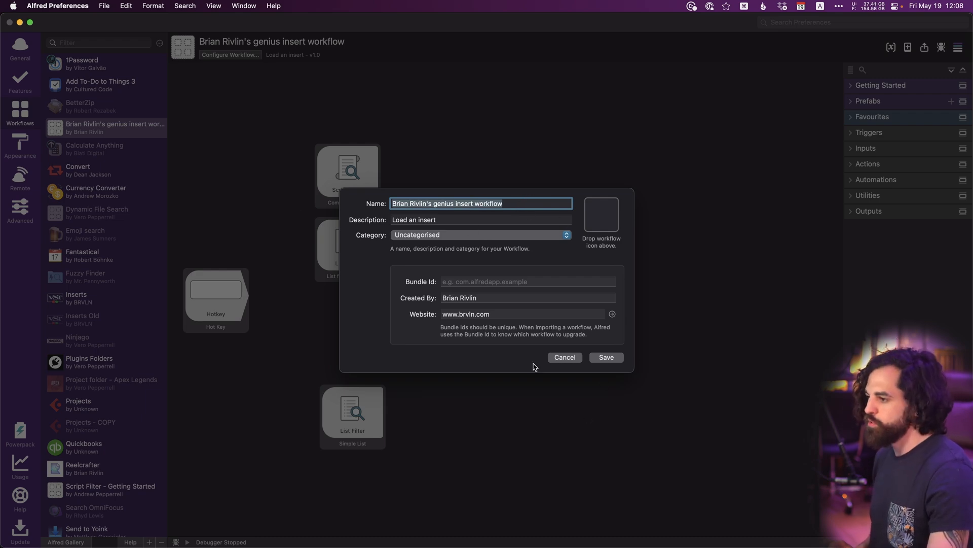
left_click(554, 358)
- Open the genius insert workflow's details for editing and select its empty workflow icon area
right_click(97, 118)
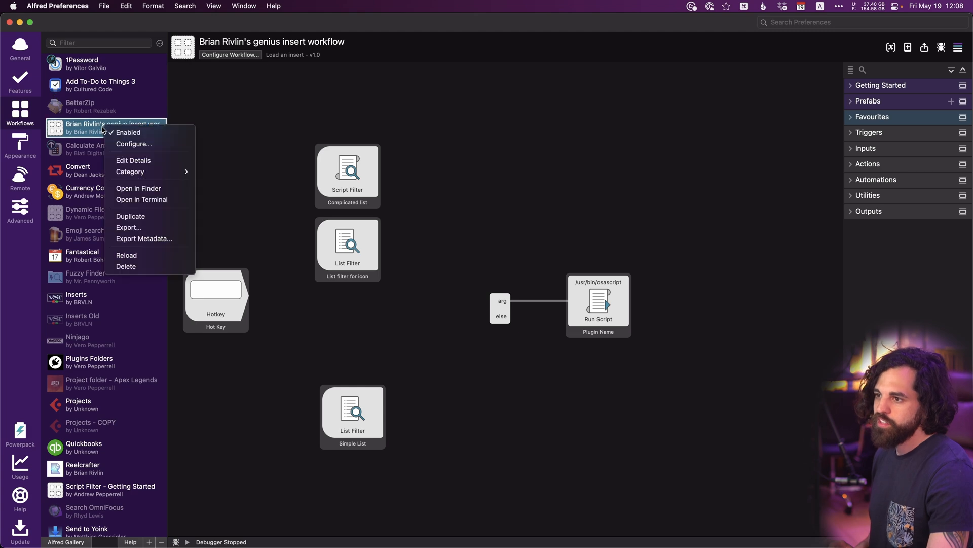
left_click(119, 160)
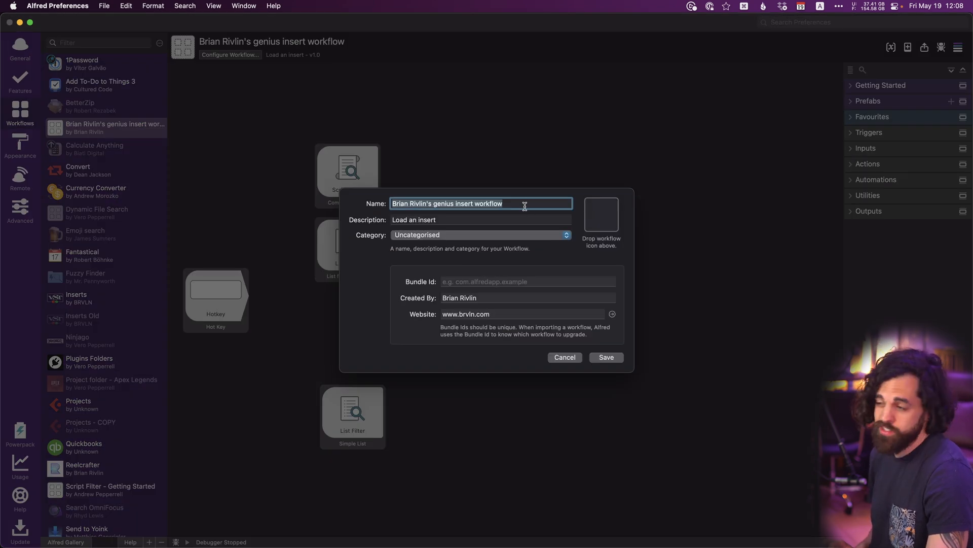
left_click(525, 206)
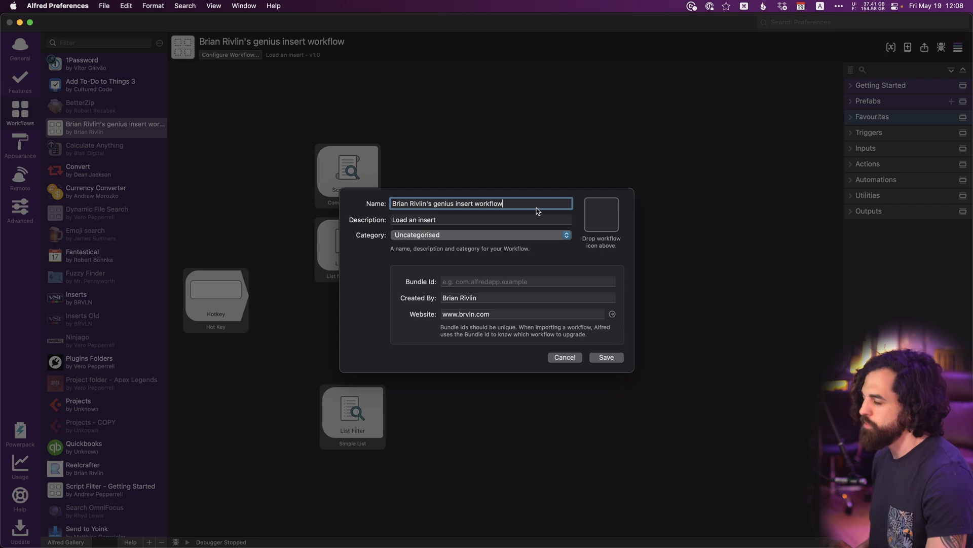
left_click(604, 224)
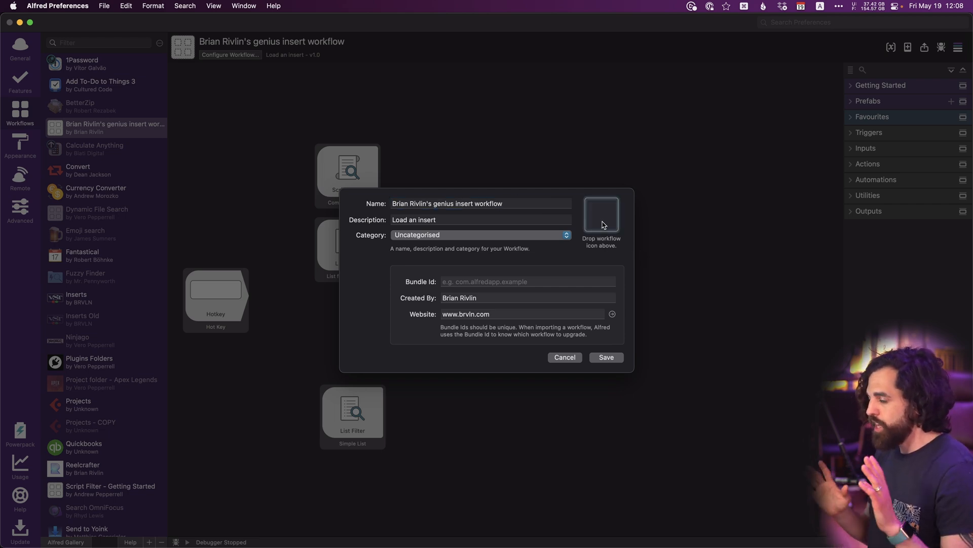
- Switch to Cubase, examine the icon shown in the plugin launcher, and dismiss the launcher
key("super+Tab")
key("super+Tab")
key("super+Tab")
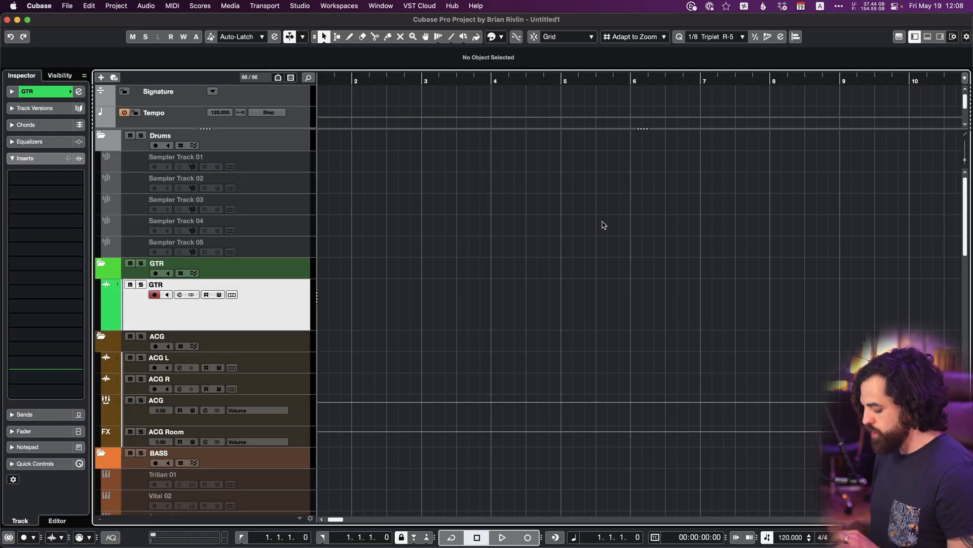
key("alt+space")
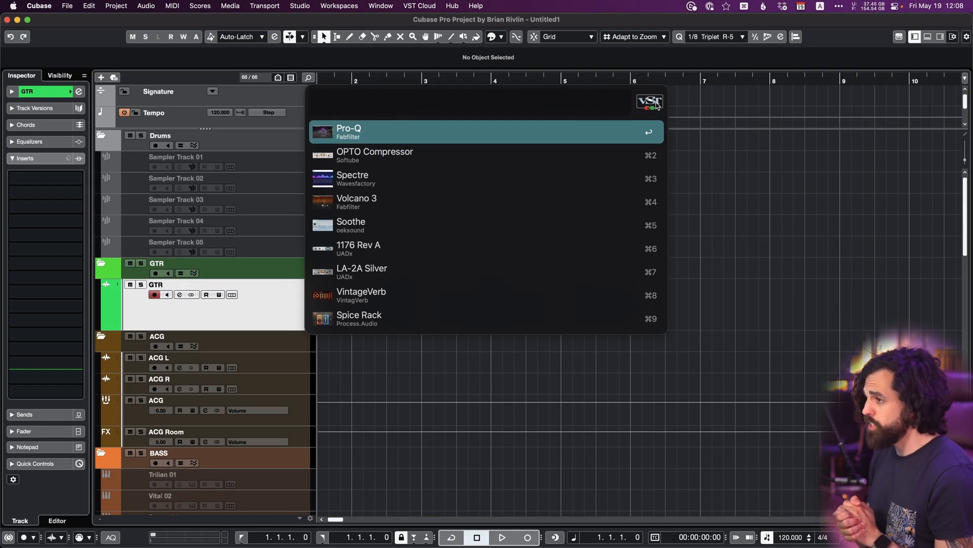
left_click(767, 283)
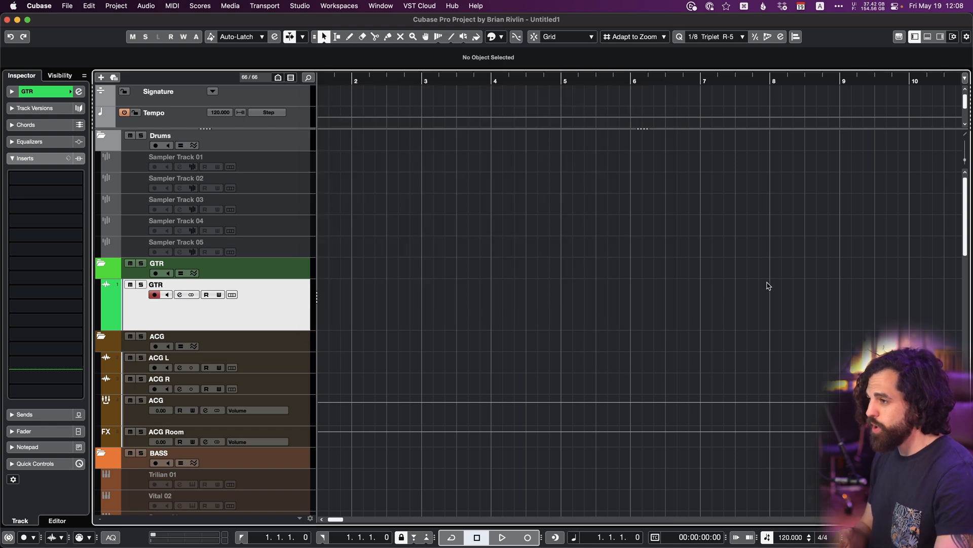
- Switch to the Arc browser and search Google Images for "vst png"
key("super+Tab")
key("super+Tab")
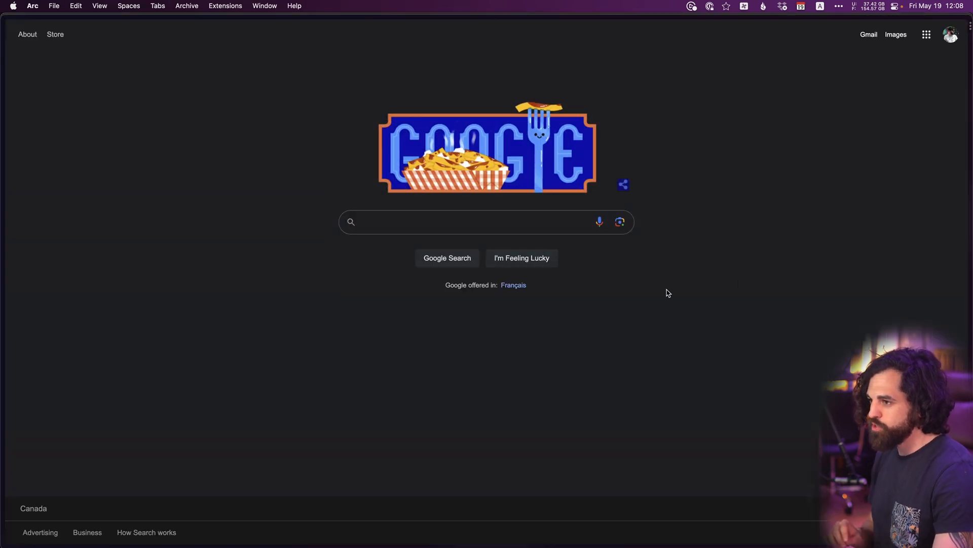
left_click(422, 221)
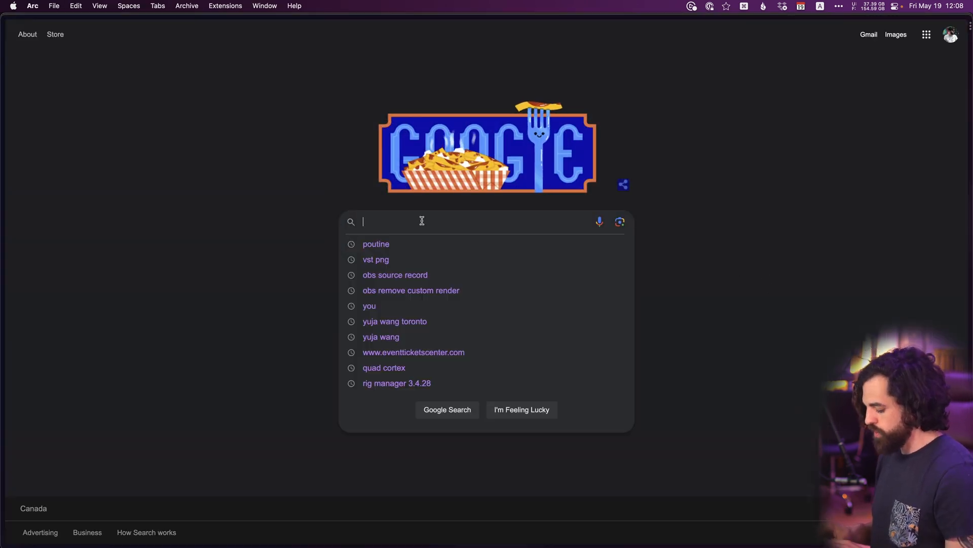
type("vst png")
key("Return")
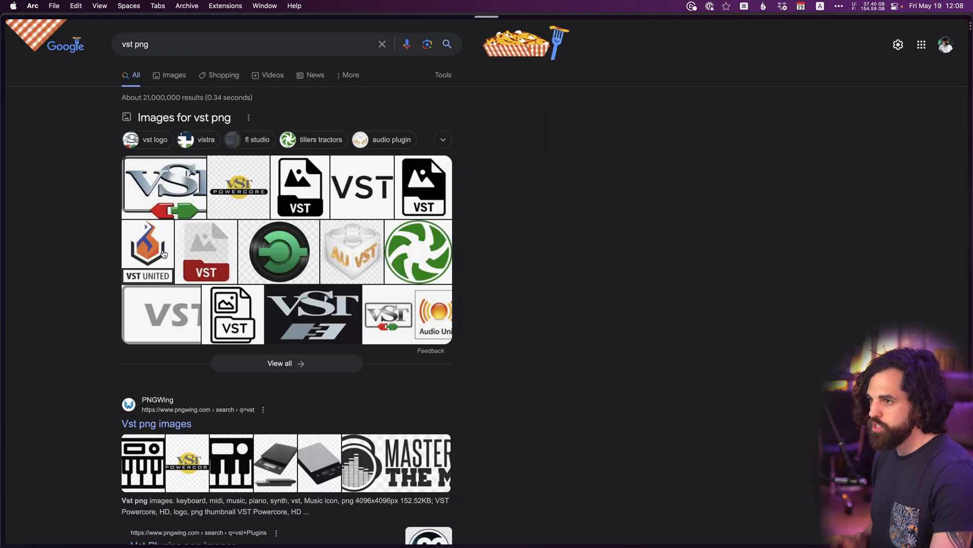
left_click(170, 79)
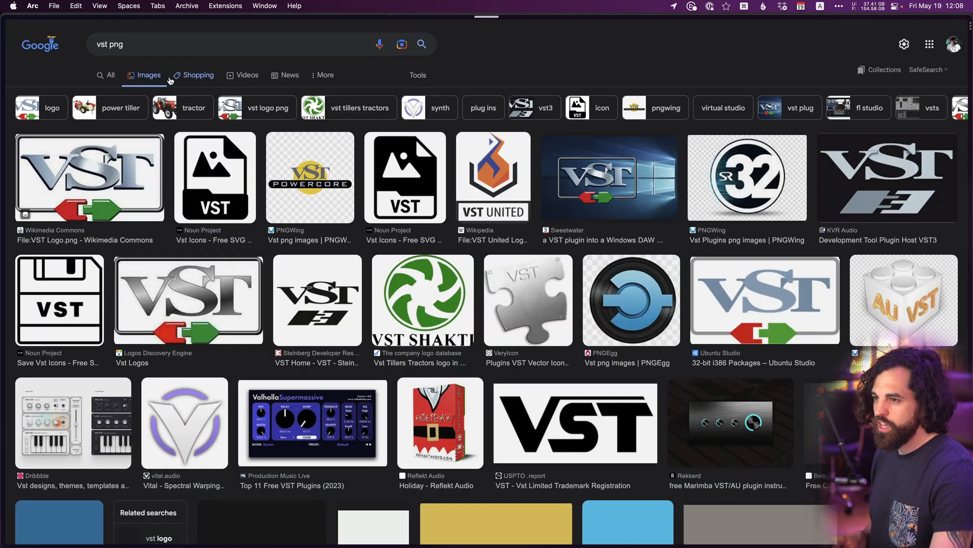
- Copy the Wikimedia Commons VST logo image, paste it as the workflow's icon in Alfred Preferences, and save the details
left_click(82, 182)
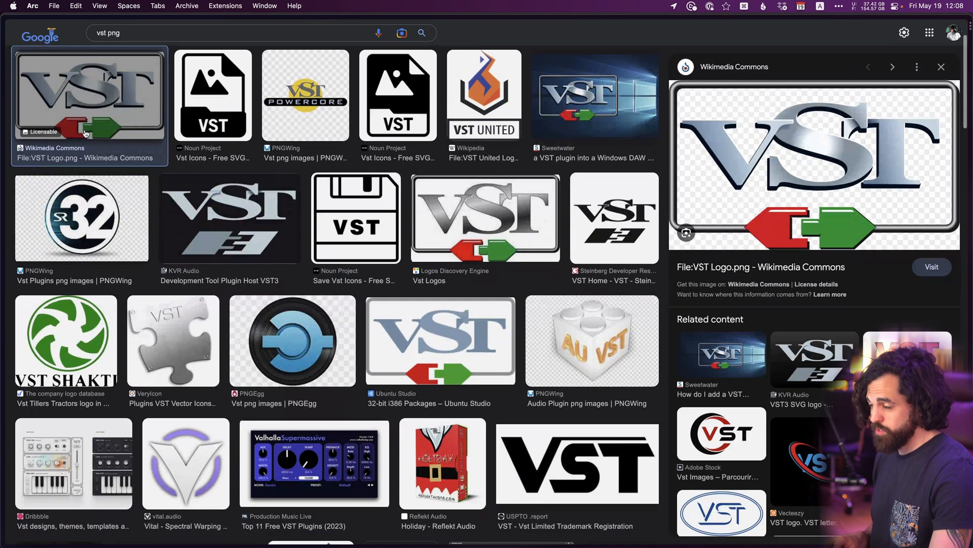
right_click(750, 155)
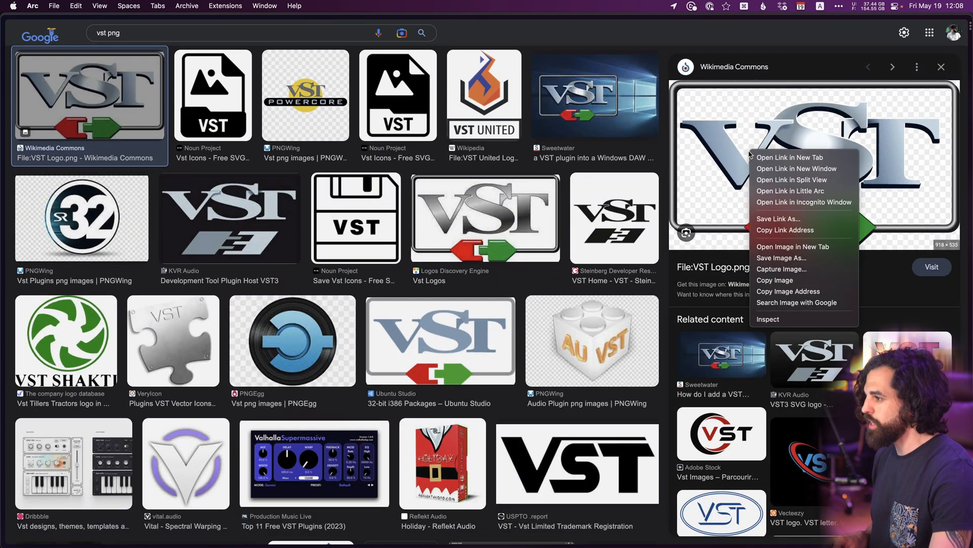
left_click(762, 284)
key("super+Tab")
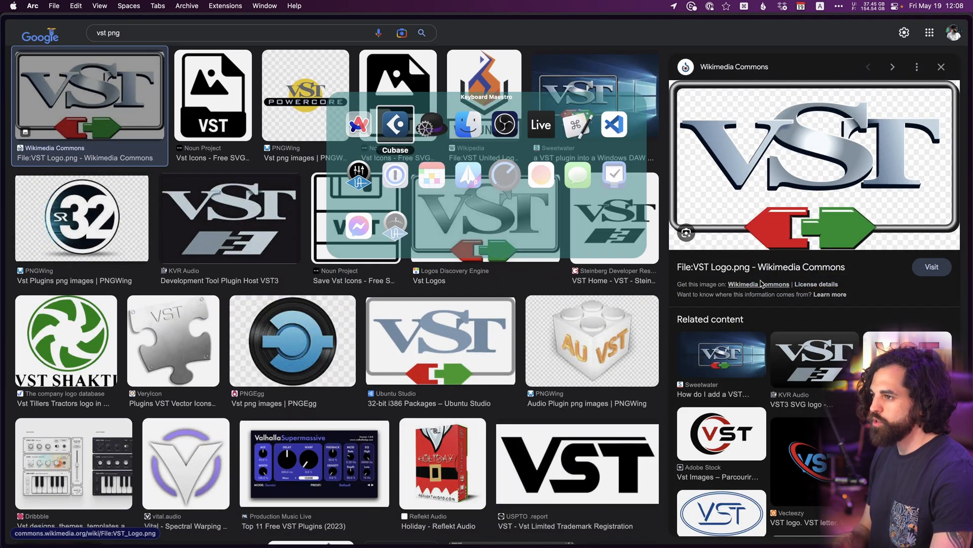
key("super+Tab")
key("super+v")
left_click(607, 357)
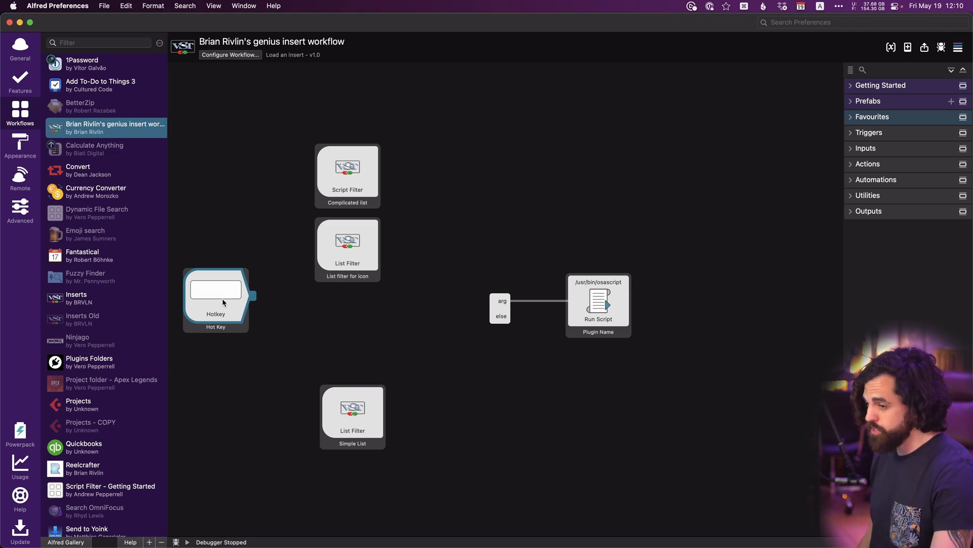
- Assign ⌘Y to the workflow's Hotkey object and add Cubase 12 to the apps that must have focus
double_click(223, 300)
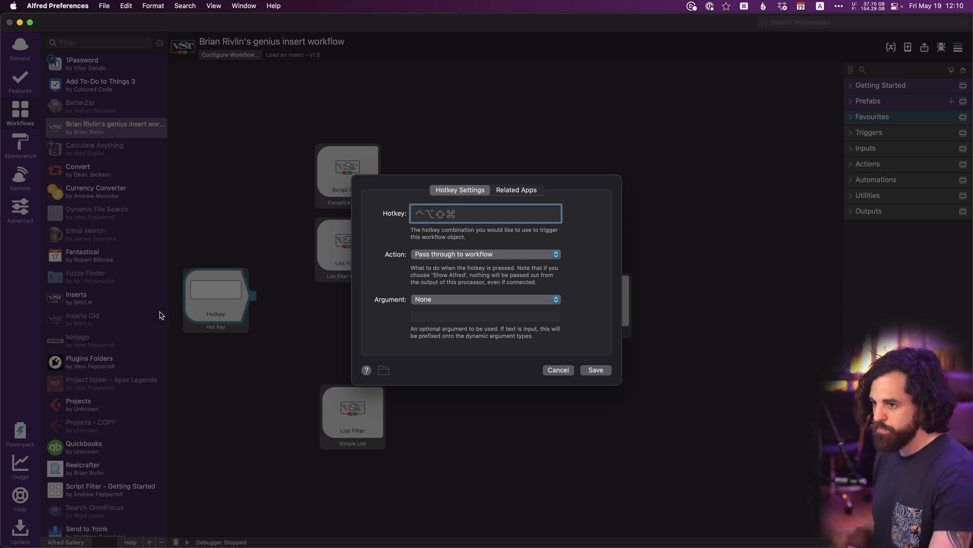
key("super+y")
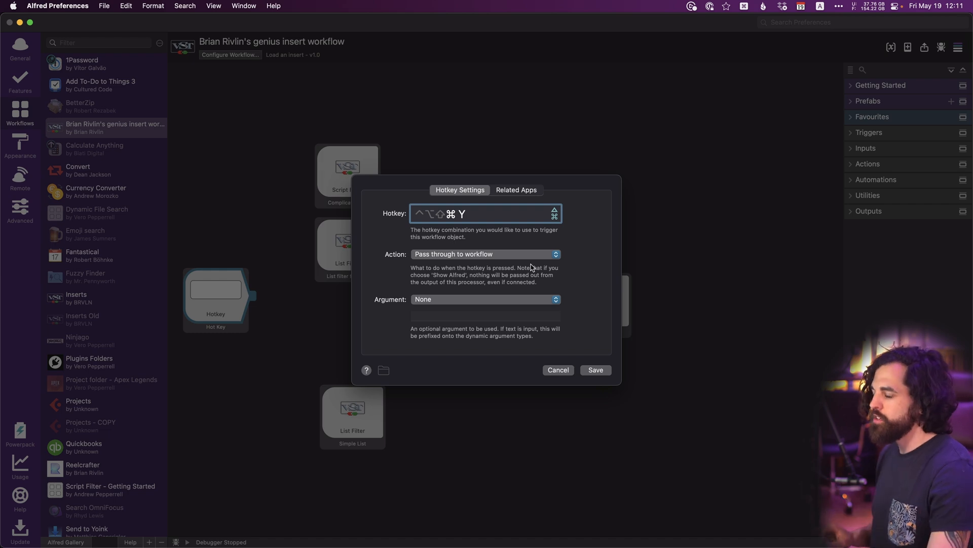
left_click(515, 194)
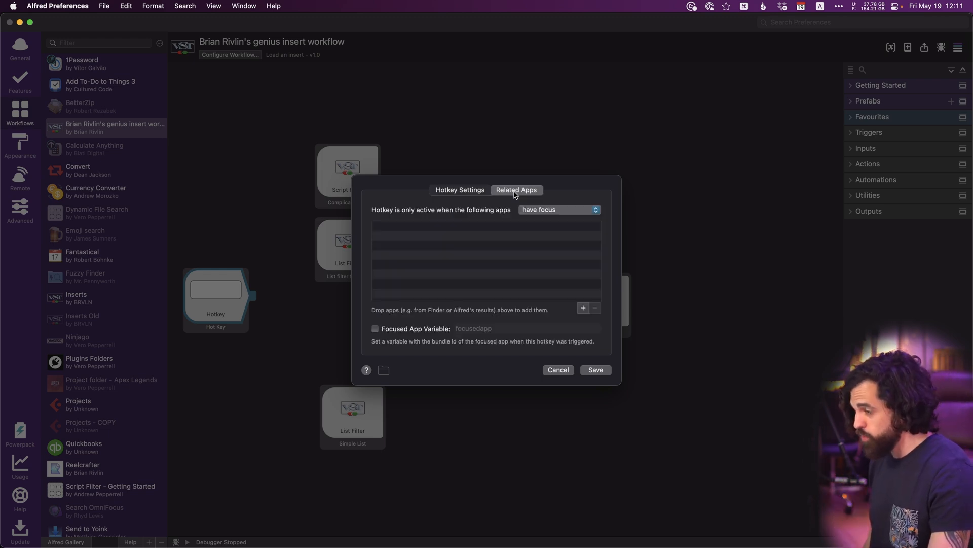
left_click(582, 308)
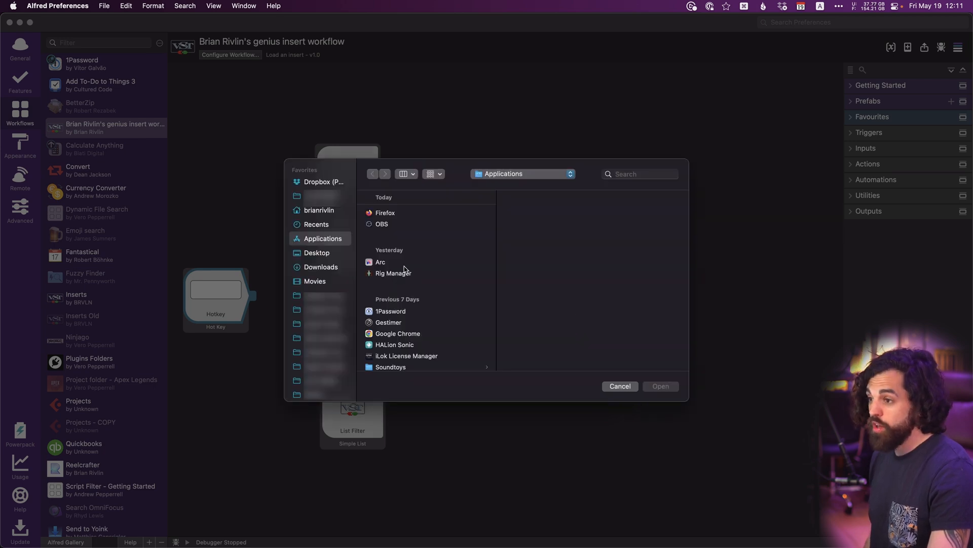
key("Down")
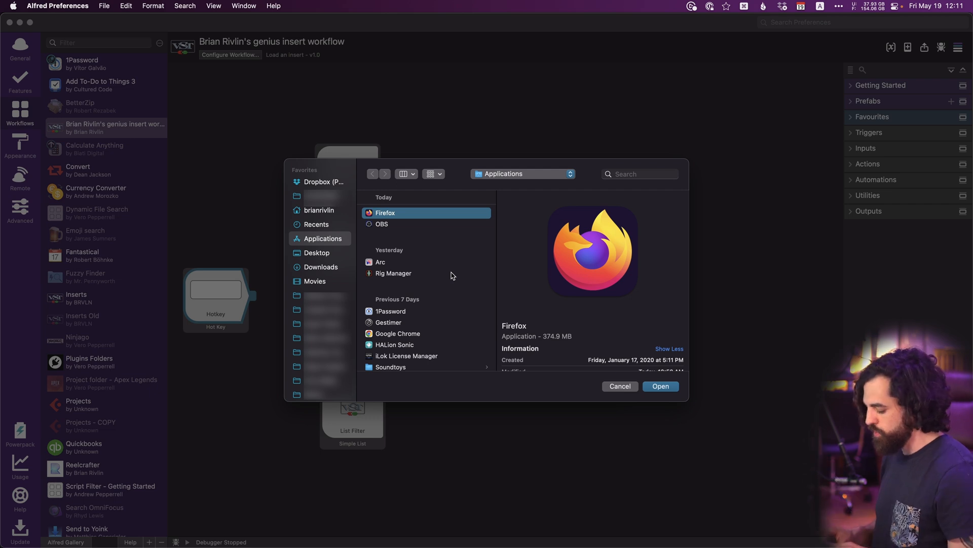
type("cubase 12")
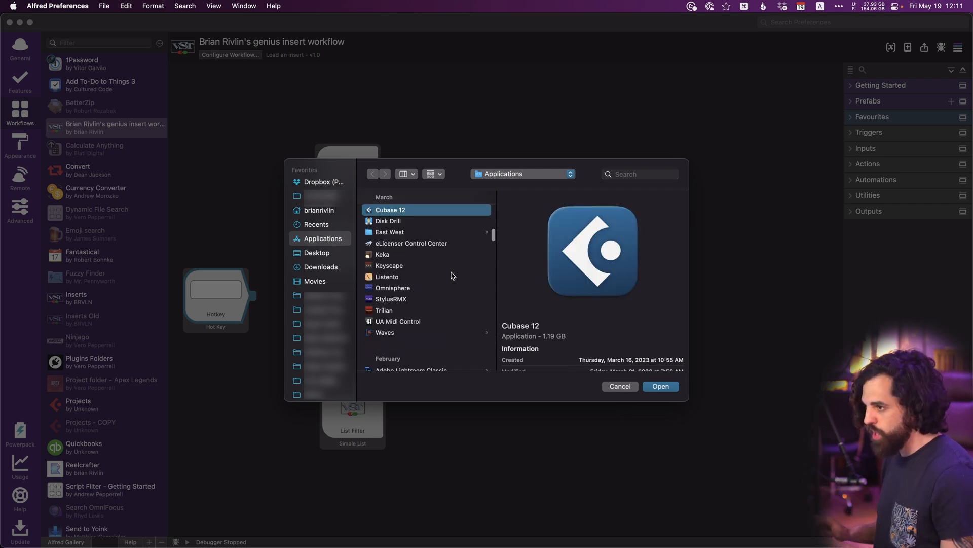
key("Return")
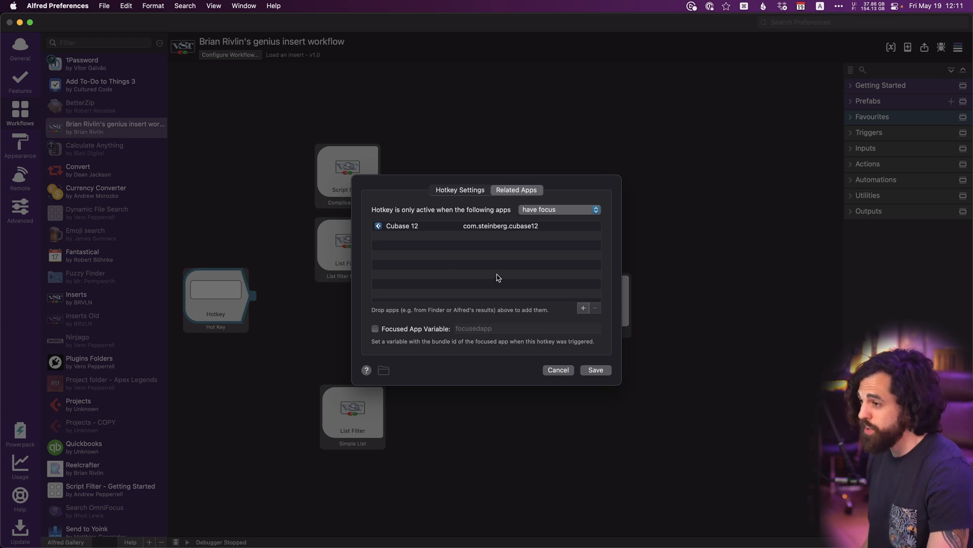
- Add Ableton Live 11 Suite to the hotkey's related apps and save the hotkey settings
left_click(582, 309)
key("Down")
key("Down")
type("ase")
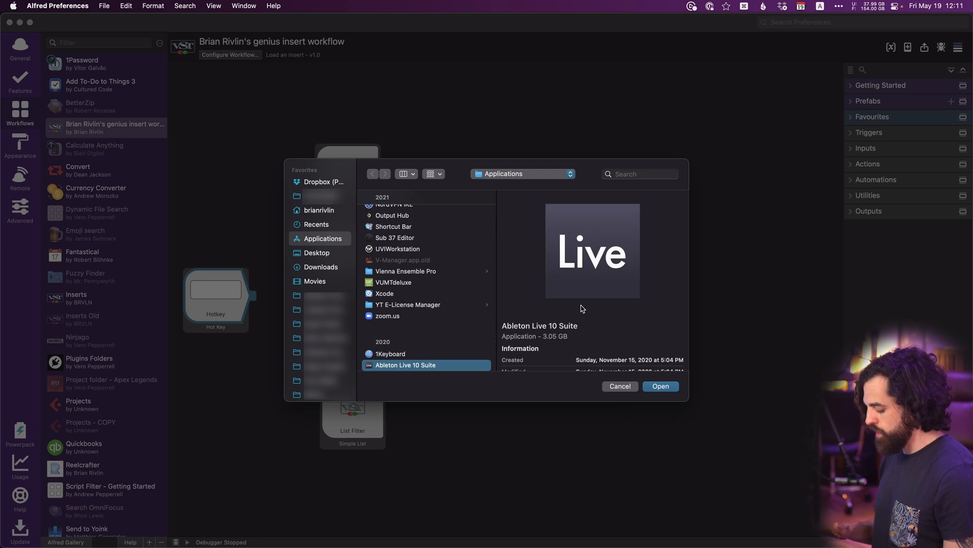
type("1")
key("Return")
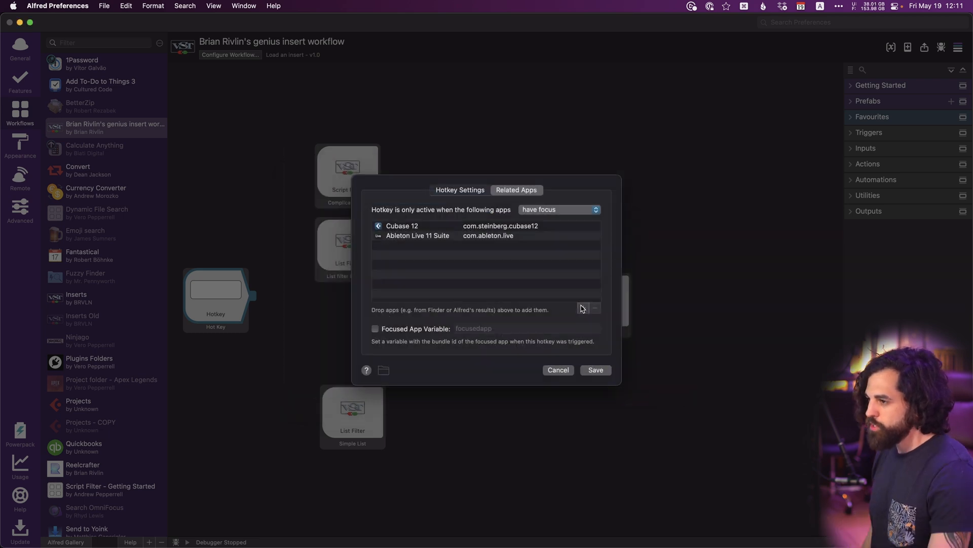
left_click(596, 371)
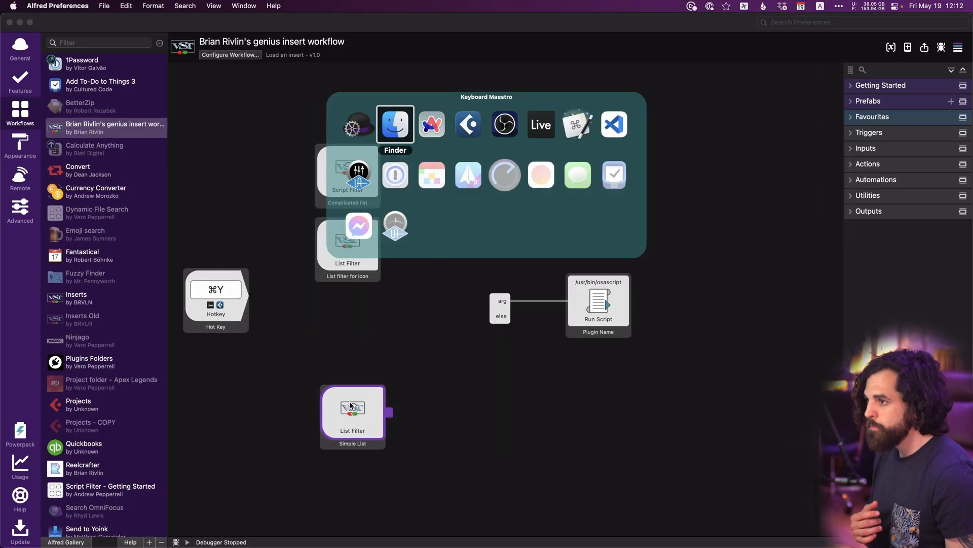
- Switch to Cubase and search the plugin launcher for vocal, drums and air in turn
key("Right")
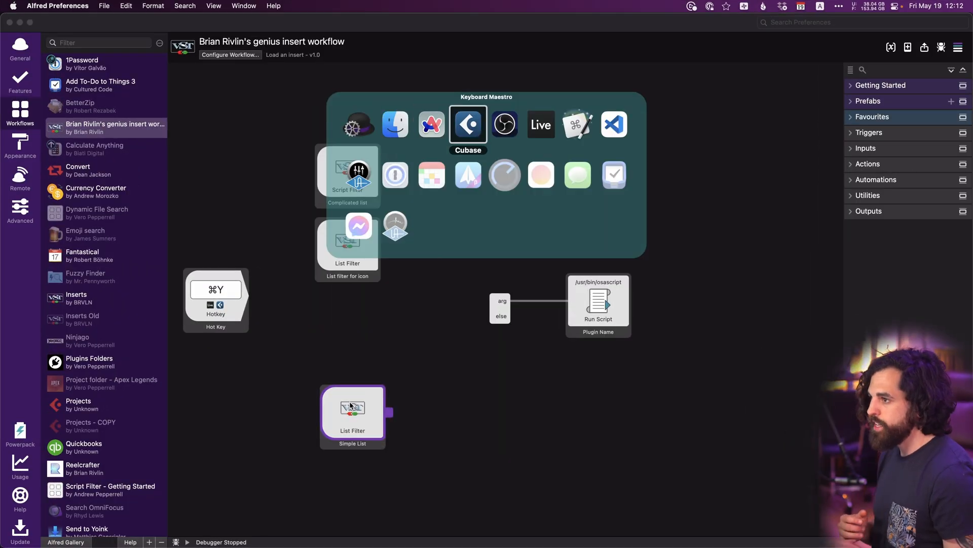
key("Return")
key("alt+space")
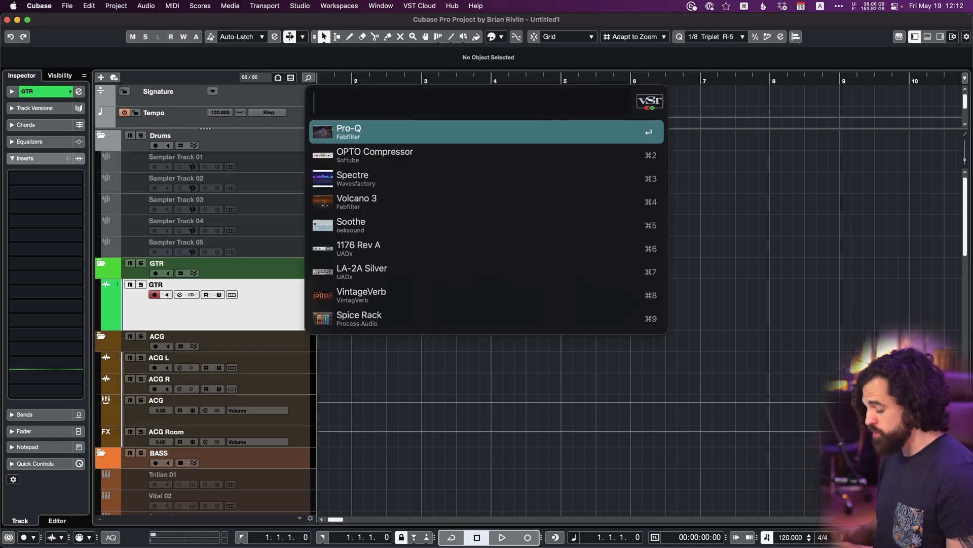
type("vocal")
key("super+a")
type("drums")
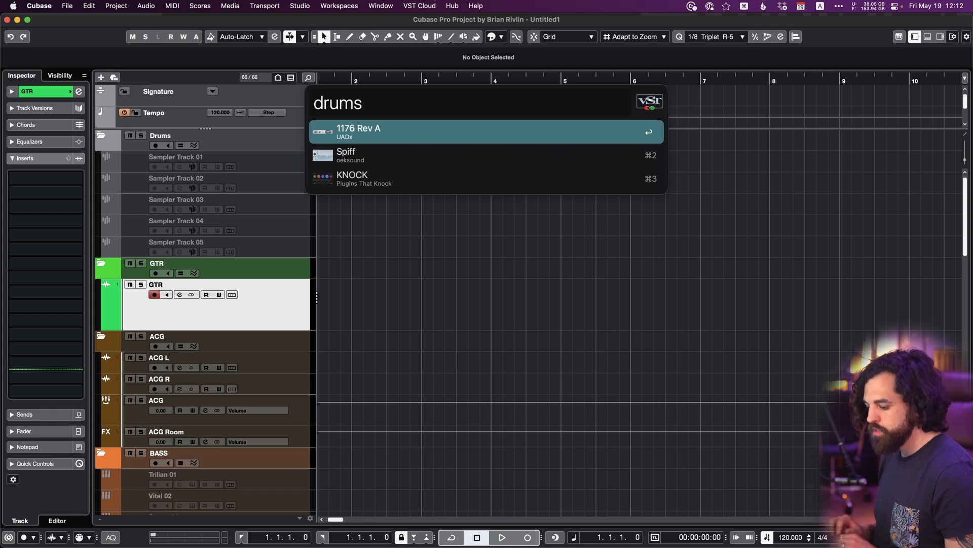
key("super+a")
type("air")
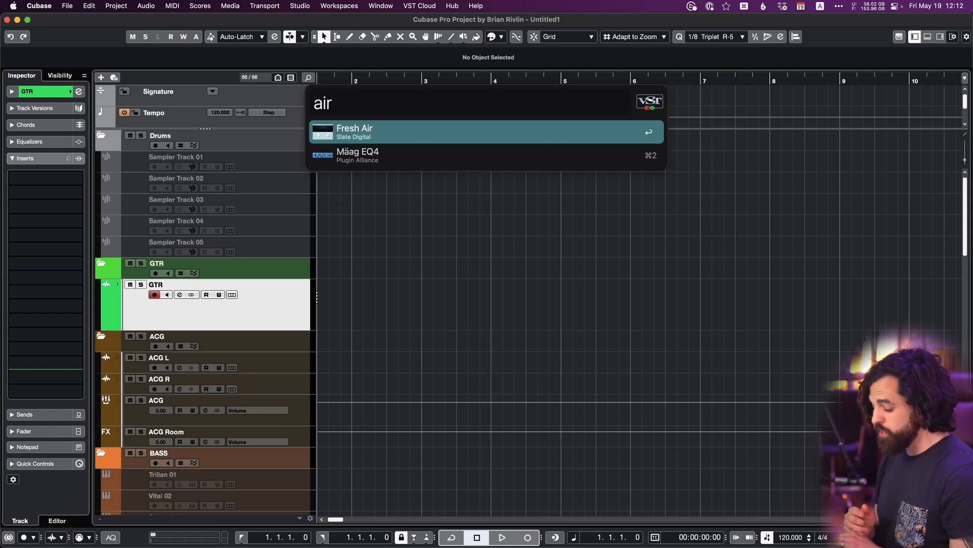
- Replace the launcher search with 1176 and load the UADx 1176AE compressor on the GTR track
key("super+a")
key("BackSpace")
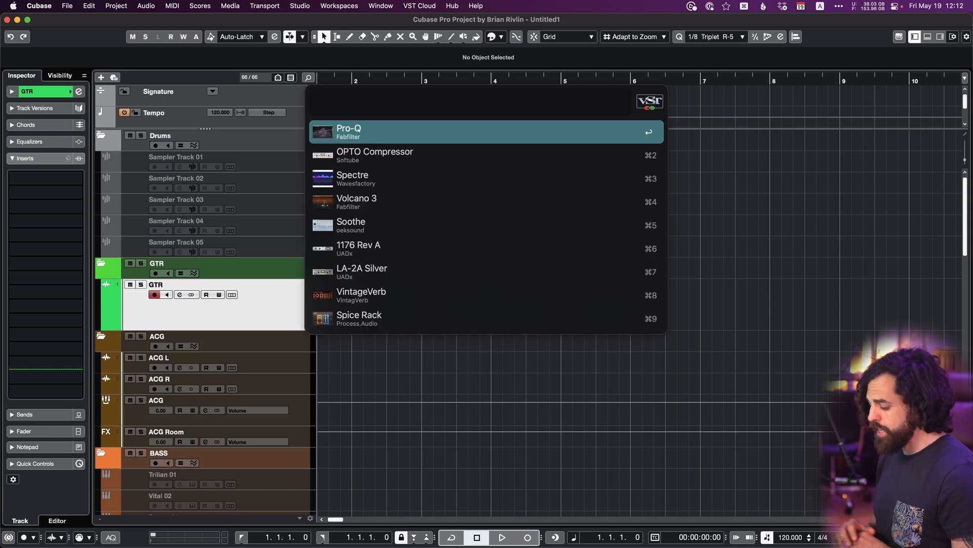
type("1176")
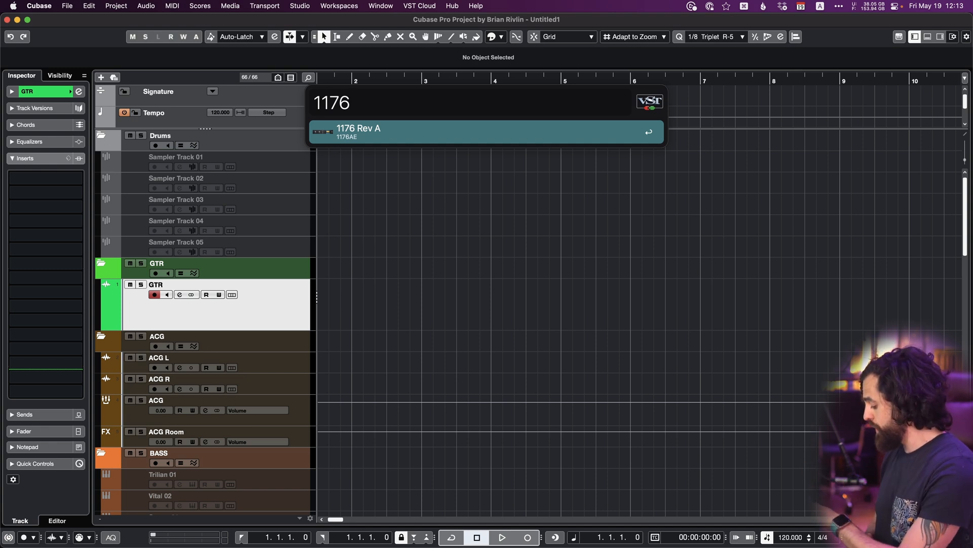
key("Return")
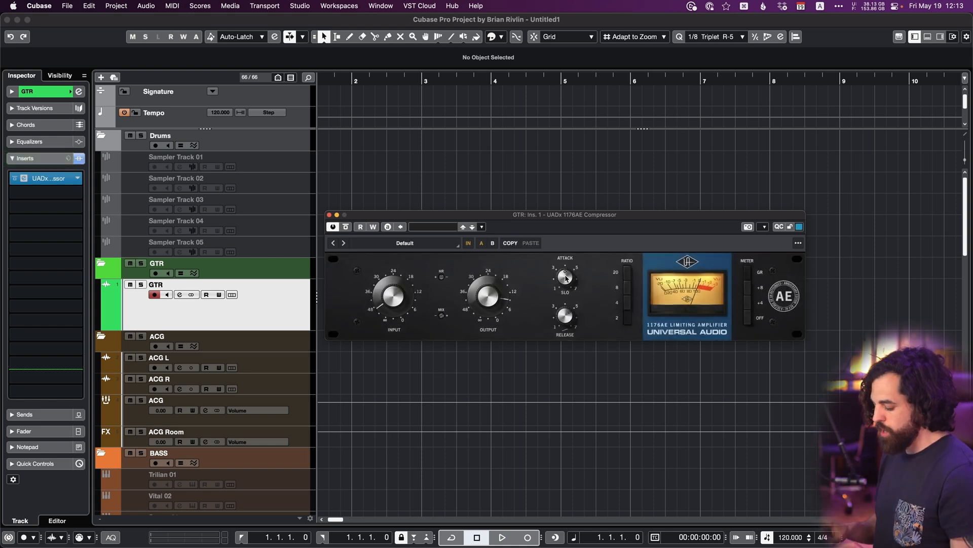
- Load the UADx 1176 Rev A compressor as the GTR track's second insert using the plugin launcher
key("ctrl+space")
type("1176")
key("Return")
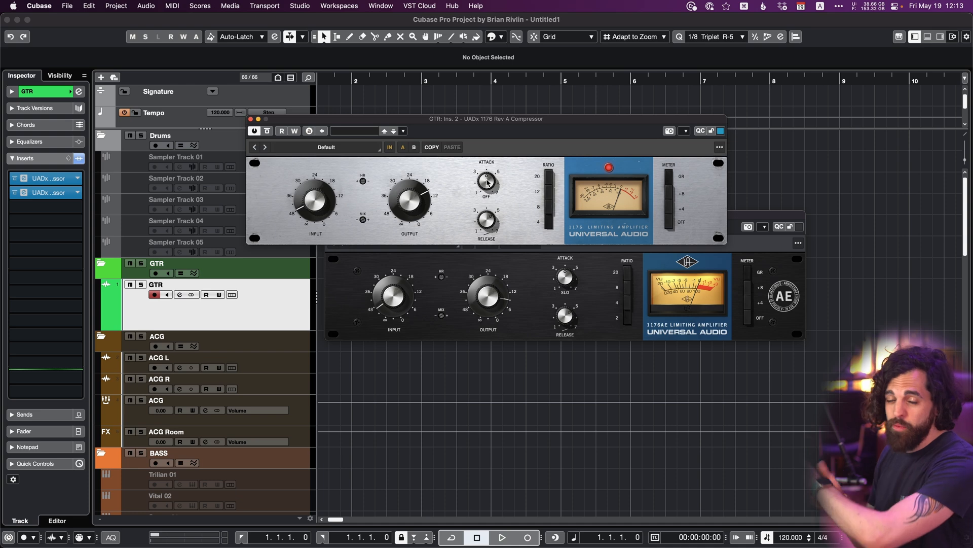
- Search the plugin launcher for pro-q and choose the Fabfilter Pro-Q result
key("alt+space")
type("pro-q")
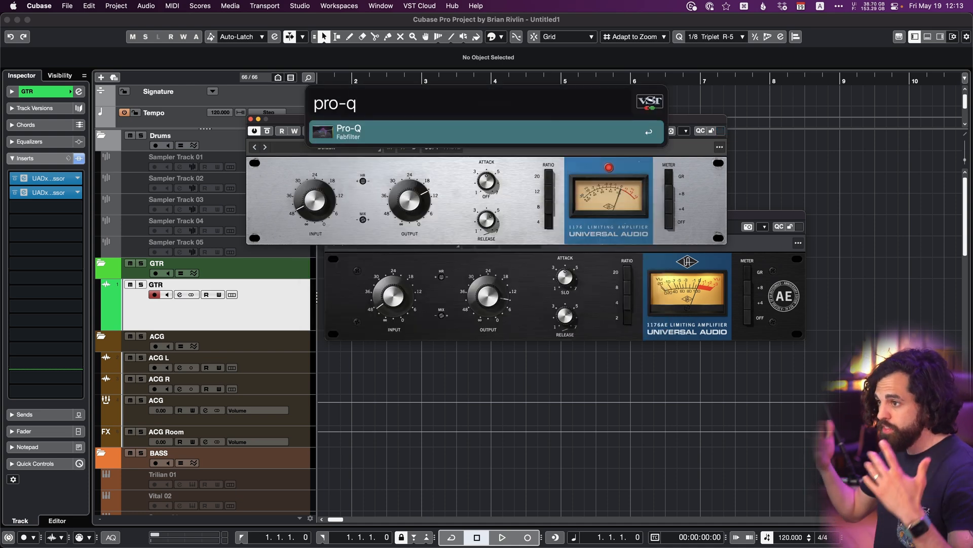
key("Return")
- Switch to Alfred Preferences and connect the ⌘Y hotkey to the Simple List filter
key("super+Tab")
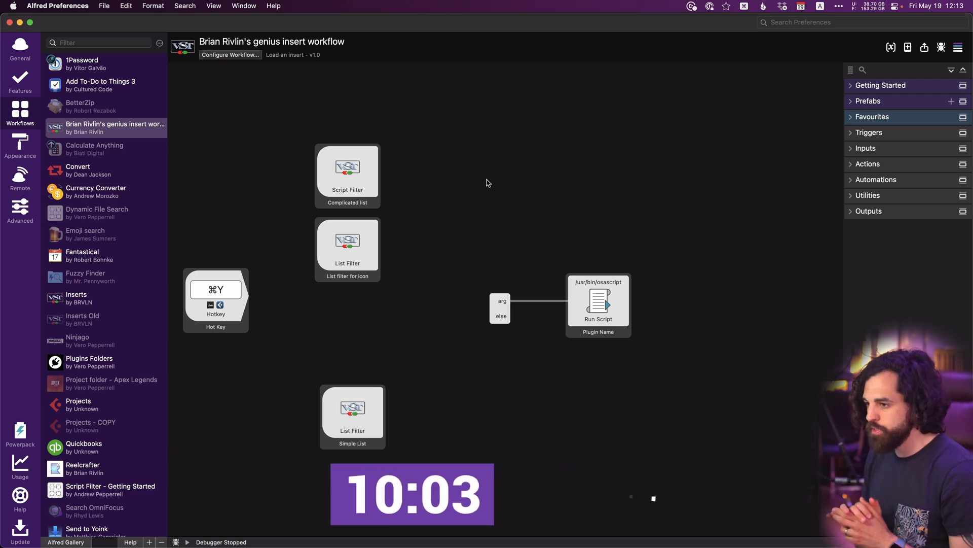
left_click(208, 324)
left_click_drag(255, 296, 317, 413)
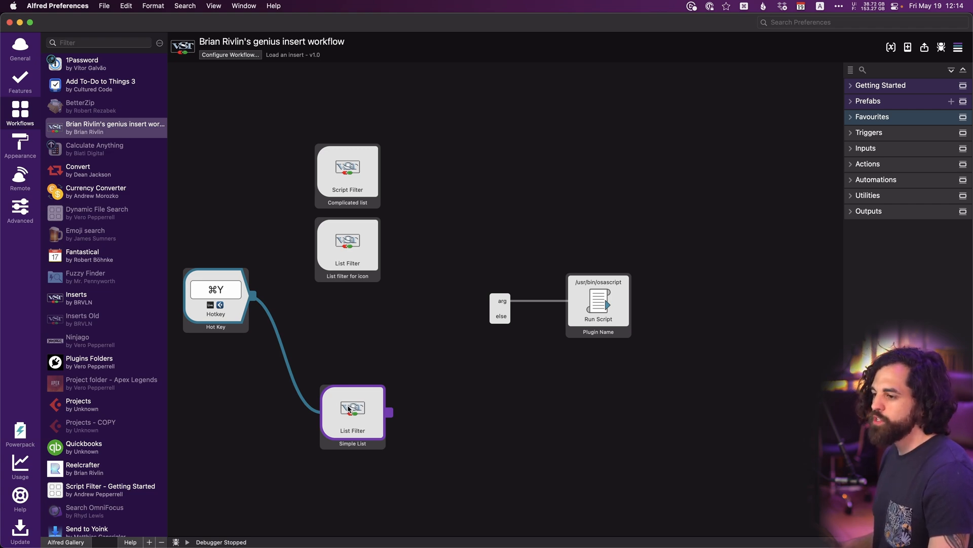
- Open the Simple List filter and retitle its placeholder result as Pro-Q
double_click(349, 408)
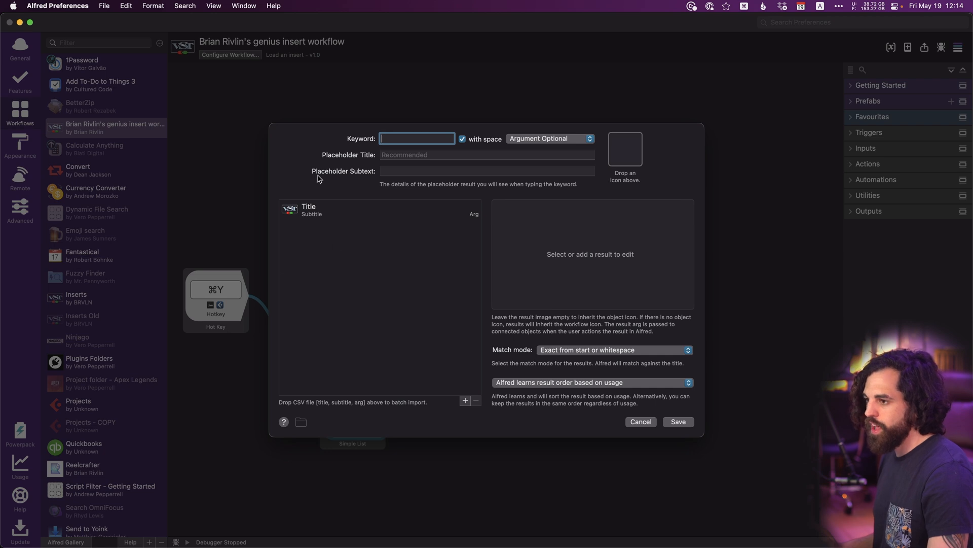
left_click(314, 214)
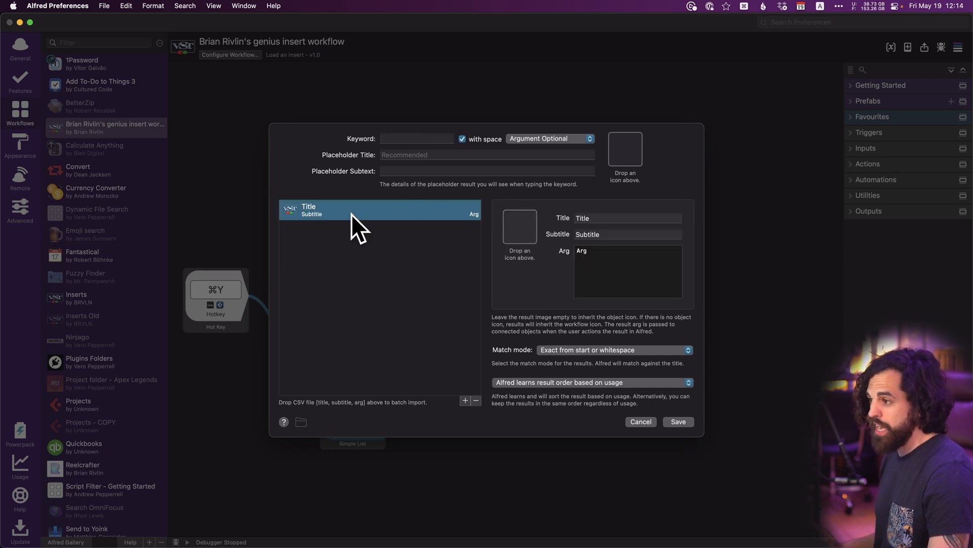
double_click(637, 219)
type("Pro-Q")
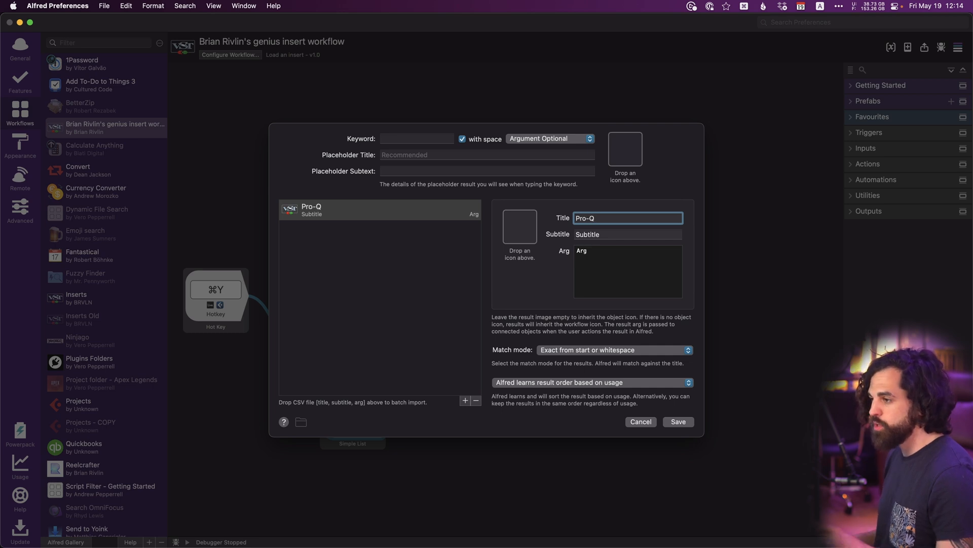
- Set the Pro-Q result's subtitle to Fabfilter and its argument to Pro-q
double_click(628, 231)
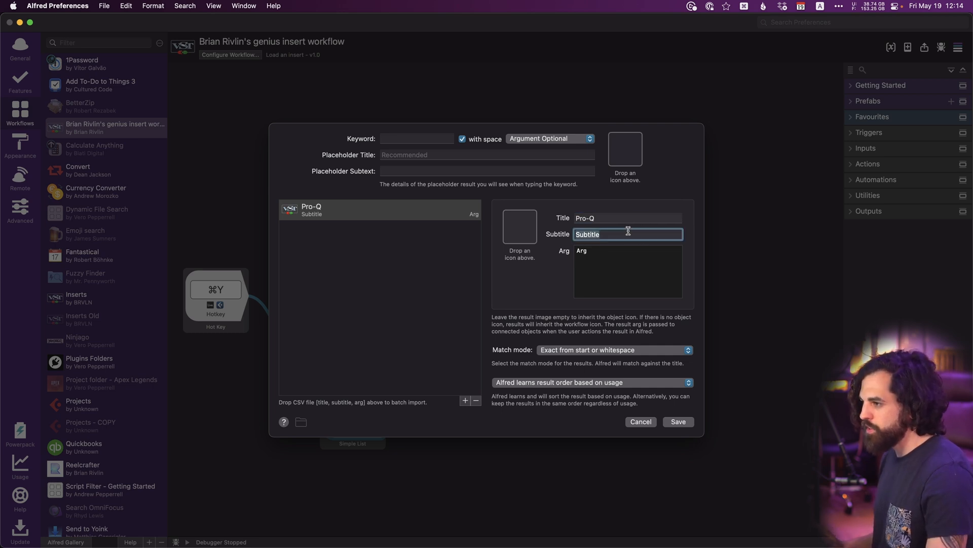
key("BackSpace")
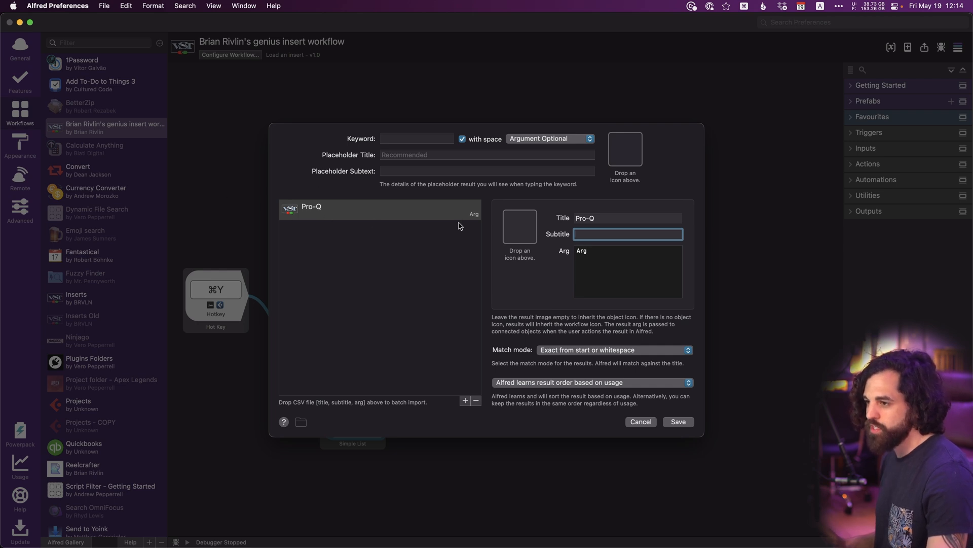
type("Fabfilter")
key("super+a")
type("EQ")
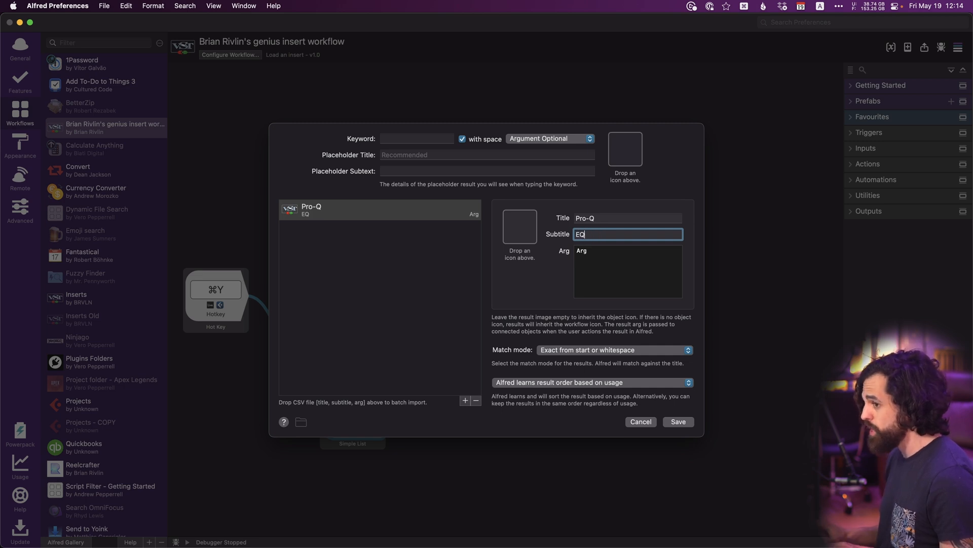
key("super+a")
type("Fabfilter")
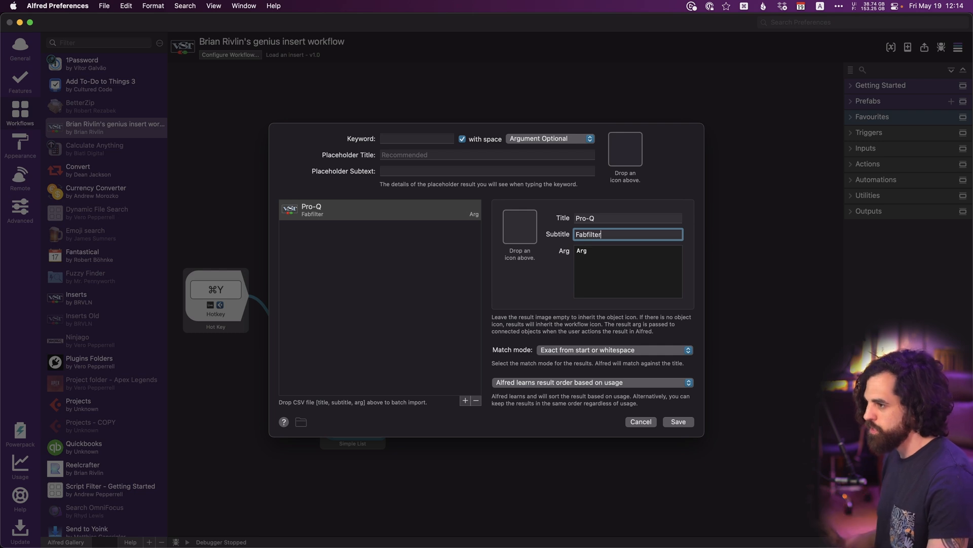
double_click(594, 258)
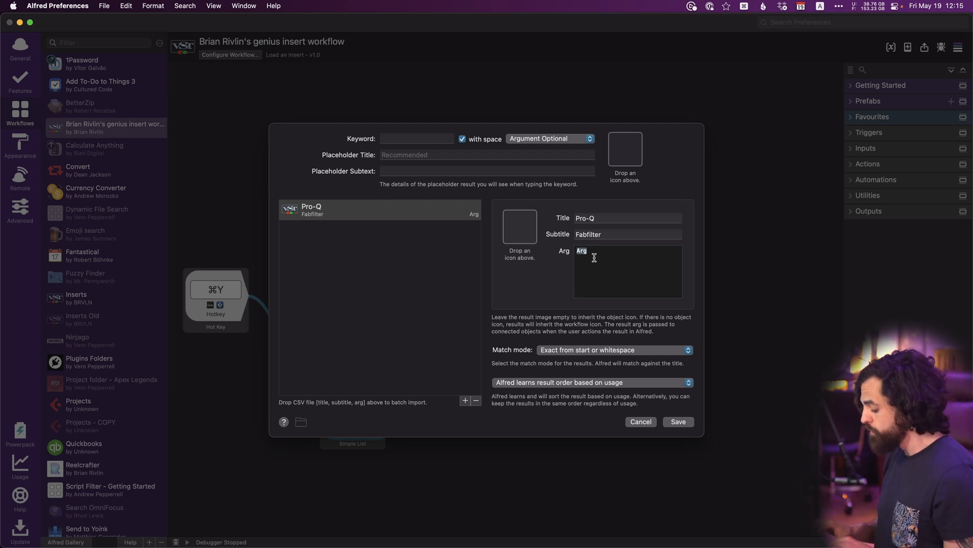
type("Pro-q")
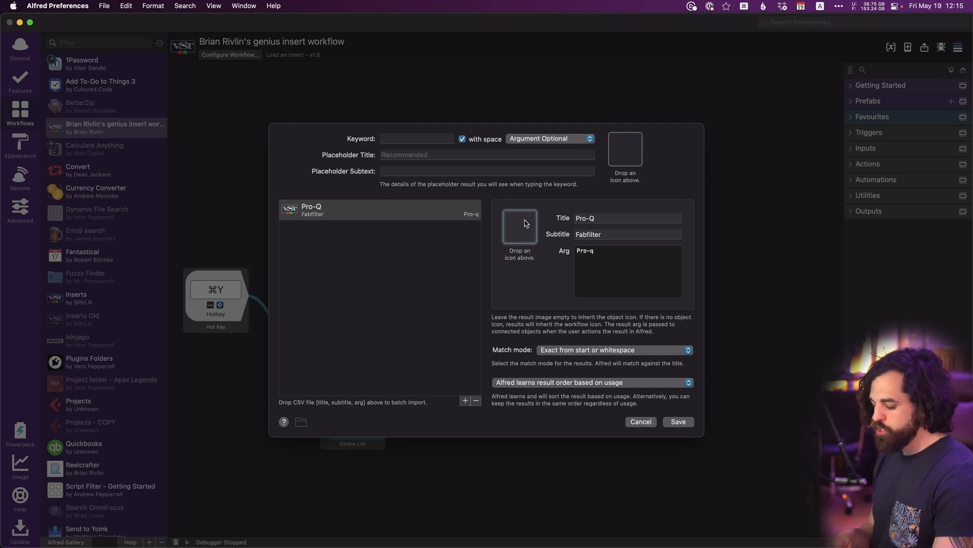
- Switch to Arc, search Google Images for fabfilter pro-q and copy the first FabFilter Pro-Q 3 image
key("super+Tab")
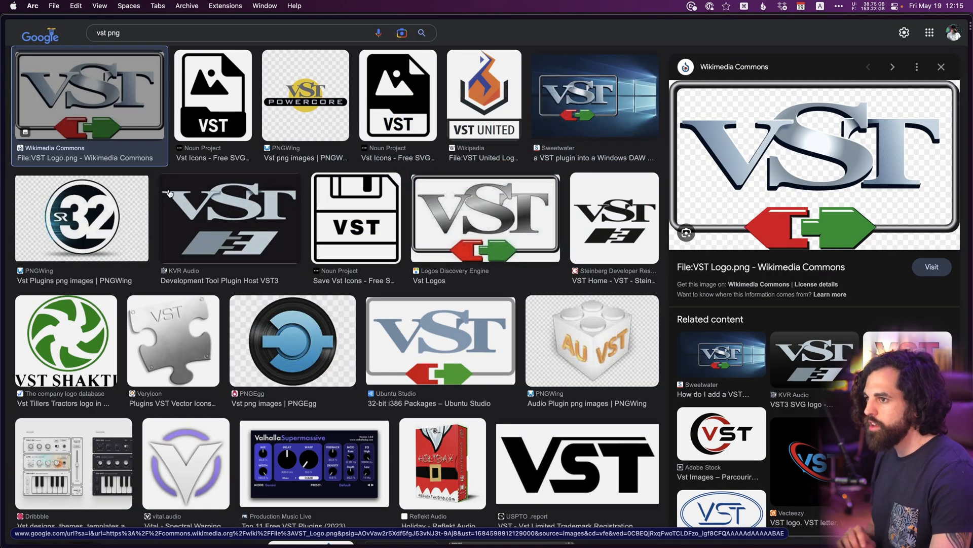
triple_click(123, 32)
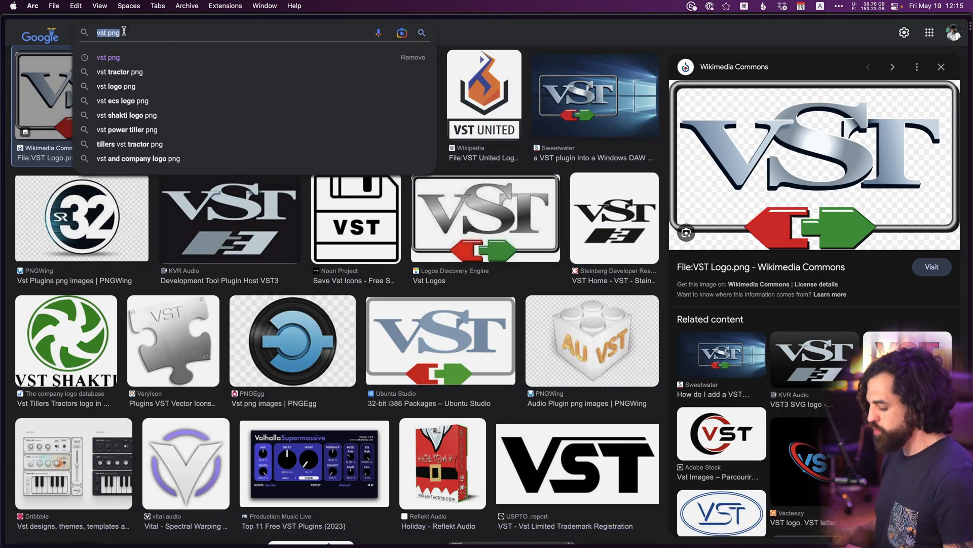
type("1")
key("BackSpace")
type("fabfilter pro-q")
key("Return")
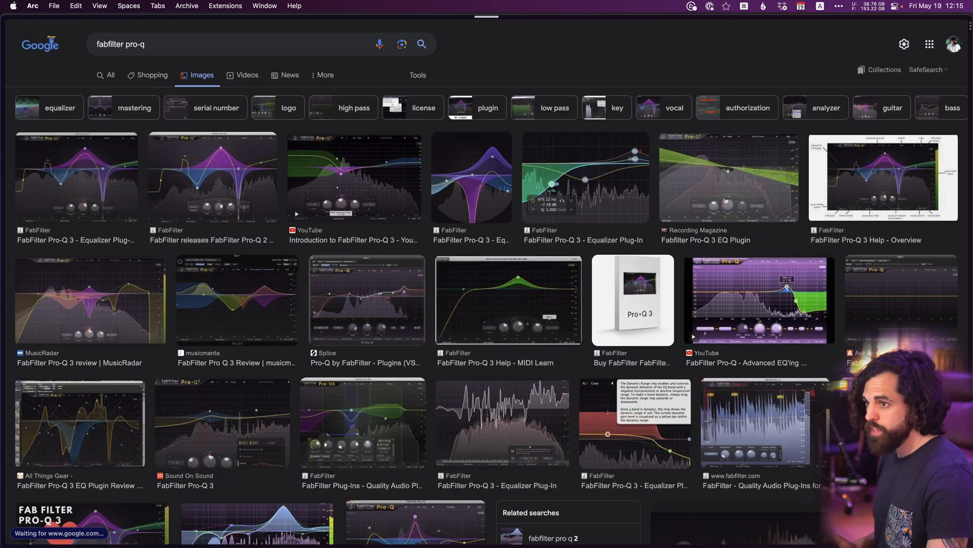
left_click(65, 191)
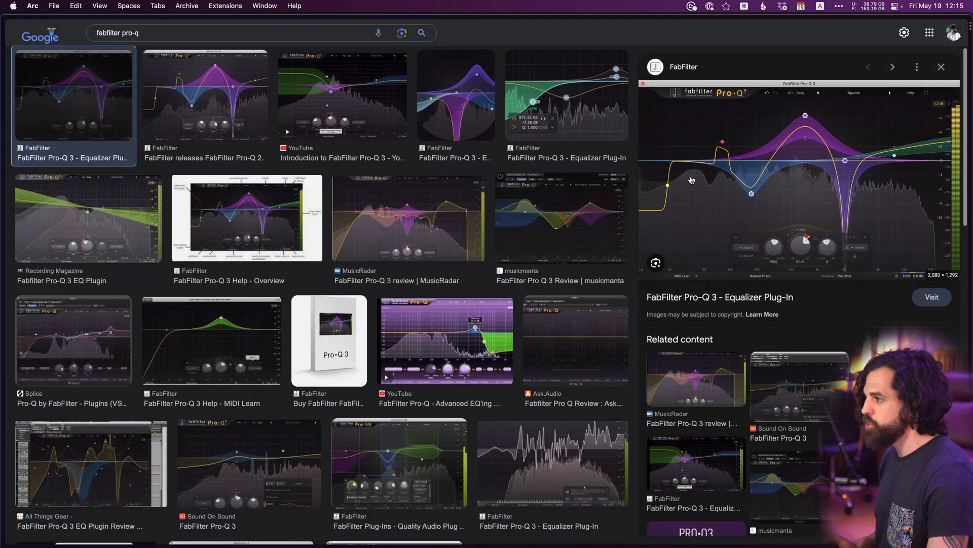
right_click(767, 180)
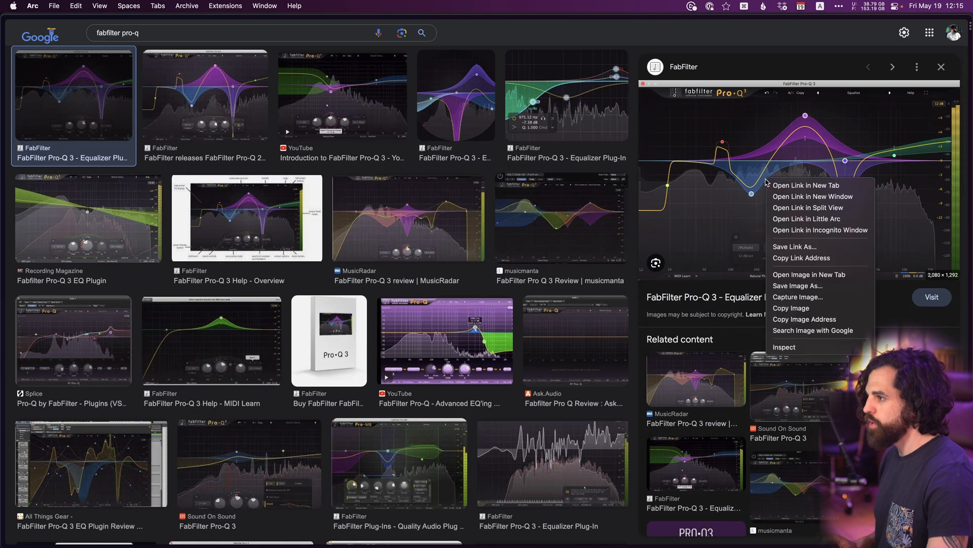
left_click(785, 309)
- Return to Alfred, paste the copied image as the Pro-Q result's icon and save the list filter
key("super+Tab")
key("super+v")
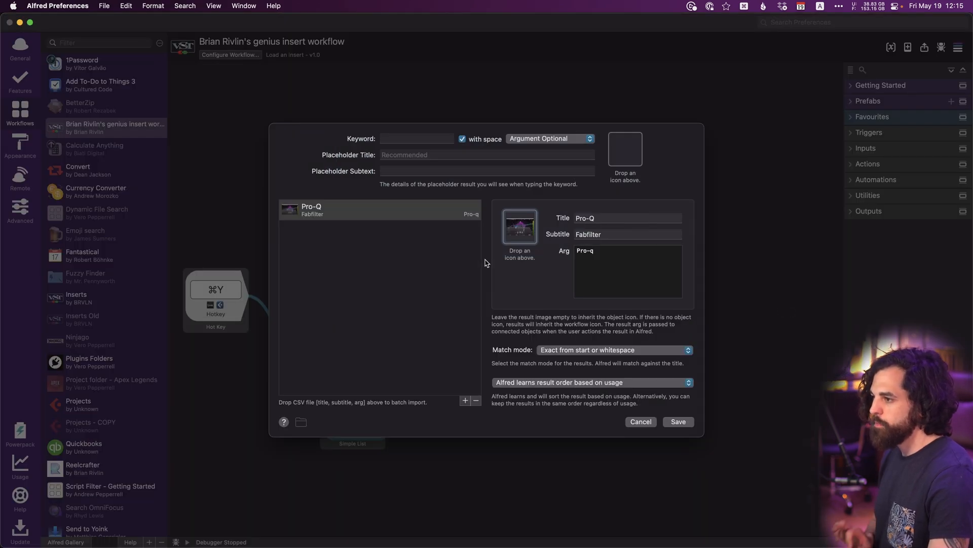
left_click(678, 422)
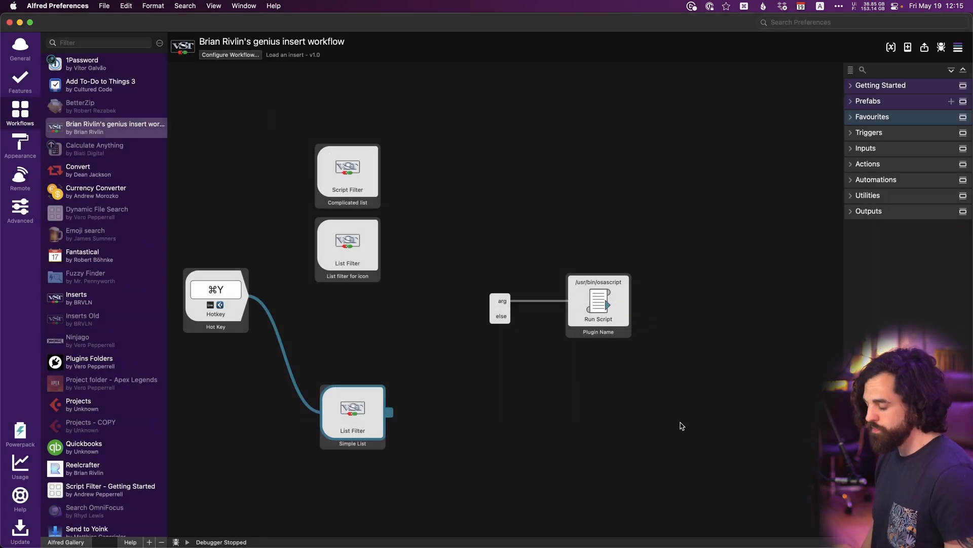
- Switch to Cubase, check the Pro-Q entry in the plugin launcher and dismiss the launcher
key("super+Tab")
key("super+Tab")
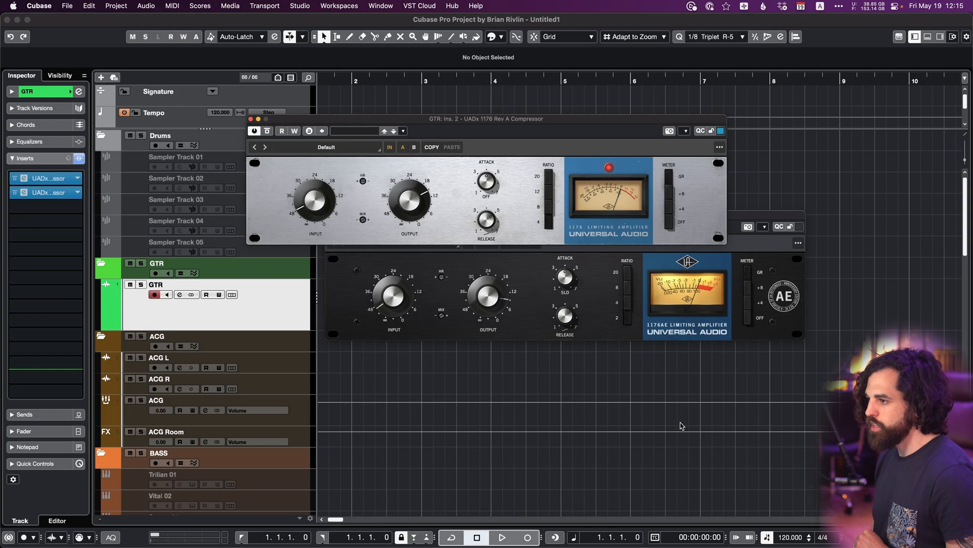
key("alt+space")
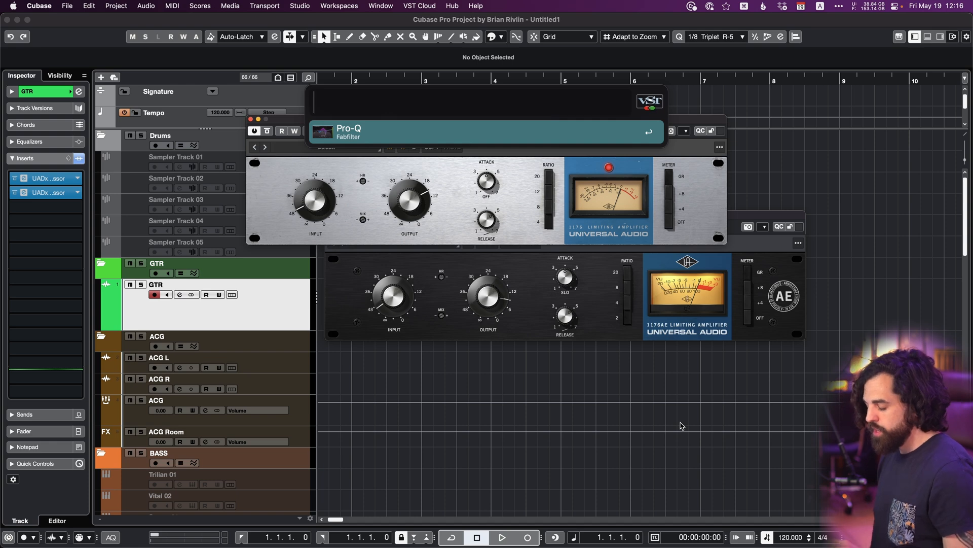
key("Escape")
- Switch to Alfred and add a Simple List result with title 1176 Rev A, subtitle UAD and argument 1176 Rev A
key("super+Tab")
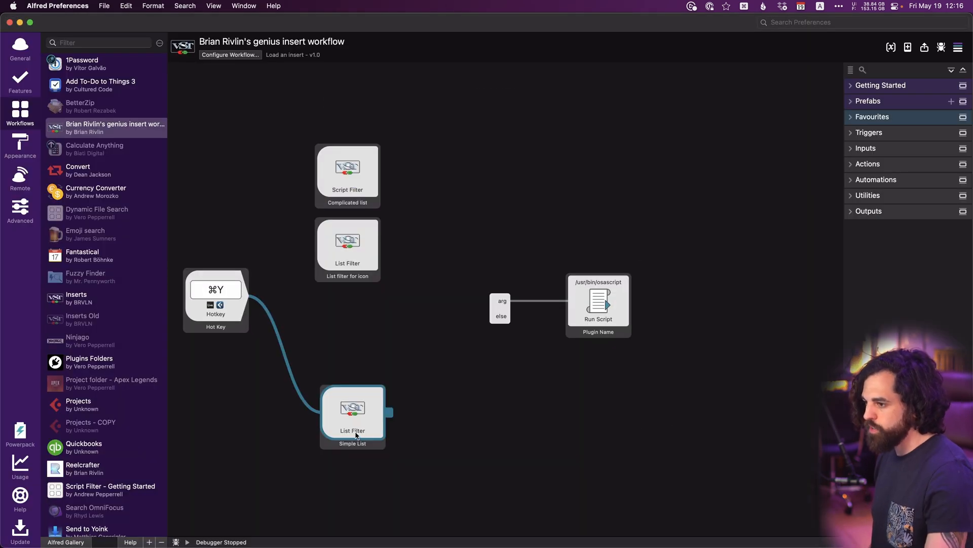
double_click(341, 423)
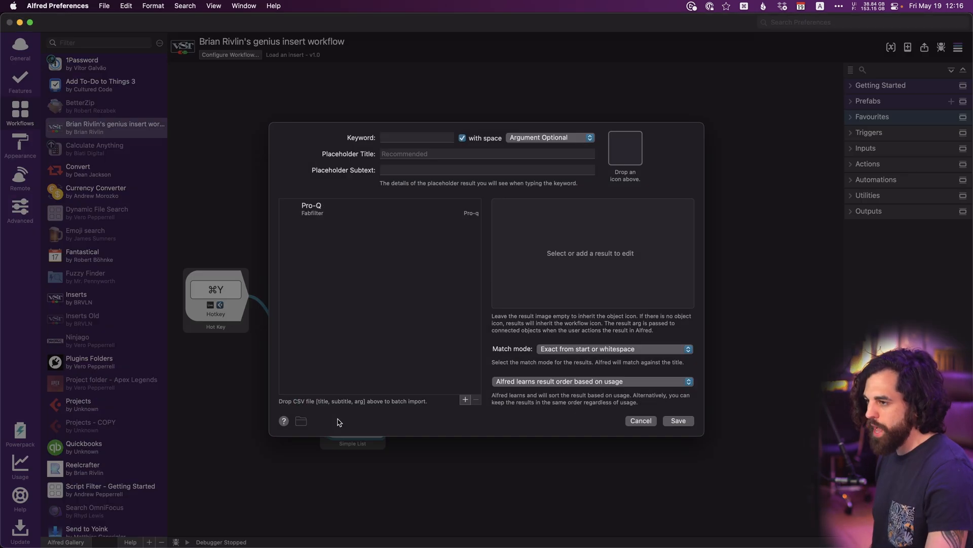
left_click(466, 400)
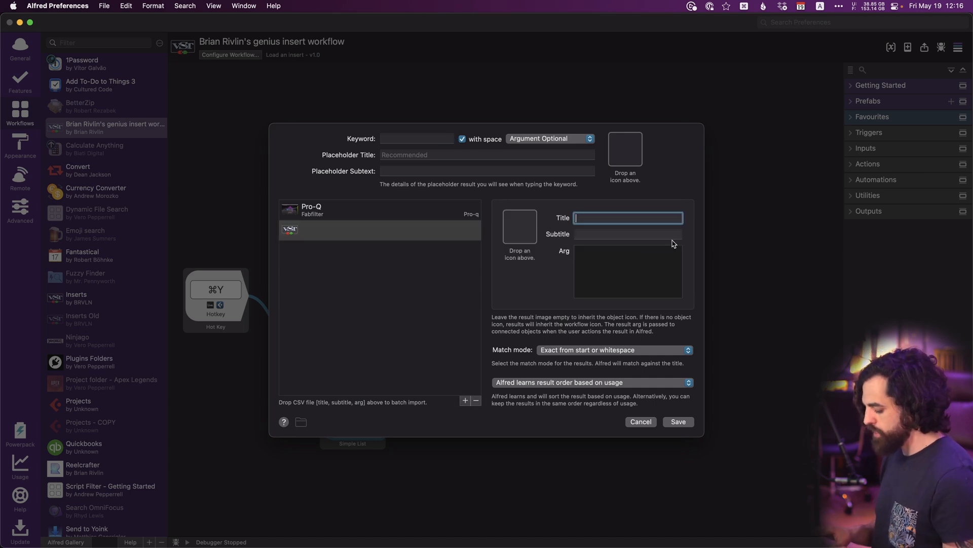
type("1176 Rev A")
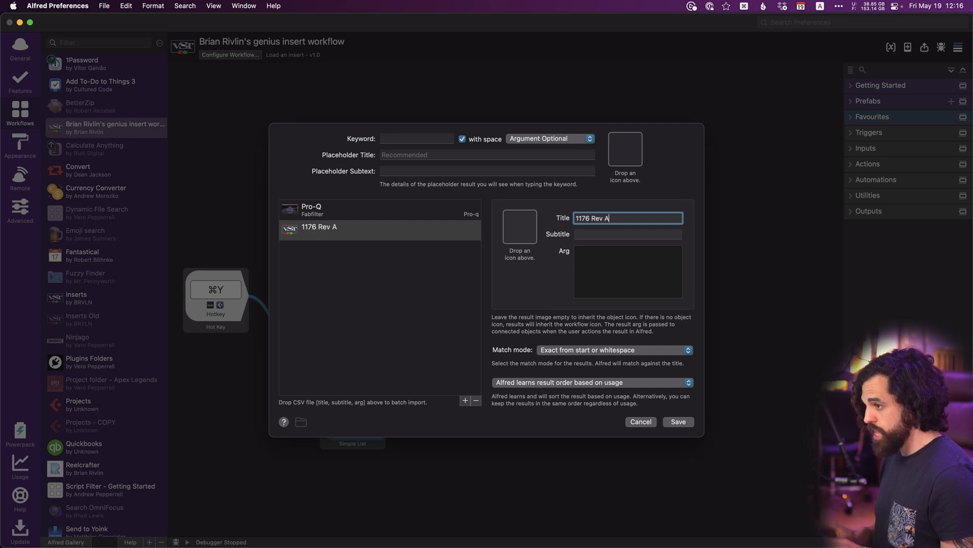
key("Tab")
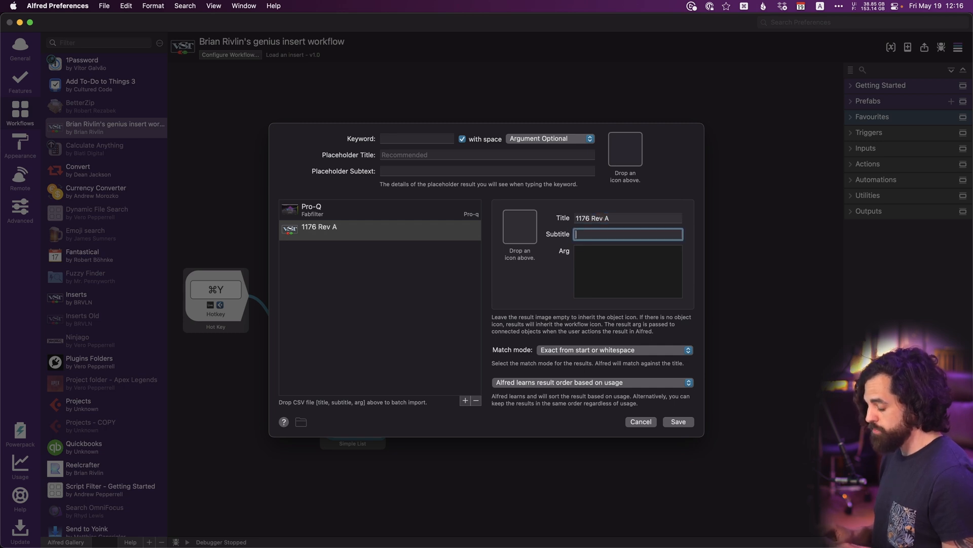
type("UAD")
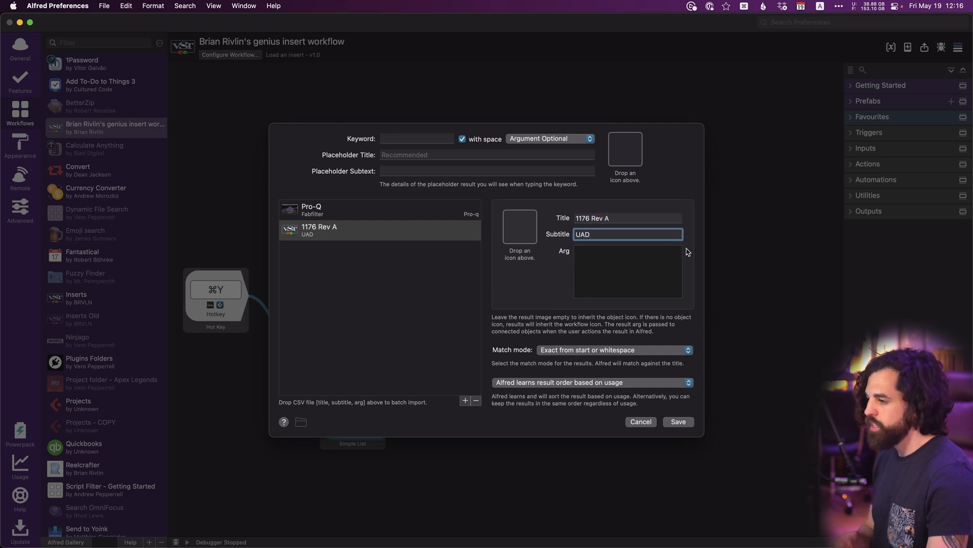
left_click(575, 267)
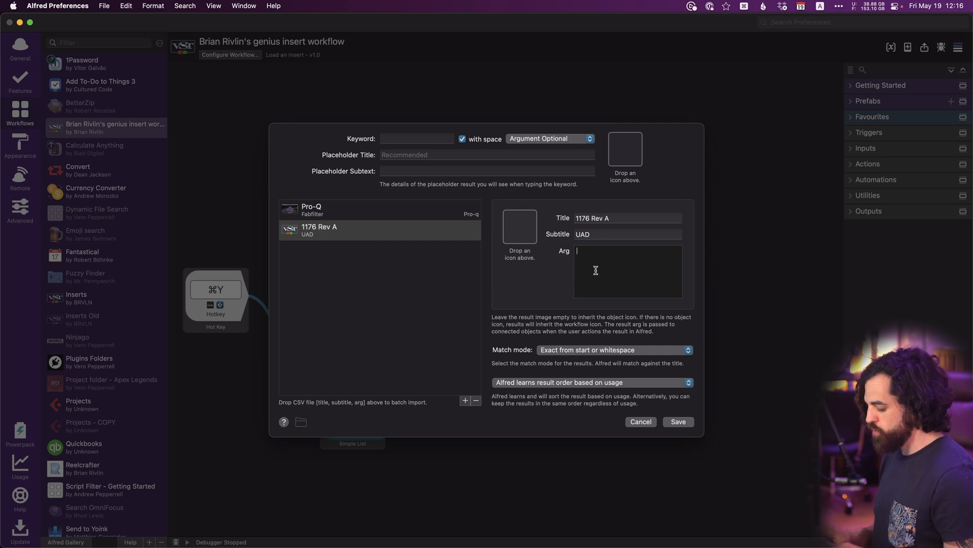
type("1176 Rev A")
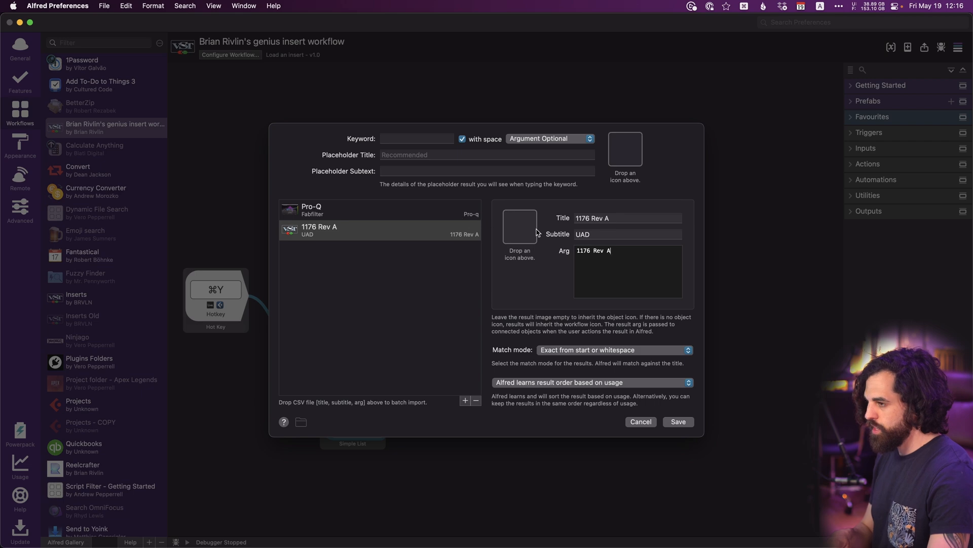
- Switch to Arc and search Google Images for uad 1176 rev a
key("super+Tab")
key("super+Tab")
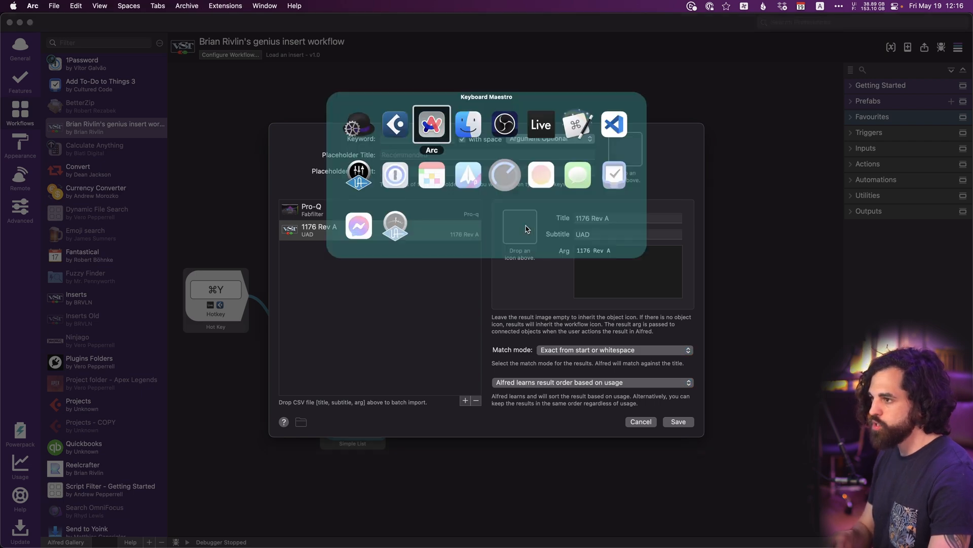
left_click(194, 37)
key("super+a")
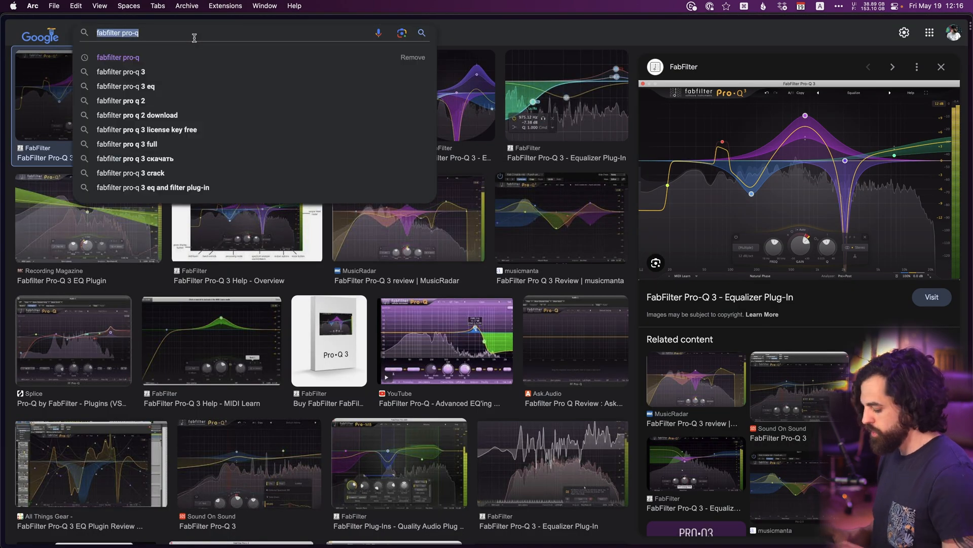
type("uad 1176 rev a")
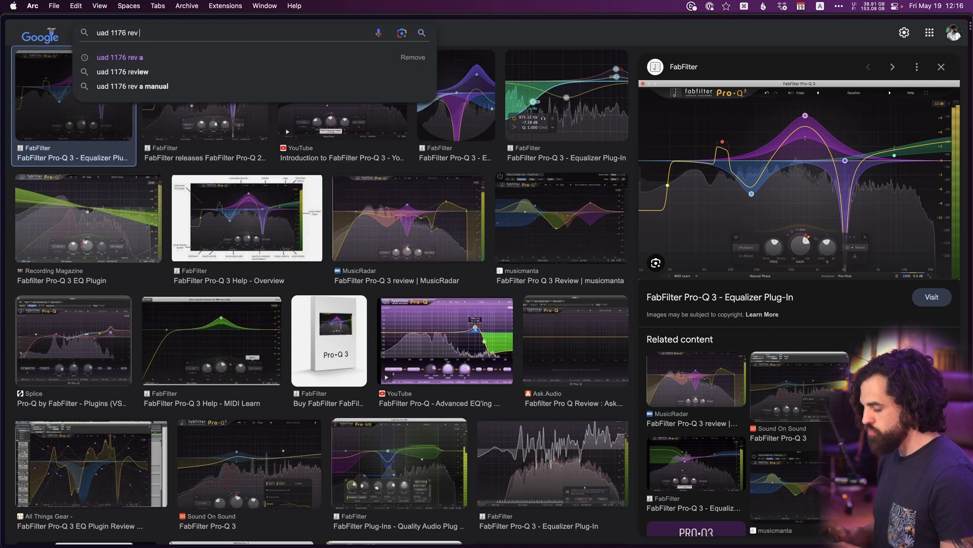
key("Return")
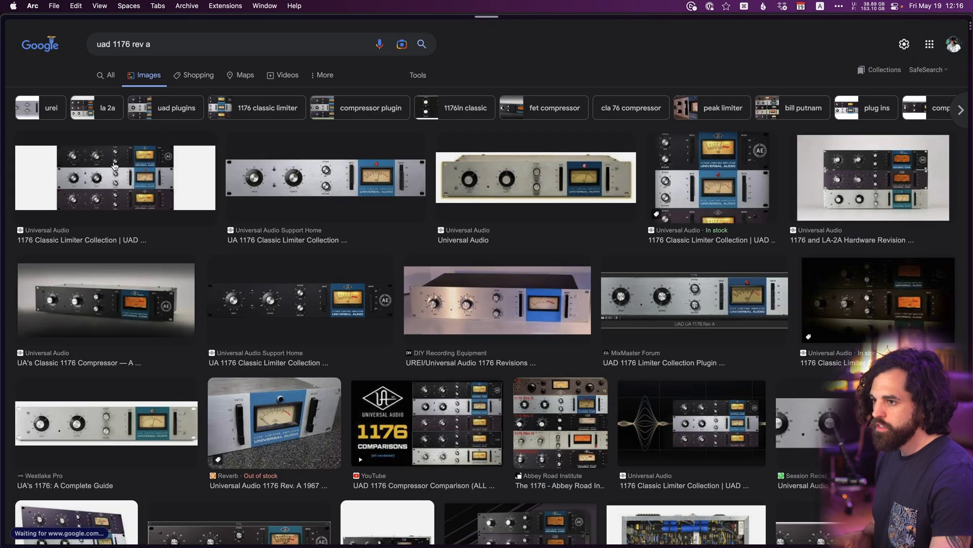
- Copy the silver UA 1176 image from the search results, return to Alfred, set it as the 1176 Rev A icon and save the list filter
left_click(316, 187)
right_click(776, 167)
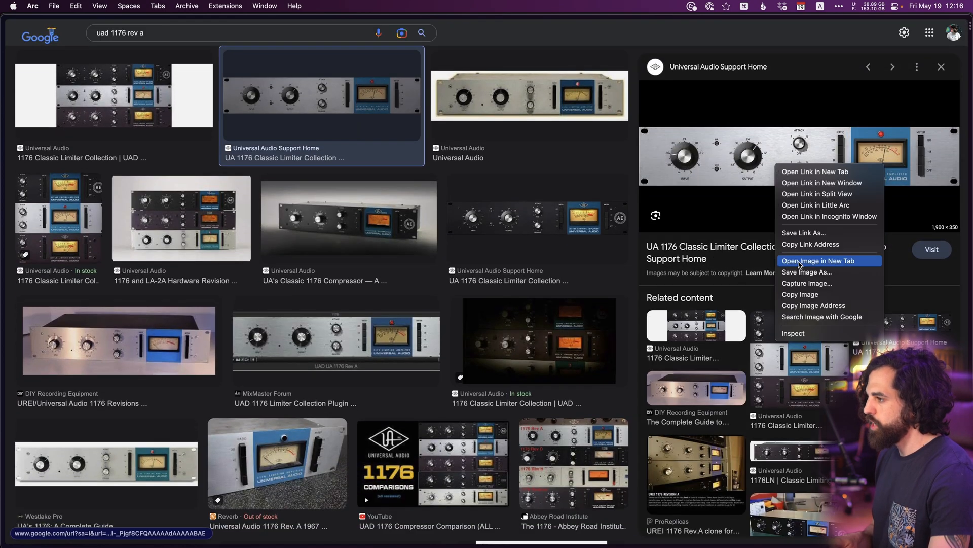
left_click(805, 295)
key("super+Tab")
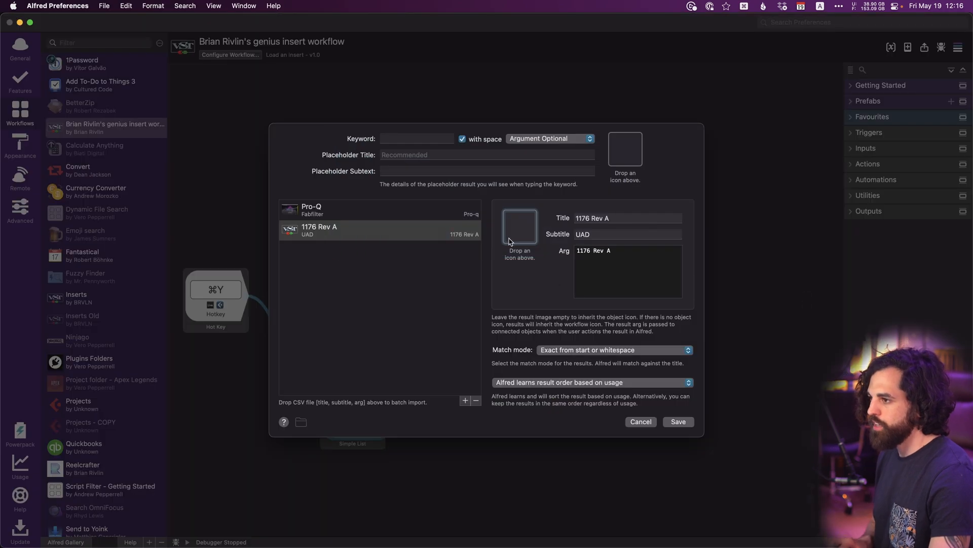
left_click(678, 422)
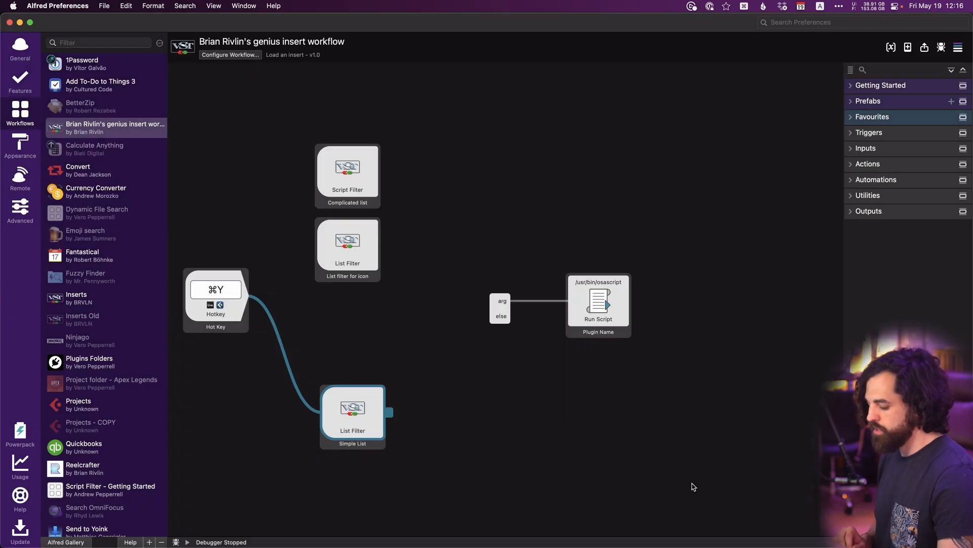
- Switch to Cubase, open the plugin launcher and search it for 1176 and pro-q
key("super+Tab")
key("super+Tab")
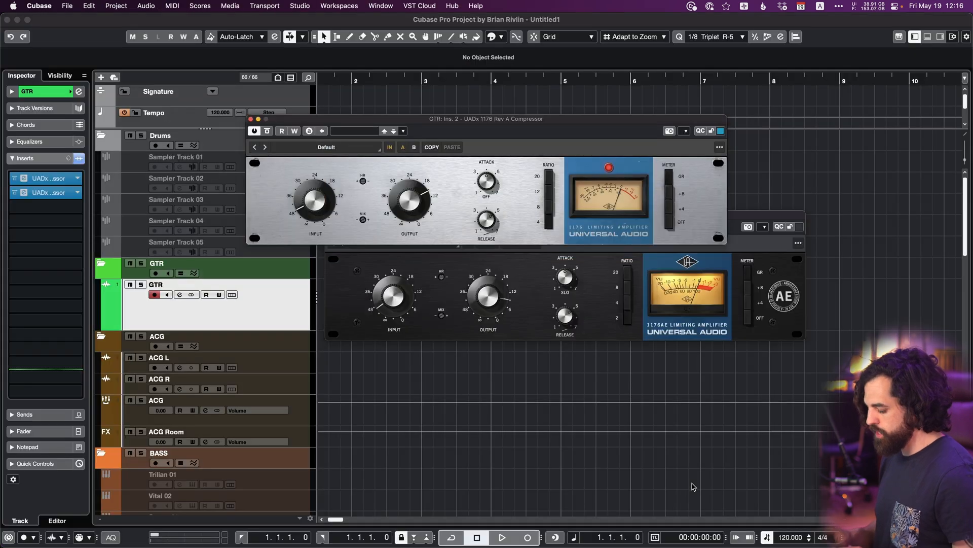
key("alt+space")
key("Down")
key("Up")
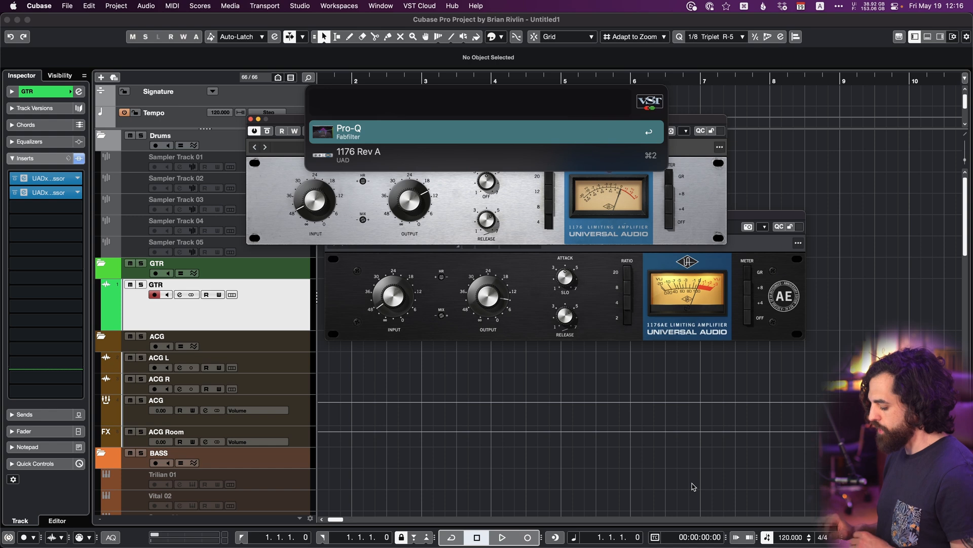
type("1176")
key("super+a")
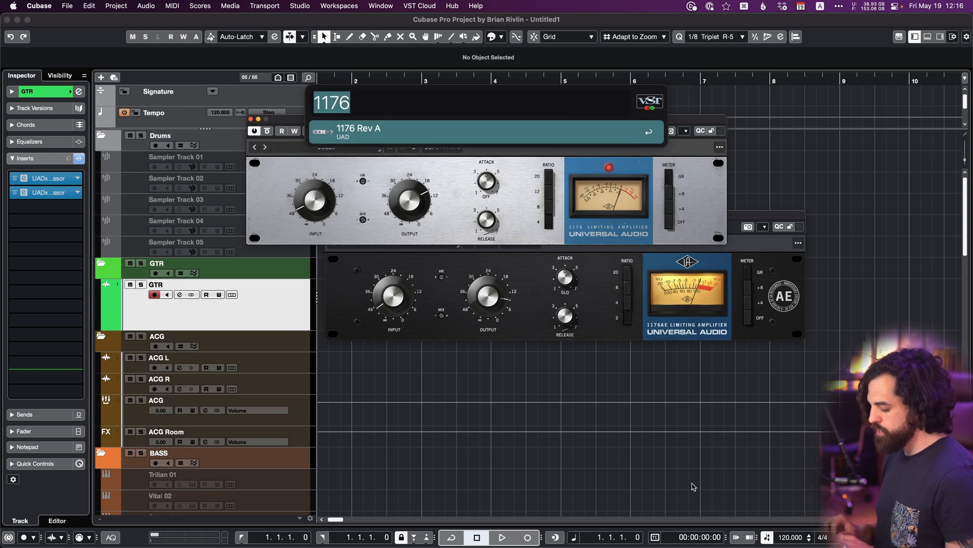
type("pro-q")
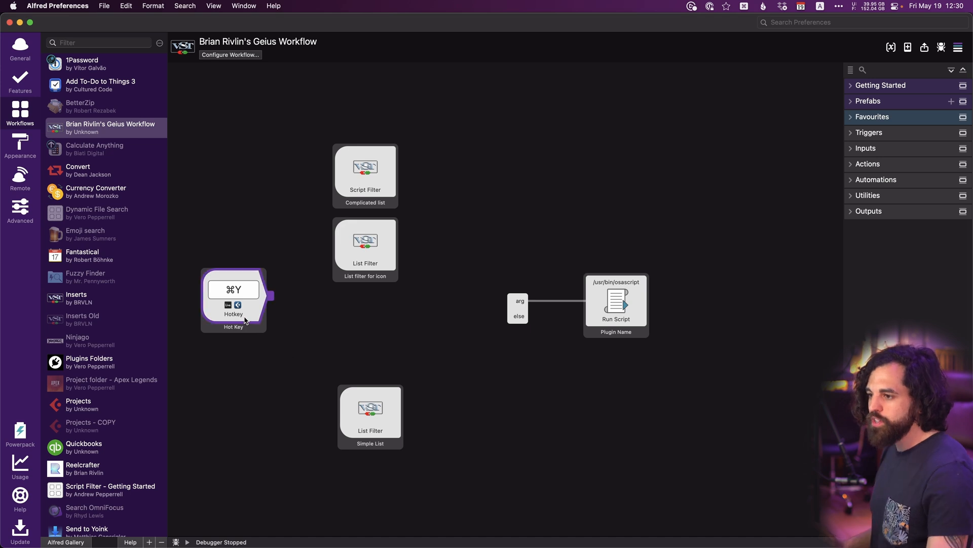
- In Alfred, connect the hotkey to the Complicated list script filter and copy that filter's entire script
left_click_drag(269, 299, 339, 176)
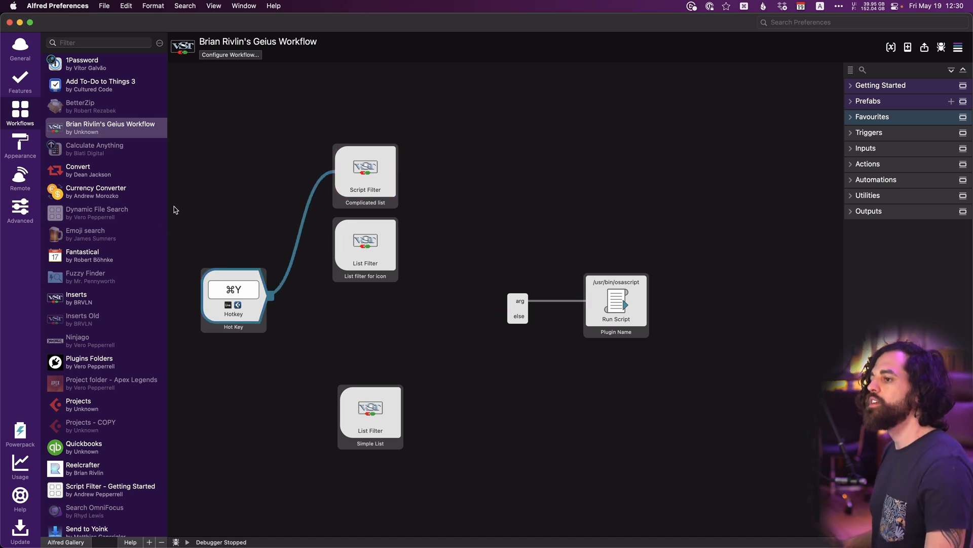
double_click(372, 173)
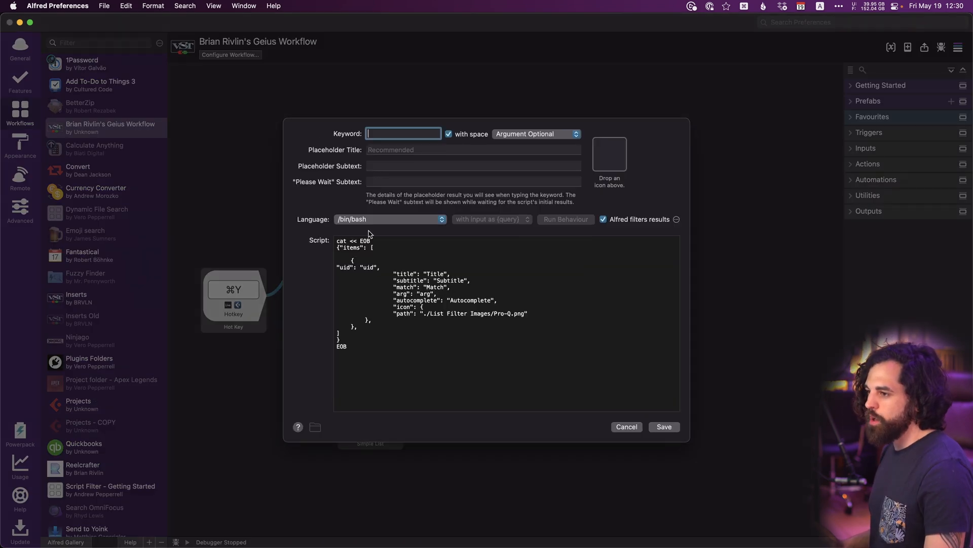
left_click_drag(437, 363, 146, 137)
key("super+c")
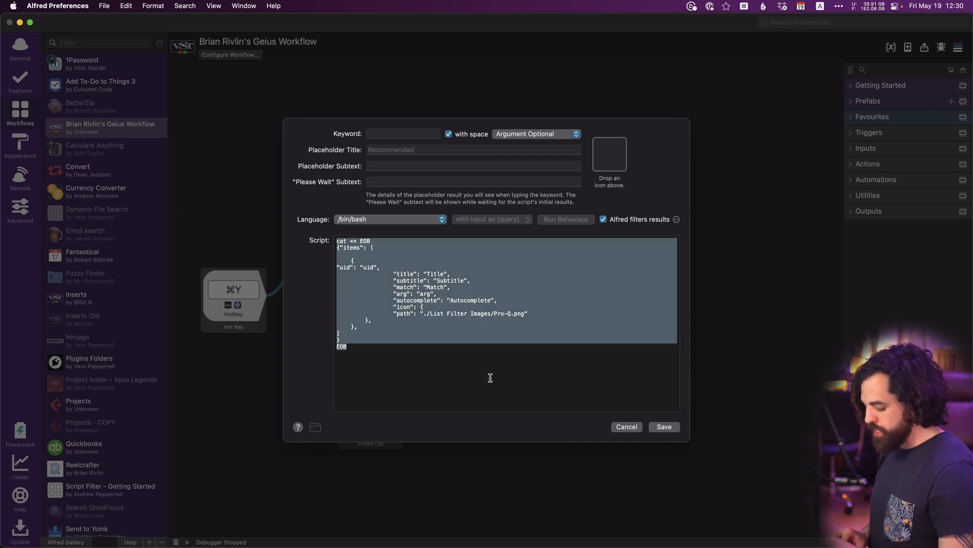
- Switch to Visual Studio Code and paste the copied script into a new untitled file
key("super+Tab")
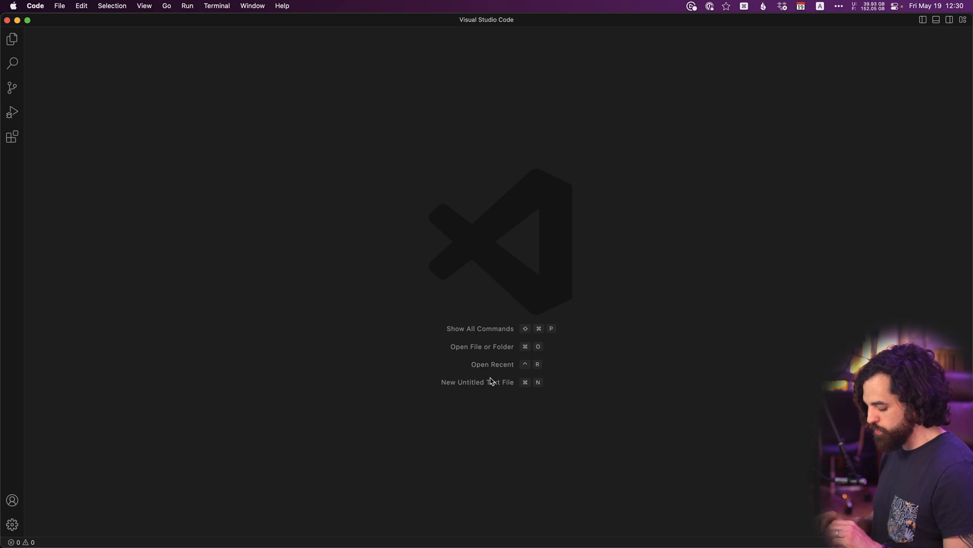
key("super+n")
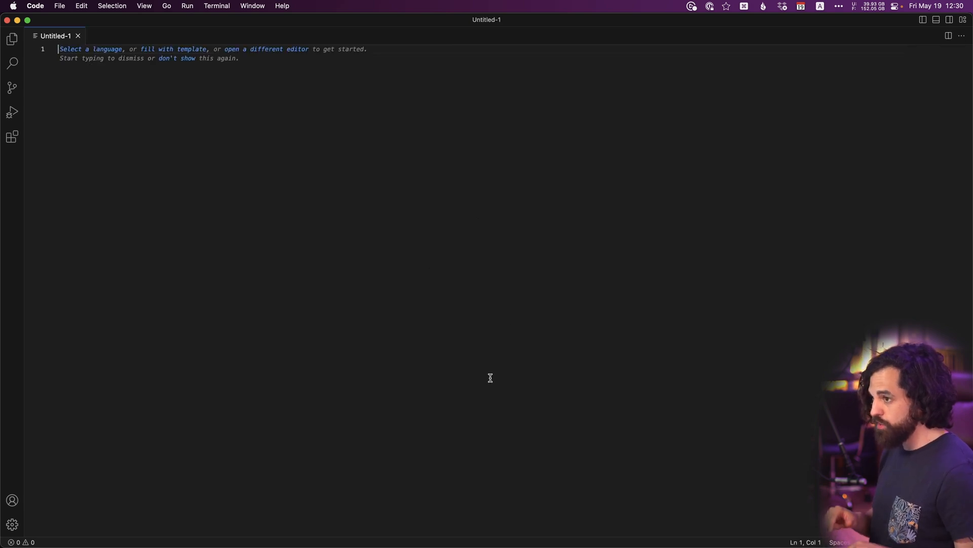
key("super+v")
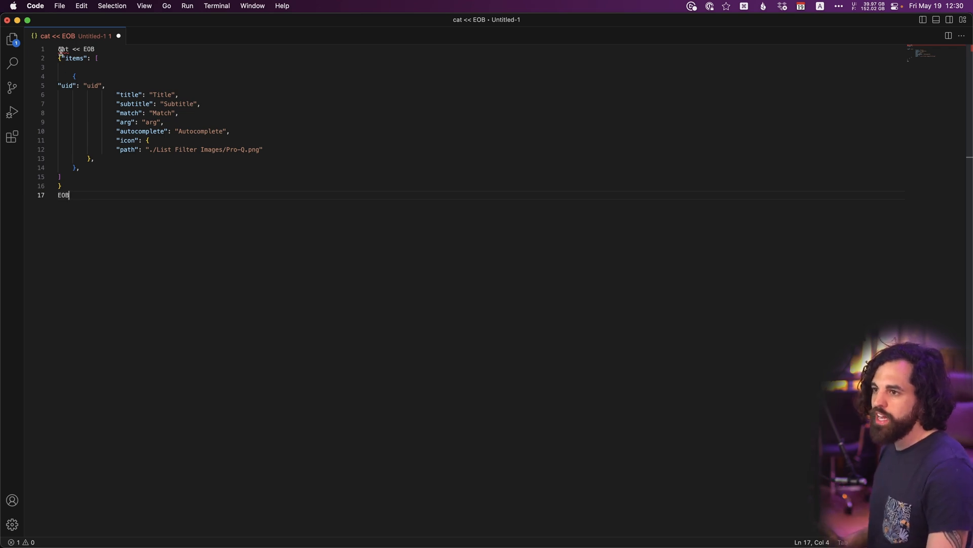
- Examine the script's item block, its closing lines and the matching bracket pairs
left_click_drag(59, 49, 222, 168)
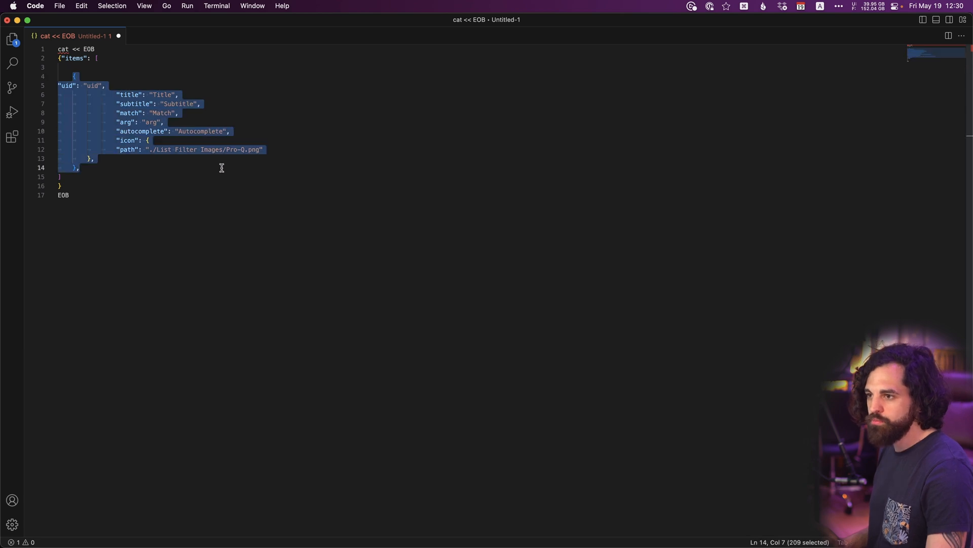
left_click_drag(117, 204, 40, 177)
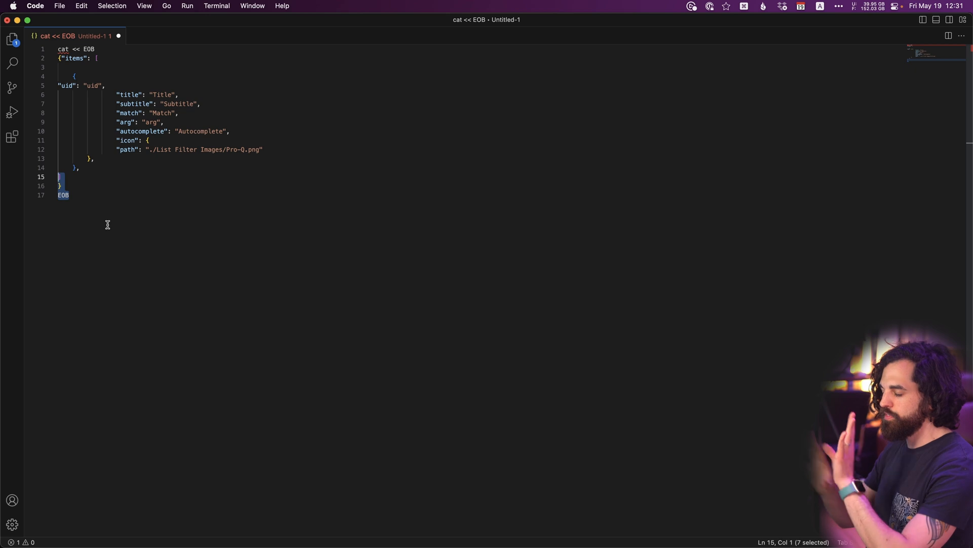
left_click(100, 192)
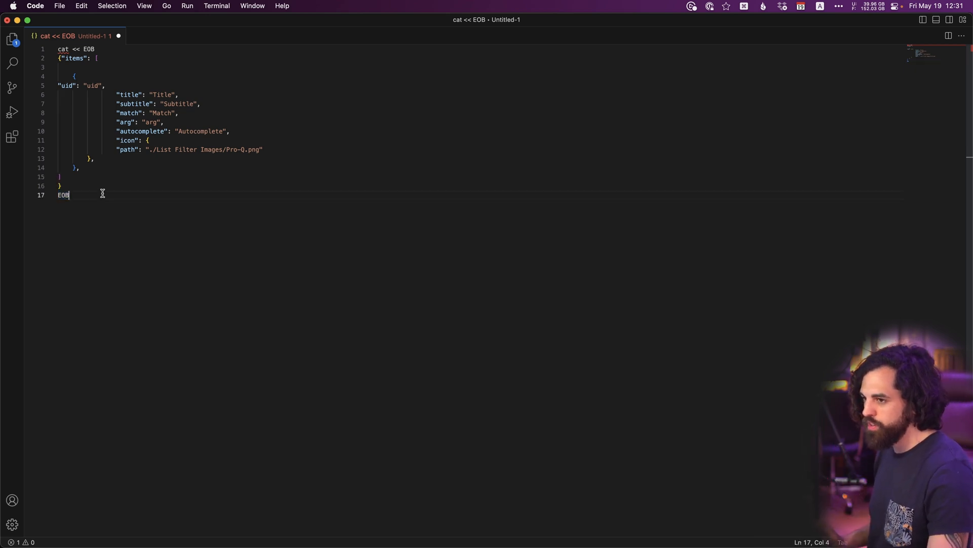
left_click(58, 187)
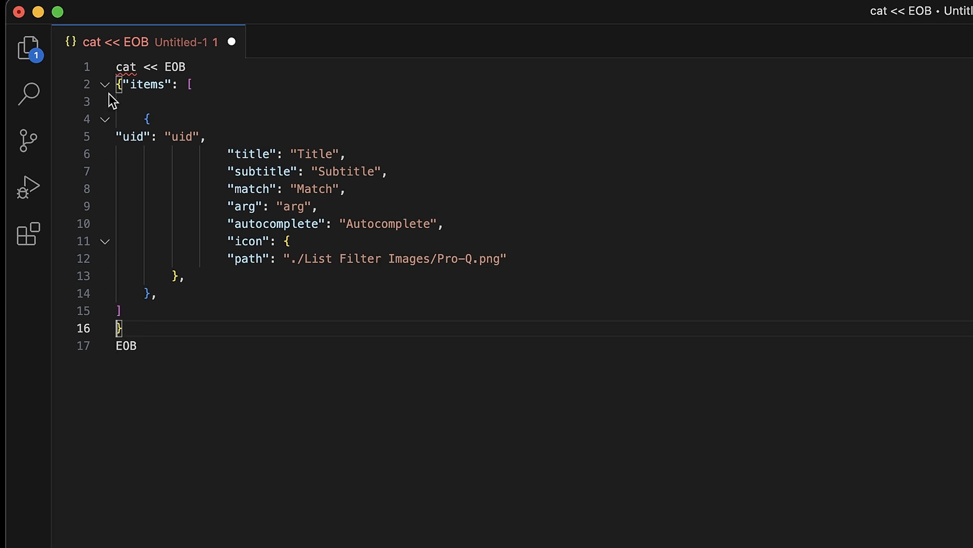
left_click(144, 293)
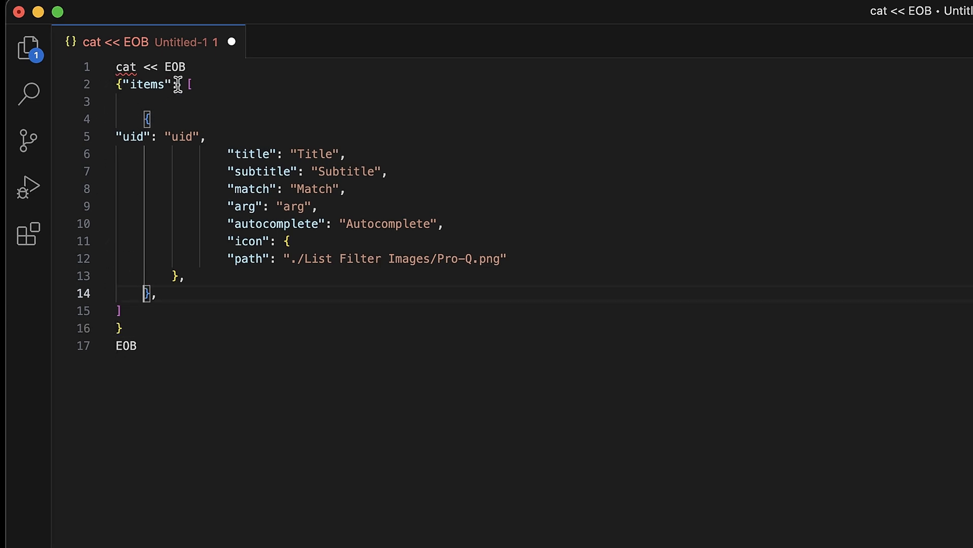
left_click(123, 328)
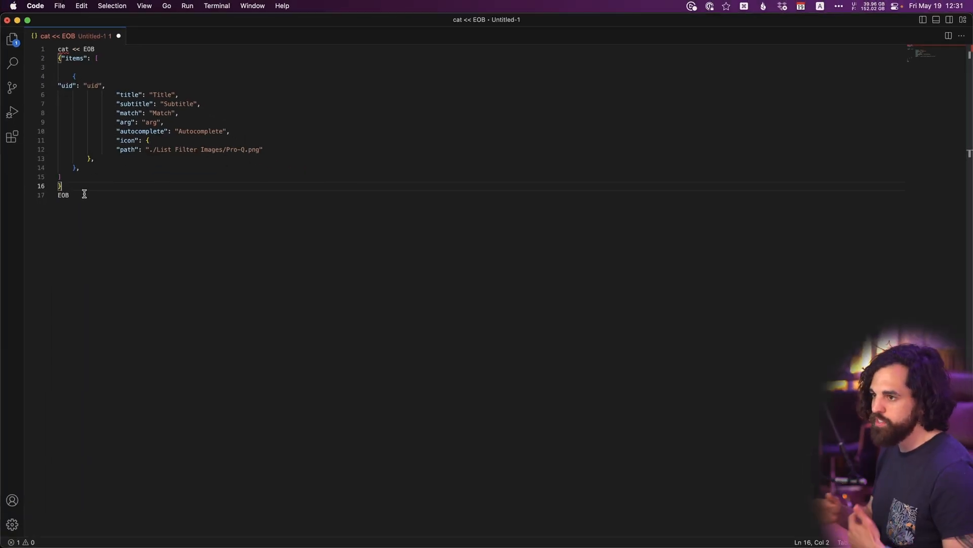
- Set both the uid and the title of the script's list item to Pro-Q
double_click(93, 85)
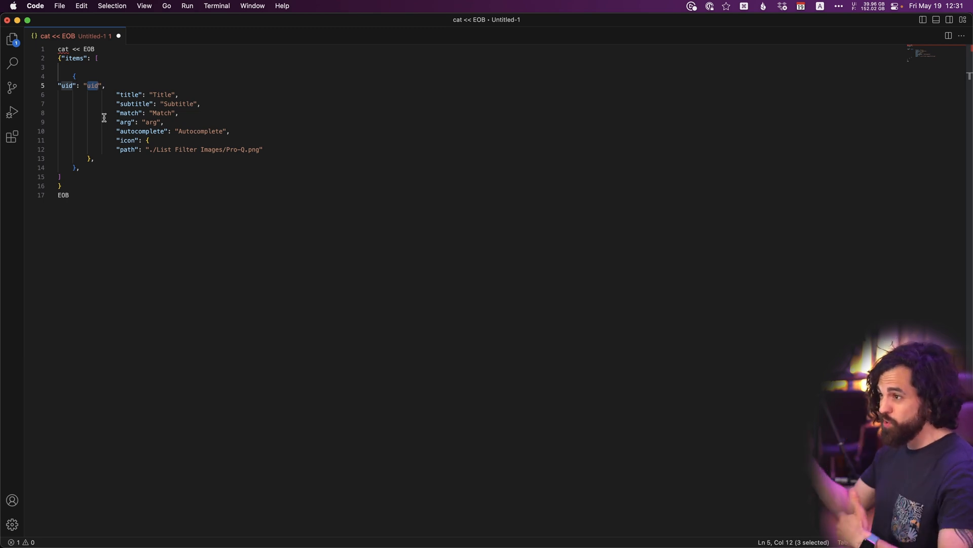
type("Pro-Q")
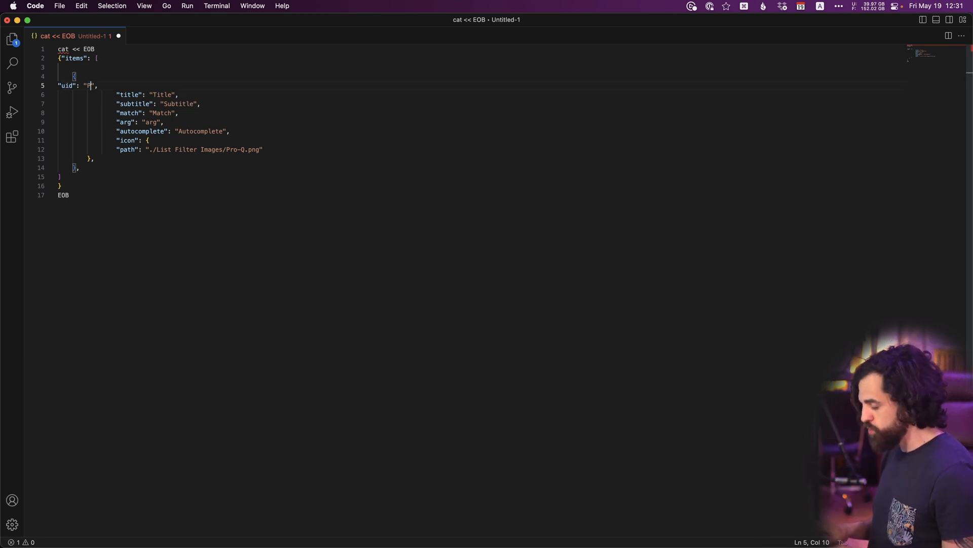
double_click(163, 94)
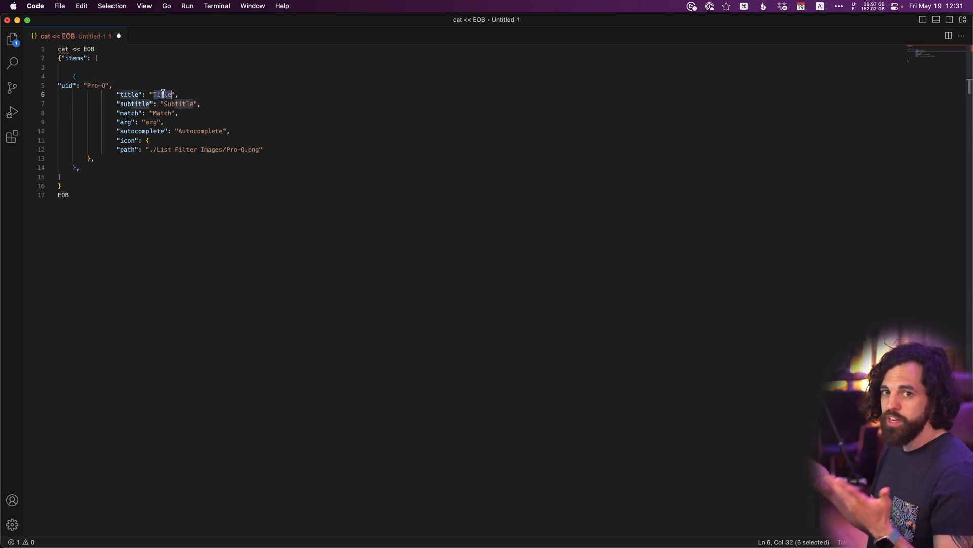
type("Pro-Q")
- Check the Pro-Q entry in Cubase's plugin launcher, return to Visual Studio Code and set the item's subtitle to Fabfilter
double_click(176, 103)
key("super+Tab")
key("super+Tab")
key("super+Tab")
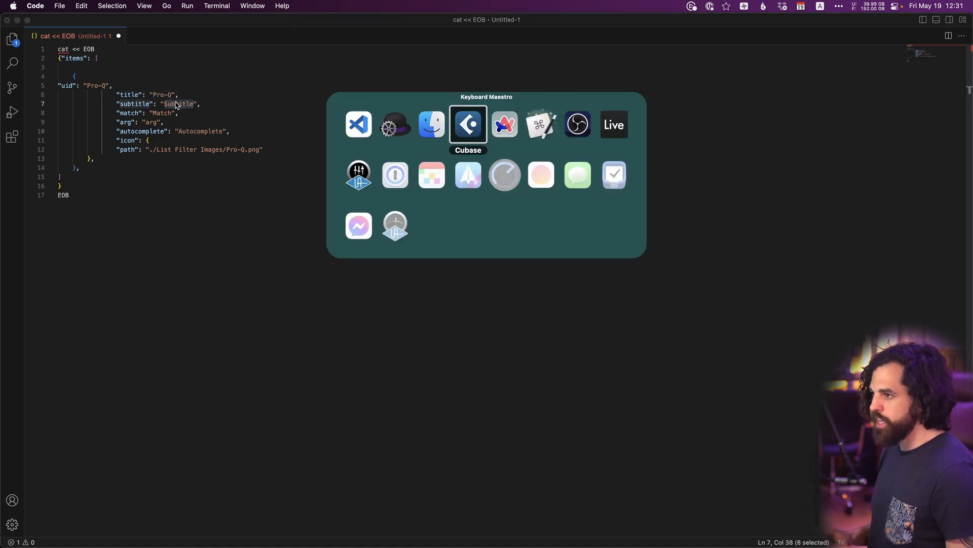
key("alt+space")
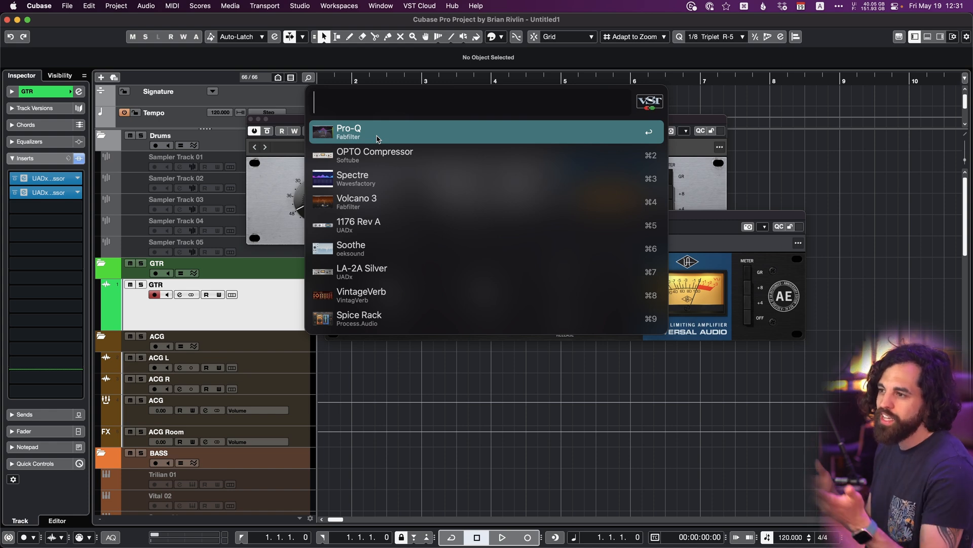
key("Escape")
key("super+Tab")
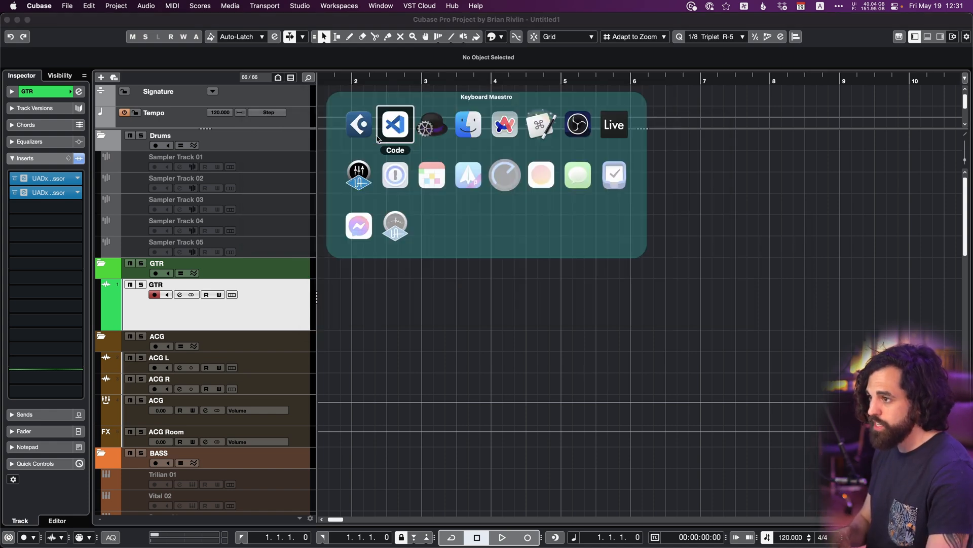
type("Fabfilter\",")
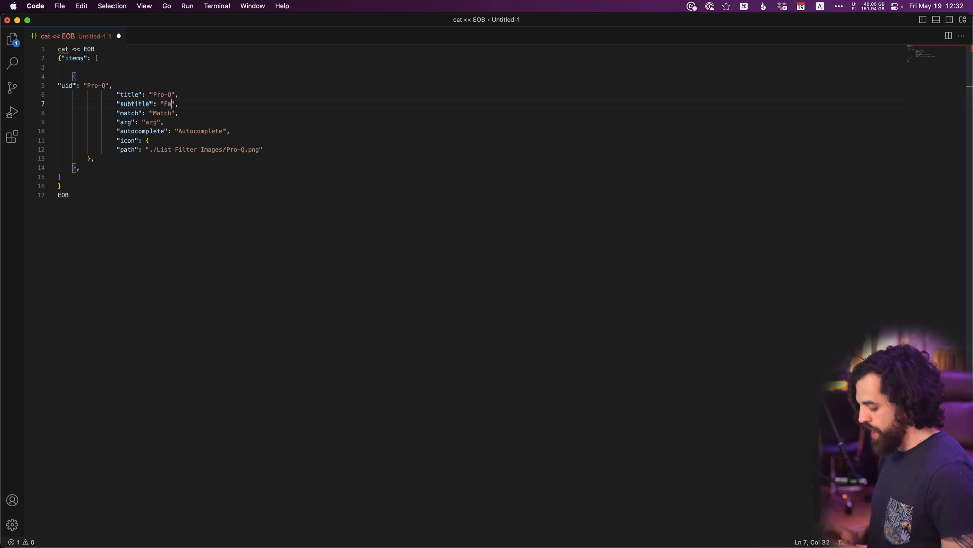
- Set the item's match value to Pro-Q Fabfilter EQ
double_click(165, 113)
double_click(166, 115)
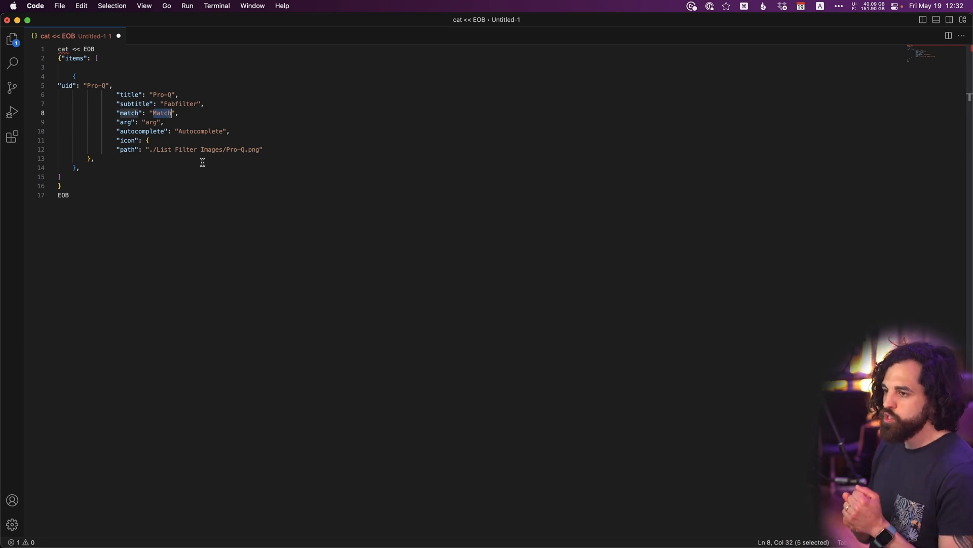
type("Pro-Q")
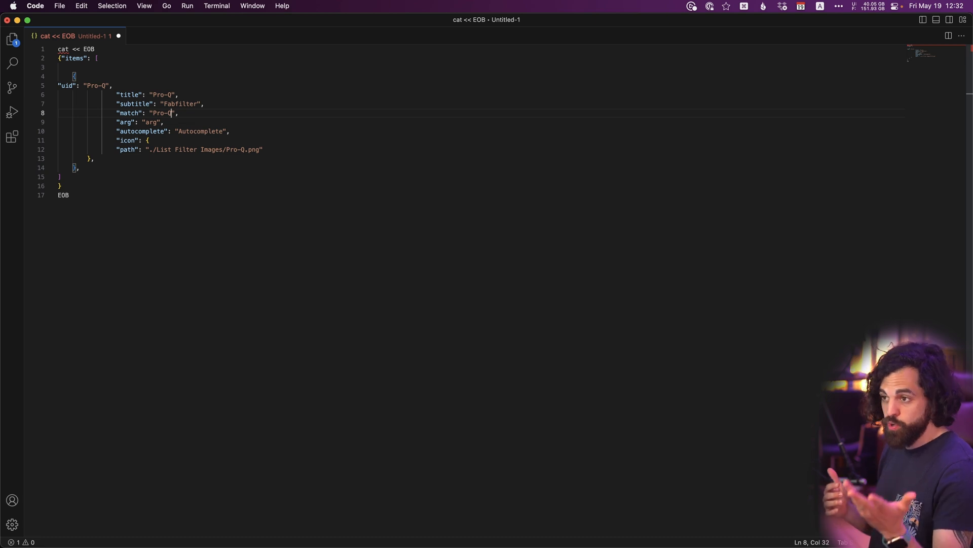
type(" Fabf")
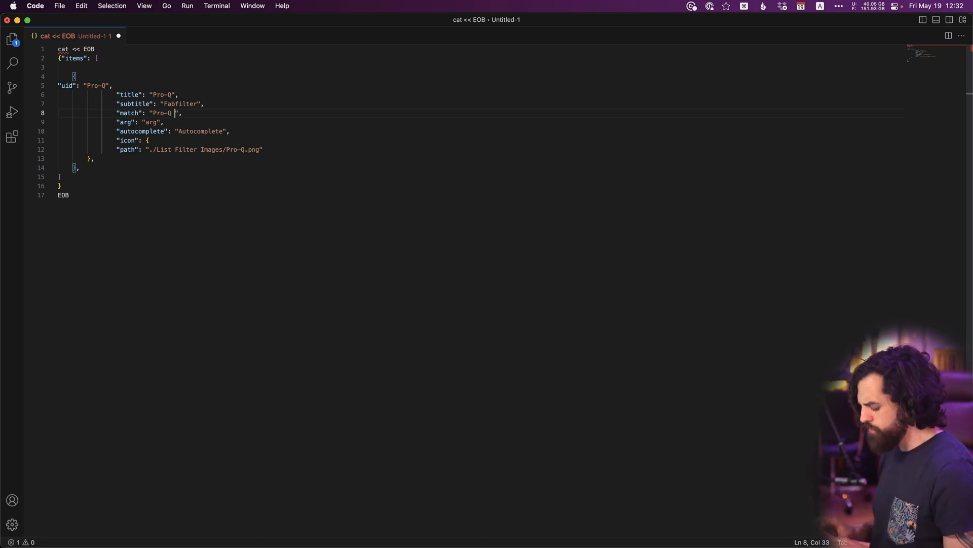
type("ilter Eq")
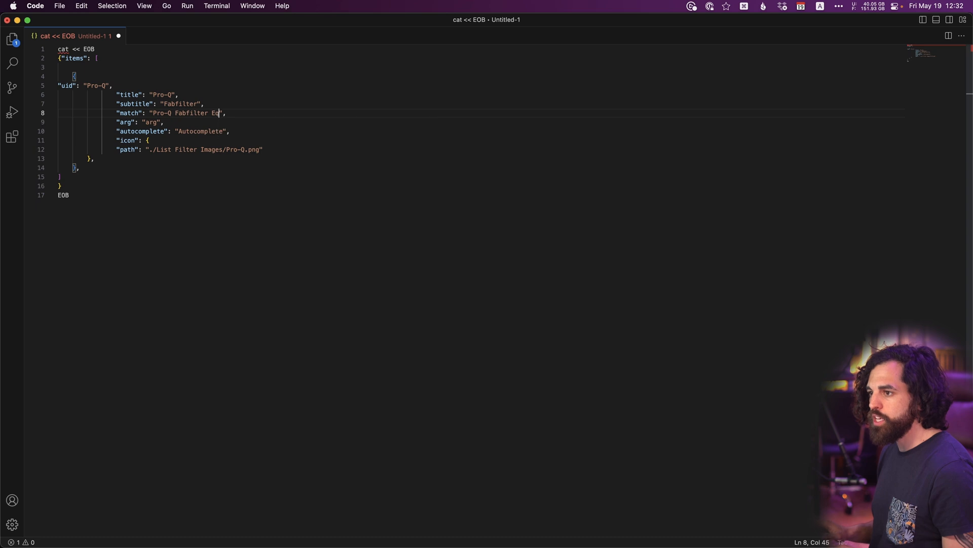
key("BackSpace")
type("Q")
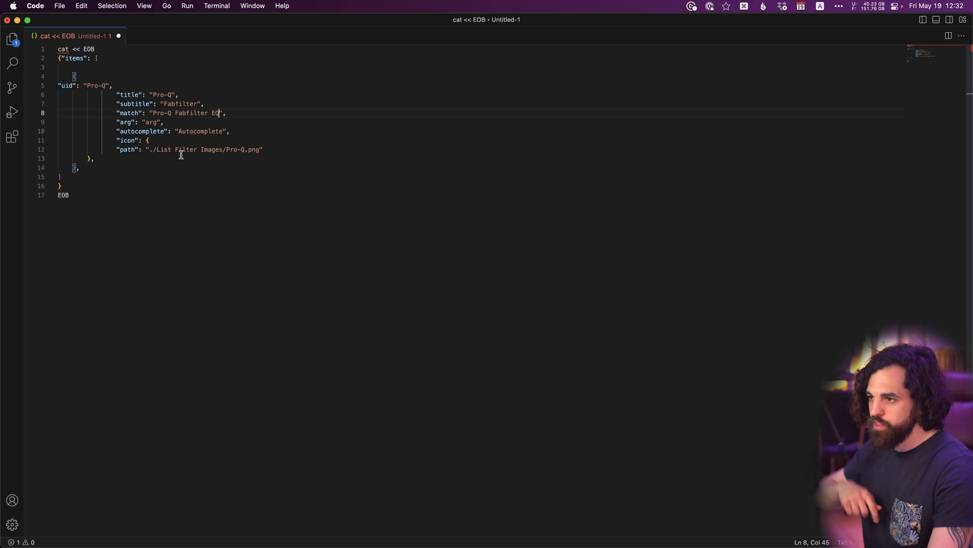
- Set the item's arg and autocomplete values to Pro-Q
double_click(152, 122)
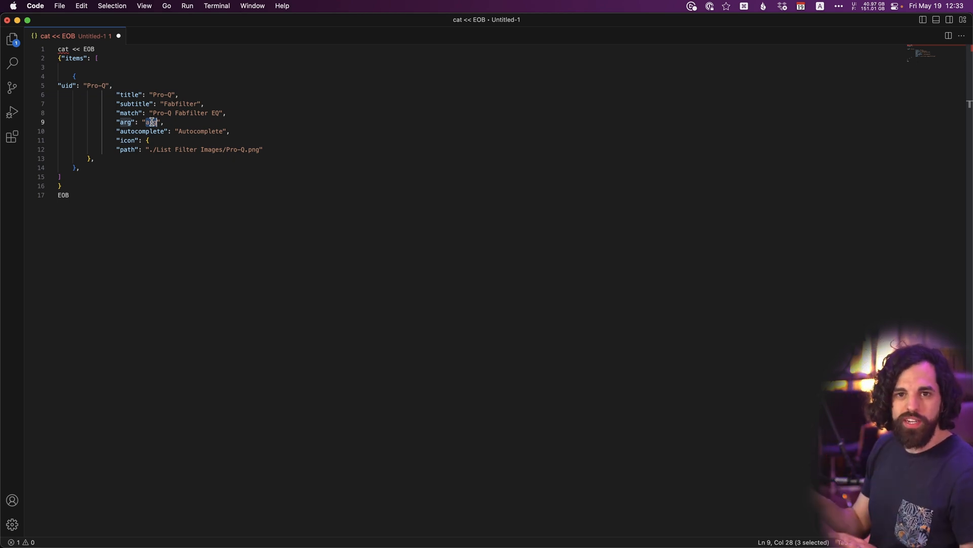
type("Pro-Q Fabfilter")
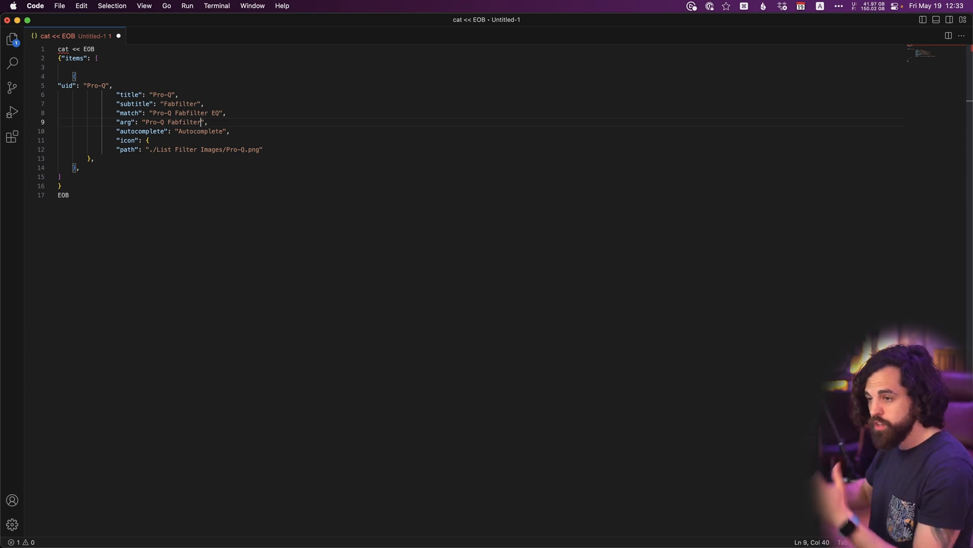
double_click(175, 122)
key("BackSpace")
key("BackSpace")
double_click(203, 132)
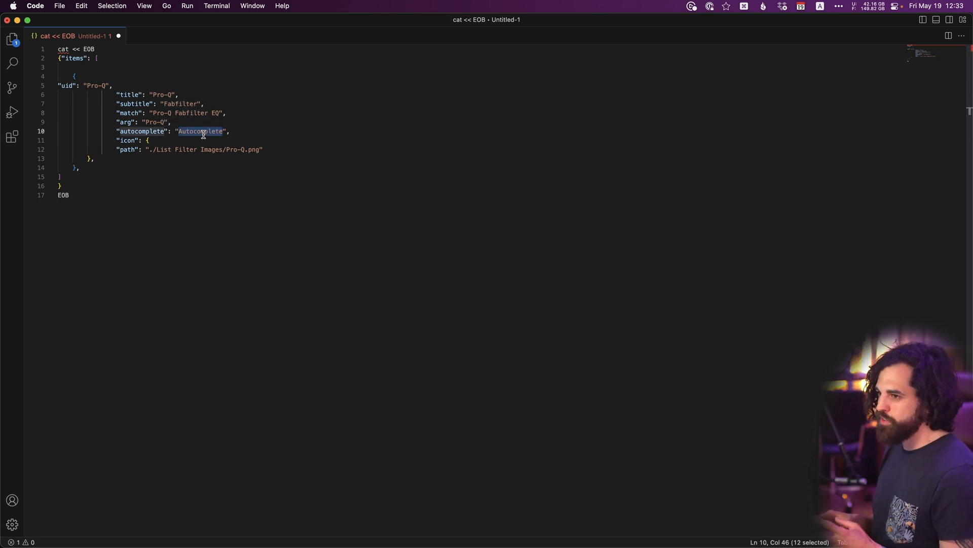
type("Pro-Q")
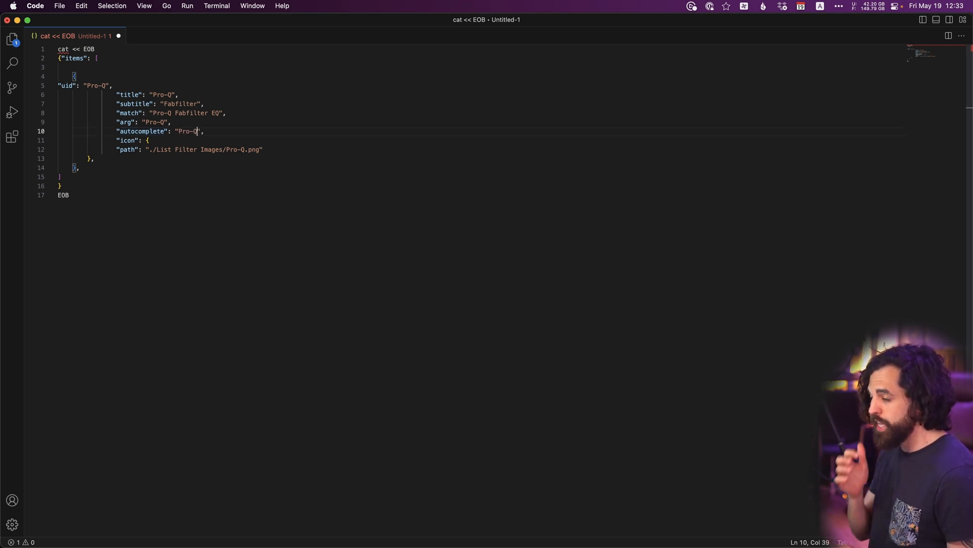
- Switch to Cubase, bring up the plugin launcher, filter it by eq and choose Spice Rack
key("super+Tab")
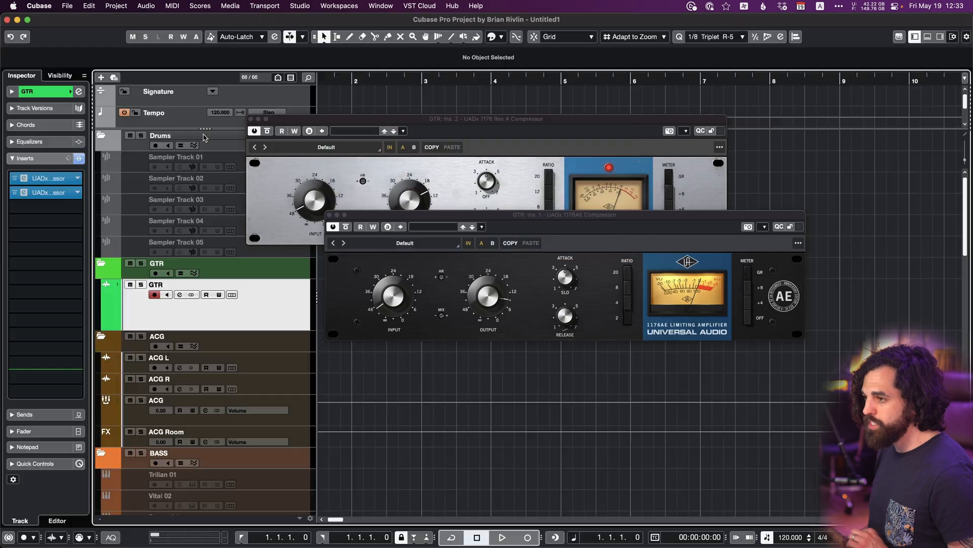
key("alt+space")
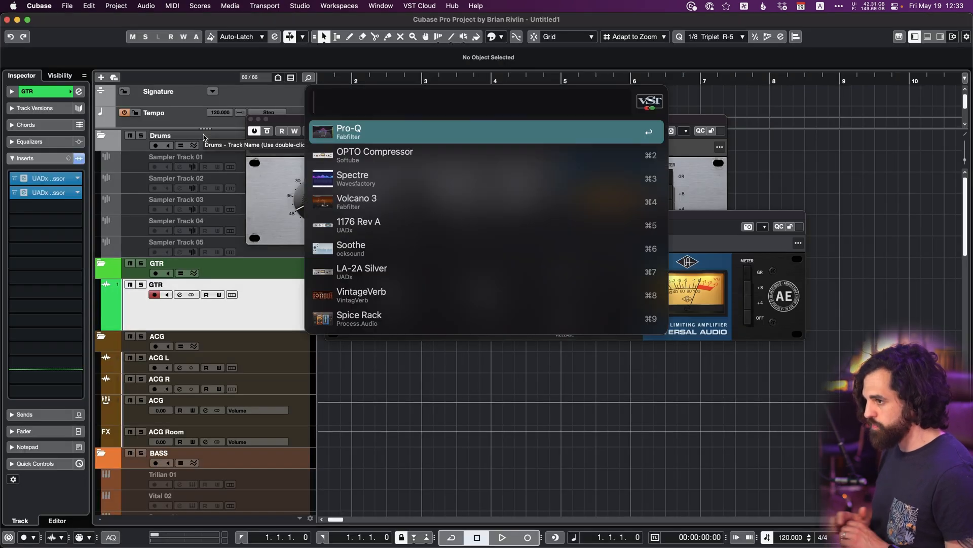
type("eq")
key("Down")
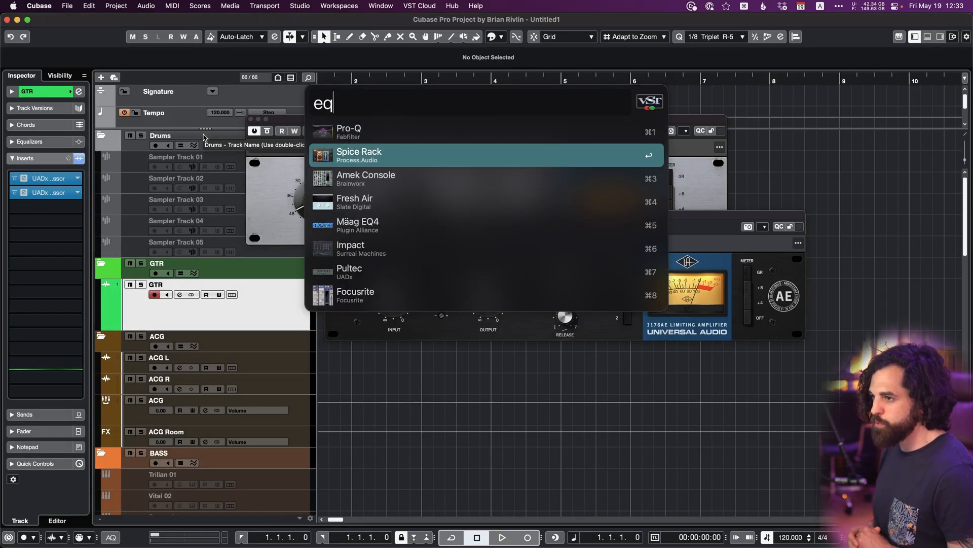
key("Tab")
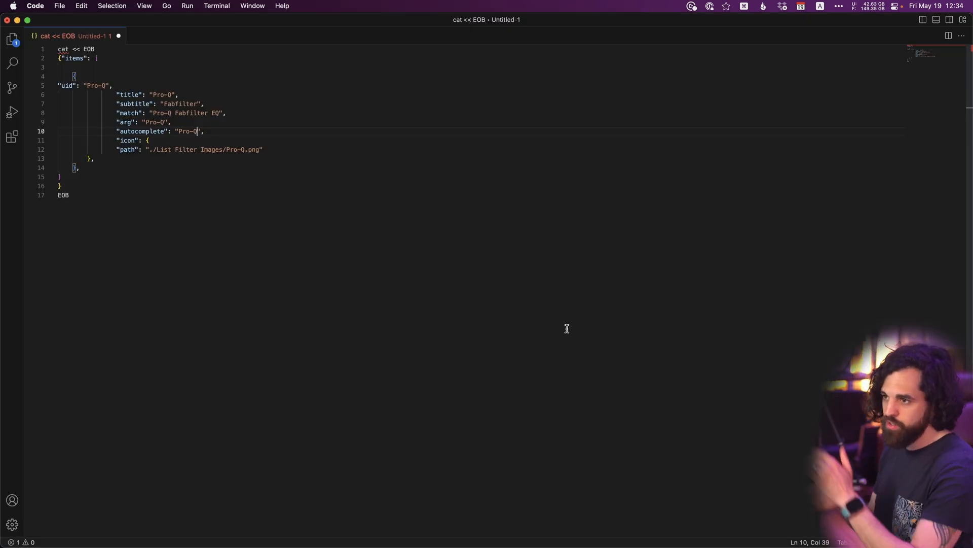
- Replace the Pro-Q file name in the item's icon path with the placeholder *image name*, keeping the .png extension
left_click(232, 150)
key("shift+Right")
key("shift+Right")
key("shift+Right")
key("shift+Right")
key("shift+Right")
type("*image ")
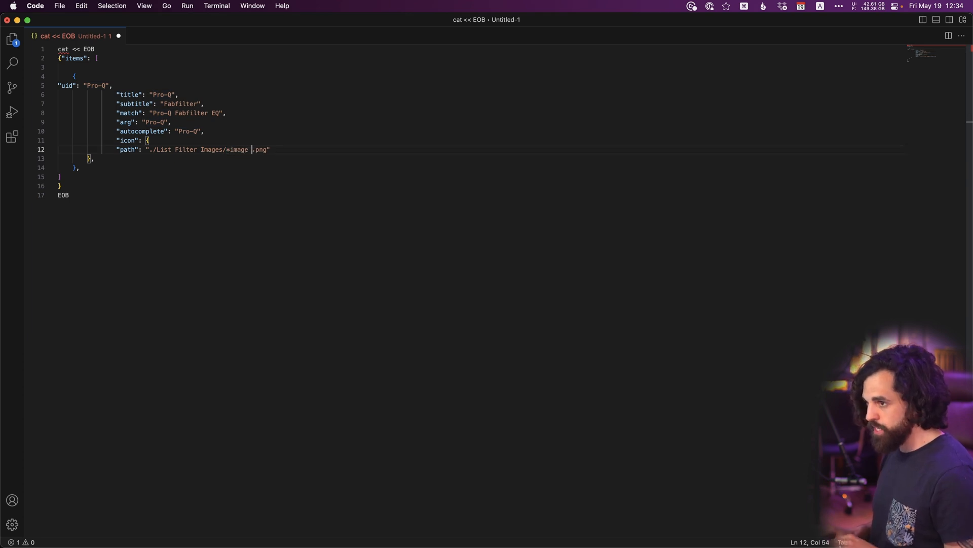
type("name*")
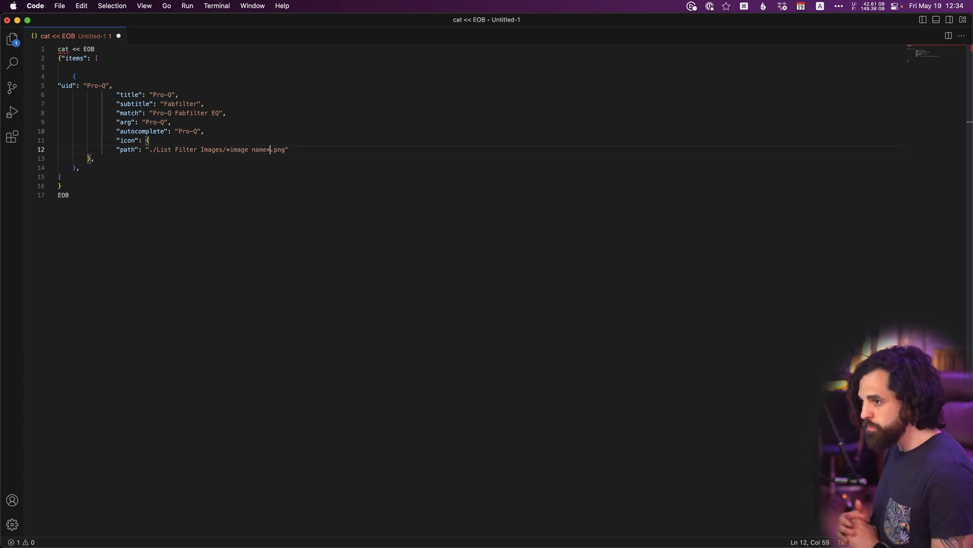
- Replace the *image name* placeholder in the icon path with Pro-Q
left_click(236, 149, "shift")
left_click(231, 150, "shift")
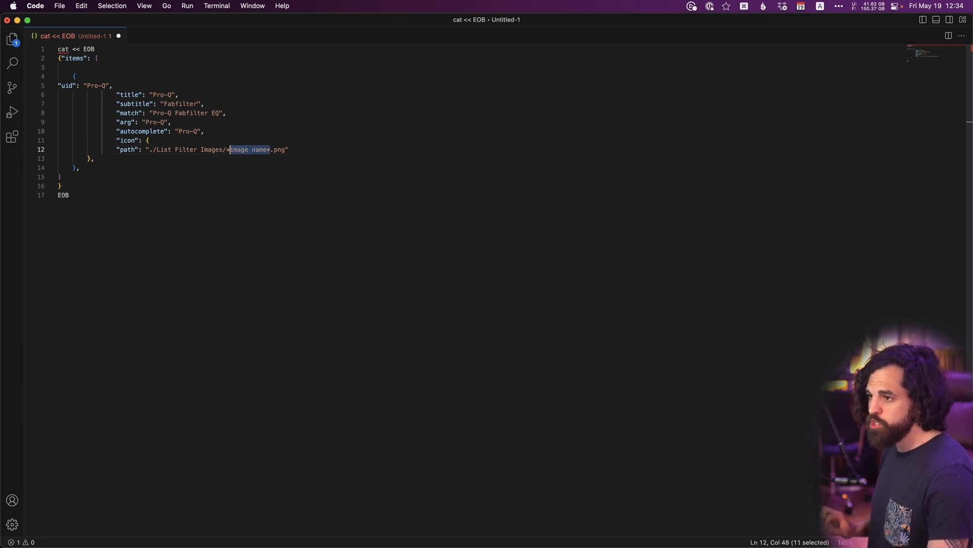
left_click(227, 149, "shift")
type("Pro-Q")
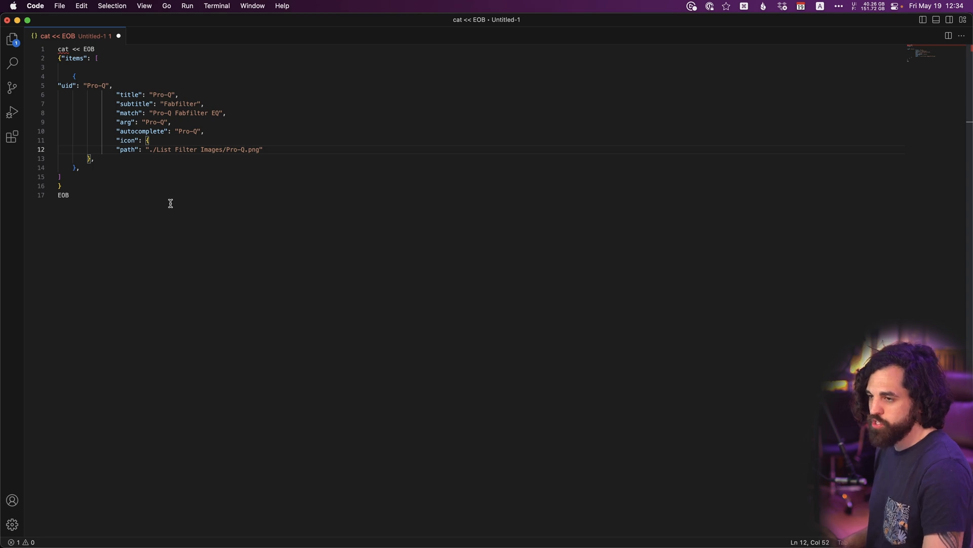
- Copy the whole script, switch to Alfred Preferences, replace the script filter's script with it and save
key("super+Down")
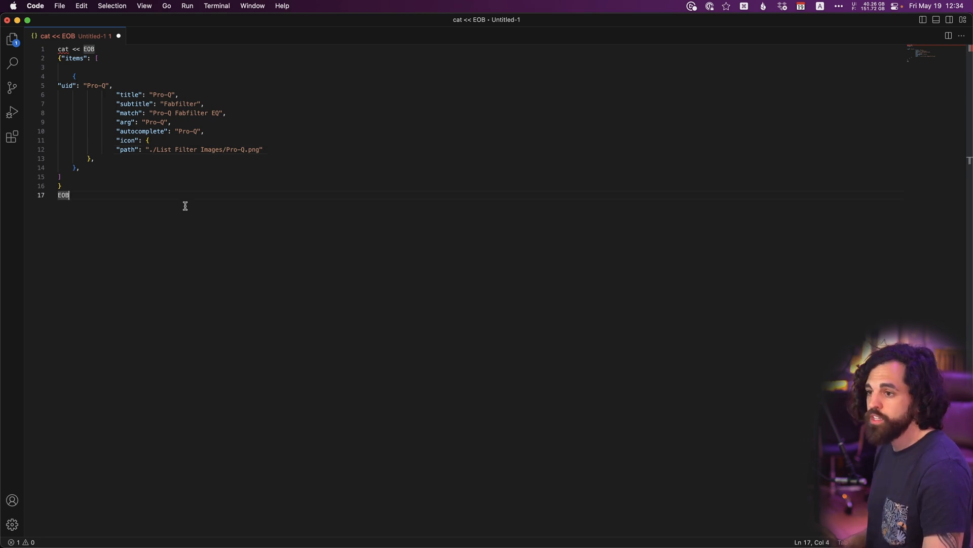
key("shift+super+Up")
key("super+c")
key("super+Tab")
left_click(435, 352)
key("super+a")
key("super+v")
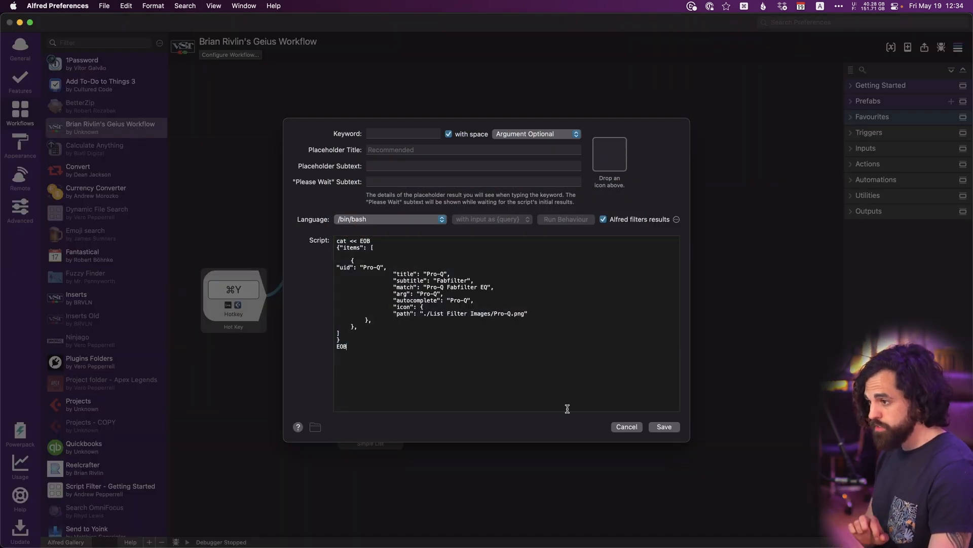
left_click(662, 428)
- Switch to Cubase and bring up the workflow's plugin list to check the scripted Pro-Q item
left_click(253, 304)
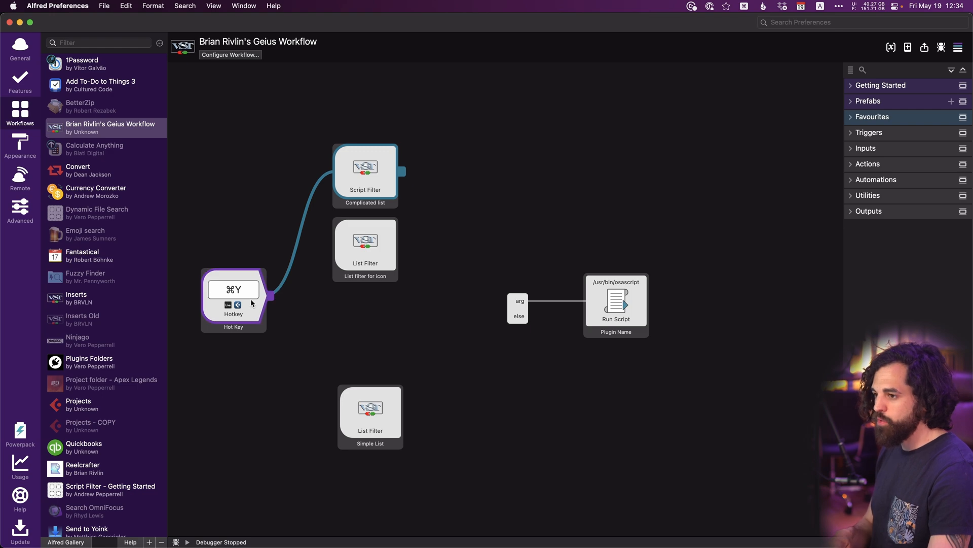
key("super+Tab")
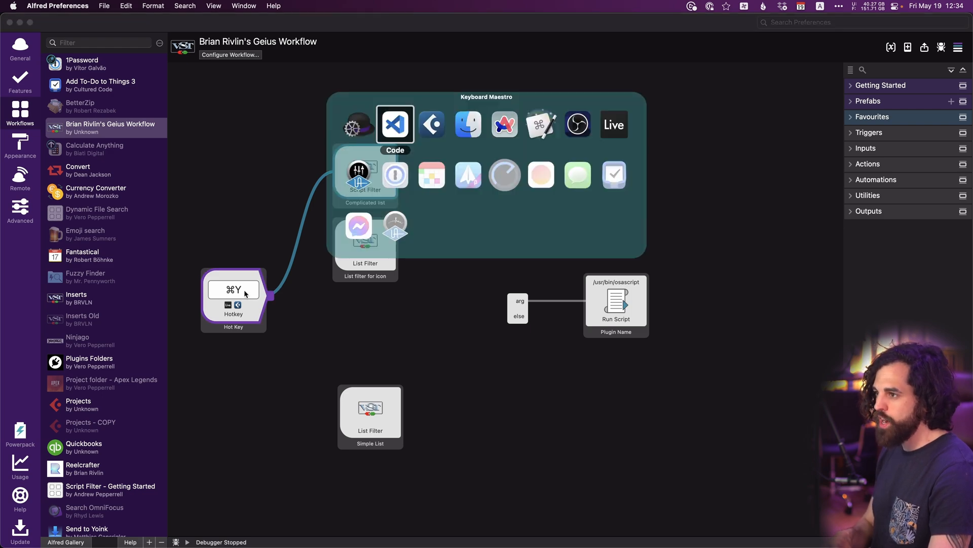
key("ctrl+space")
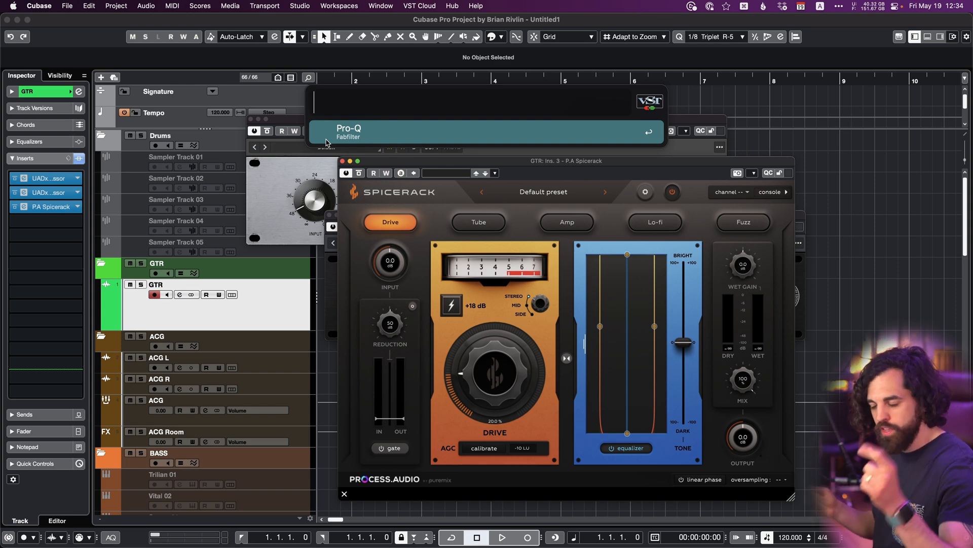
- Return to Alfred Preferences and open the Icon result of the List filter for icon object for editing
key("super+Tab")
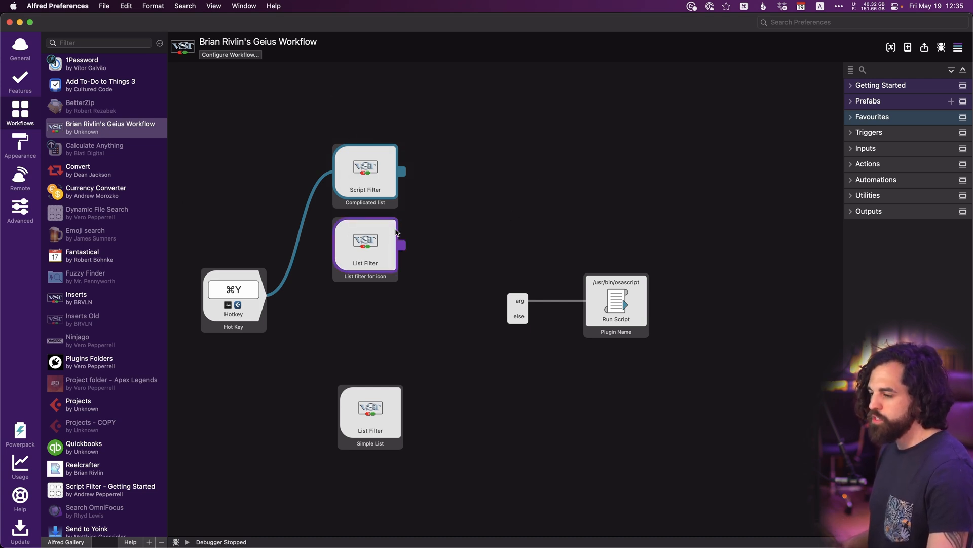
left_click(355, 249)
left_click(363, 246)
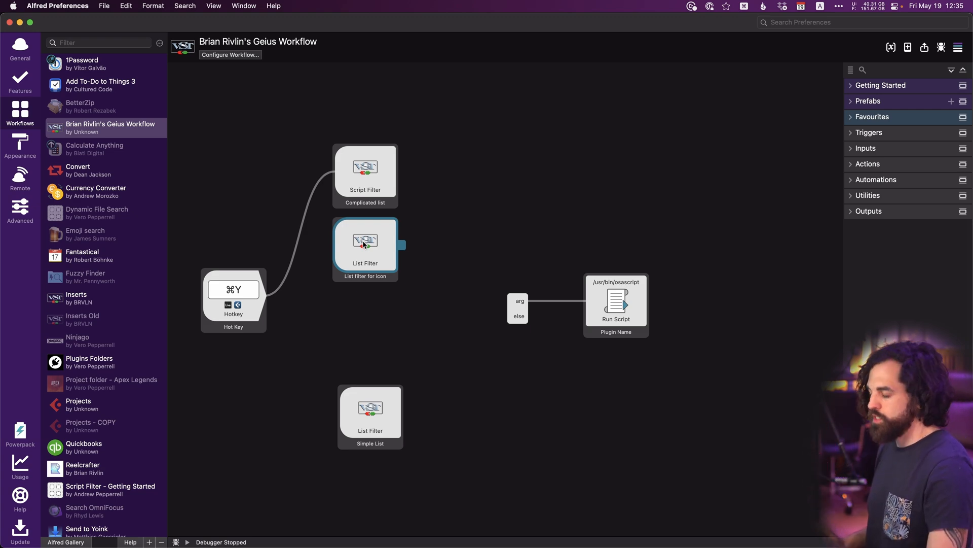
double_click(364, 245)
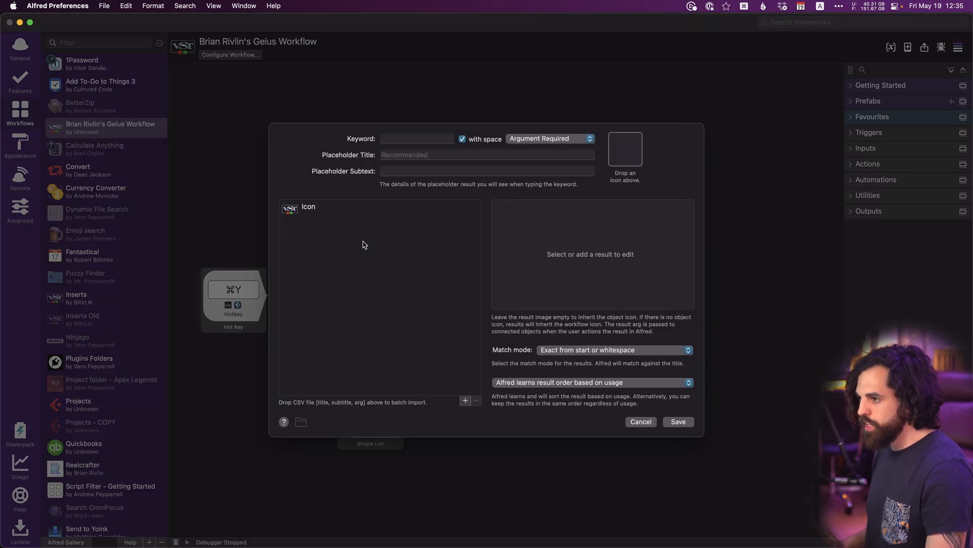
left_click(310, 212)
- Switch to Arc, search Google Images for fabfilter pro-q and copy the first FabFilter Pro-Q 3 image
key("super+Tab")
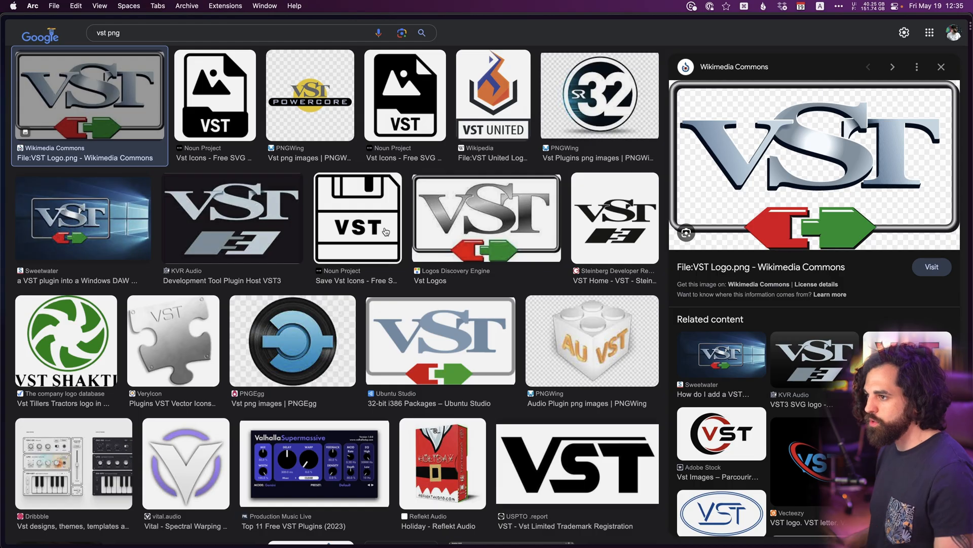
triple_click(158, 30)
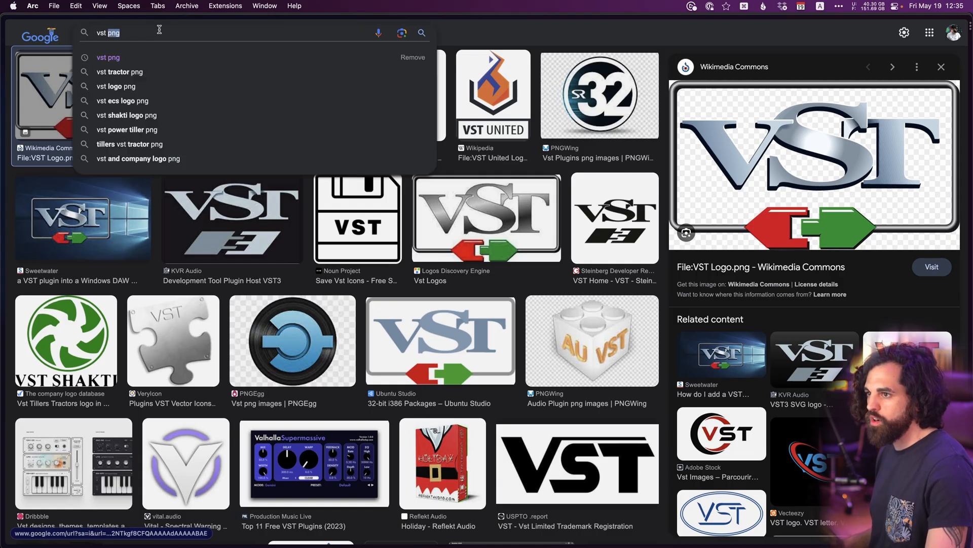
type("fabfilter pro-q")
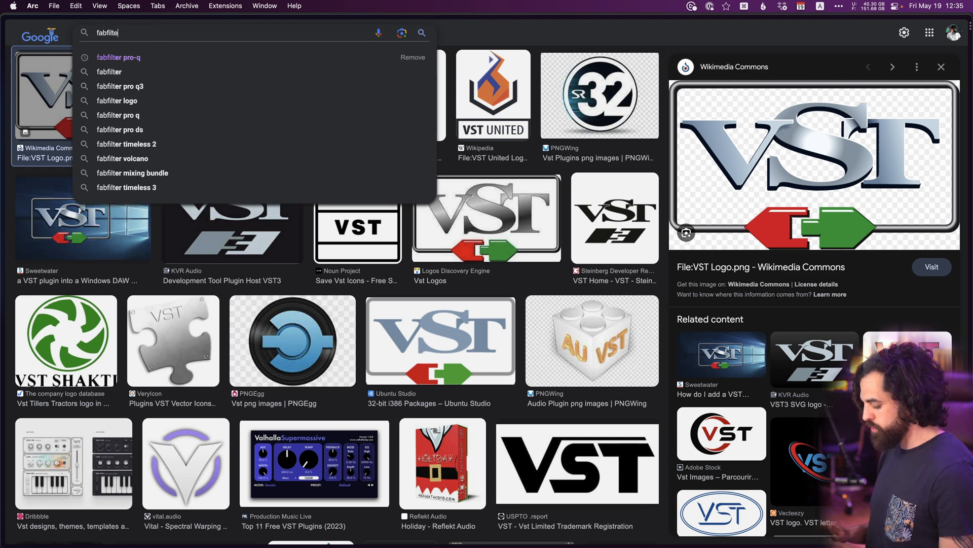
key("Return")
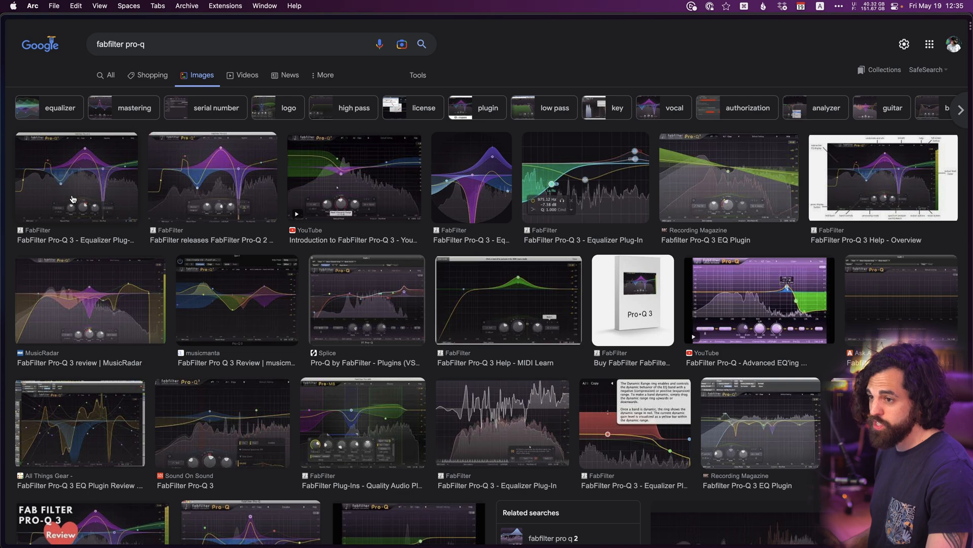
left_click(71, 199)
right_click(795, 178)
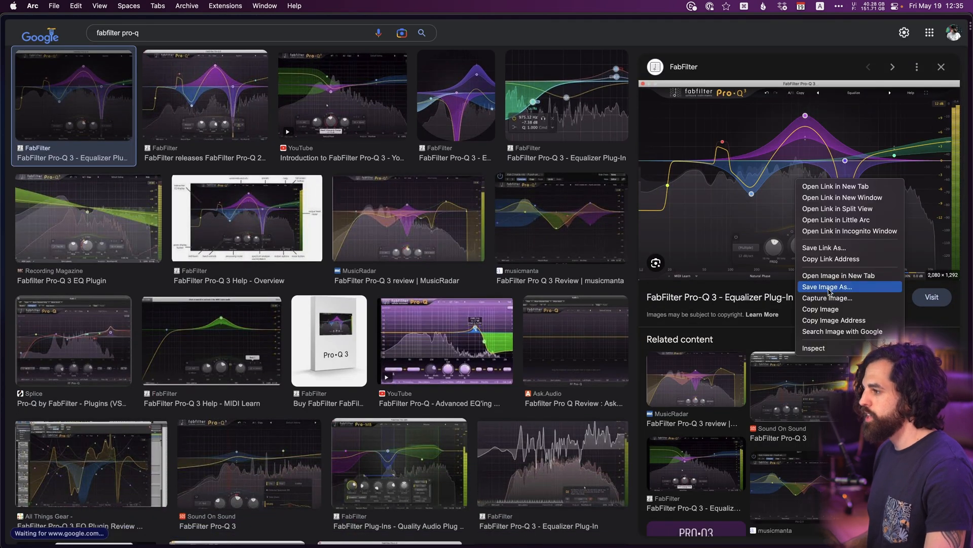
left_click(825, 309)
key("super+Tab")
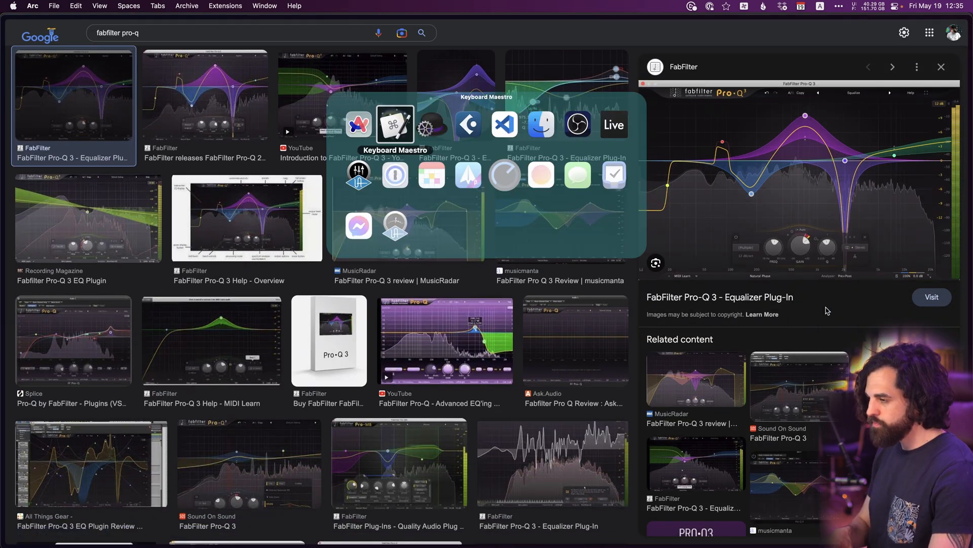
- Switch to Alfred Preferences, paste the copied image as the Icon result's icon and save the list filter
key("super+Tab")
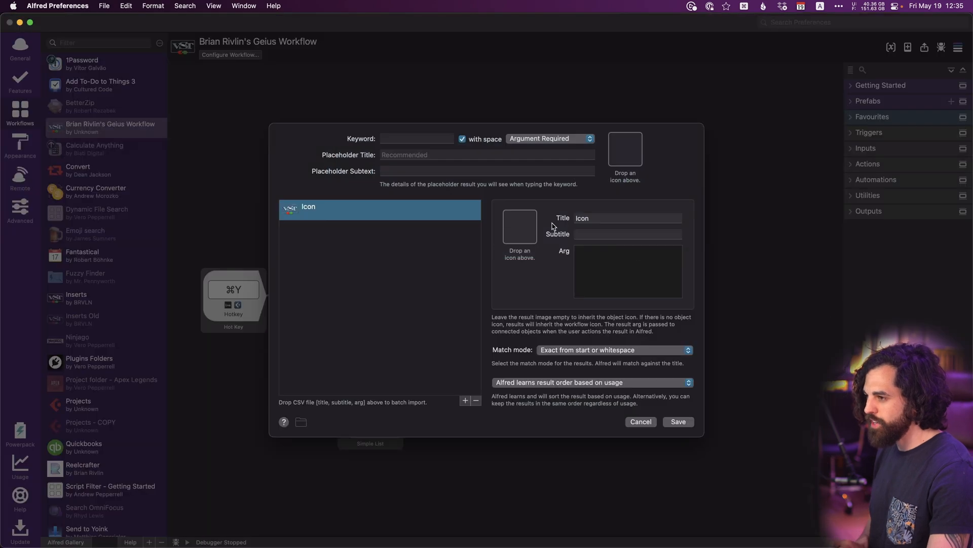
left_click(533, 231)
key("super+v")
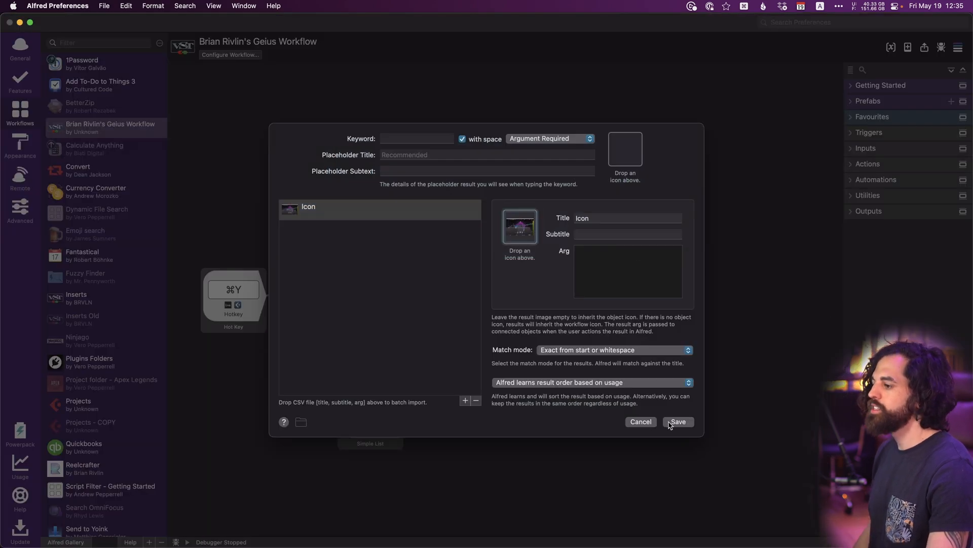
left_click(670, 423)
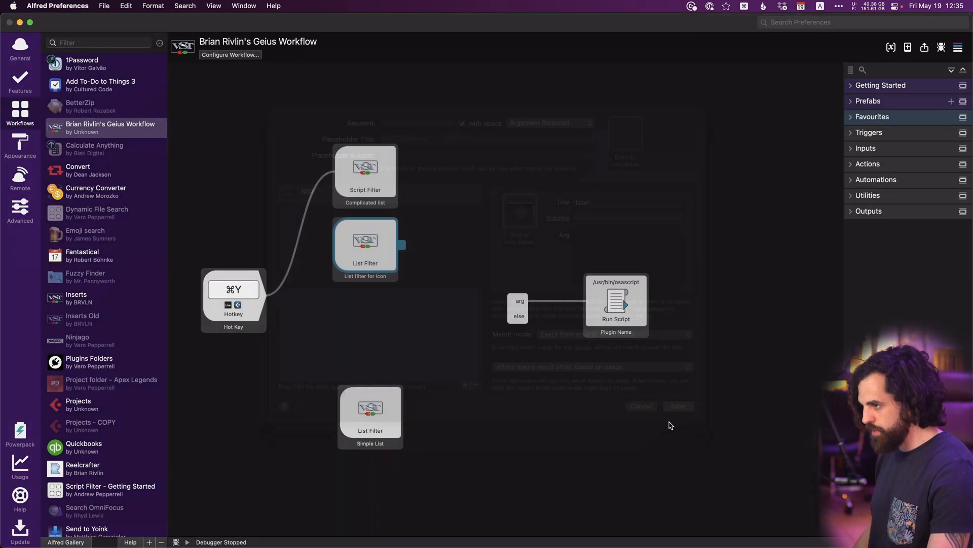
double_click(366, 261)
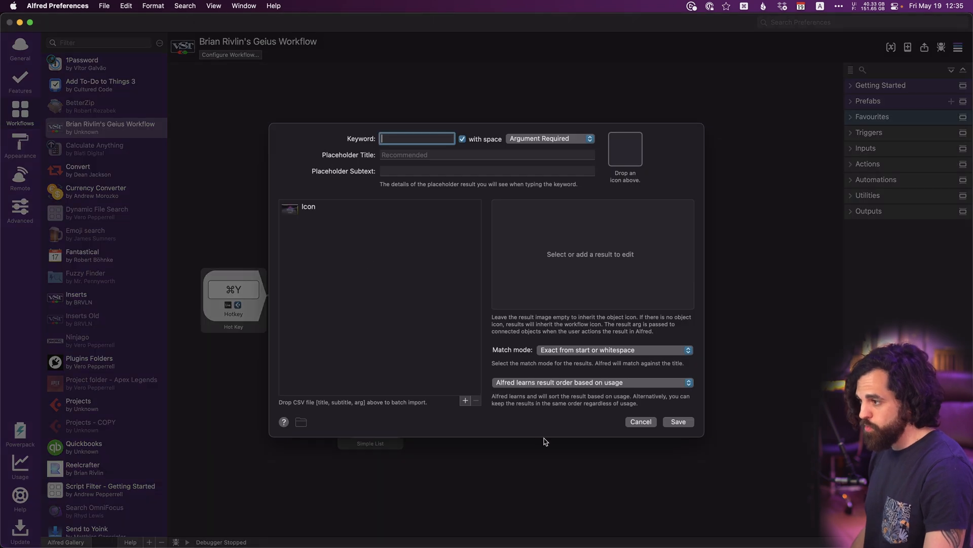
left_click(653, 423)
left_click(369, 428)
double_click(370, 429)
left_click(635, 421)
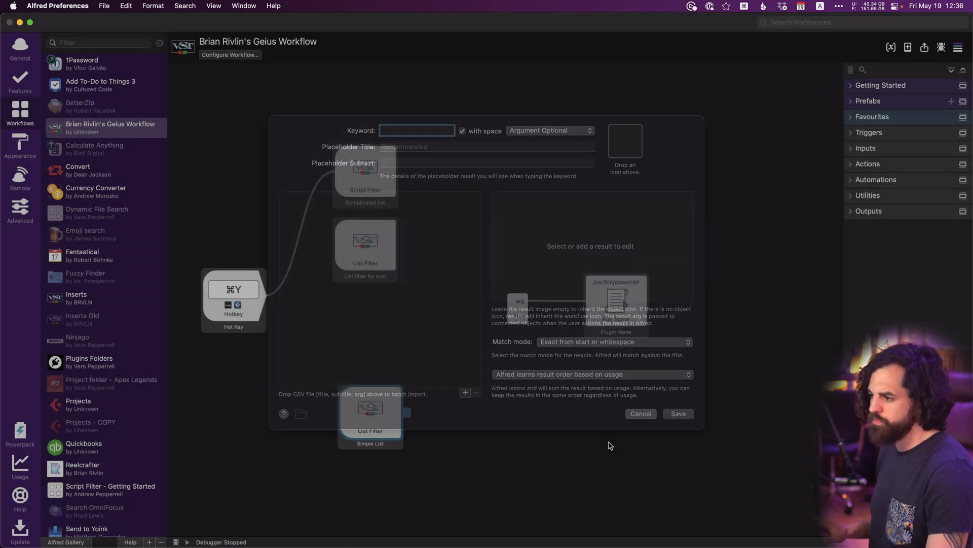
- Open the workflow's List Filter Images folder from the List filter for icon object and rename the PNG image to Pro-Q
double_click(363, 246)
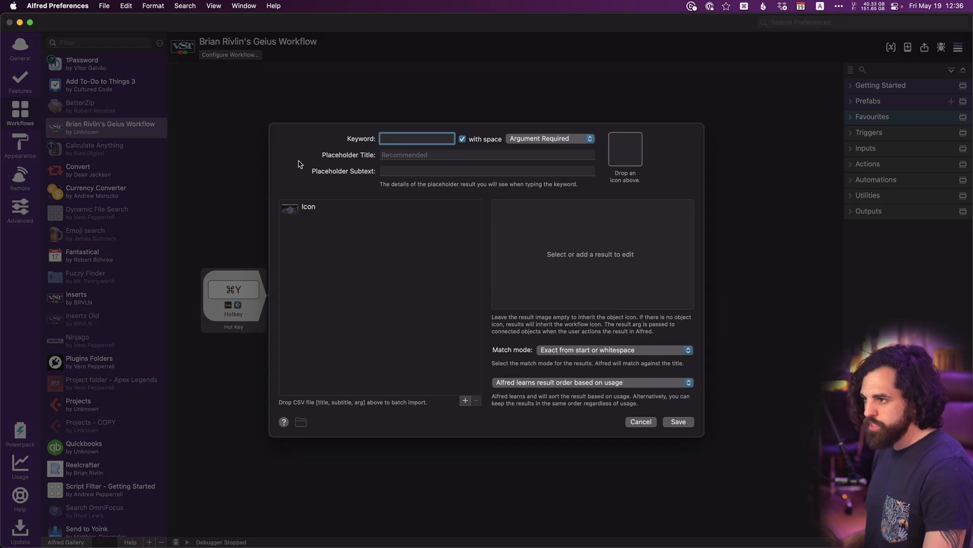
left_click(301, 423)
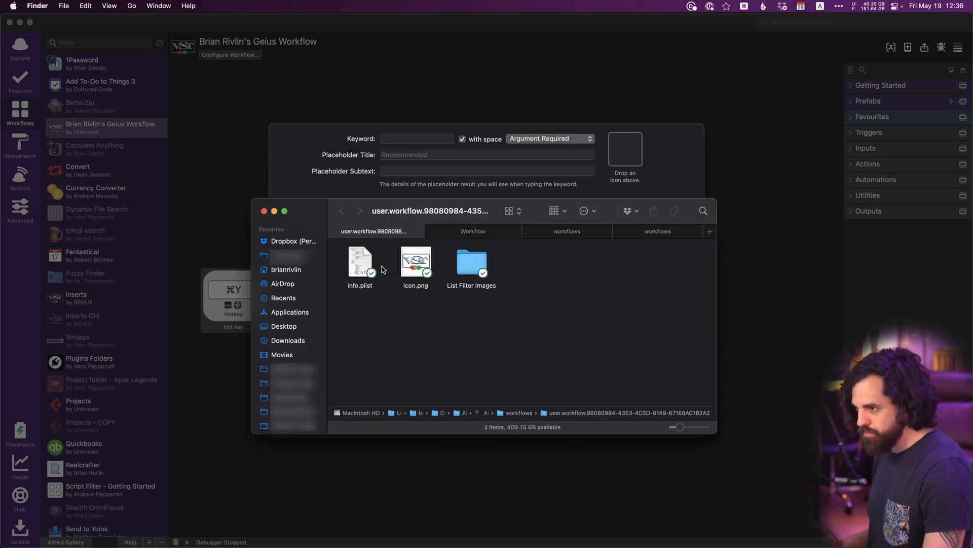
double_click(471, 266)
left_click(353, 266)
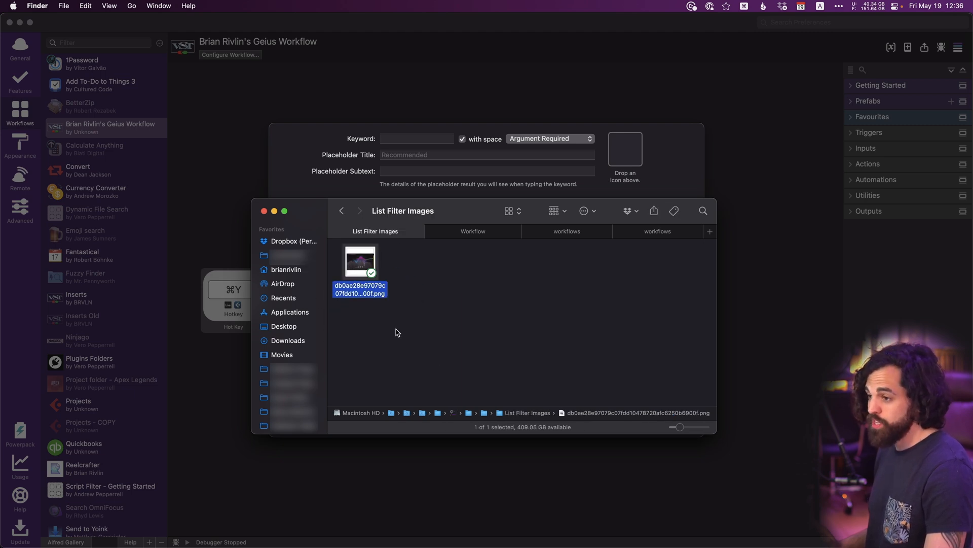
key("Return")
type("Pro-Q")
key("Return")
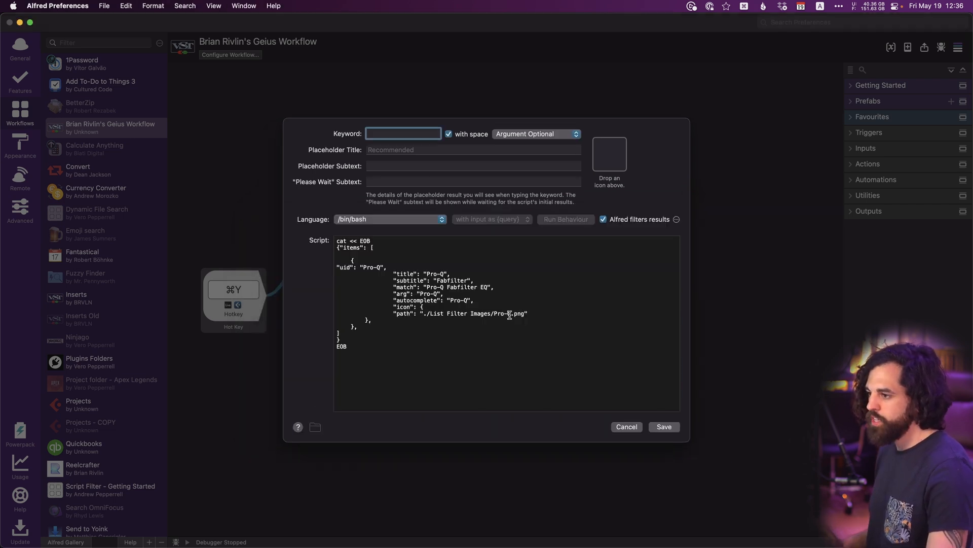
- Switch to Cubase and bring up the workflow's plugin list to check the Pro-Q item's icon
key("super+Tab")
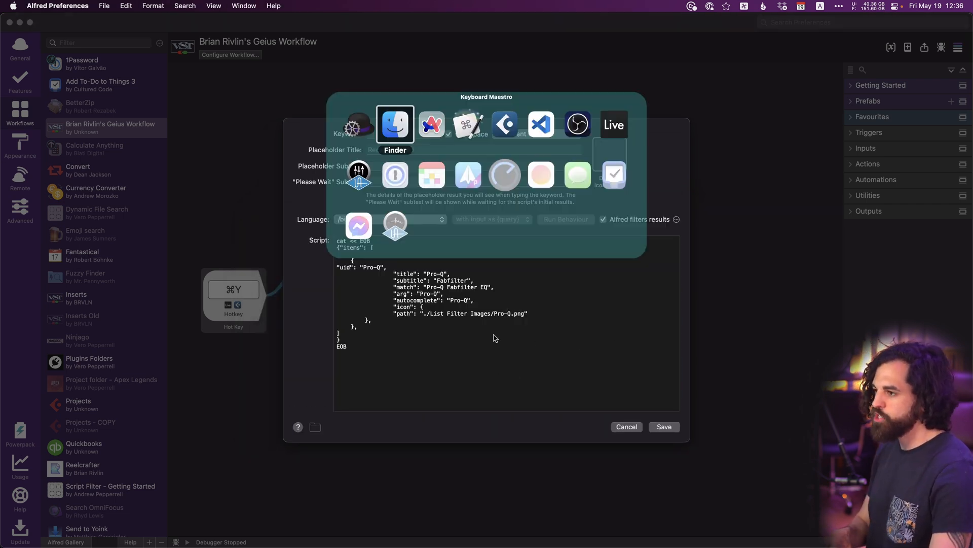
key("super+Tab")
key("super+Tab")
key("super+Tab")
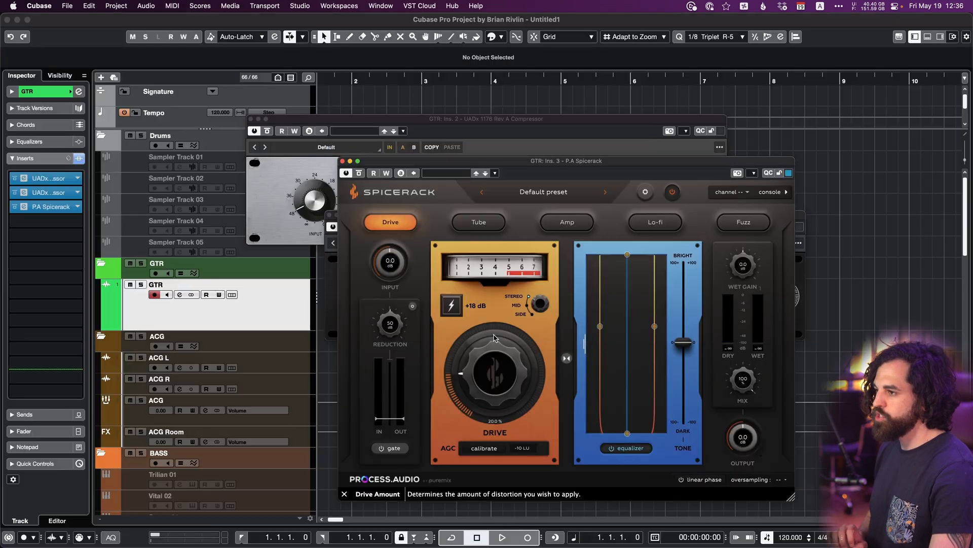
key("alt+space")
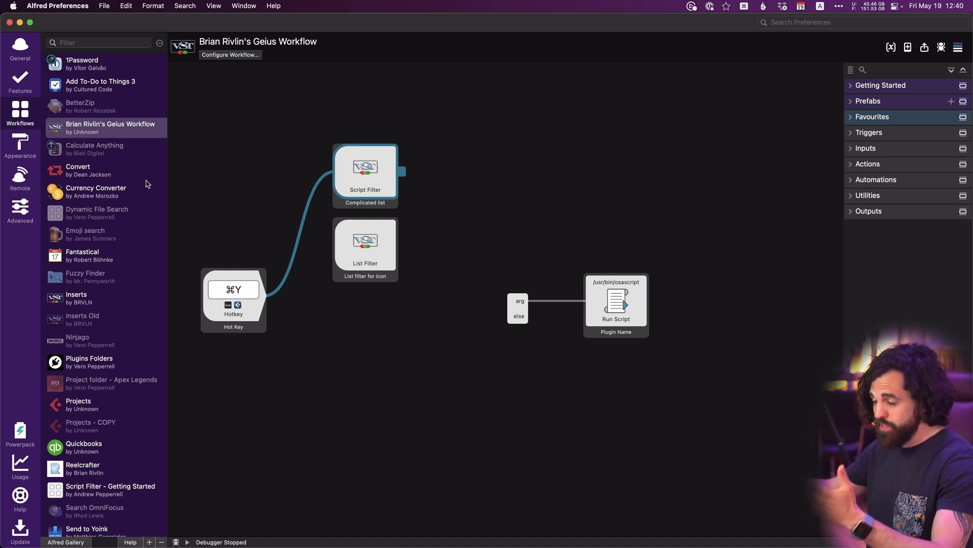
- View the script of the Complicated list script filter and close it without changes
double_click(368, 172)
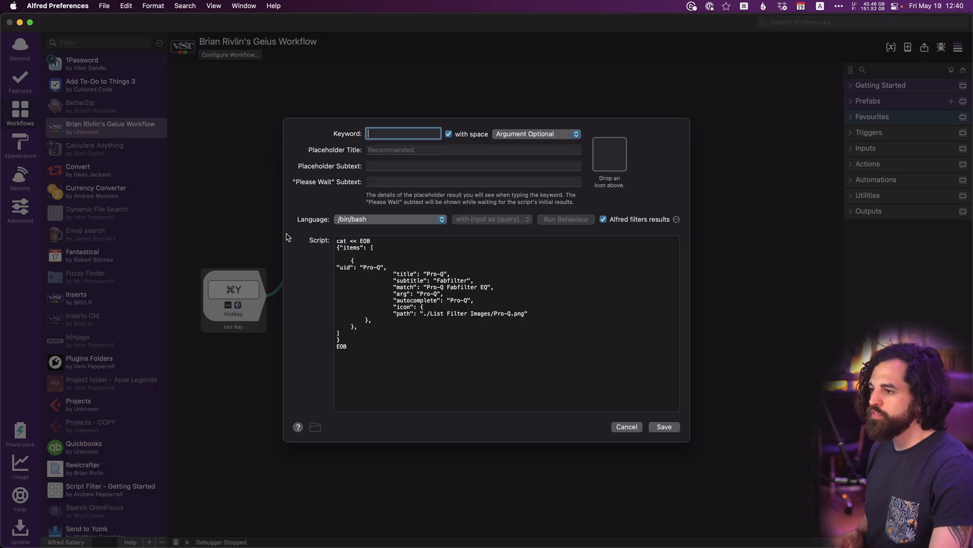
left_click(626, 421)
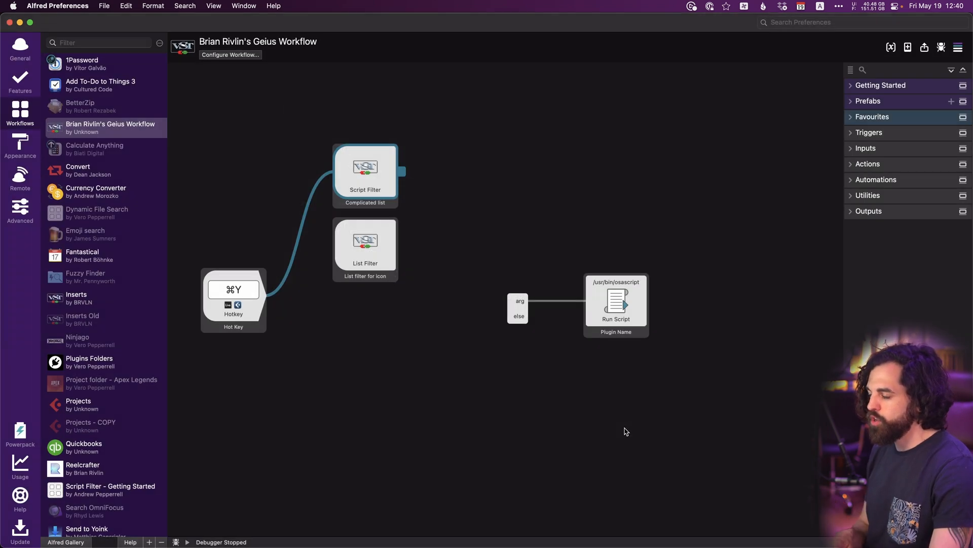
- Switch to Visual Studio Code and save the script file as Alfred List 3 in the Alfred folder, replacing the existing file
key("super+Tab")
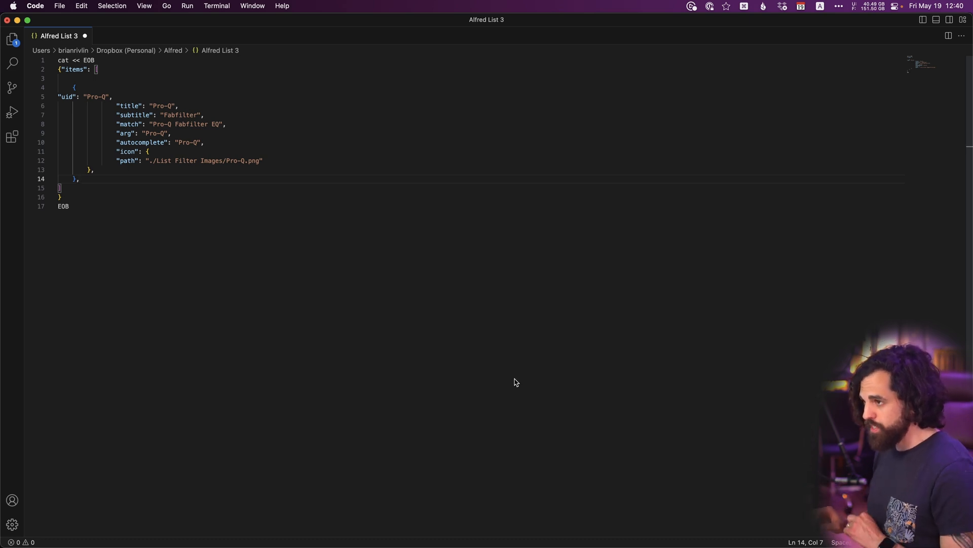
key("super+shift+s")
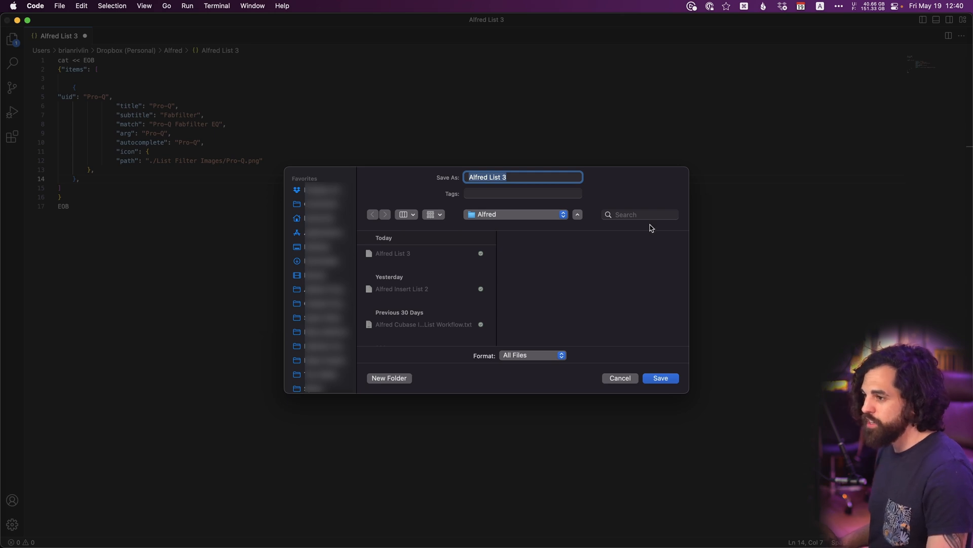
key("Right")
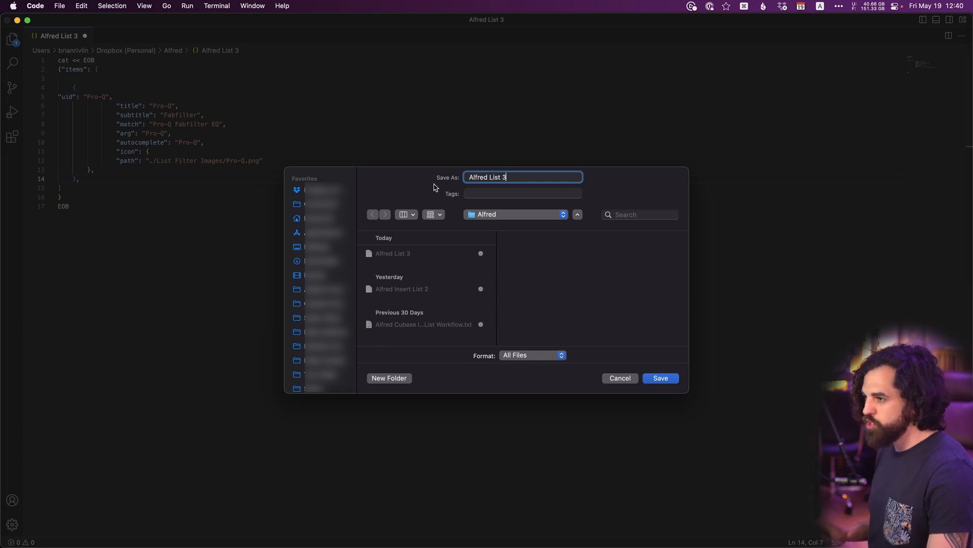
left_click(645, 381)
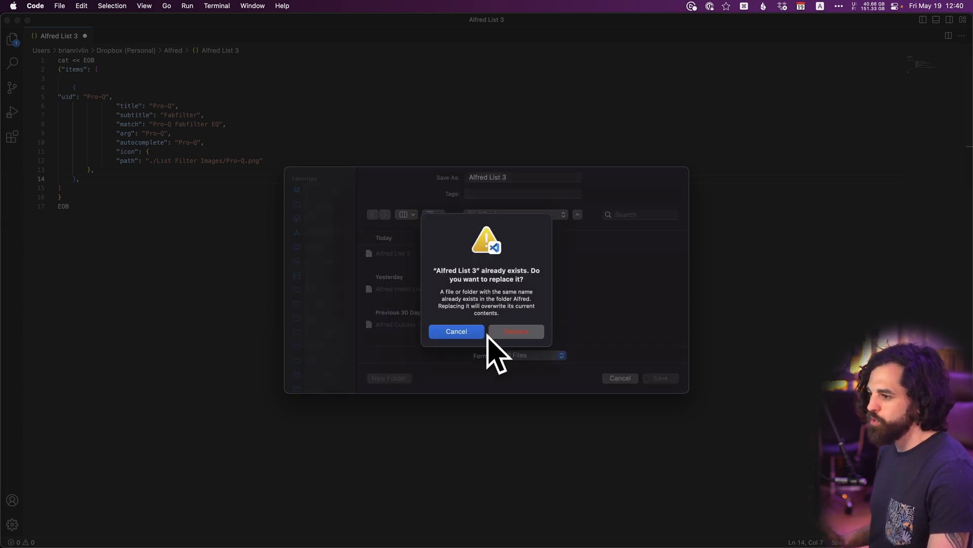
left_click(510, 332)
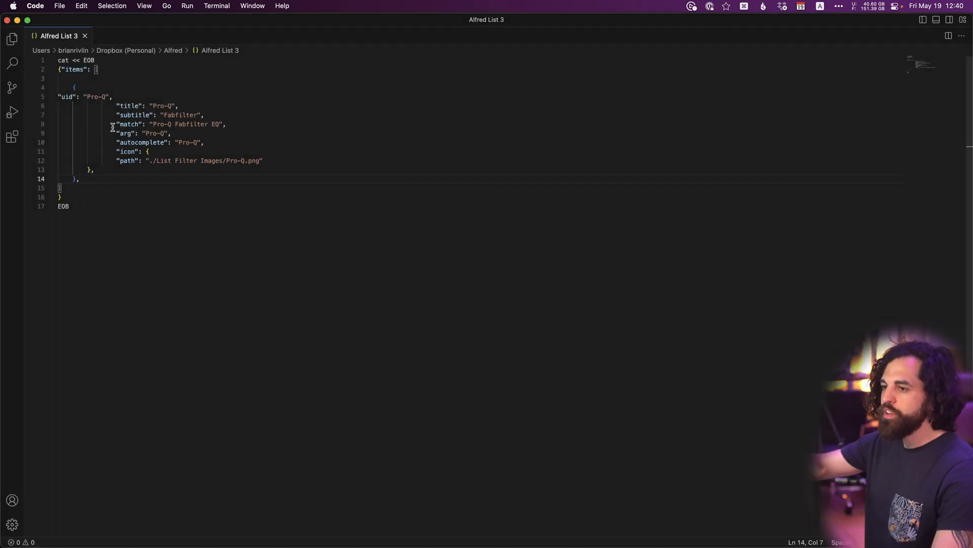
left_click(60, 6)
mouse_move(74, 98)
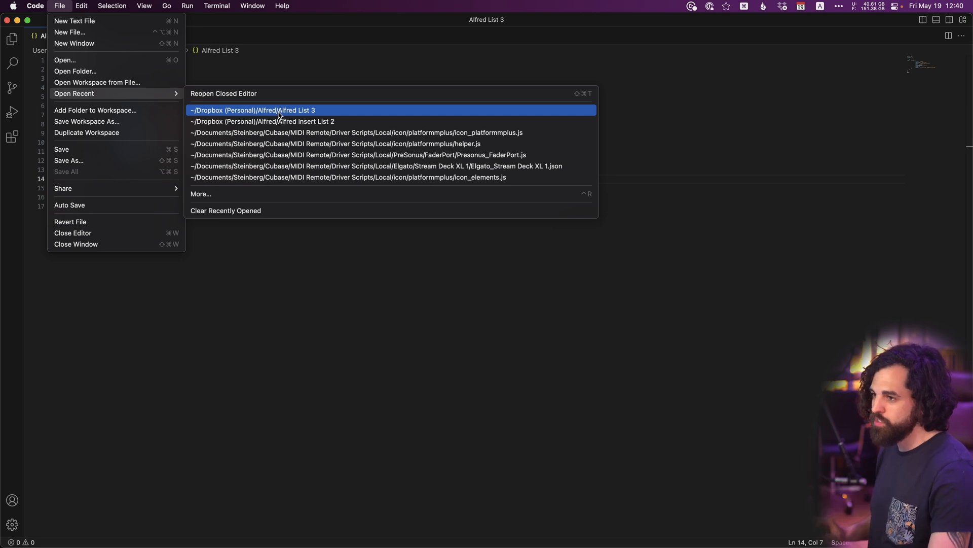
left_click(271, 283)
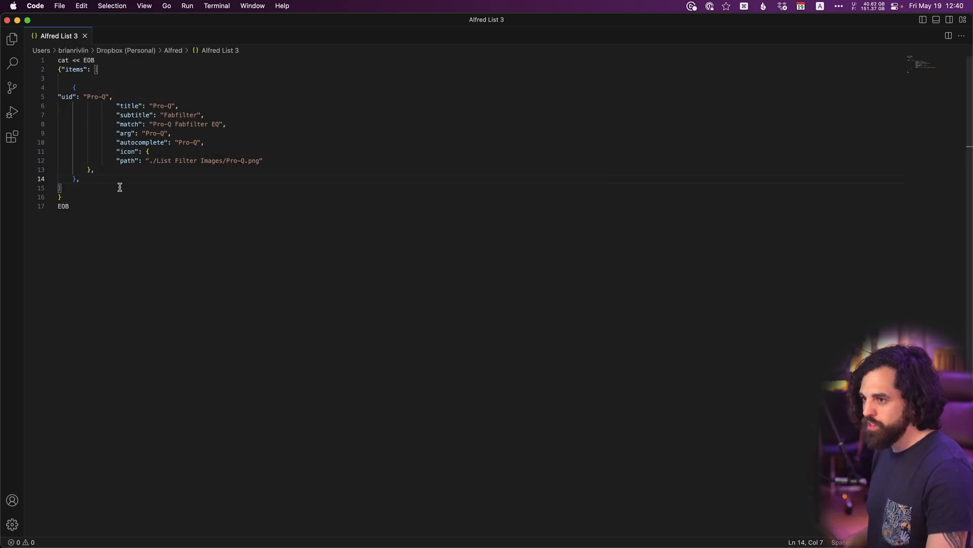
- Try to duplicate the whole Pro-Q item block directly beneath itself in the items list
left_click_drag(106, 178, 6, 88)
key("super+c")
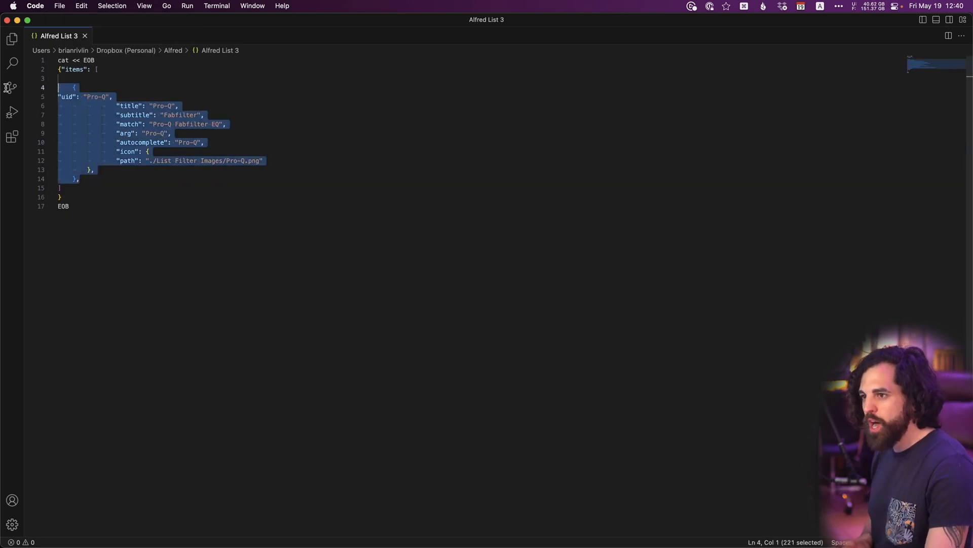
left_click(105, 177)
key("Return")
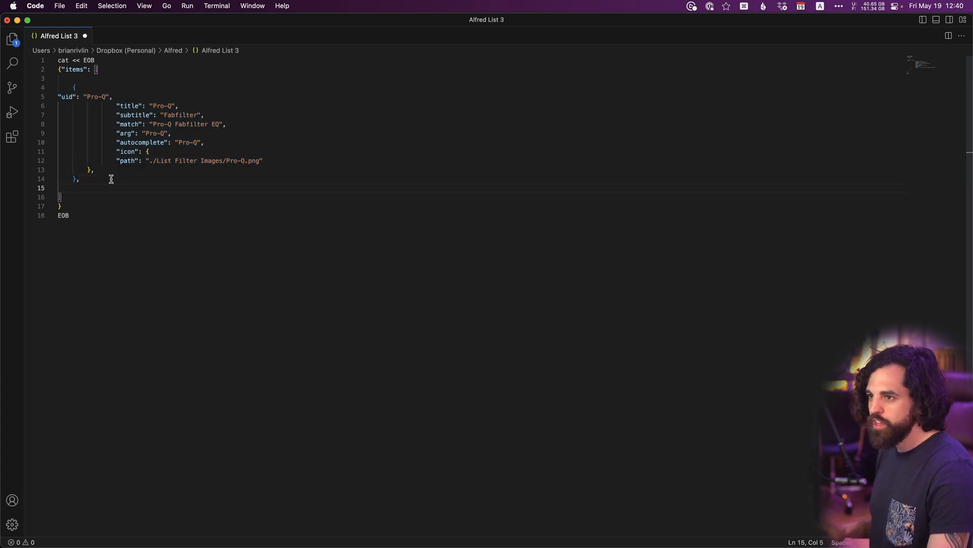
key("super+v")
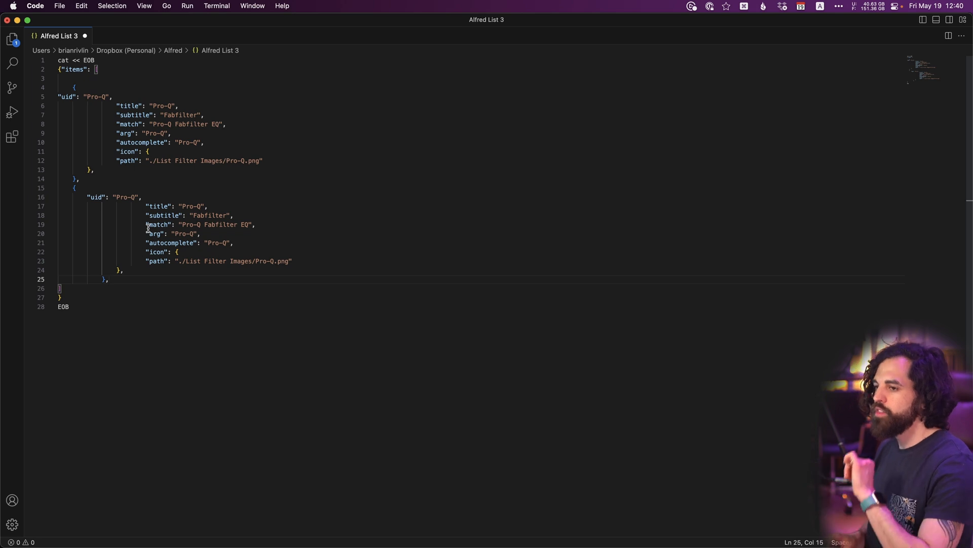
key("super+z")
key("BackSpace")
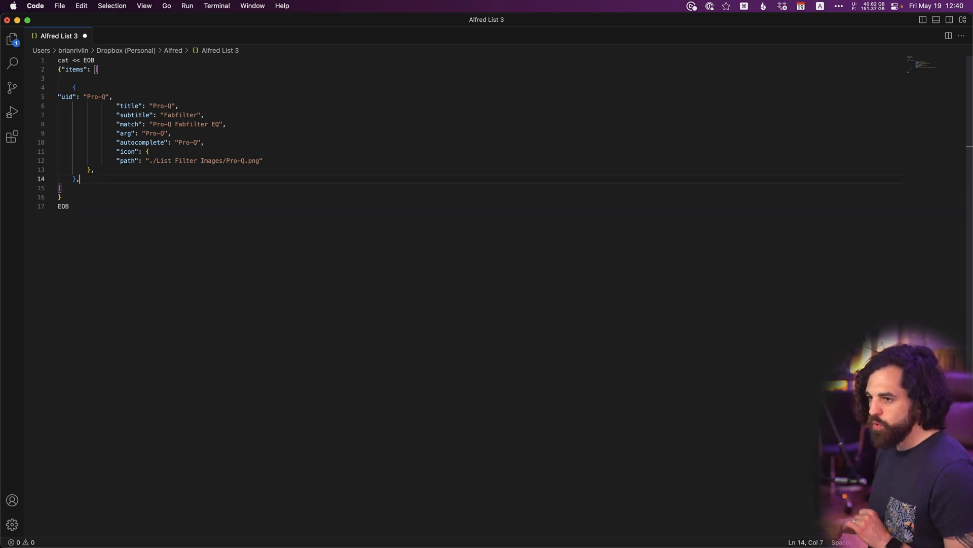
- Add an empty, unindented line after the Pro-Q item block
key("Return")
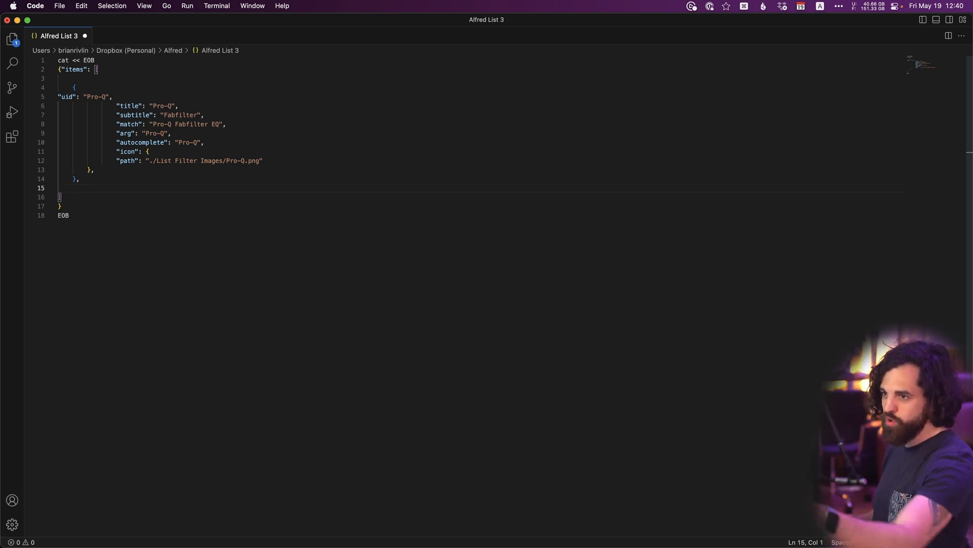
key("BackSpace")
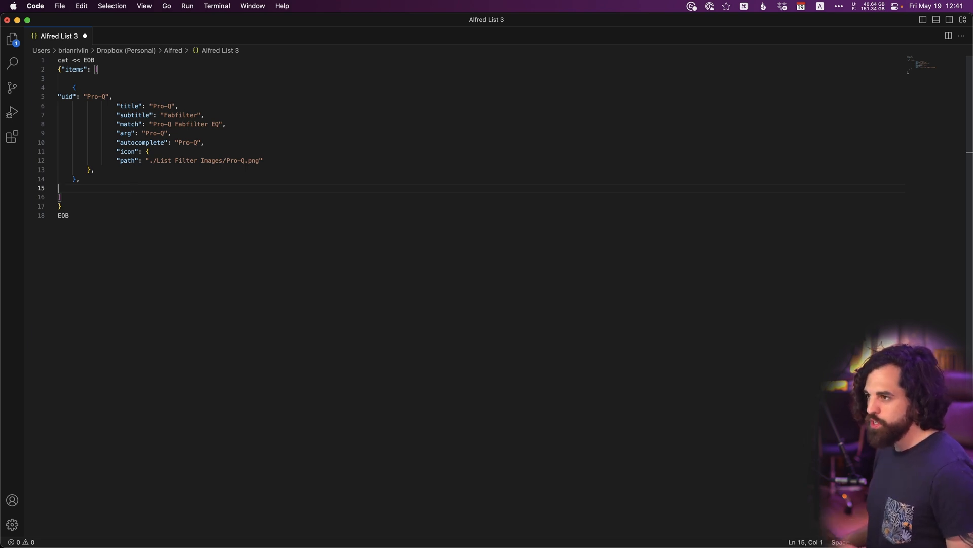
- Look at Alfred list filter.kmmacros in Finder, and switch to Keyboard Maestro to examine the Alfred list filter macro's actions
key("super+Tab")
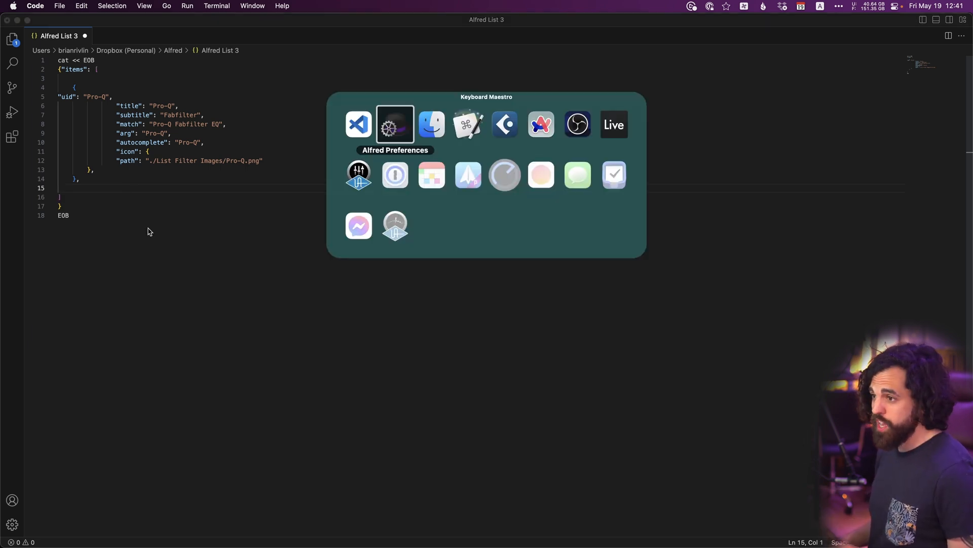
key("super+Tab")
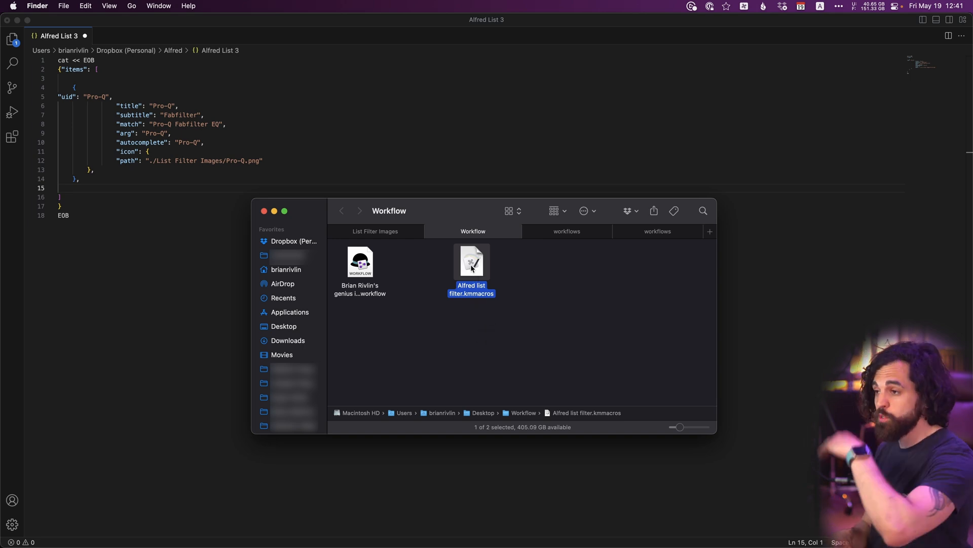
key("super+Tab")
key("super+Tab")
key("super+Tab")
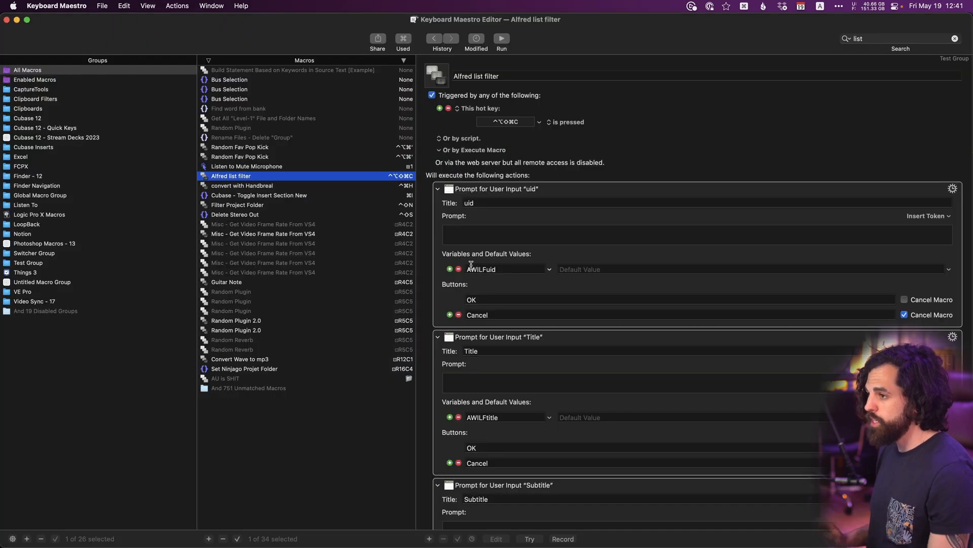
scroll(702, 291, "down", 10)
scroll(712, 294, "up", 10)
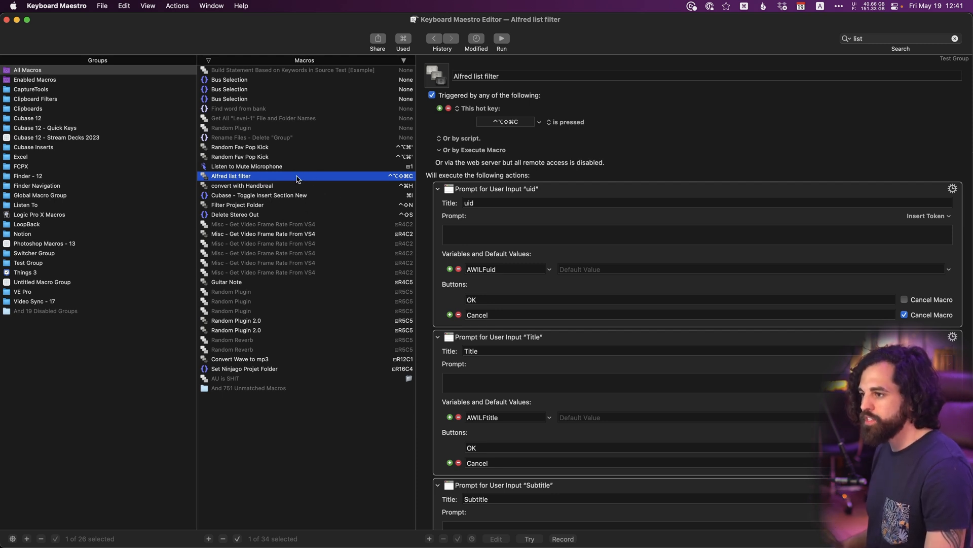
- Disable the Alfred list filter macro and enable it again
key("super+k")
left_click(254, 184)
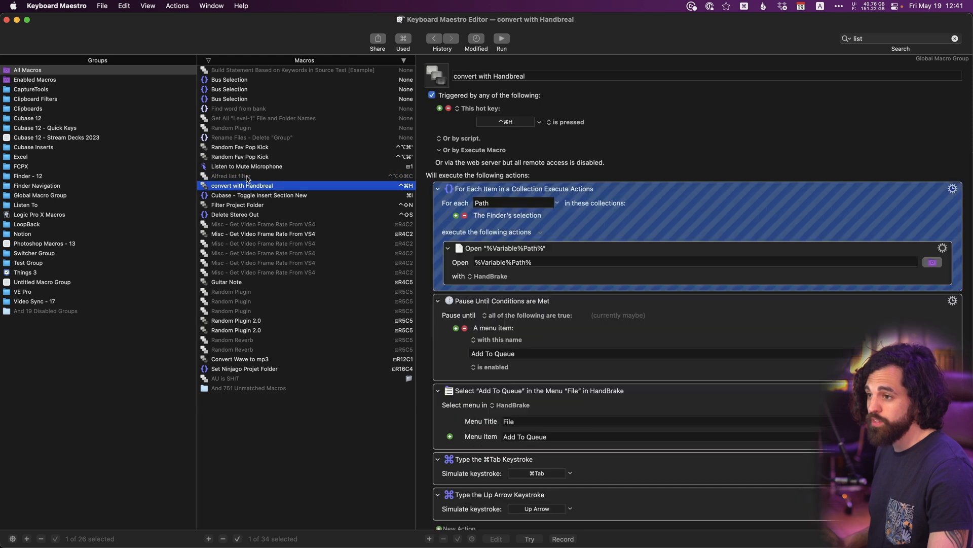
left_click(246, 177)
right_click(245, 178)
key("e")
key("Return")
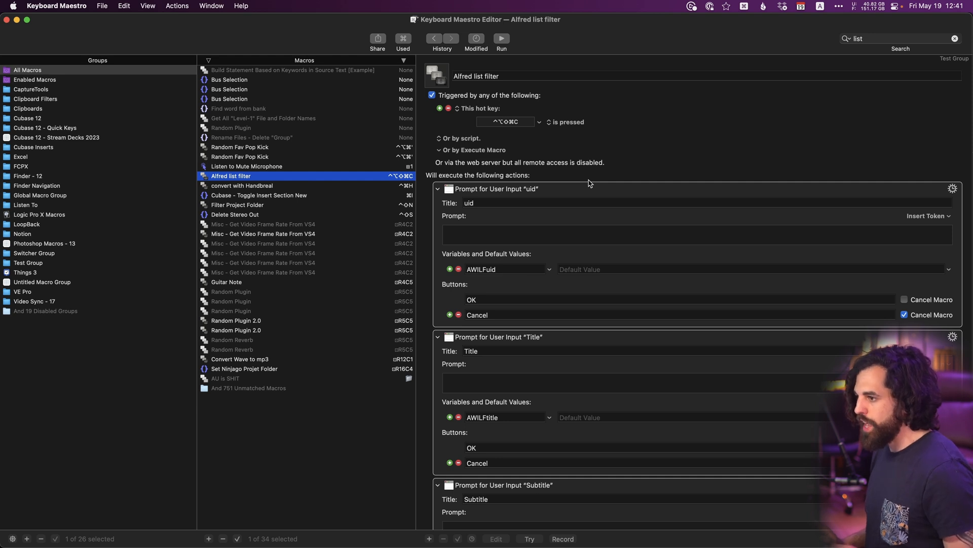
- Switch to Visual Studio Code, run the Alfred list filter macro and enter 1176 Rev A as uid and title and UAD as subtitle
key("super+Tab")
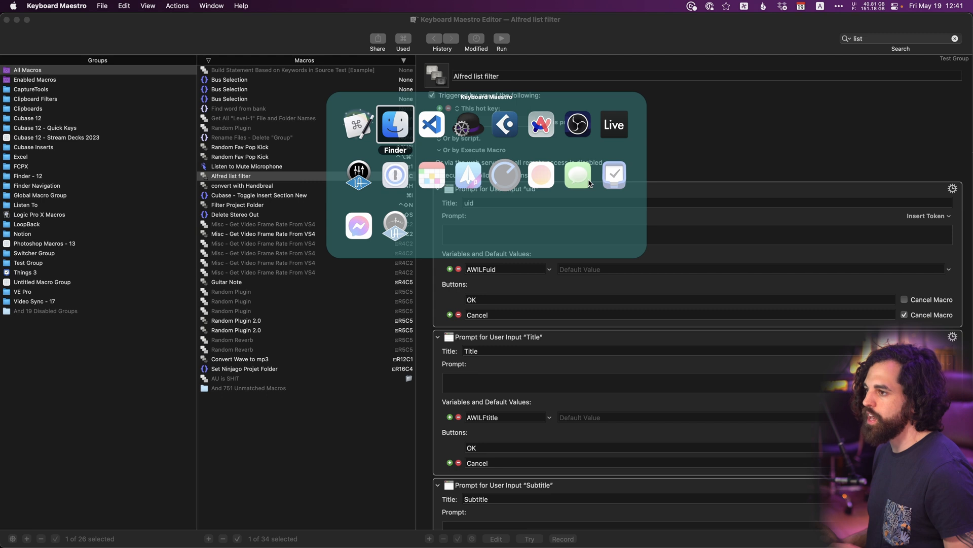
key("super+Tab")
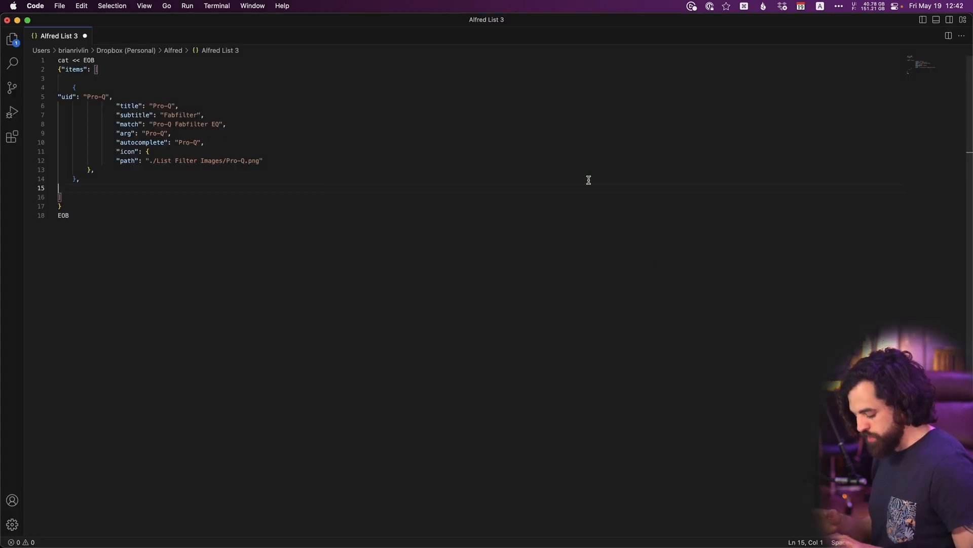
key("ctrl+alt+super+a")
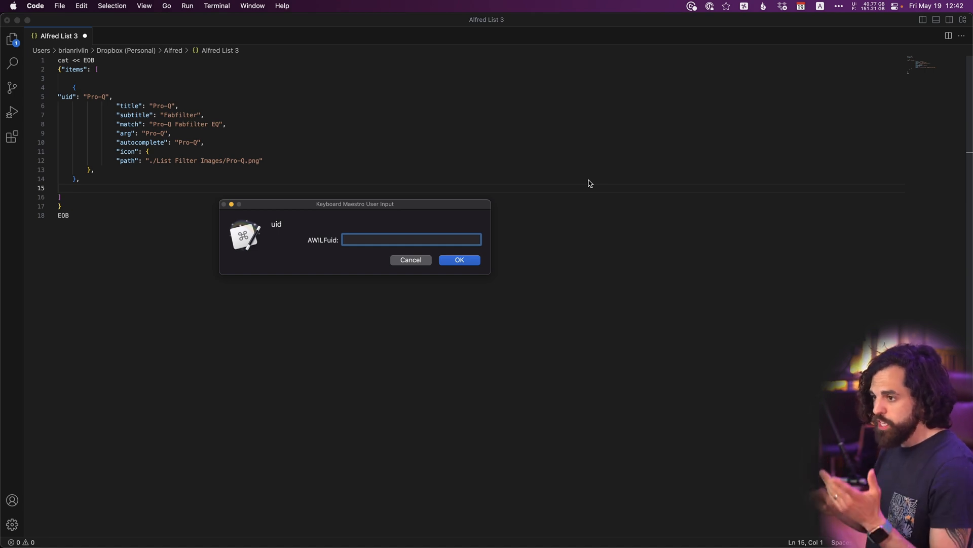
type("1176 Rev A")
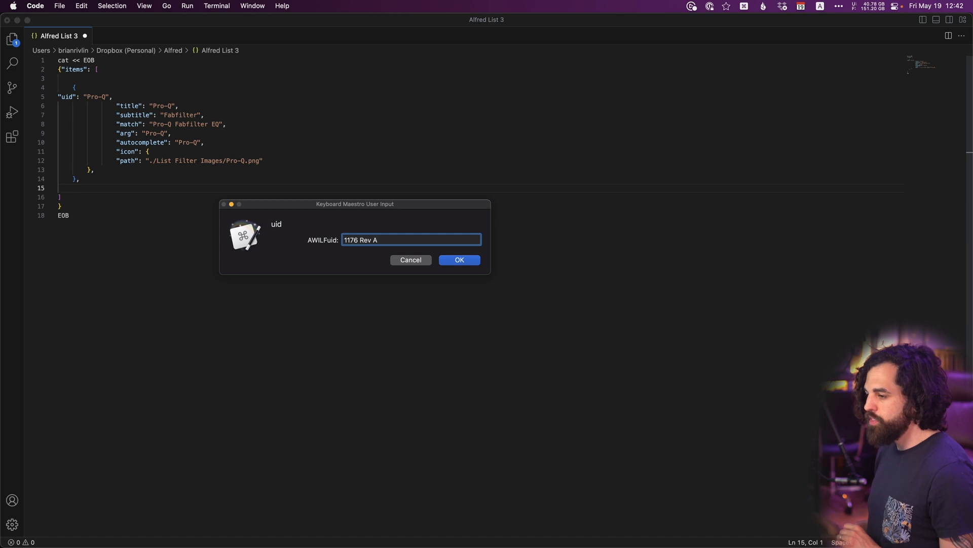
key("Return")
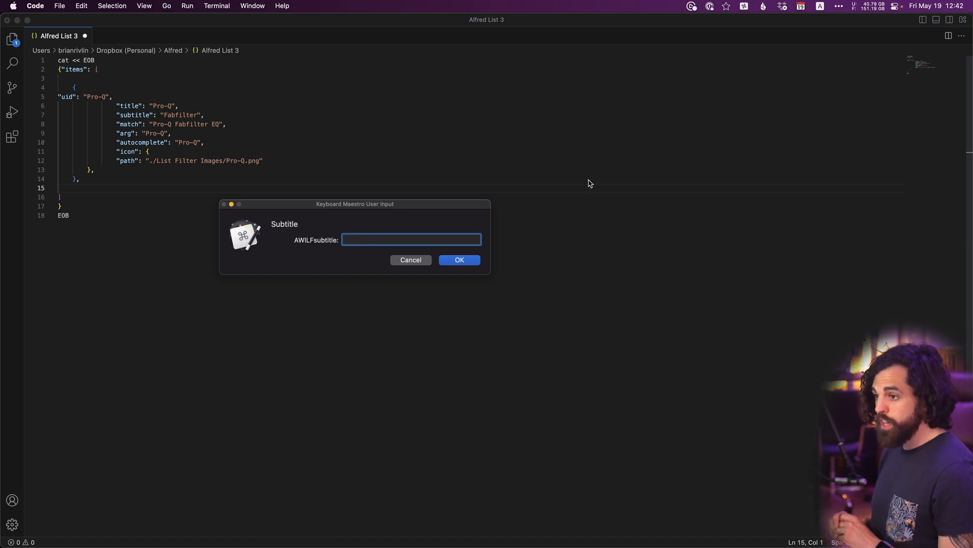
type("UAD")
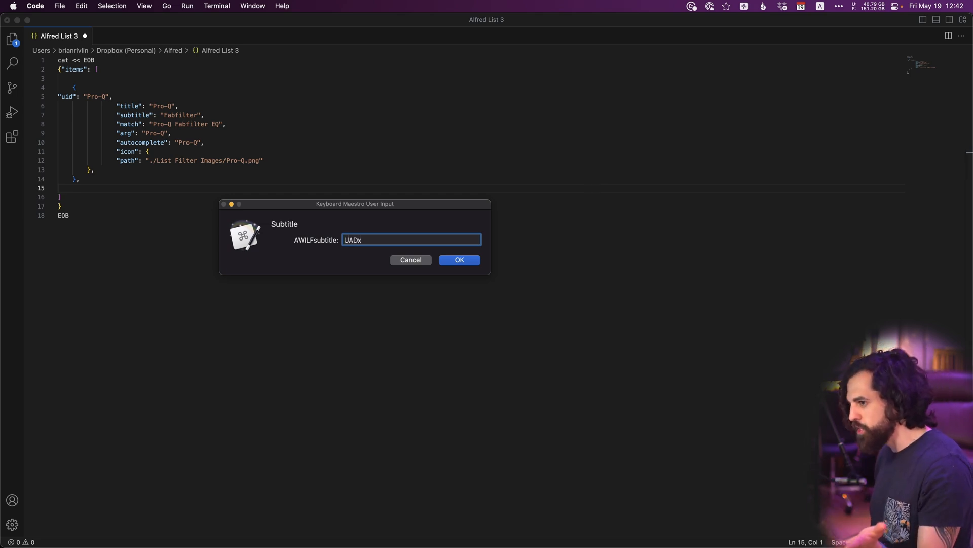
key("Return")
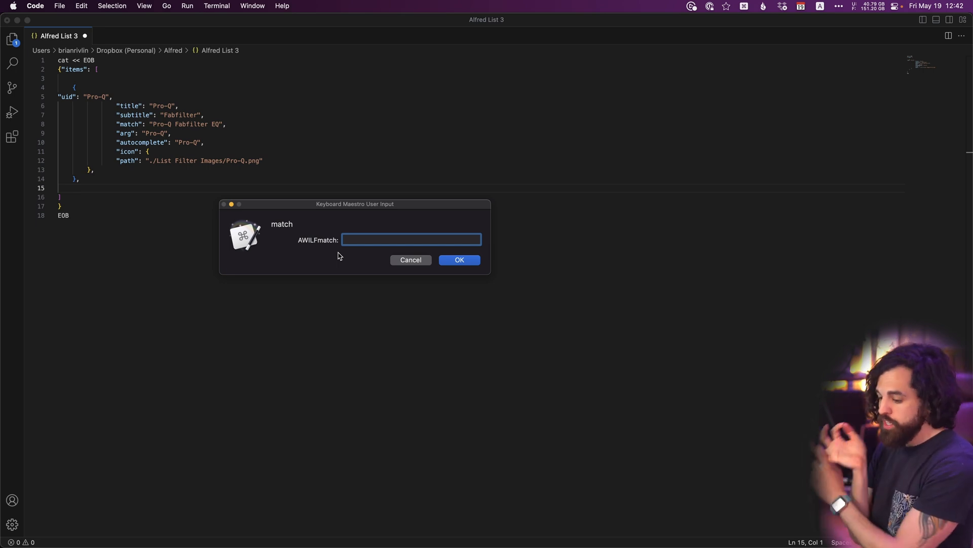
- Enter Compressor Drums Pnchy Vocals Vintage as the new item's match keywords
type("Compressor Drums")
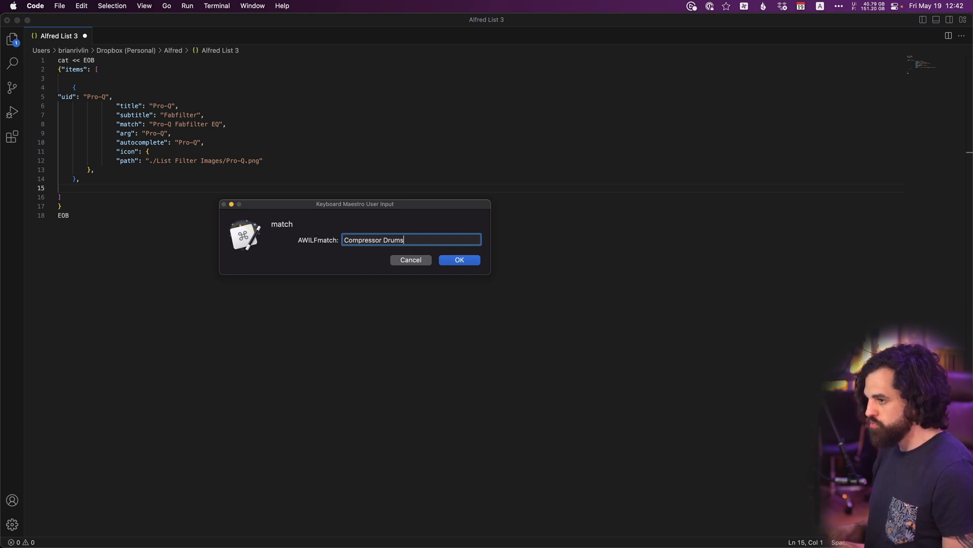
type(" Pnchy Vocals Vintage")
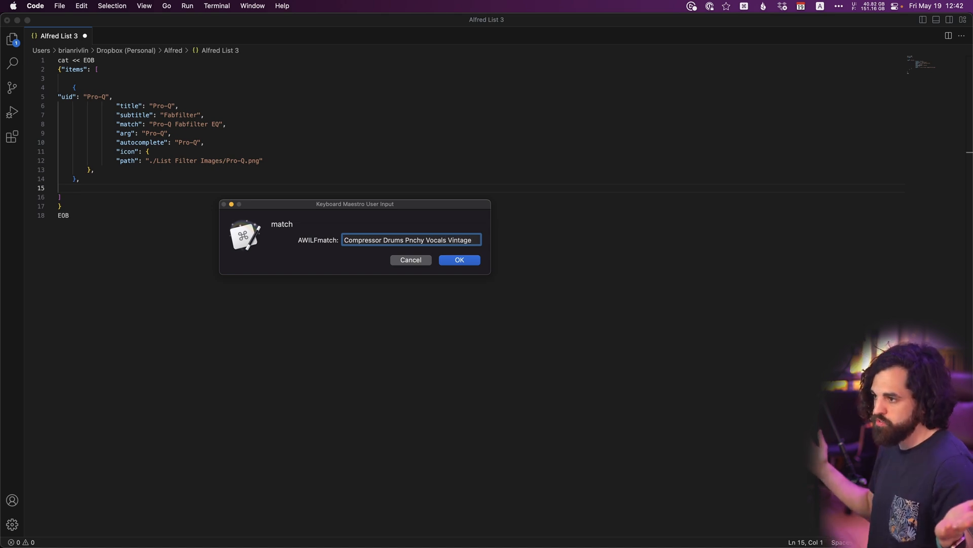
key("Return")
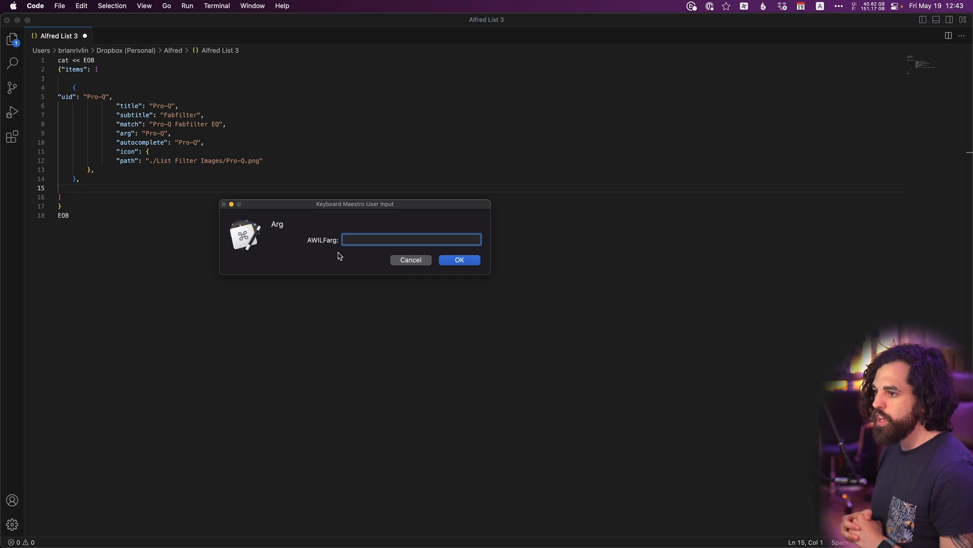
- Set the new item's arg to UAD 1176 Rev A and its image to 1176 Rev A, completing the macro's entry
type("1176 Rev A")
key("super+Left")
type("UAD")
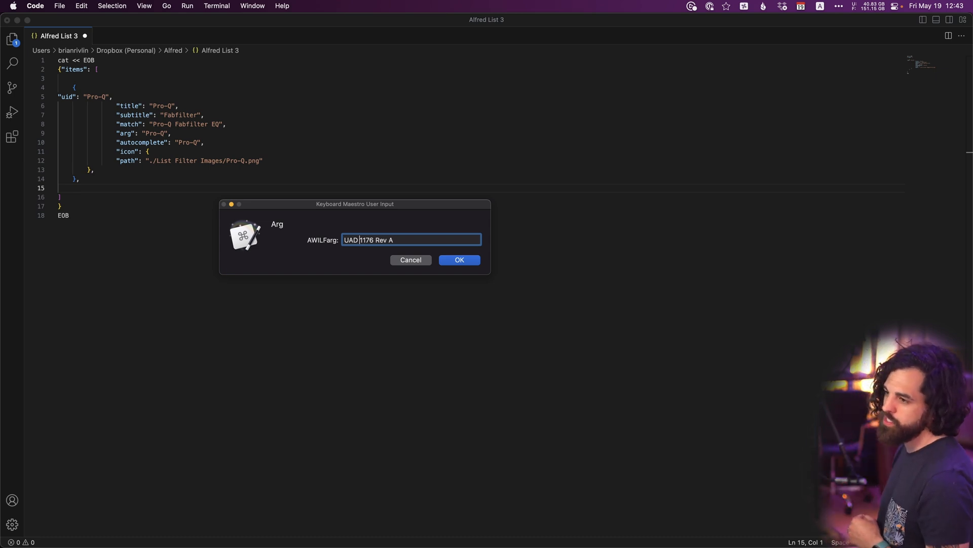
key("Return")
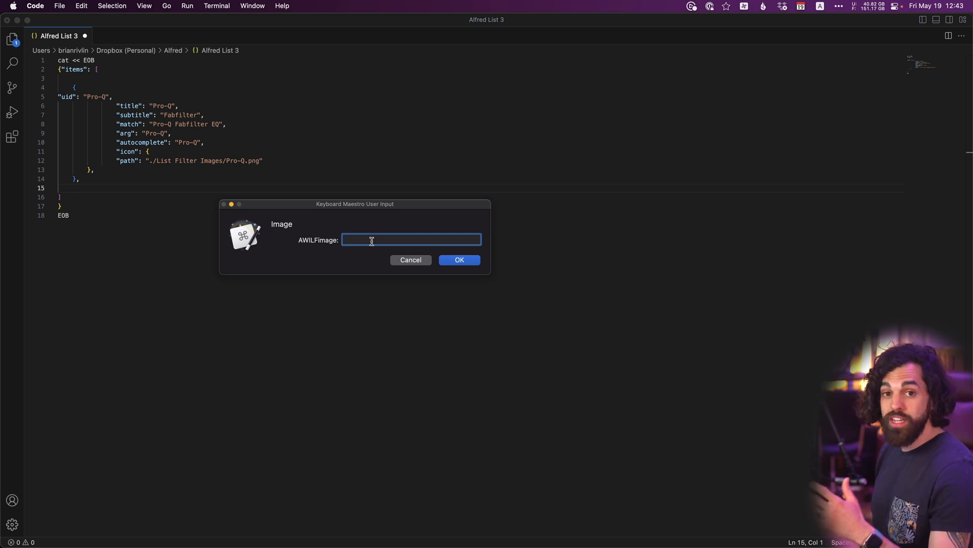
type("1176 Rev A")
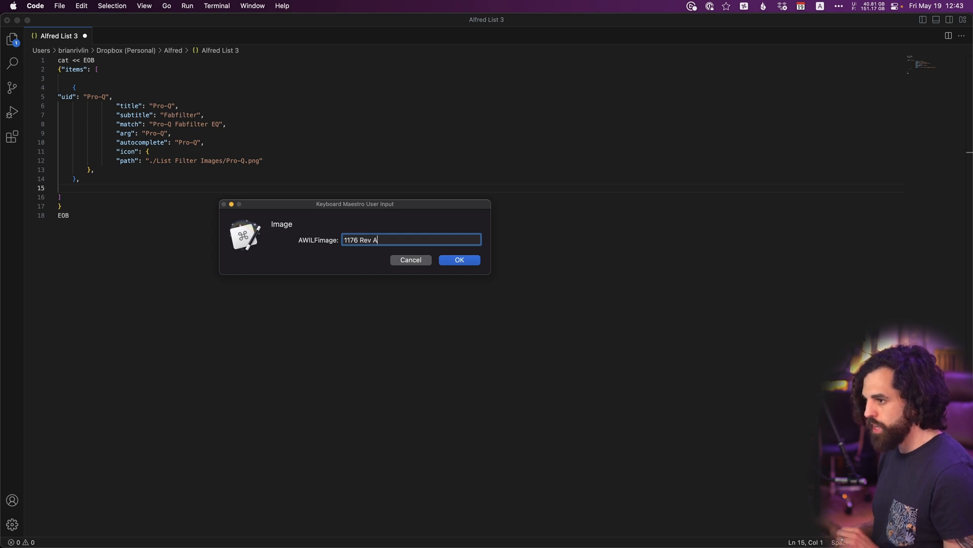
key("Return")
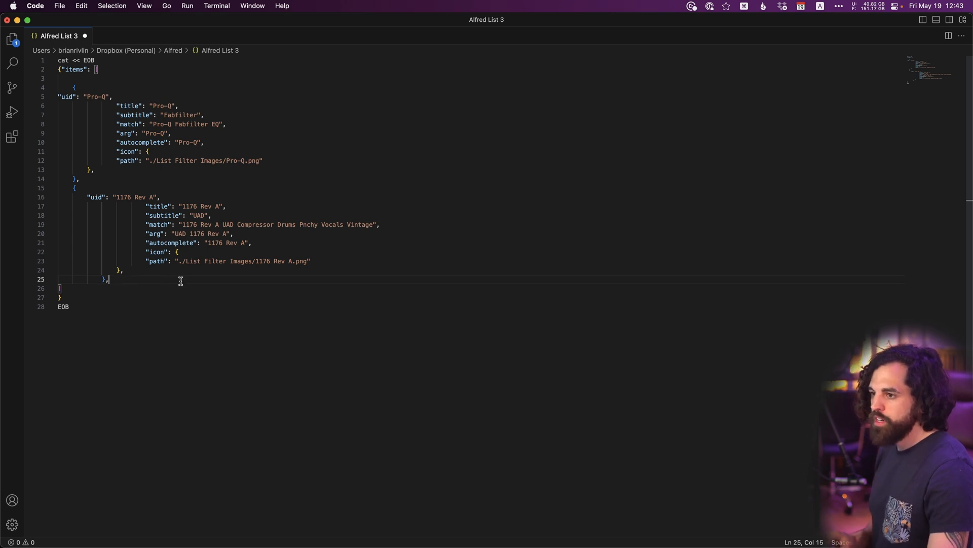
- Save Alfred List 3, copy its entire content and switch to Alfred Preferences
key("super+s")
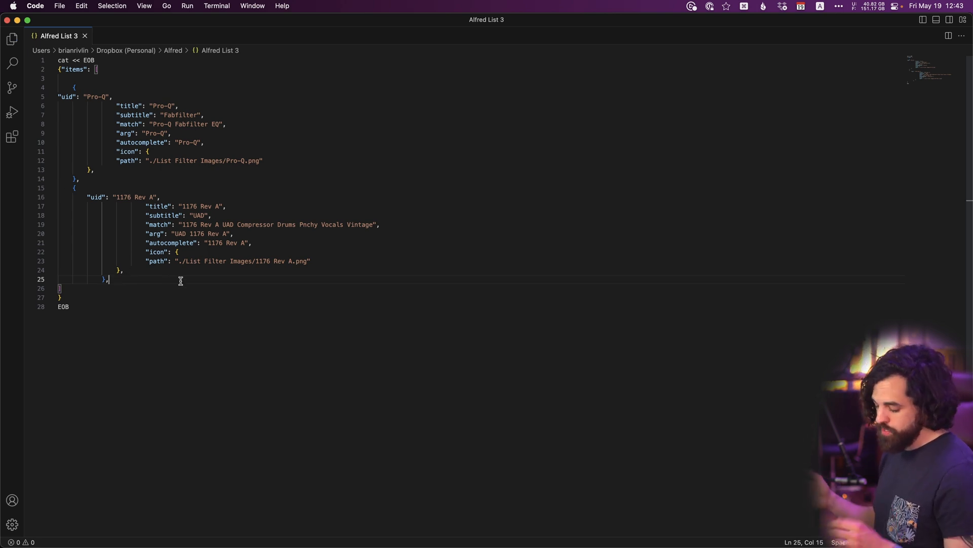
key("super+a")
key("super+c")
key("super+Tab")
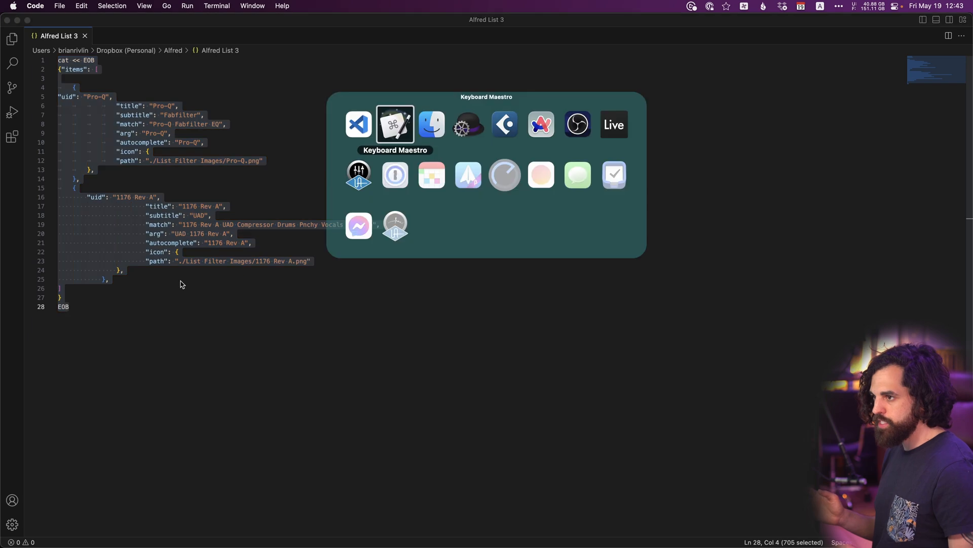
key("super+Tab")
key("super+Tab")
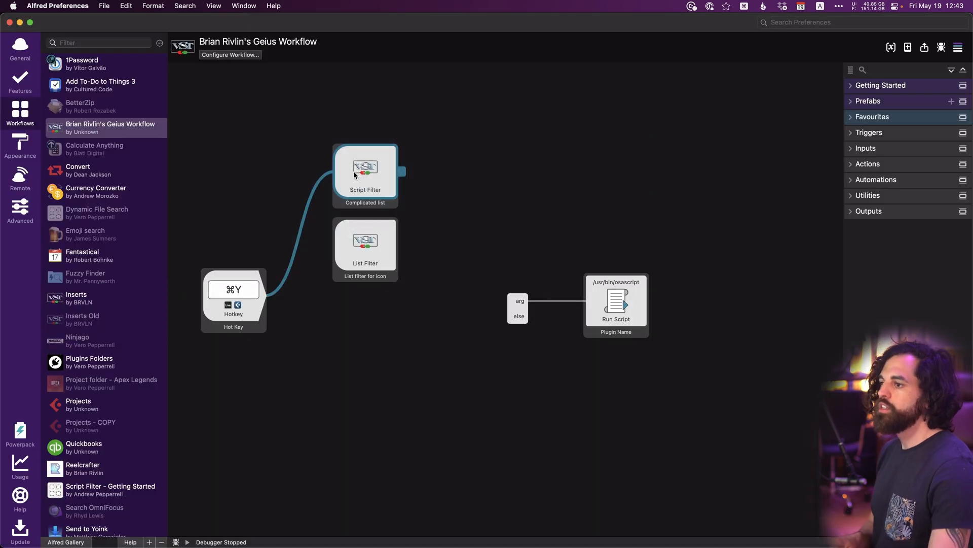
- Replace the whole script of the Complicated list script filter with the copied list and save it
double_click(355, 174)
left_click(419, 342)
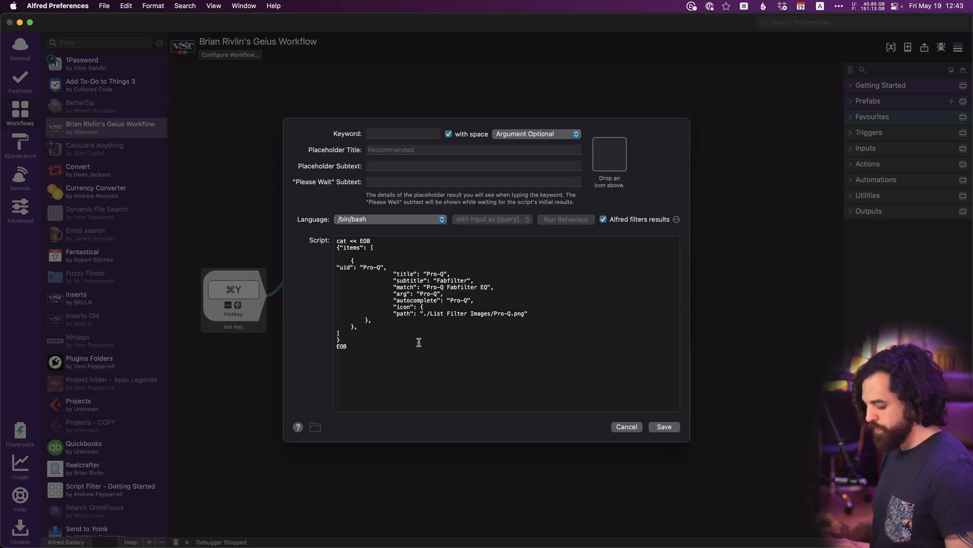
key("super+a")
key("super+v")
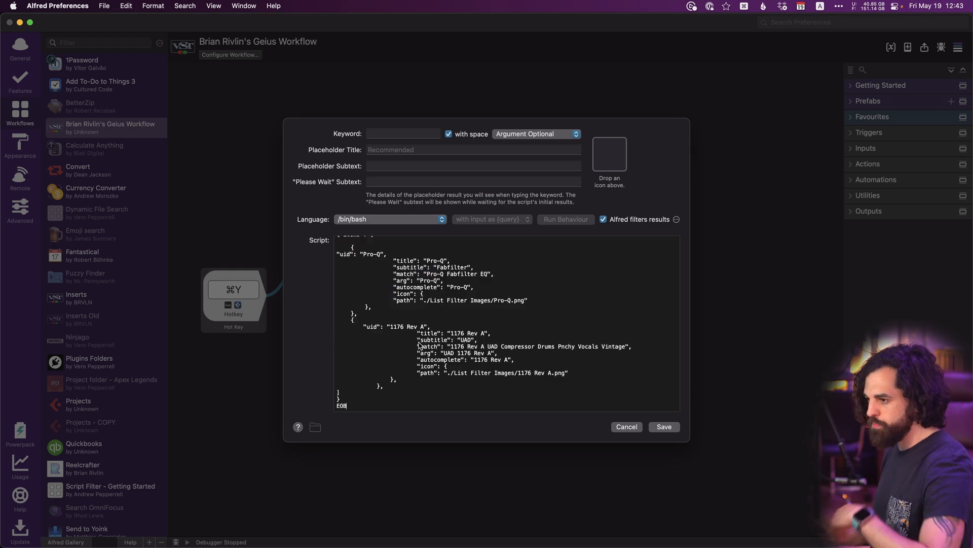
left_click(664, 427)
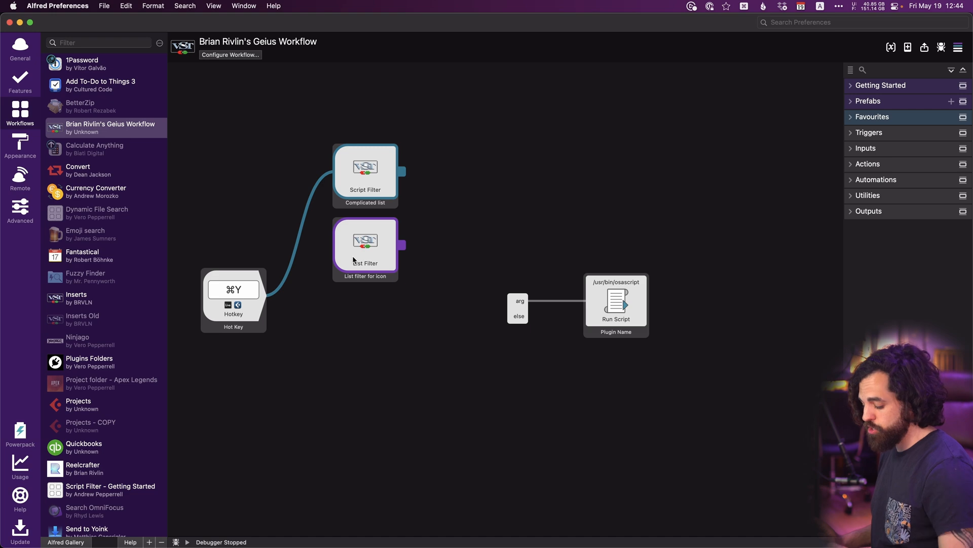
- Switch to the Arc browser and search Google Images for uad 1176 rev a
key("super+Tab")
key("super+Tab")
key("super+Tab")
key("super+Tab")
key("super+Tab")
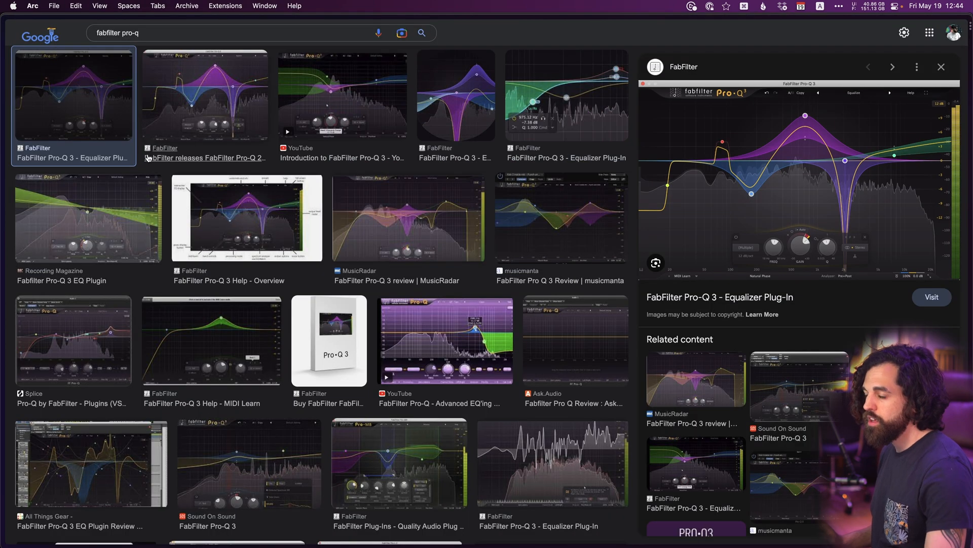
triple_click(121, 33)
type("uad 1176 rev a")
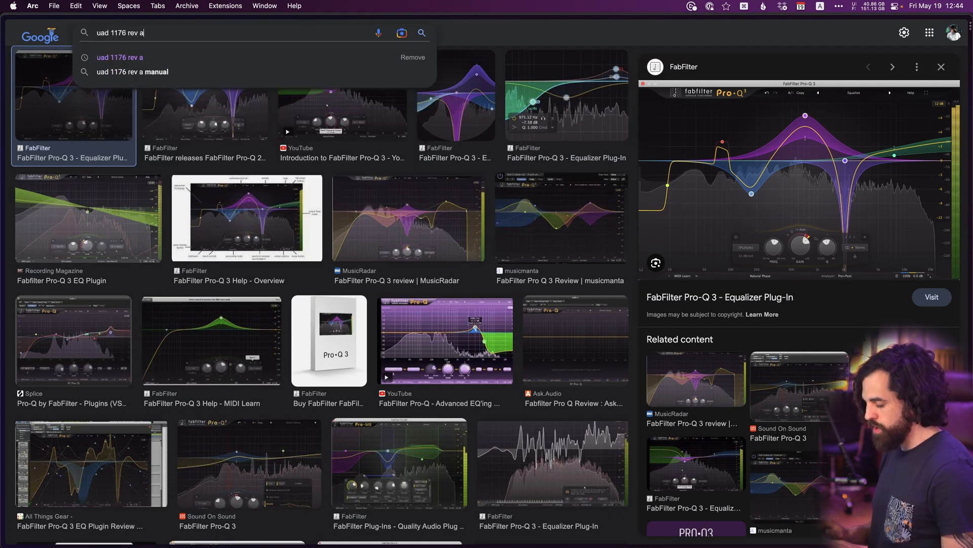
key("Return")
- Open the Universal Audio Support Home picture of the 1176 Classic Limiter and copy the image
left_click(322, 96)
right_click(743, 175)
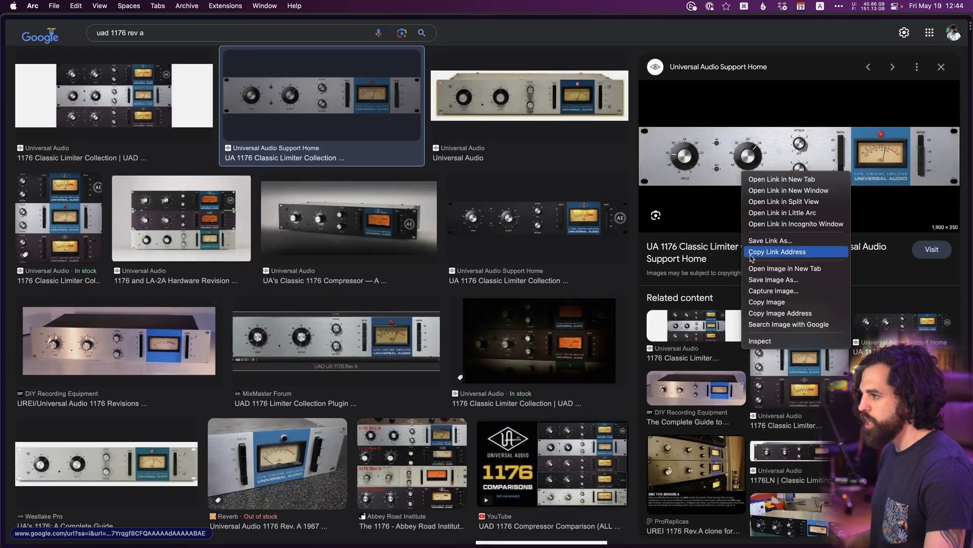
left_click(766, 301)
- Back in Alfred Preferences, paste the copied image as the Icon item's picture in the List filter for icon object and save
key("super+Tab")
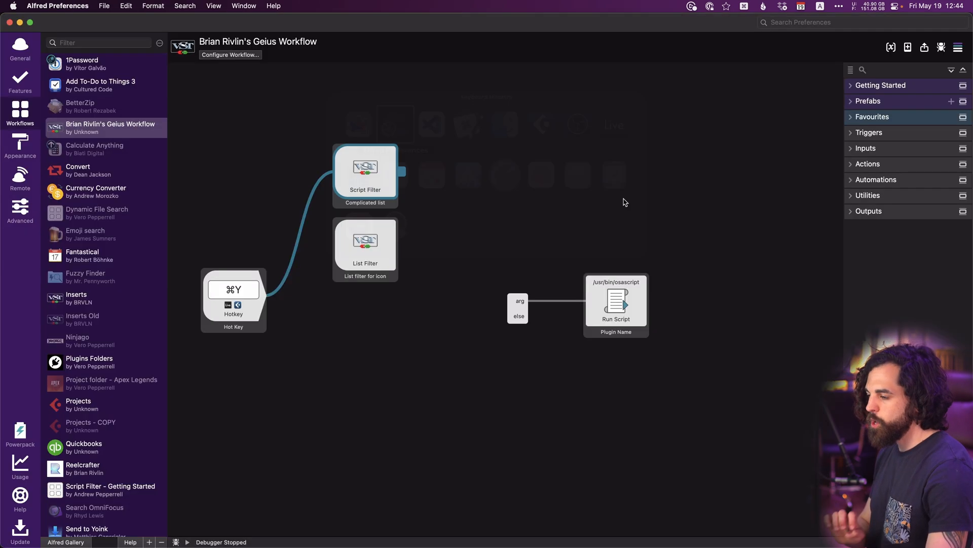
left_click(352, 260)
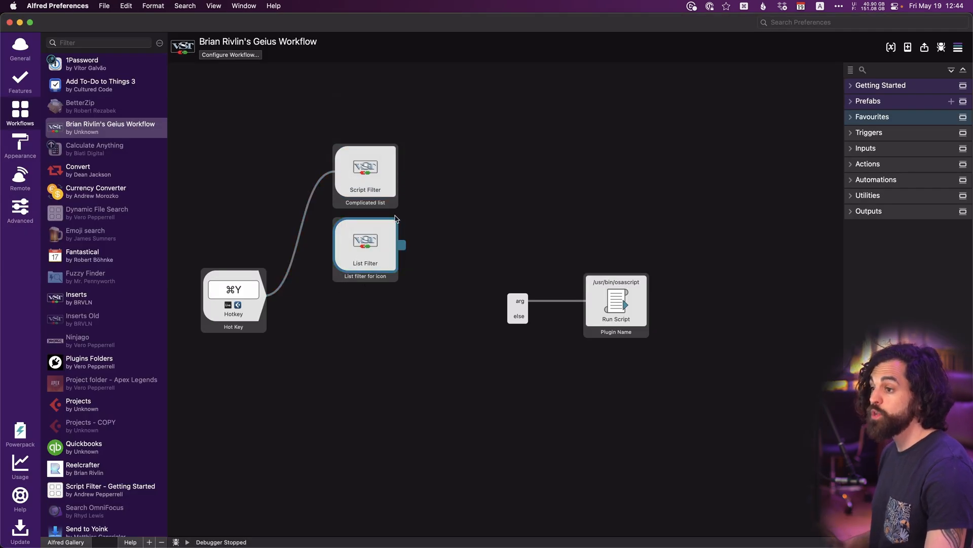
double_click(350, 257)
left_click(321, 207)
left_click(515, 244)
key("super+v")
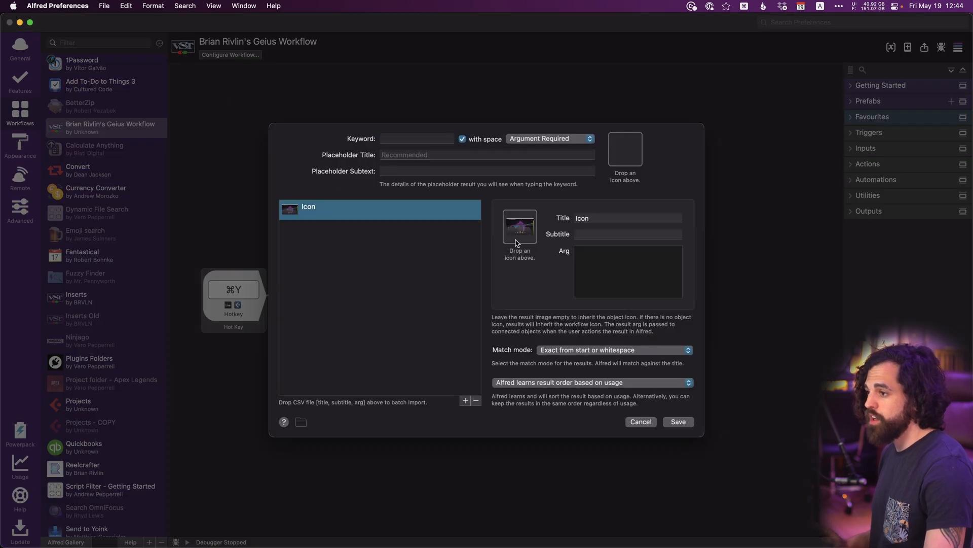
left_click(516, 232)
key("super+v")
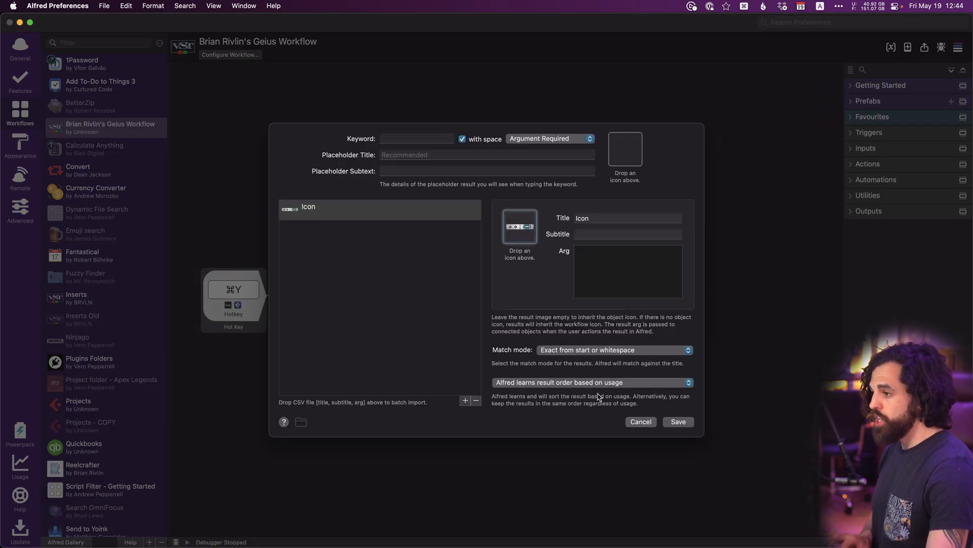
left_click(678, 422)
- Switch to Finder and rename the new PNG in the List Filter Images folder as 1176 Rev A
key("super+Tab")
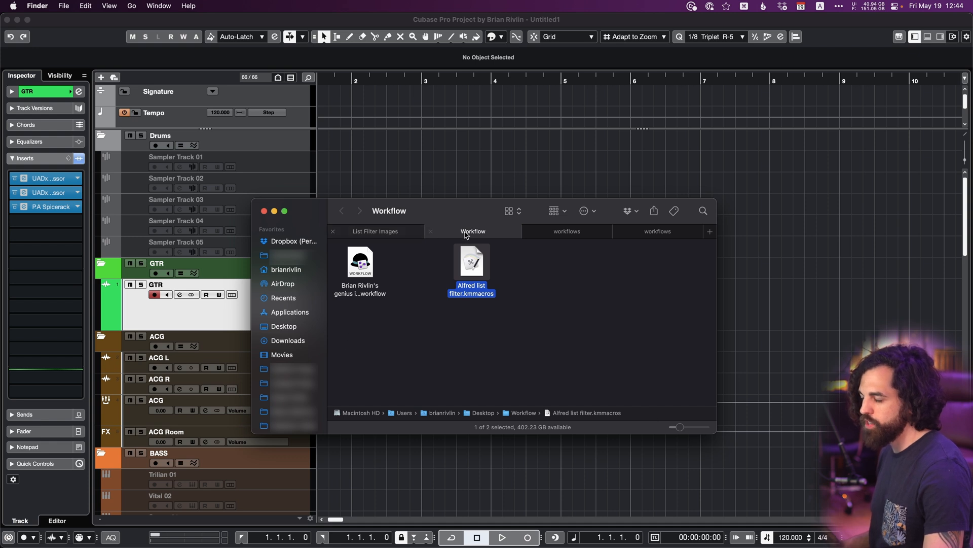
left_click(422, 232)
key("Return")
type("1176 Rev A")
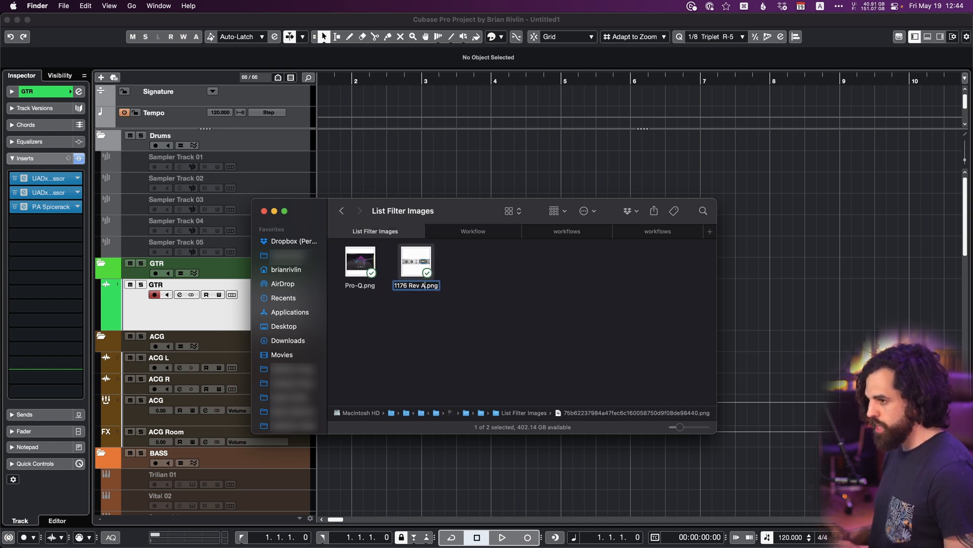
key("Return")
- Switch to Cubase, open the Alfred plugin list and test filtering it by vocal, compres and eq
key("super+Tab")
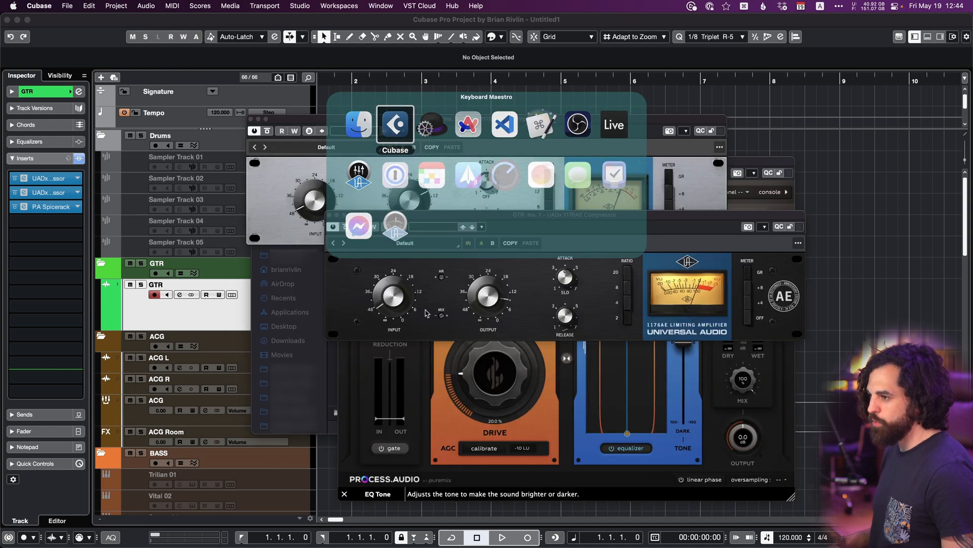
key("alt+space")
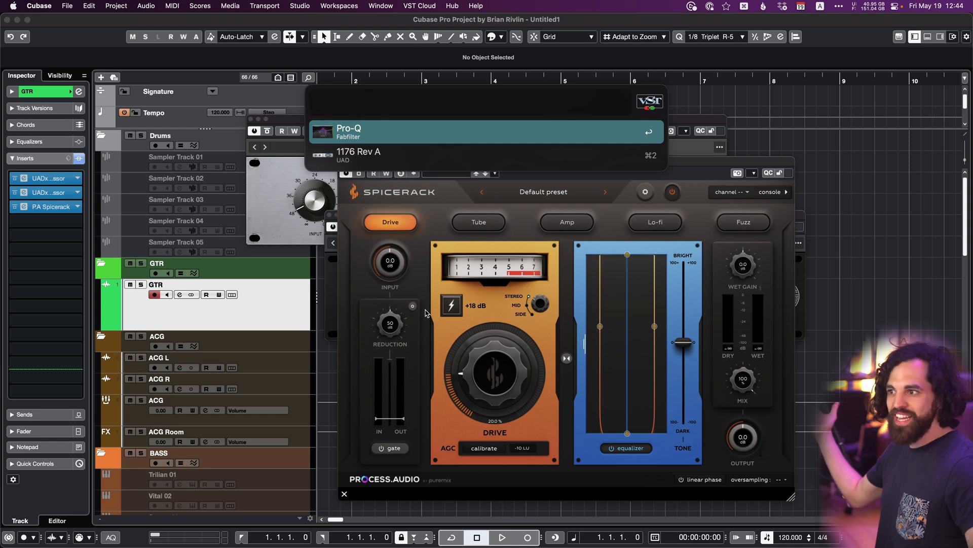
type("vocal")
key("BackSpace")
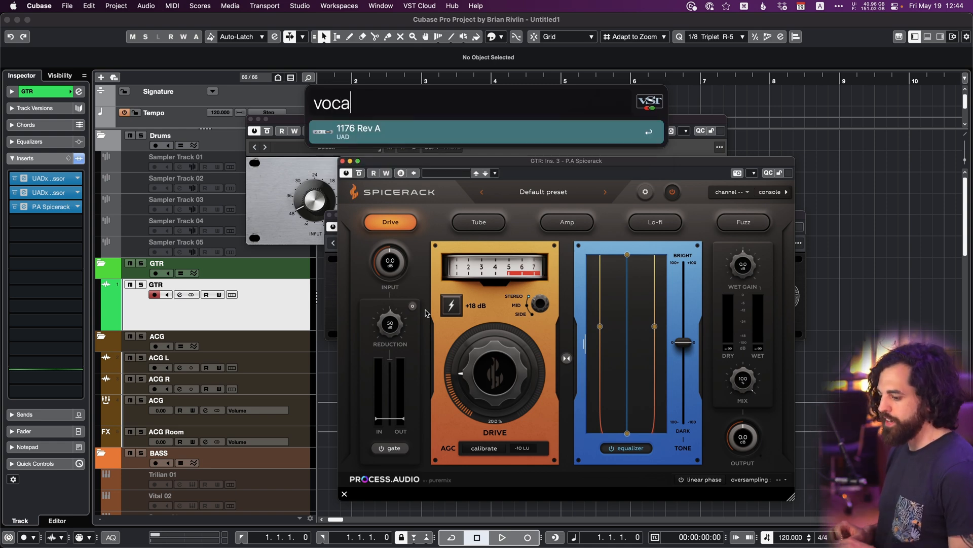
key("super+a")
type("compres")
key("super+a")
type("eq")
key("BackSpace")
key("BackSpace")
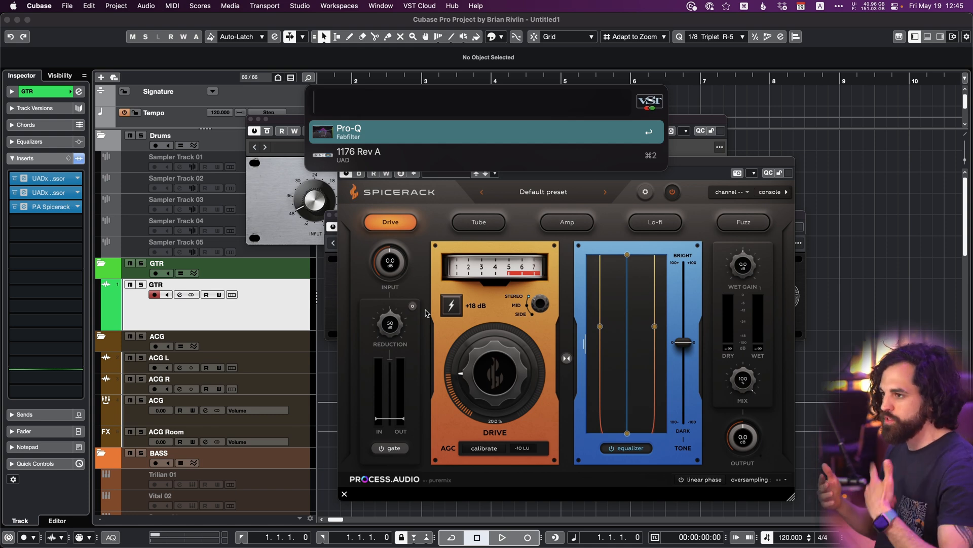
key("Down")
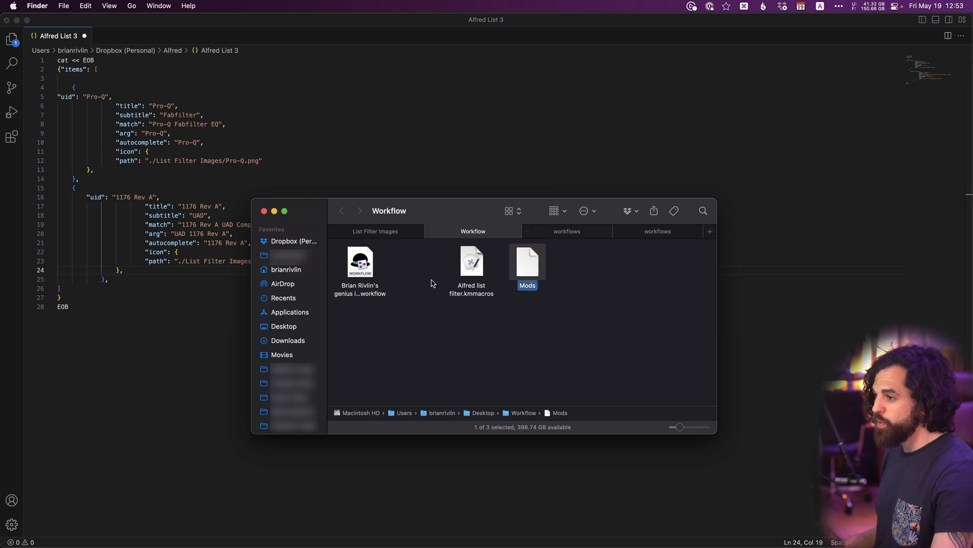
- Open the Mods file from the Workflow folder in Visual Studio Code and copy its entire content
left_click_drag(533, 271, 384, 101)
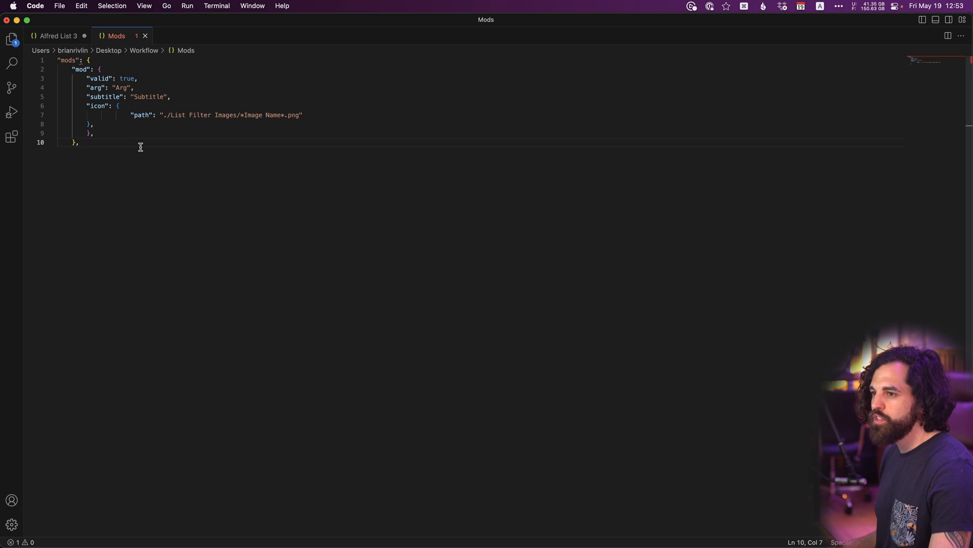
key("super+shift+Up")
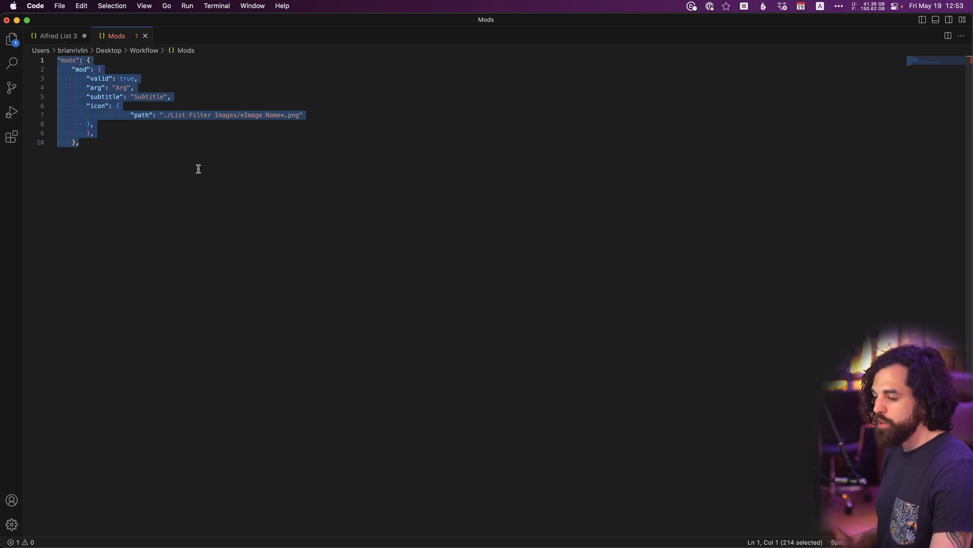
key("super+a")
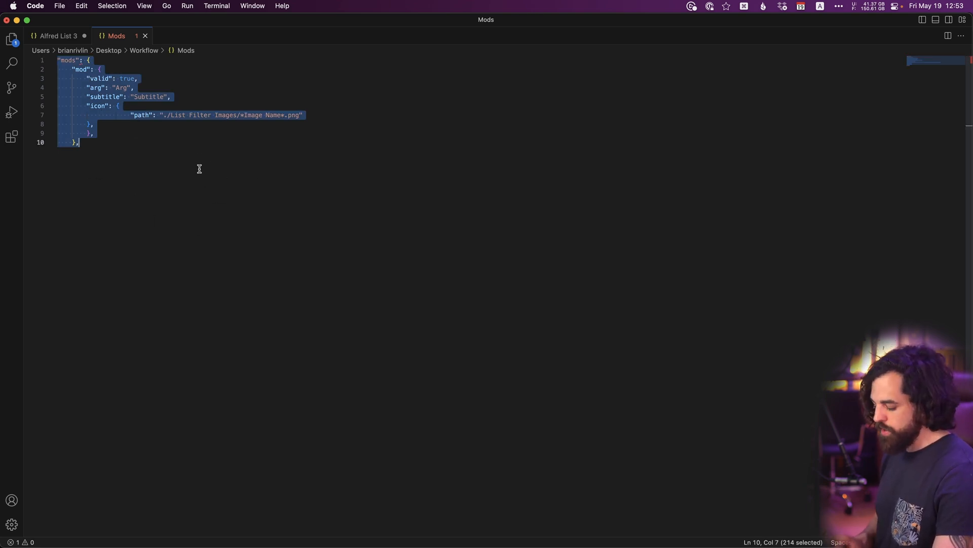
- Insert the copied mods block on a new line after the icon entry of the 1176 Rev A item in Alfred List 3
left_click(61, 39)
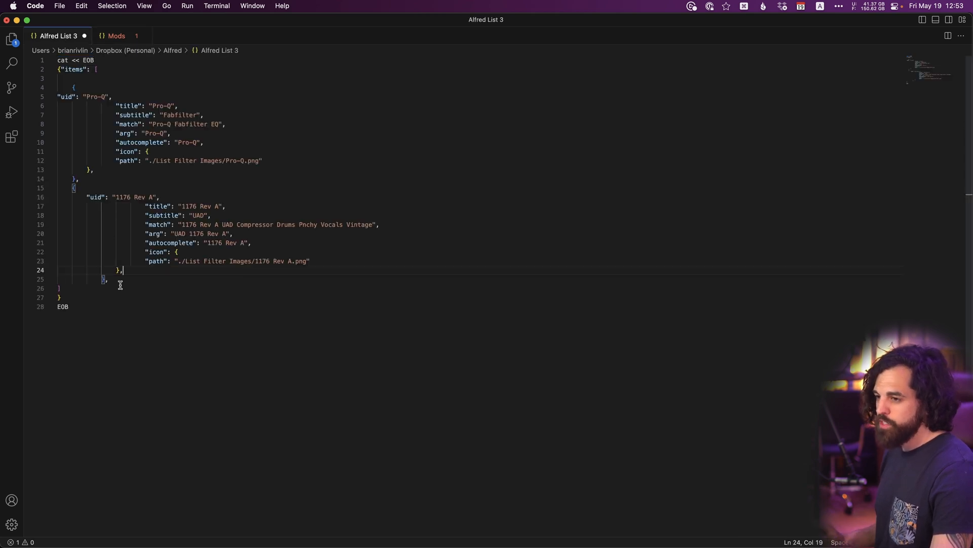
key("BackSpace")
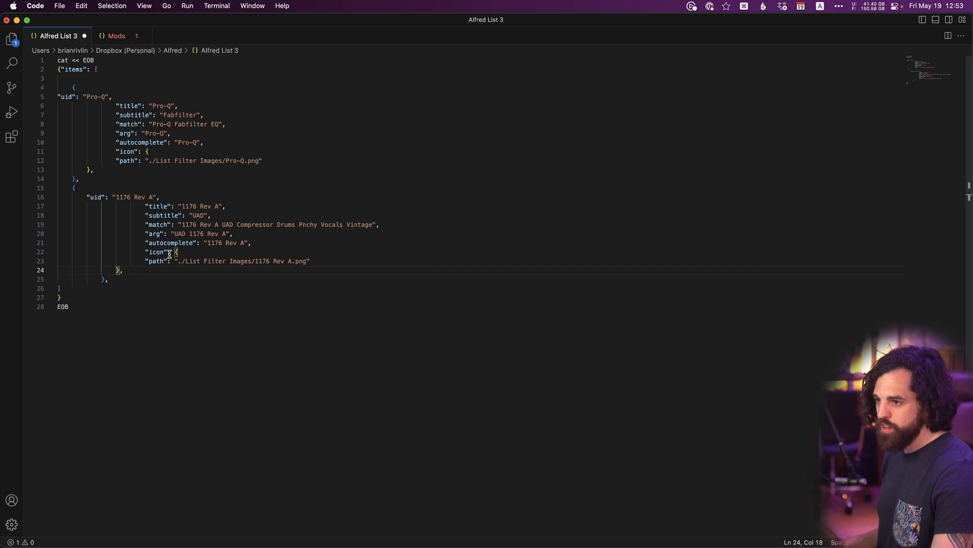
left_click(106, 278)
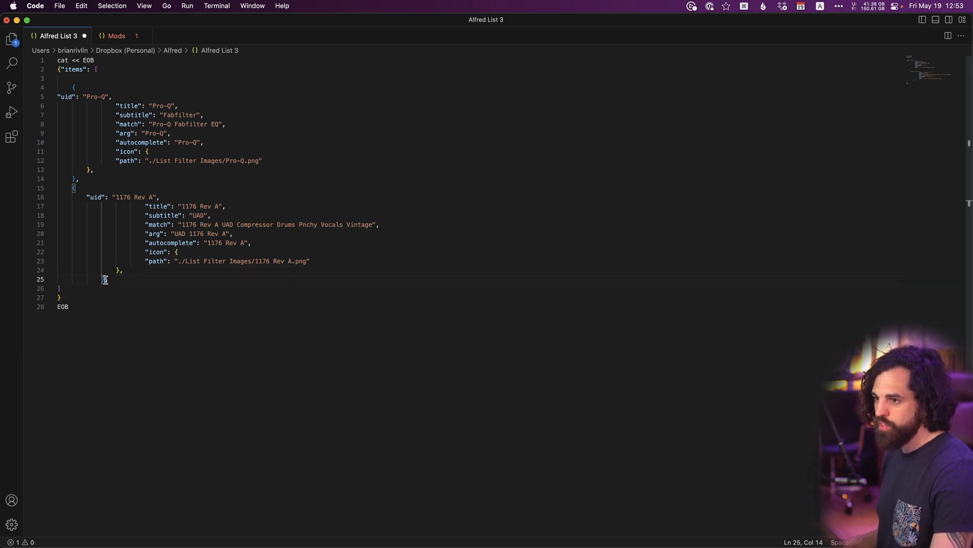
left_click(130, 269)
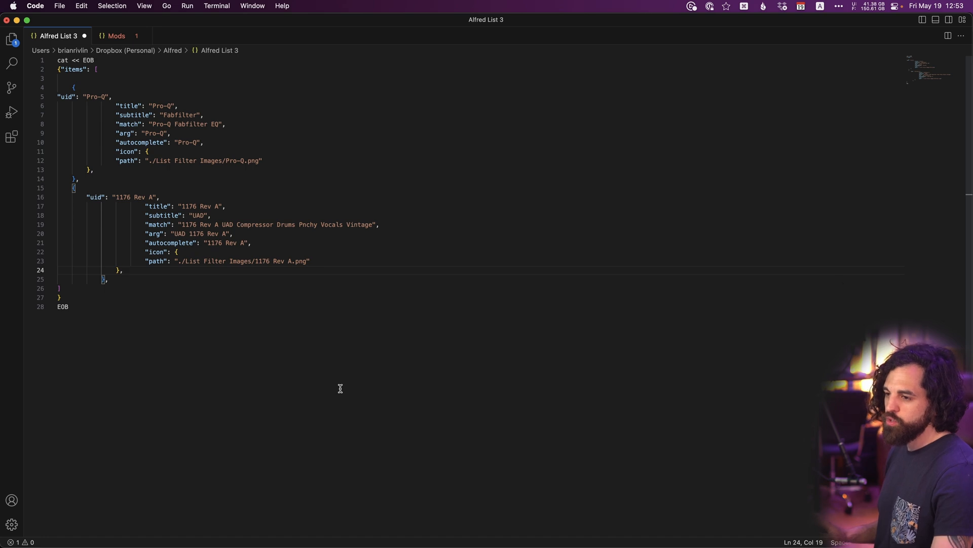
key("Return")
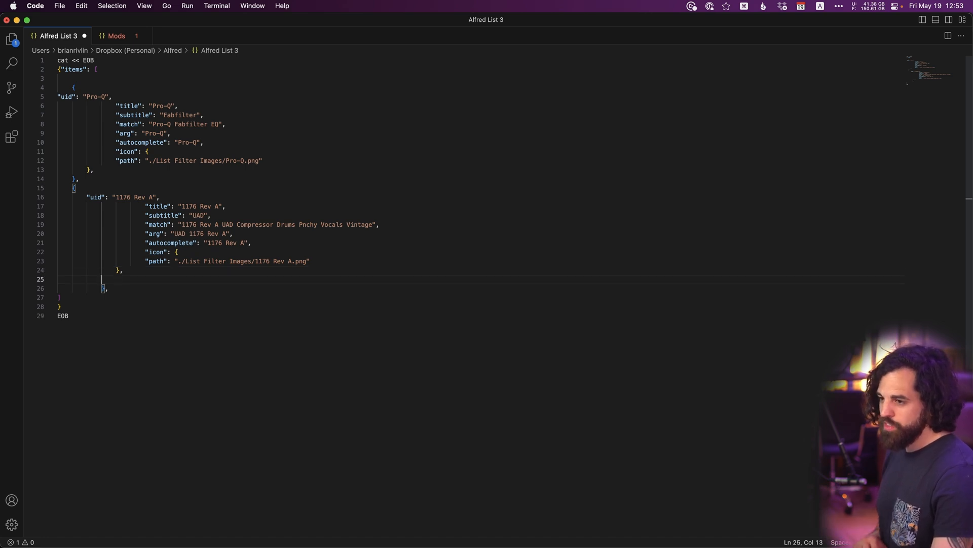
key("BackSpace")
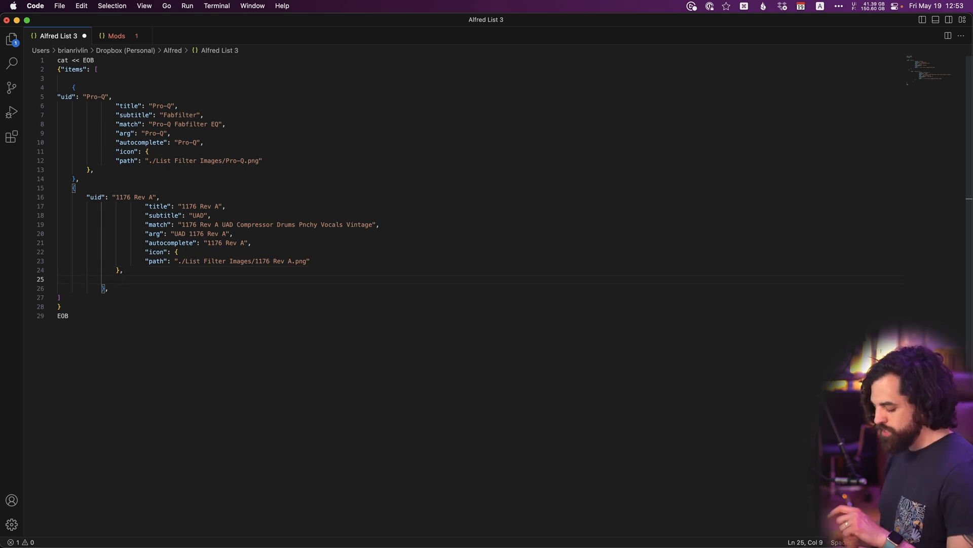
type("\"mods\": { \"mod\": { \"valid\": true, \"arg\": \"Arg\", \"subtitle\": \"Subtitle\", \"icon\": { \"path\": \"./List Filter Images/*Image Name*.png\" }, }, },")
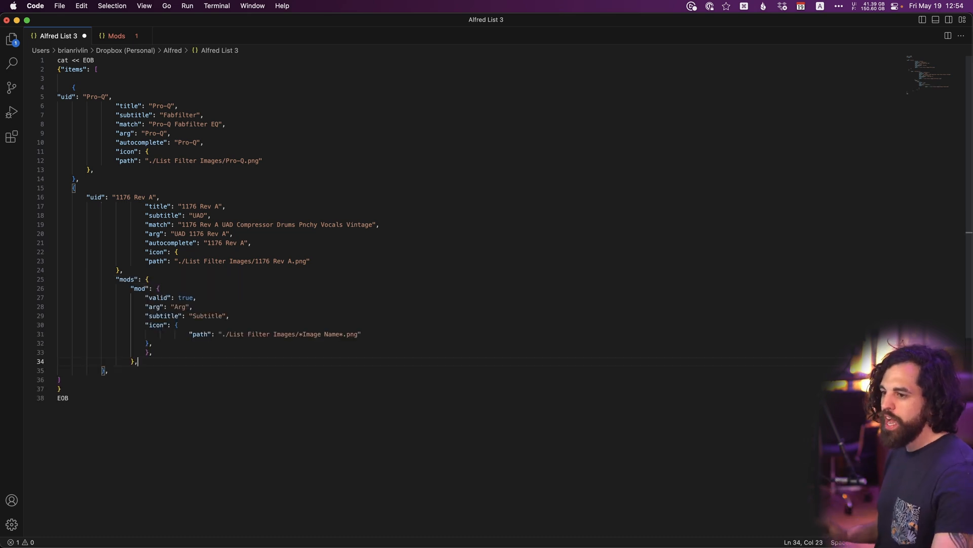
- In the mods block of the 1176 Rev A item, set the modifier to alt and its arg to 1176 Black
left_click(126, 280)
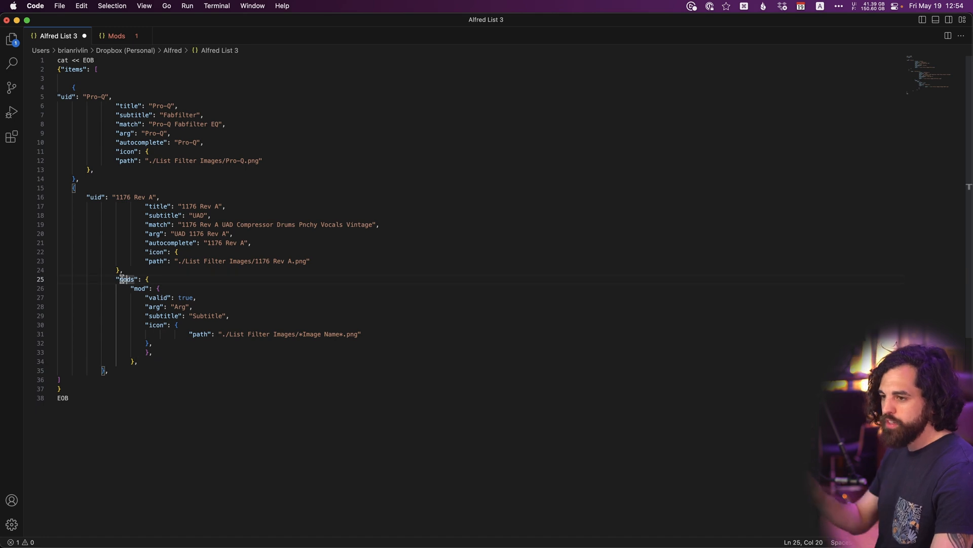
left_click(138, 289)
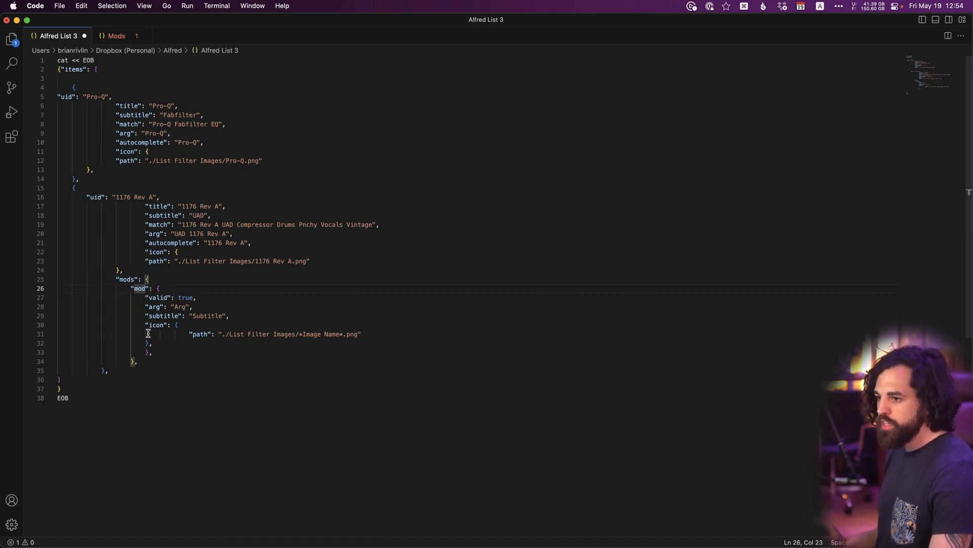
left_click_drag(135, 289, 142, 288)
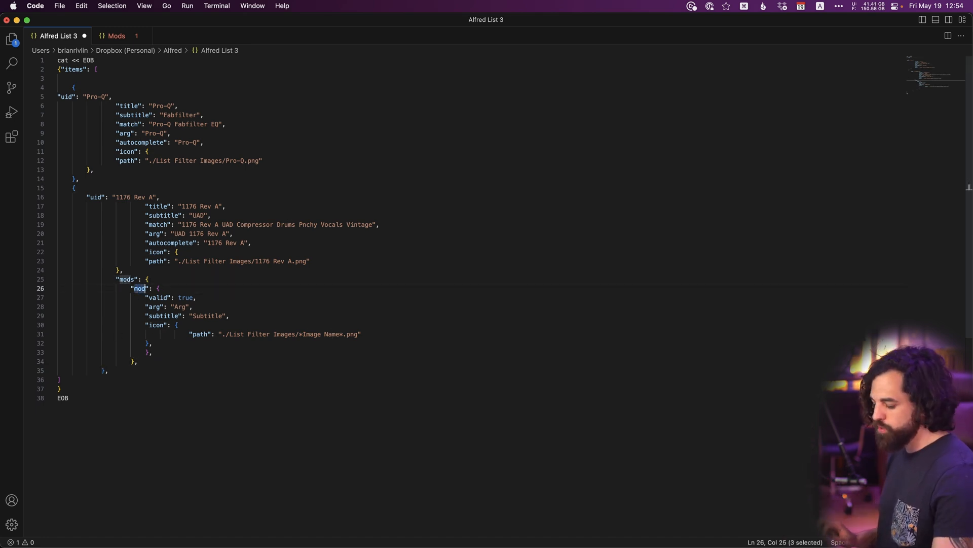
type("Alt")
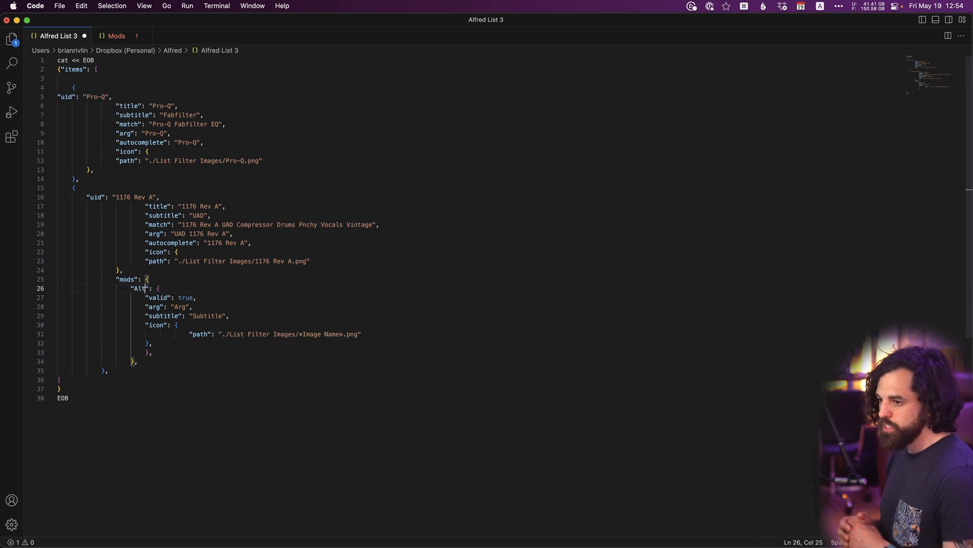
key("BackSpace")
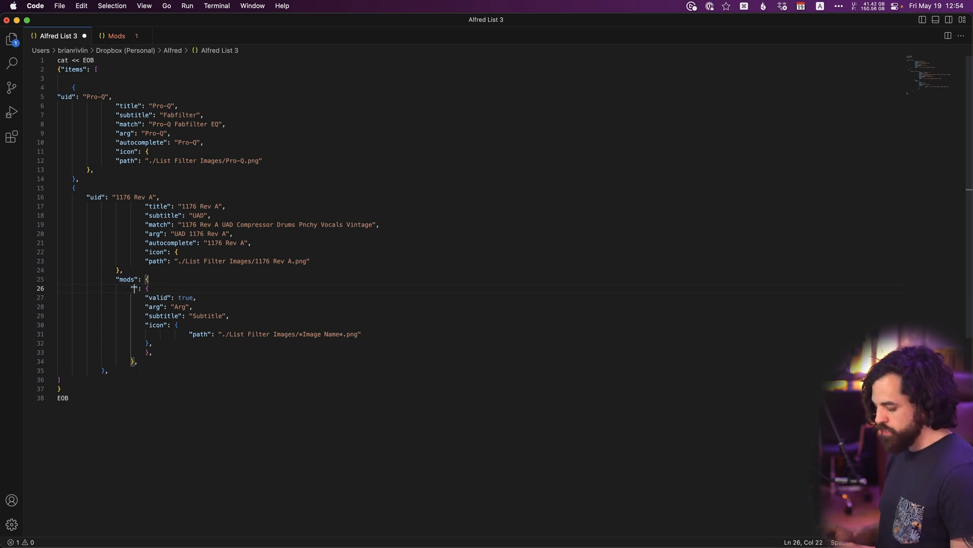
type("cmd")
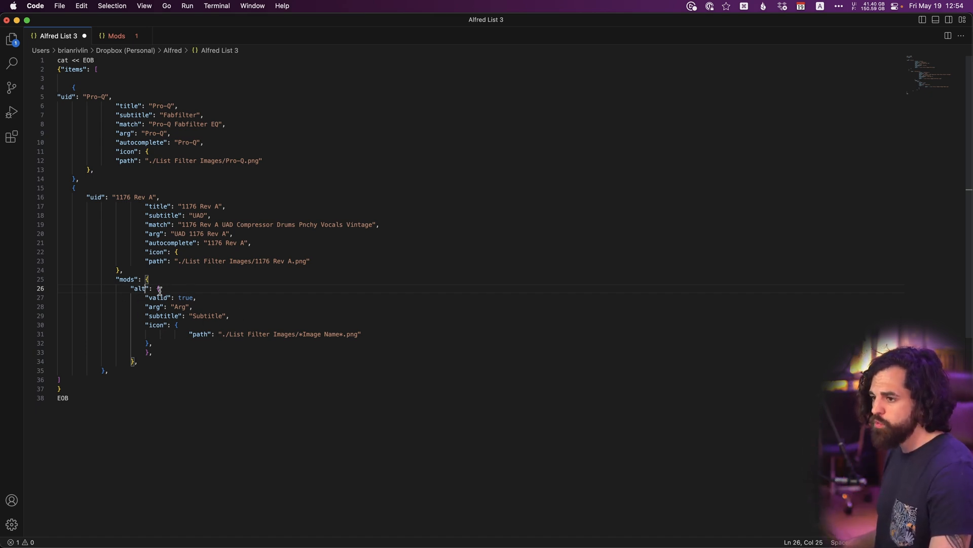
double_click(180, 306)
type("1176 Black")
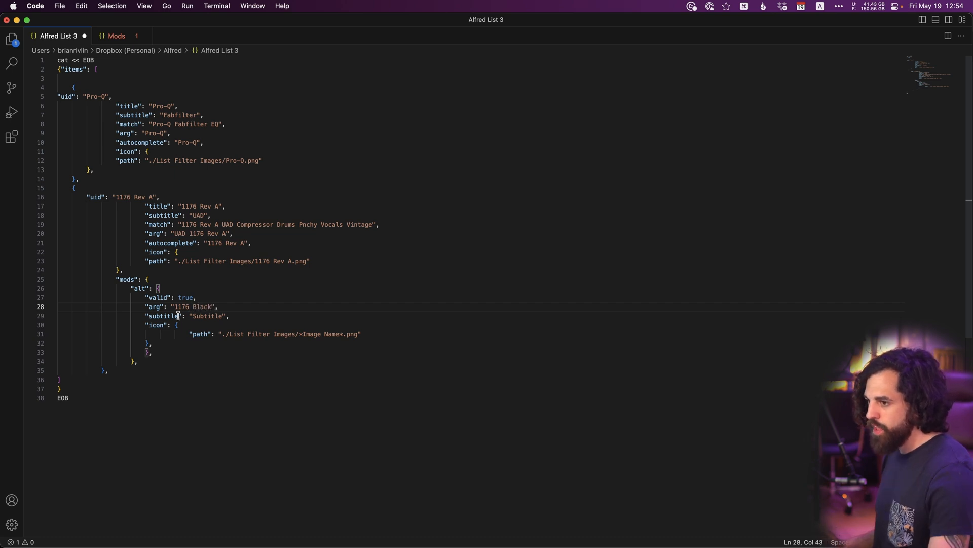
- Switch to Cubase, look up 1176 in the Alfred plugin list to check the variant's subtitle, and return to Visual Studio Code
double_click(209, 315)
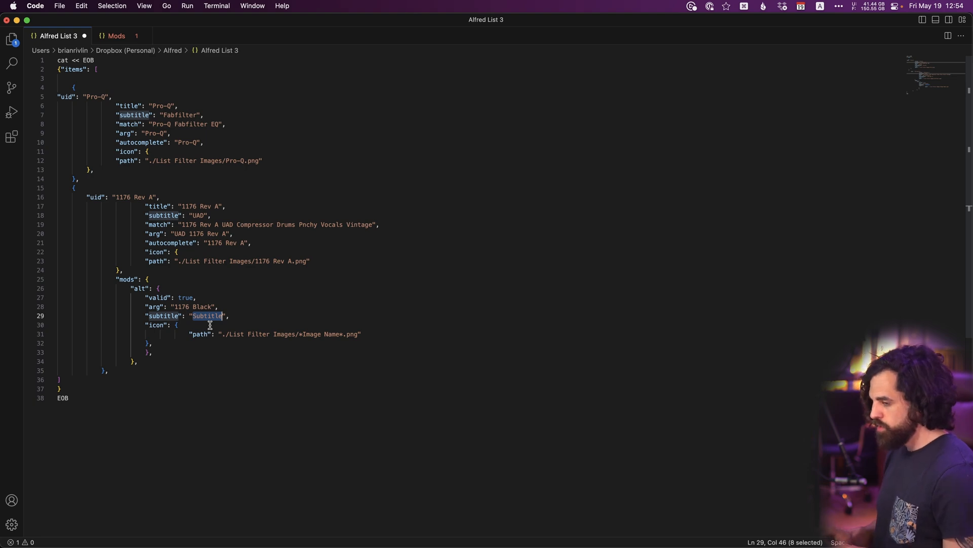
key("super+Tab")
key("super+Tab")
key("super+Tab")
key("super+Tab")
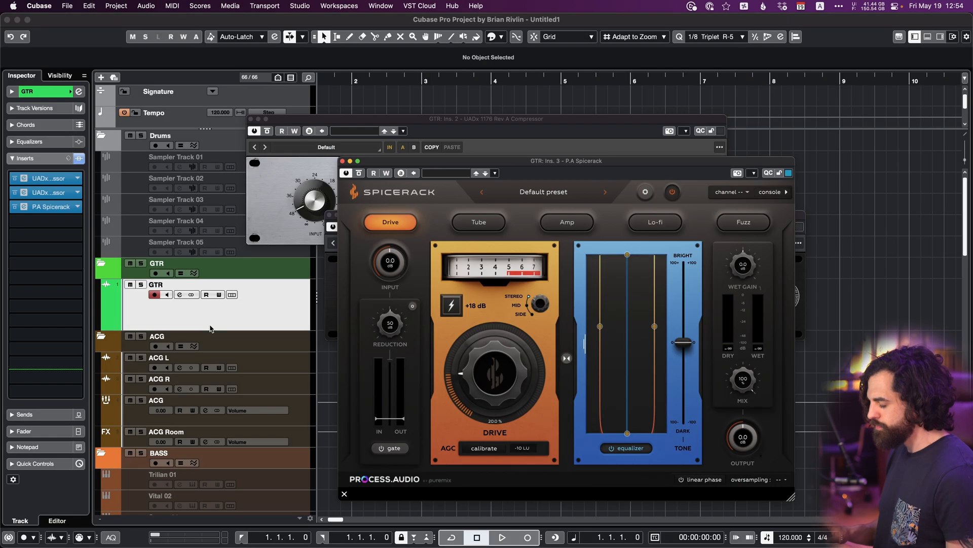
key("alt+space")
type("1176")
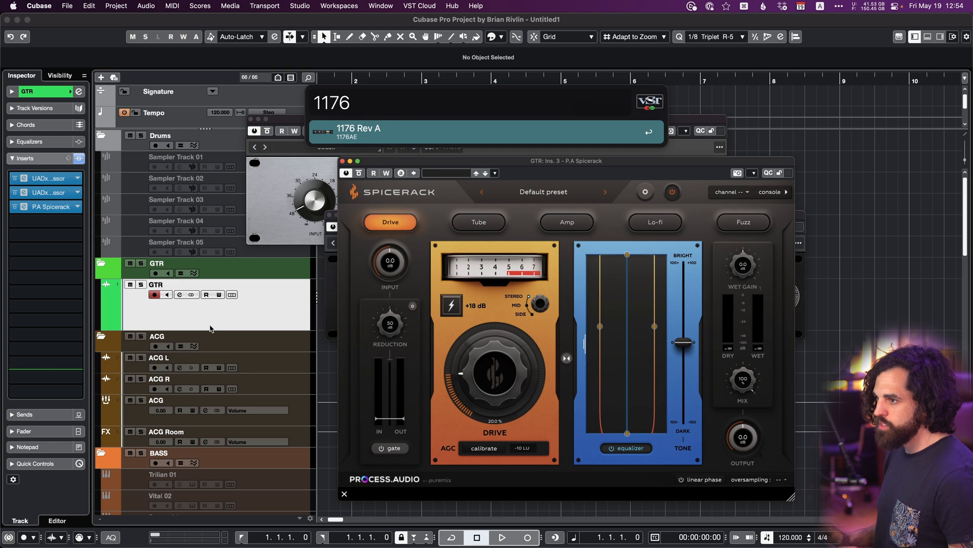
key("Escape")
key("super+Tab")
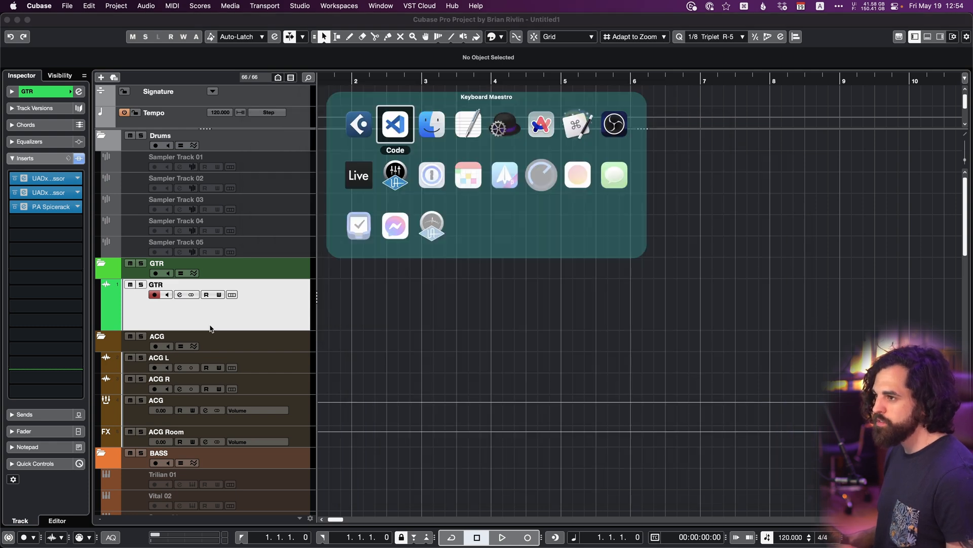
- Set the alt variant's subtitle to 1176AE and its icon path to ./List Filter Images/1176AE.png
type("1176AE\",")
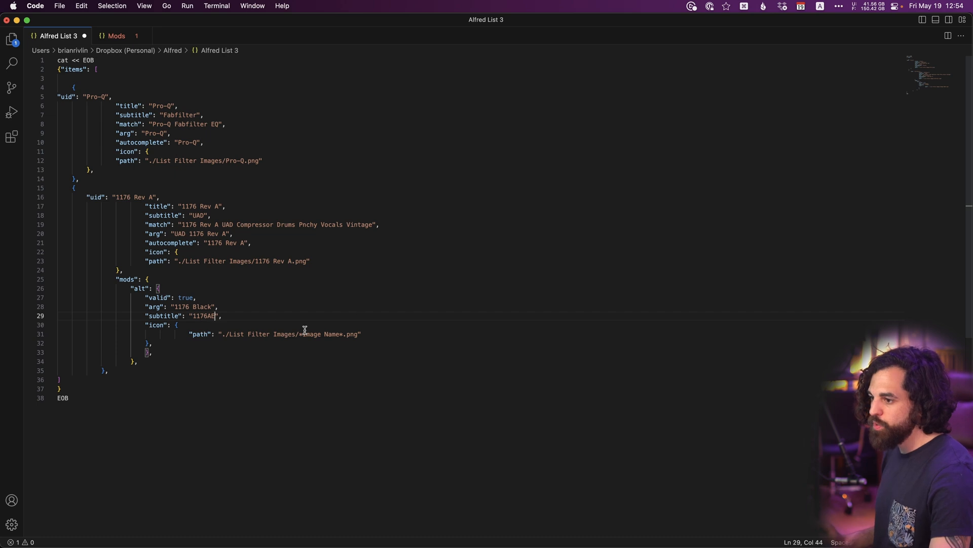
left_click(300, 334)
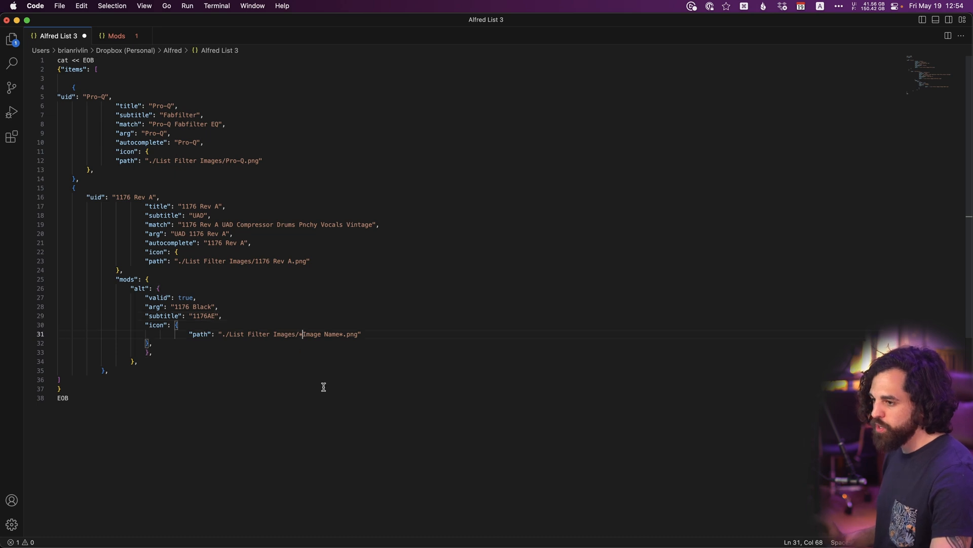
left_click(336, 335, "shift")
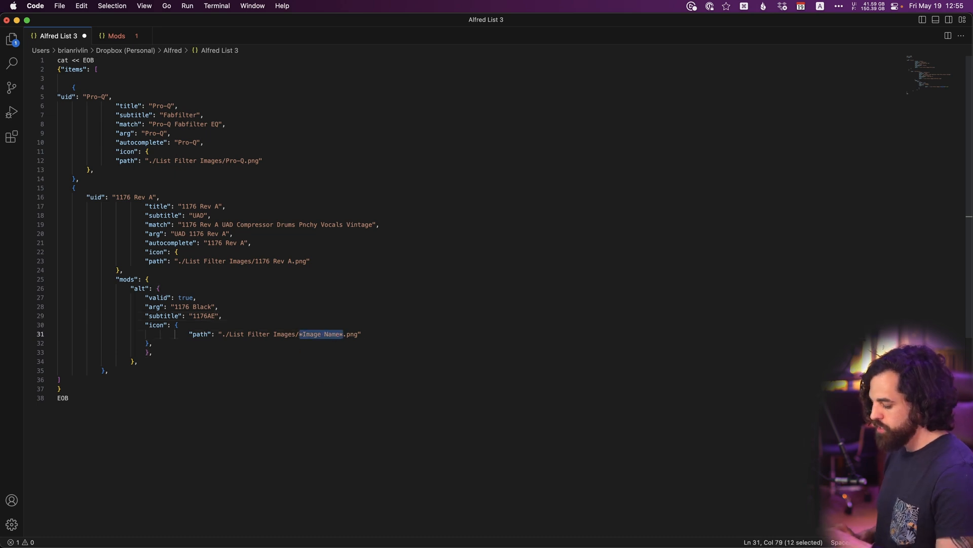
type("1176AE")
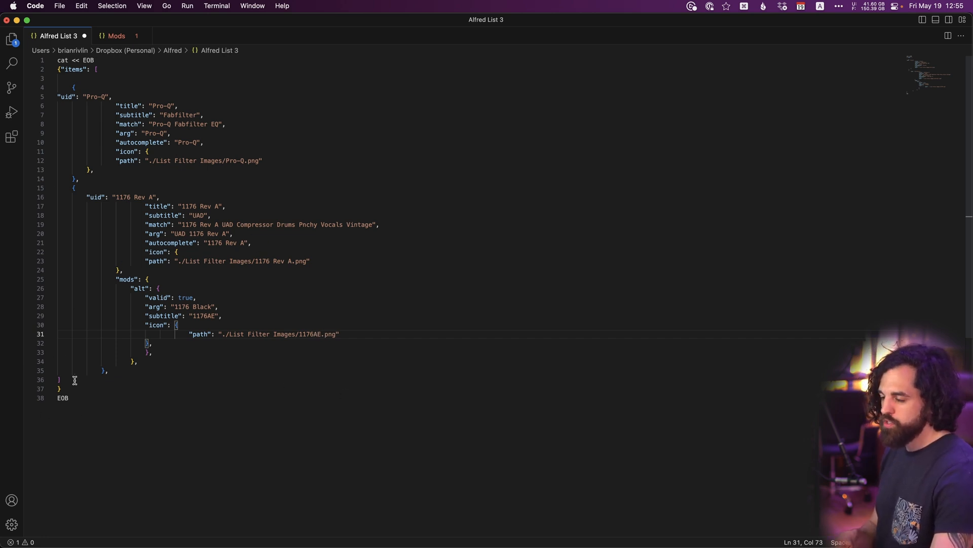
- Copy the whole Alfred List 3 script, replace the script of the Script Filter in Alfred Preferences with it, and save
key("super+a")
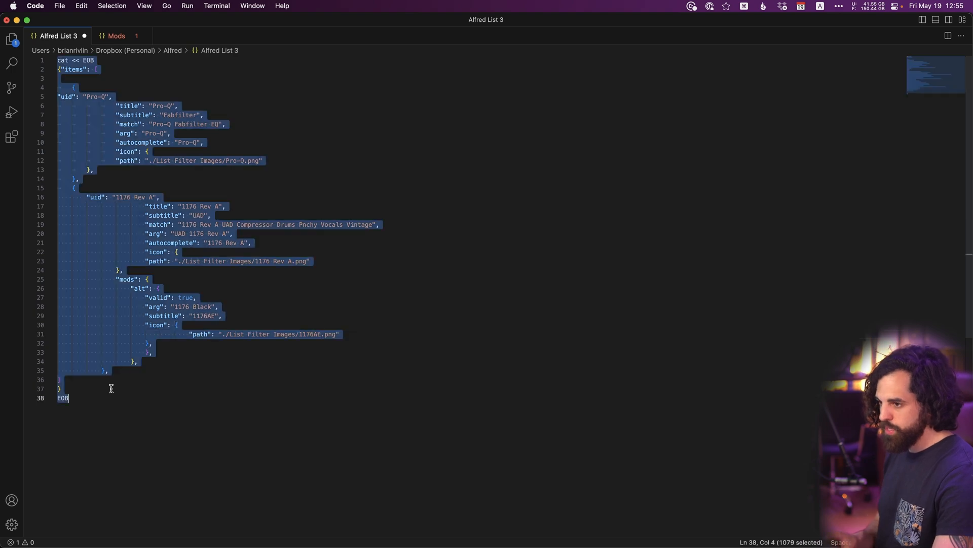
key("super+Tab")
key("super+Tab")
key("super+Tab")
key("super+Tab")
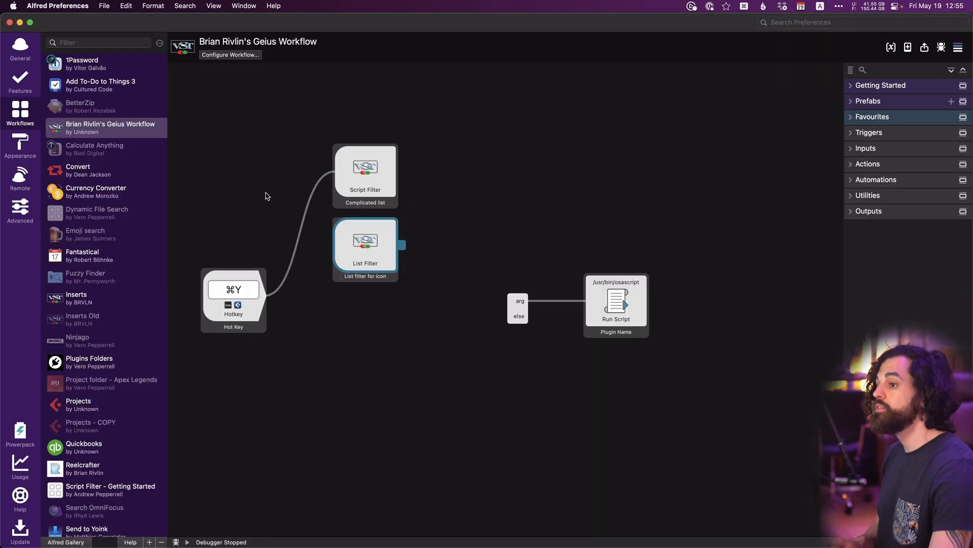
double_click(365, 172)
key("super+a")
key("super+v")
left_click(664, 426)
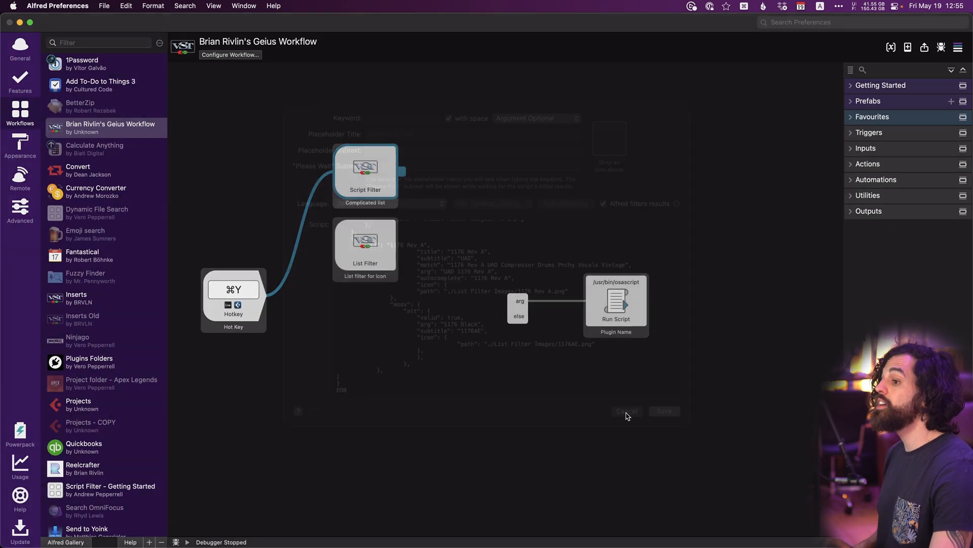
- Copy the black 1176AE front-panel image from the Arc image search, add it as an icon in the List Filter, and save
left_click(355, 246)
double_click(355, 246)
key("super+Tab")
key("super+Tab")
key("super+Tab")
key("super+Tab")
key("super+Tab")
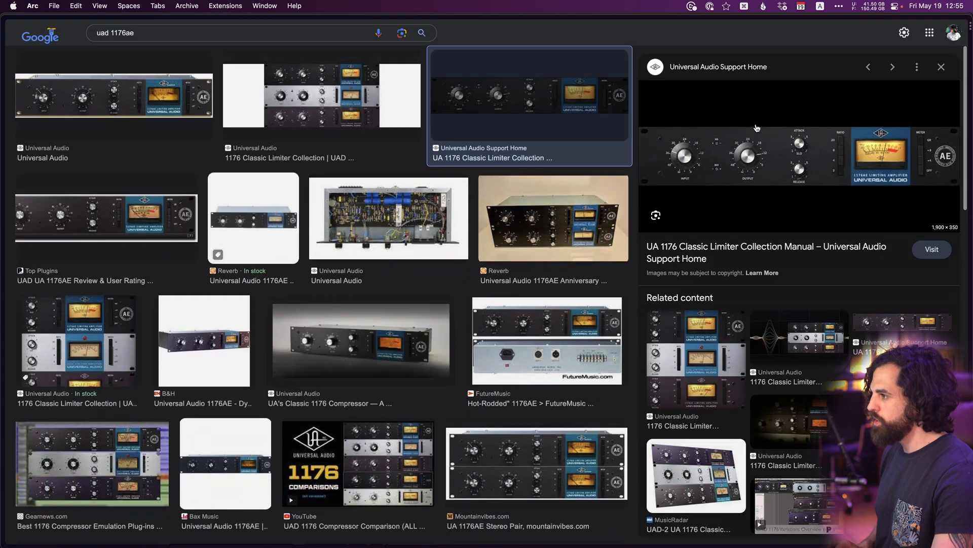
right_click(756, 128)
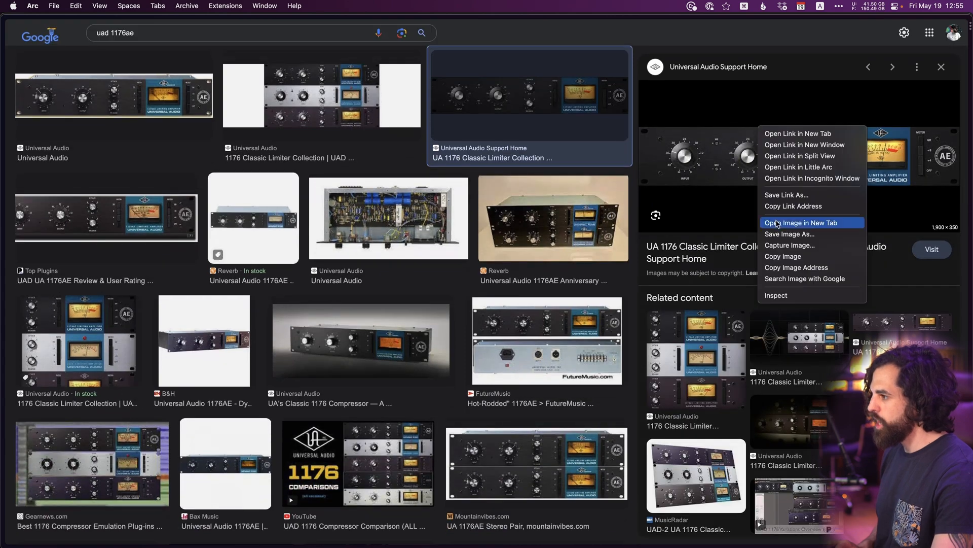
left_click(783, 259)
key("super+Tab")
left_click(678, 422)
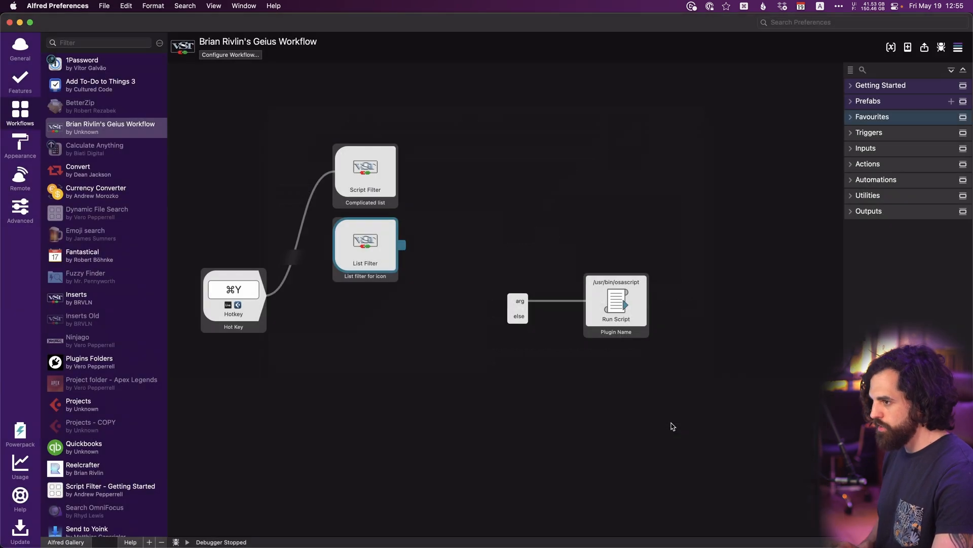
- Switch to Finder and rename the newly added PNG in the List Filter Images folder as 1176AE
key("super+Tab")
key("super+Tab")
key("super+Tab")
key("super+Tab")
left_click(380, 231)
left_click(472, 269)
key("Return")
type("1176AE")
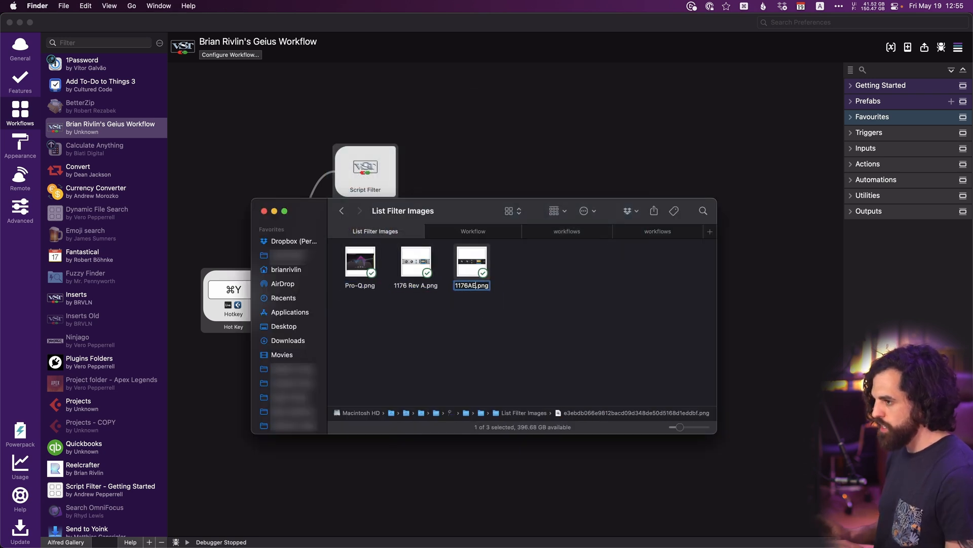
key("Return")
- Switch to Cubase, open the Alfred plugin list and highlight the 1176 Rev A entry to test it
key("super+Tab")
key("super+Tab")
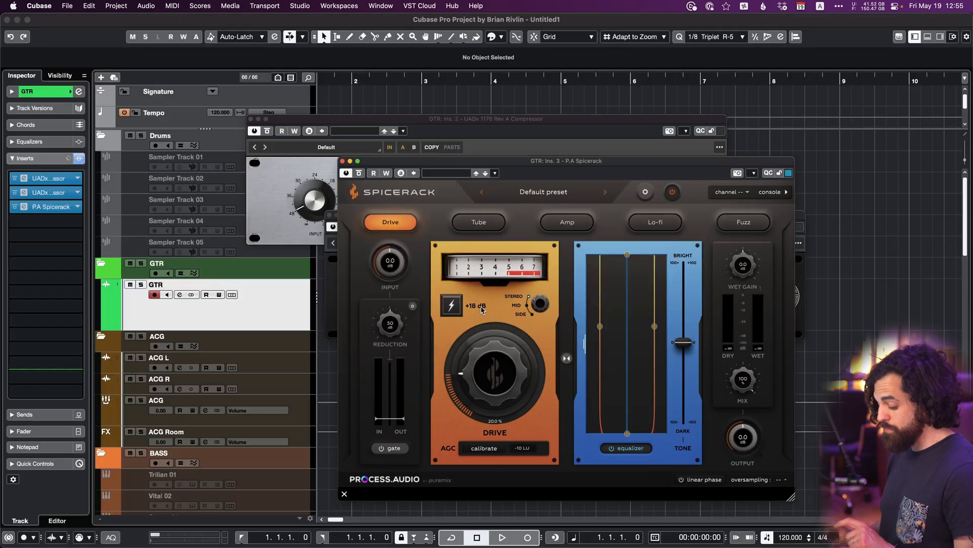
key("alt+space")
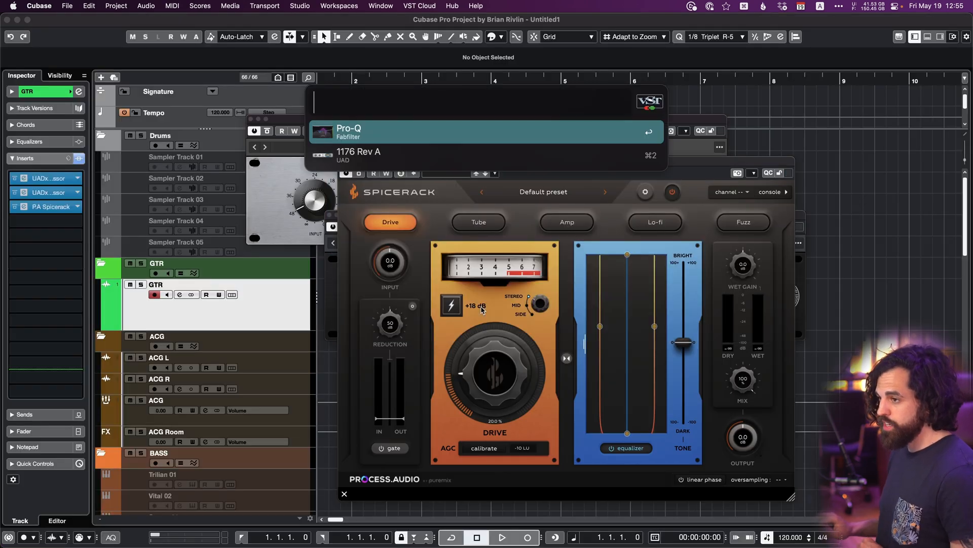
key("Down")
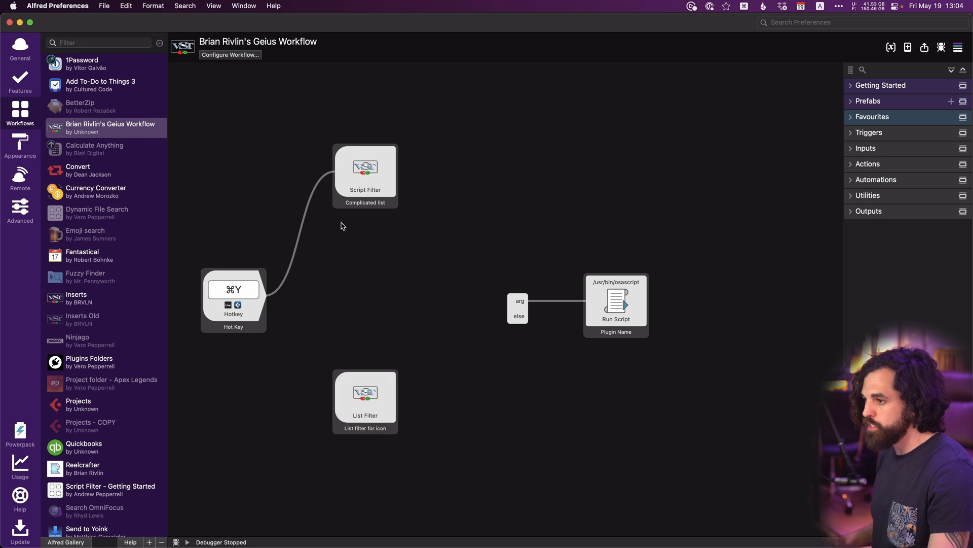
- Connect the Script Filter to the conditional in Alfred Preferences and set its first condition and output label to Pro-Q
left_click(362, 186)
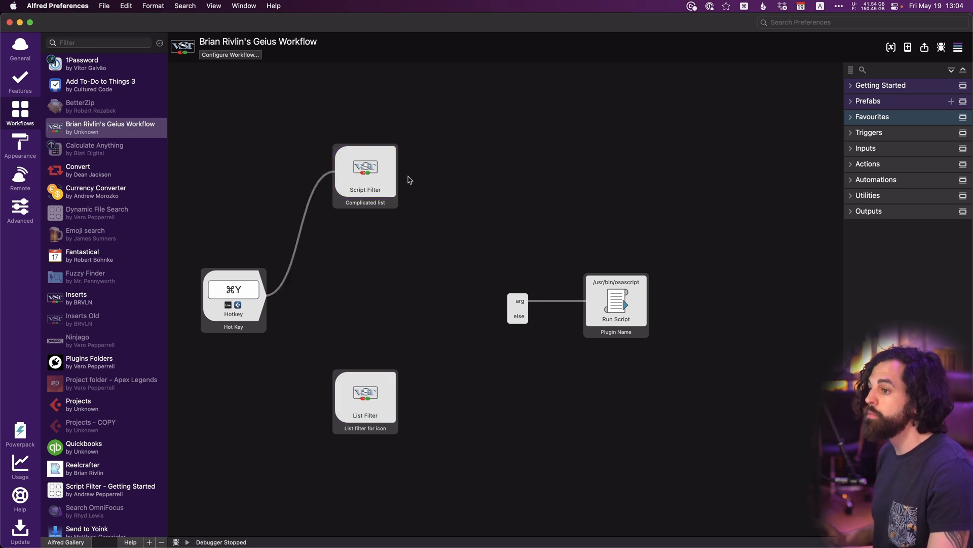
left_click_drag(402, 172, 512, 302)
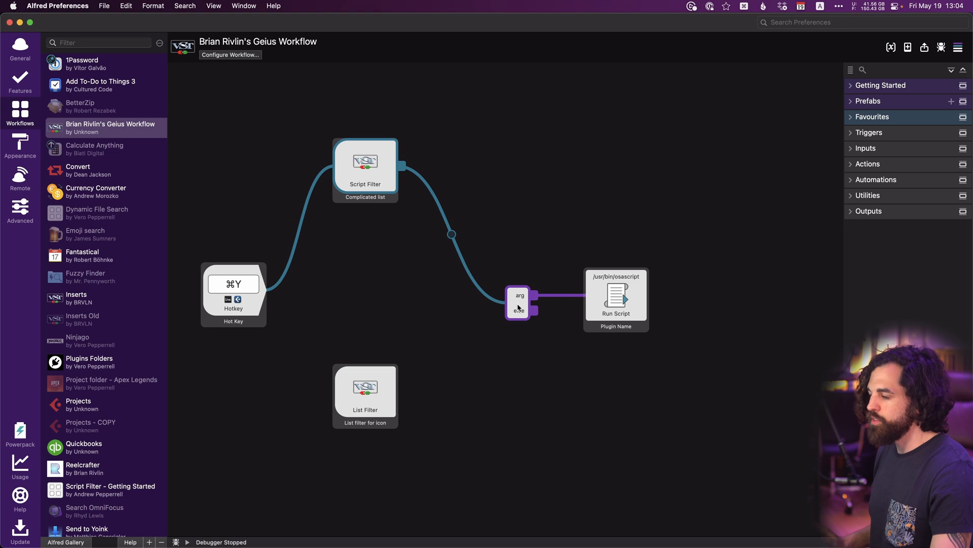
double_click(518, 307)
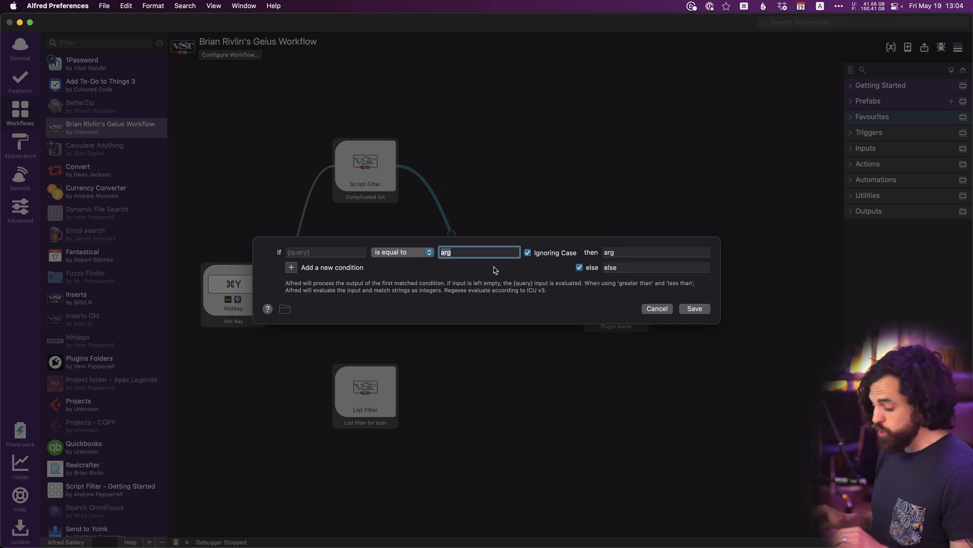
type("Pro-Q")
key("Tab")
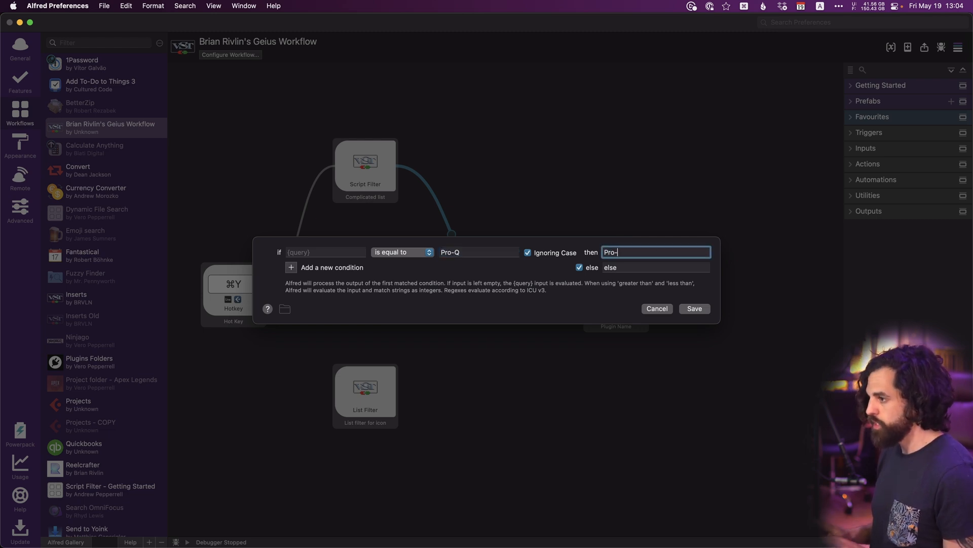
- Add a second condition matching 1176 Rev A, fill in its output label, and save the conditional
left_click(291, 267)
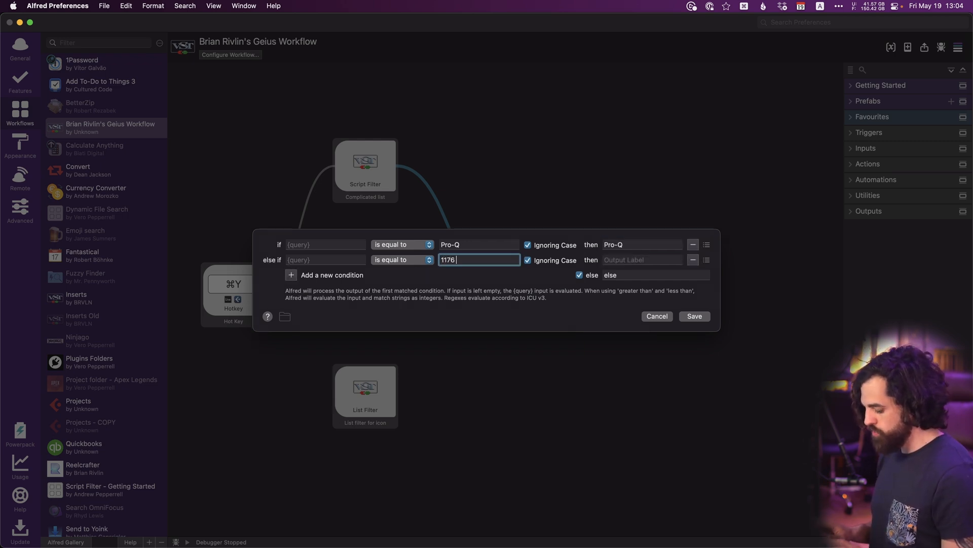
key("Tab")
type("1")
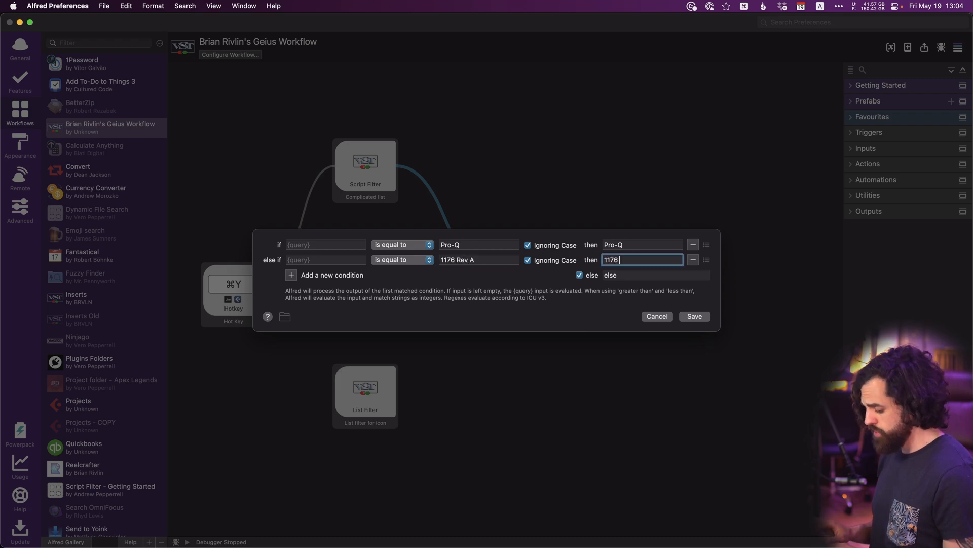
left_click(694, 316)
- Copy the arg value UAD 1176 Rev A from the Script Filter's script and save the filter
double_click(365, 168)
scroll(466, 368, "down", 3)
scroll(466, 368, "down", 3)
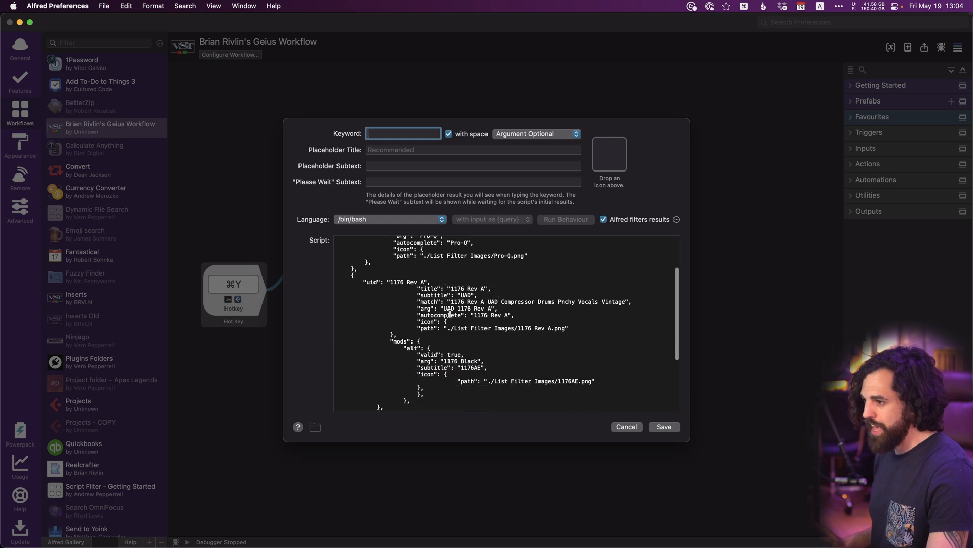
left_click_drag(445, 310, 492, 309)
key("super+c")
left_click(665, 426)
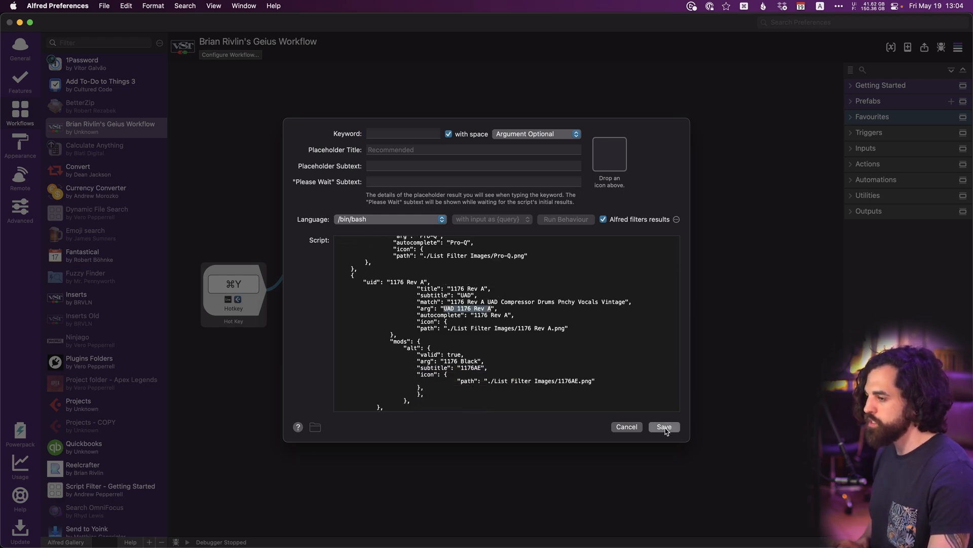
- Replace the second condition's match value and output label in the conditional with the copied UAD 1176 Rev A
left_click(510, 312)
double_click(510, 312)
left_click(464, 259)
key("super+a")
key("super+v")
left_click(638, 261)
key("super+a")
key("super+v")
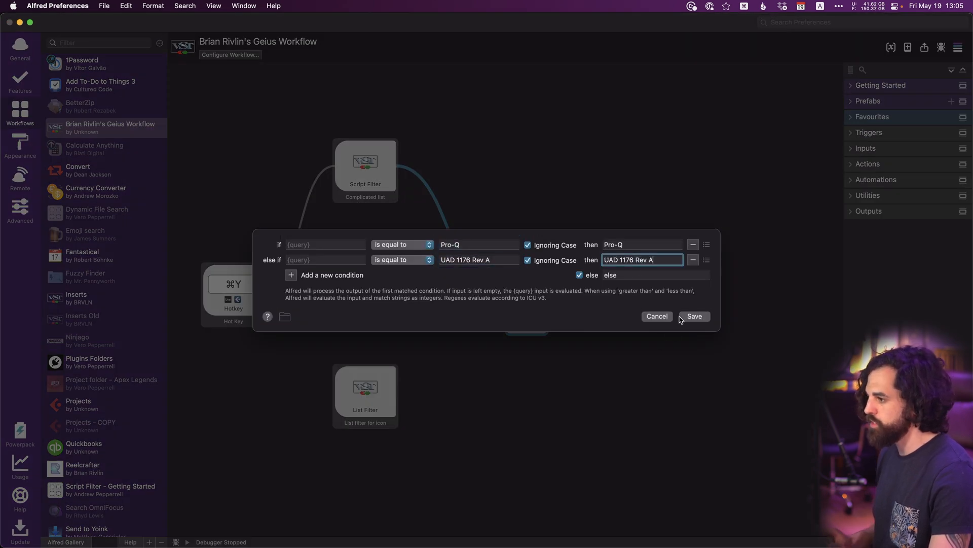
- Add third and fourth conditions matching 1176AE and LA-2A, give each the identical output label, and save the conditional
left_click(291, 275)
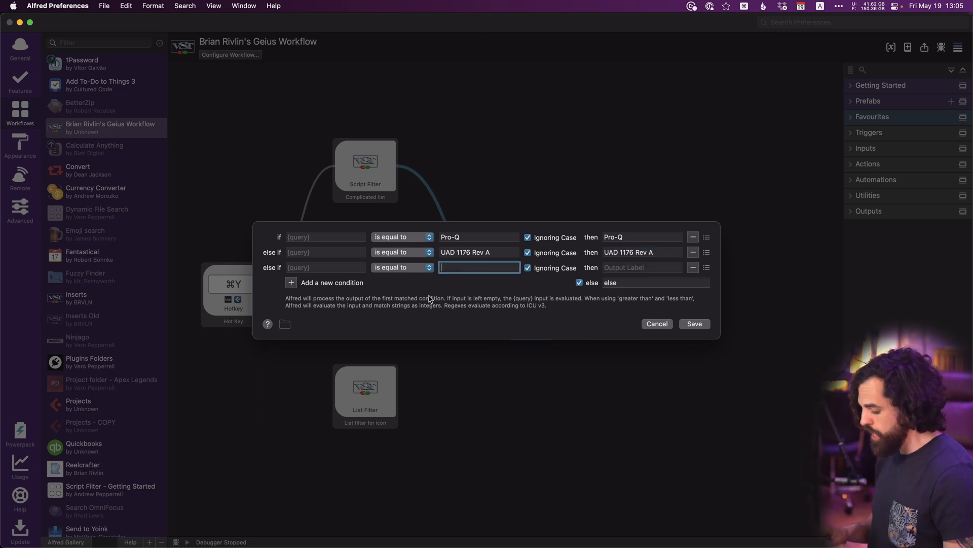
key("Tab")
type("11")
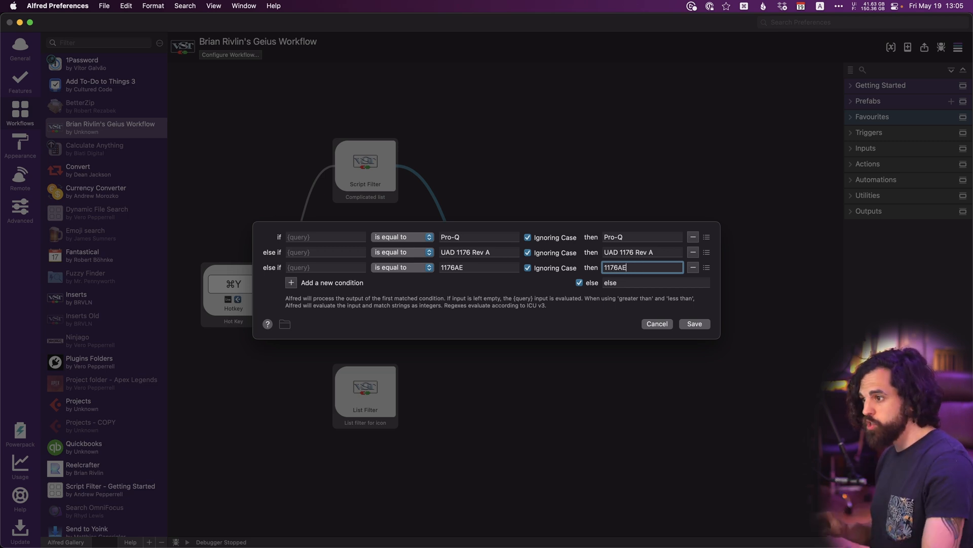
left_click(291, 283)
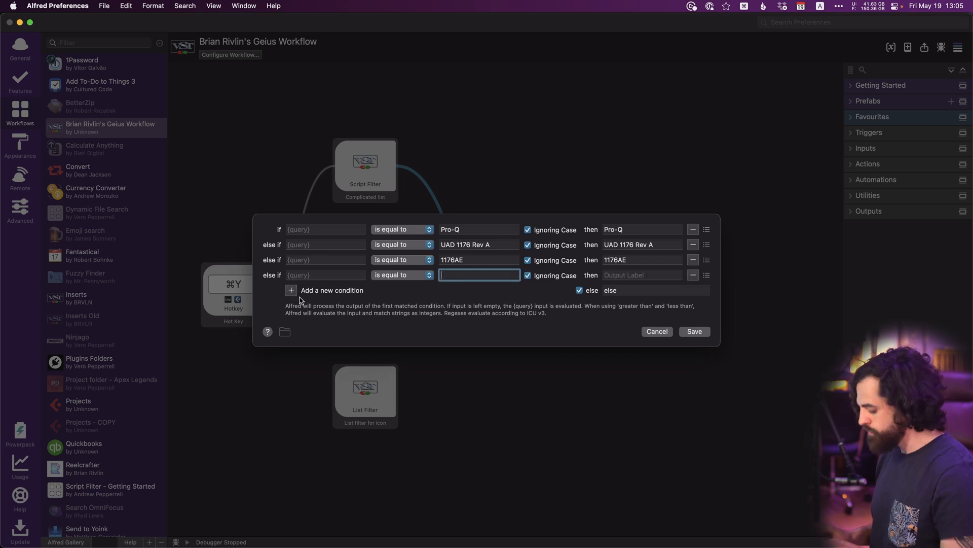
type("LA-2A")
key("Tab")
type("L")
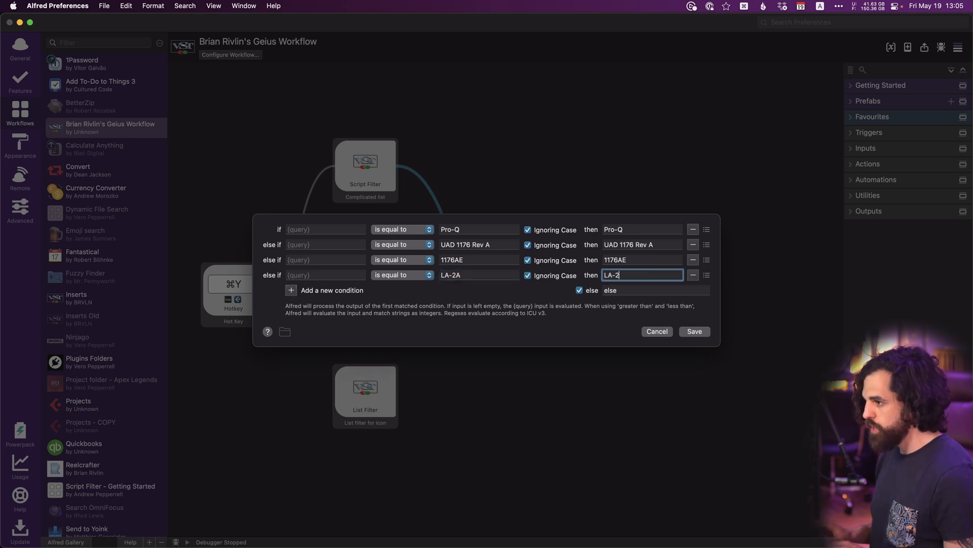
left_click(696, 332)
- Check the 1176AE and LA-2A arg values in the Script Filter's script and close its settings
double_click(349, 162)
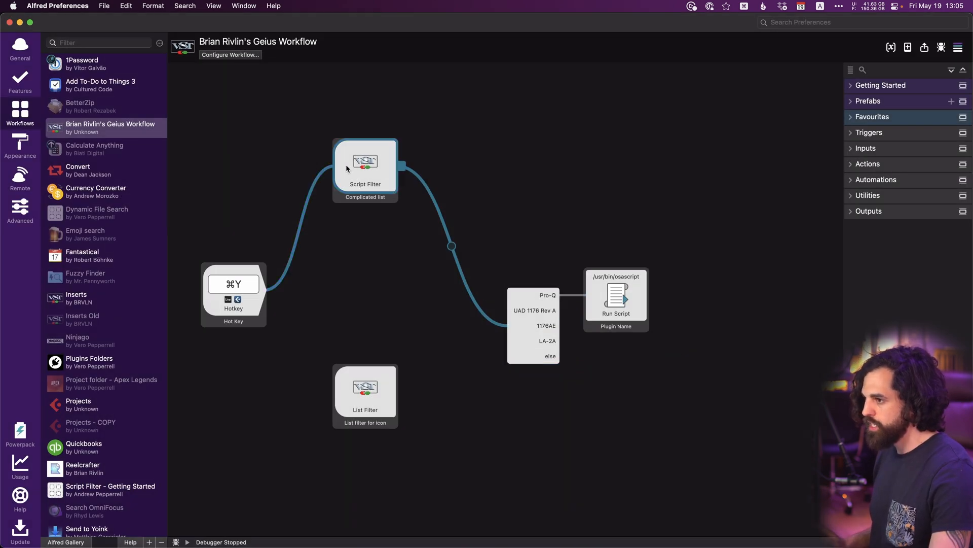
scroll(477, 330, "down", 10)
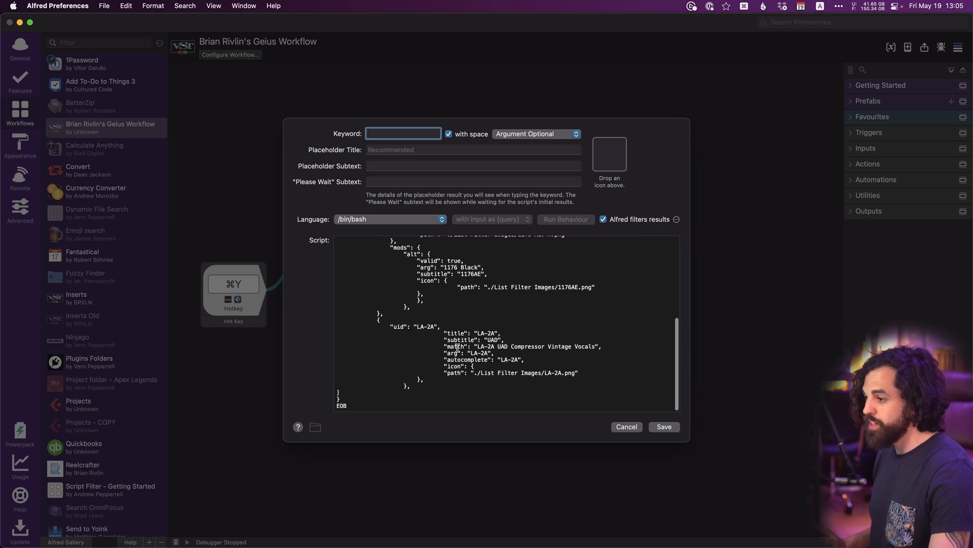
left_click(659, 429)
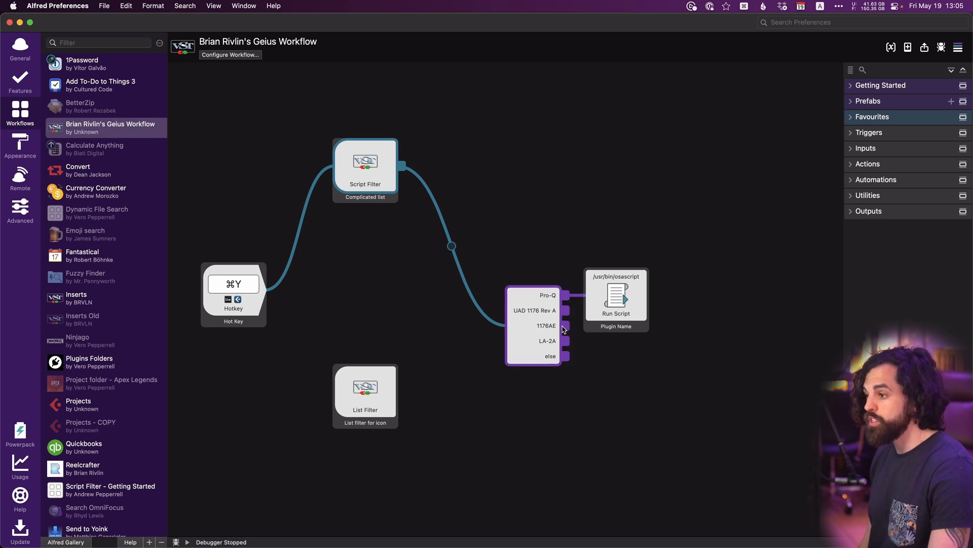
- Move the Run Script object up and farther away from the conditional to make room on the canvas
left_click(618, 314)
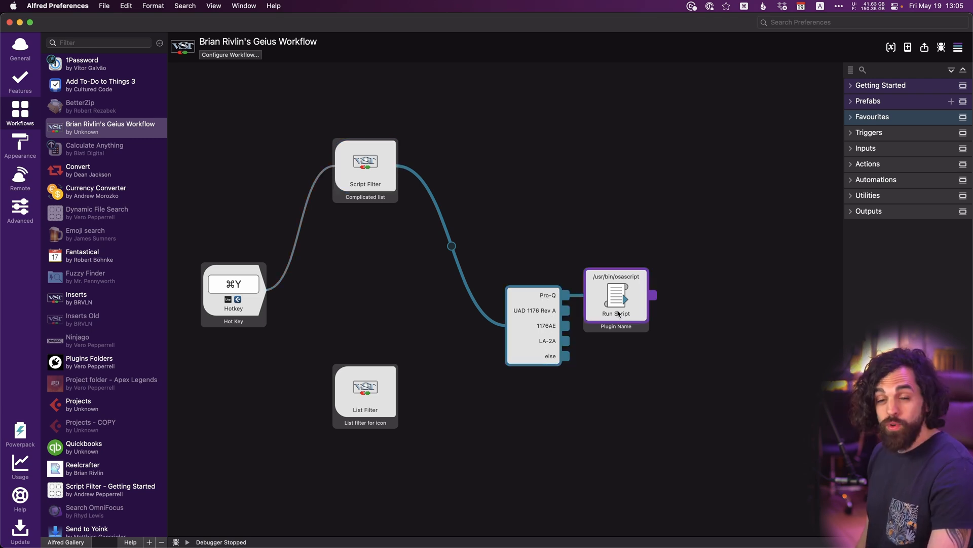
left_click_drag(621, 316, 692, 230)
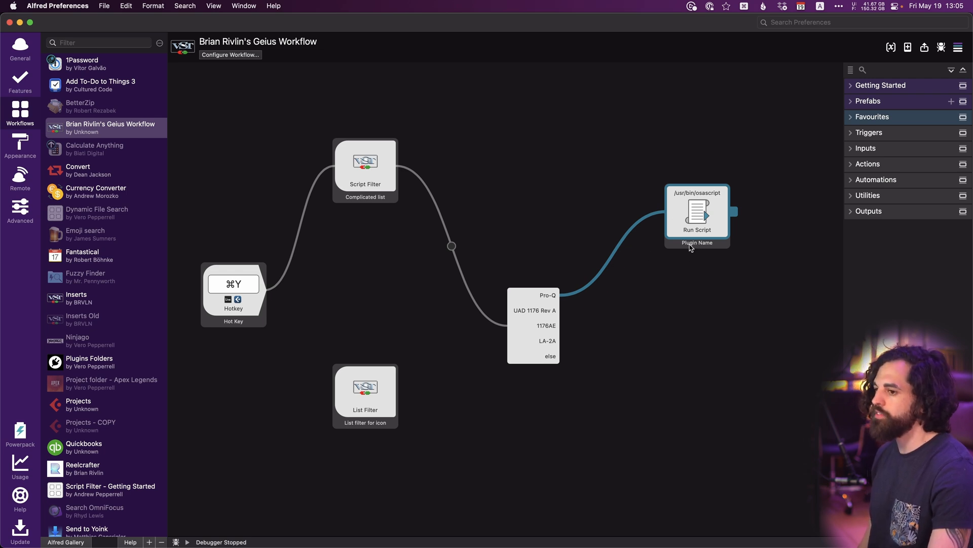
- Open the Inserts workflow and examine how its conditional outputs connect to the individual Run Script objects
left_click(93, 306)
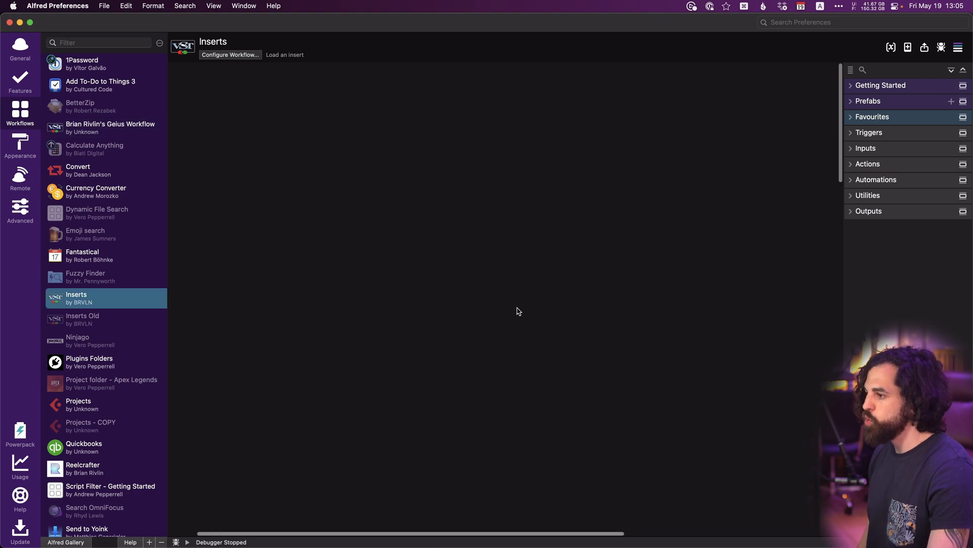
scroll(517, 312, "down", 10)
scroll(558, 304, "right", 5)
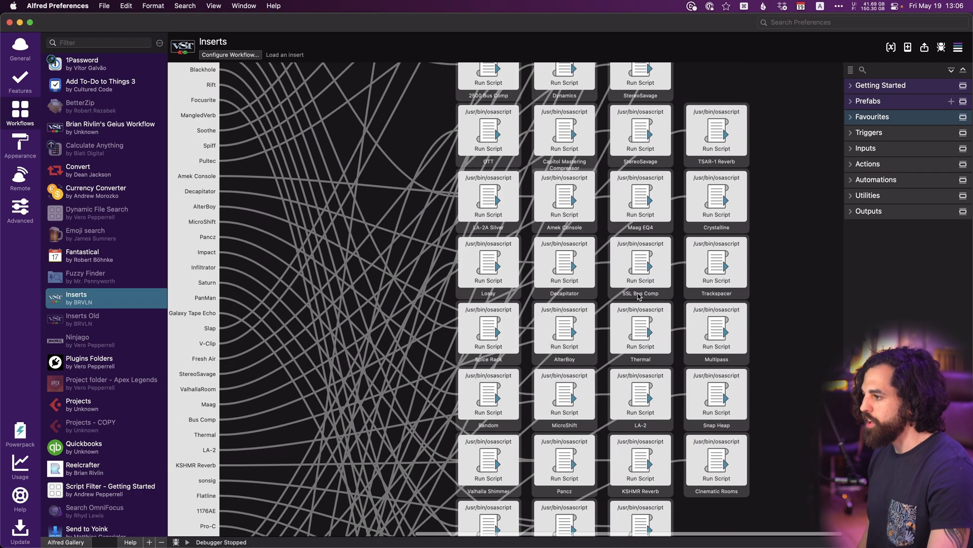
scroll(603, 298, "down", 5)
scroll(557, 253, "left", 5)
key("super+minus")
key("super+minus")
key("super+minus")
scroll(488, 286, "up", 5)
scroll(488, 287, "down", 5)
scroll(488, 287, "up", 3)
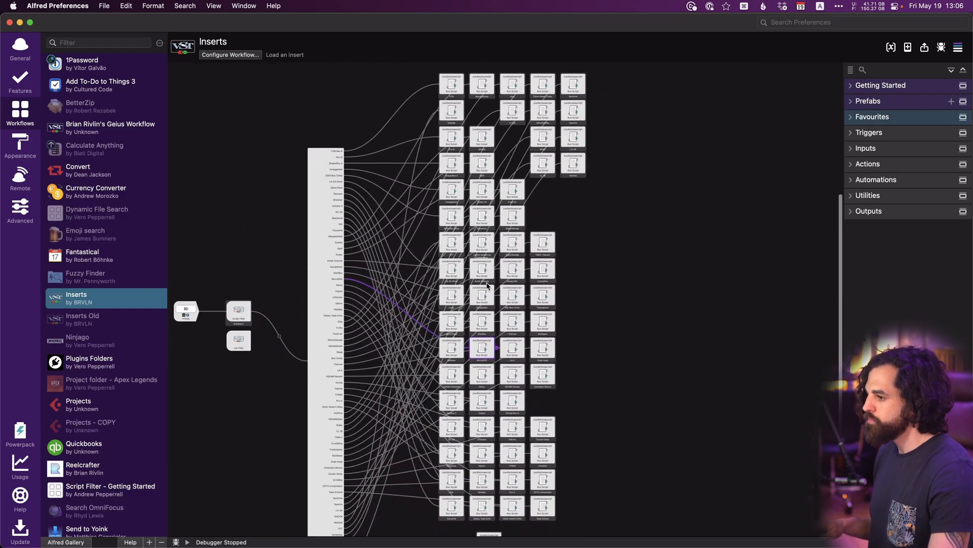
key("super+plus")
key("super+plus")
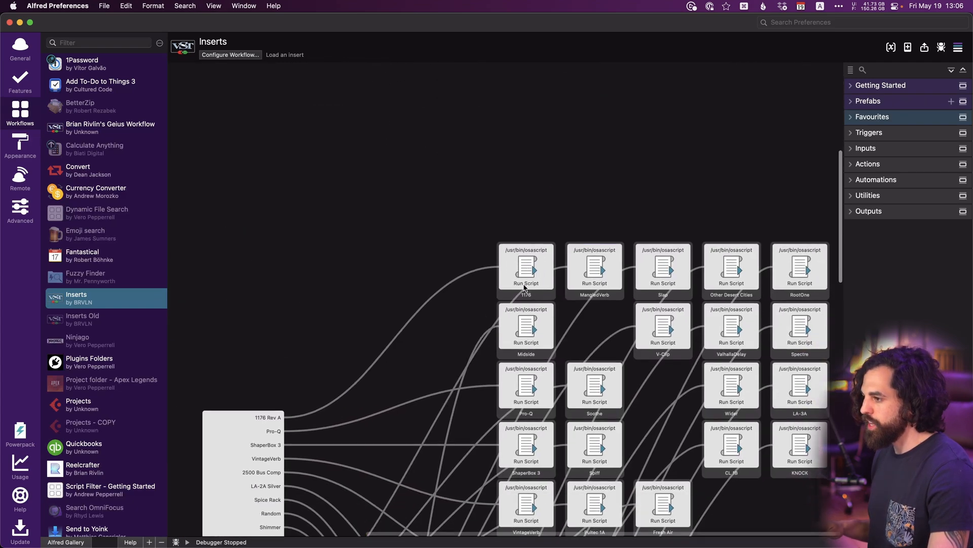
- Return to the Geius Workflow and change the Run Script object's note to Pro-Q
left_click(82, 127)
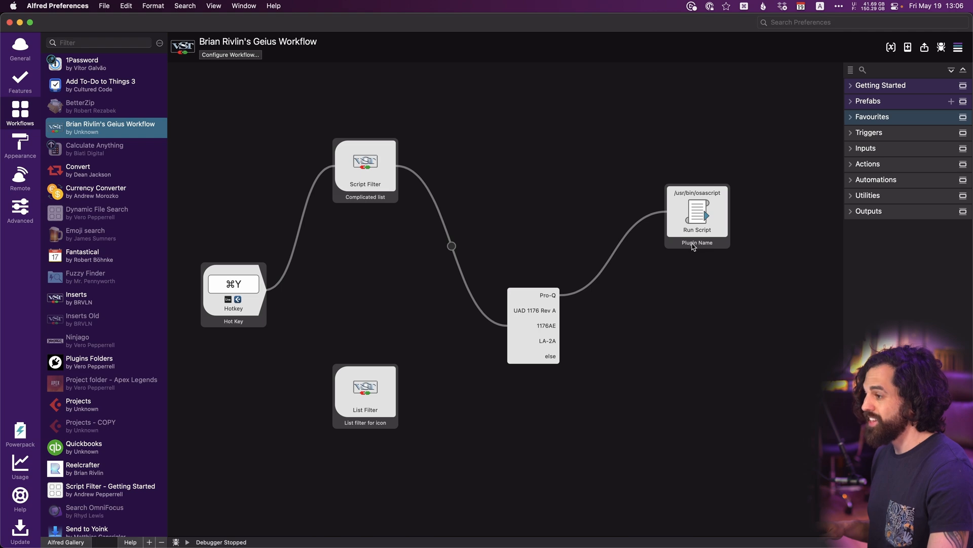
double_click(697, 243)
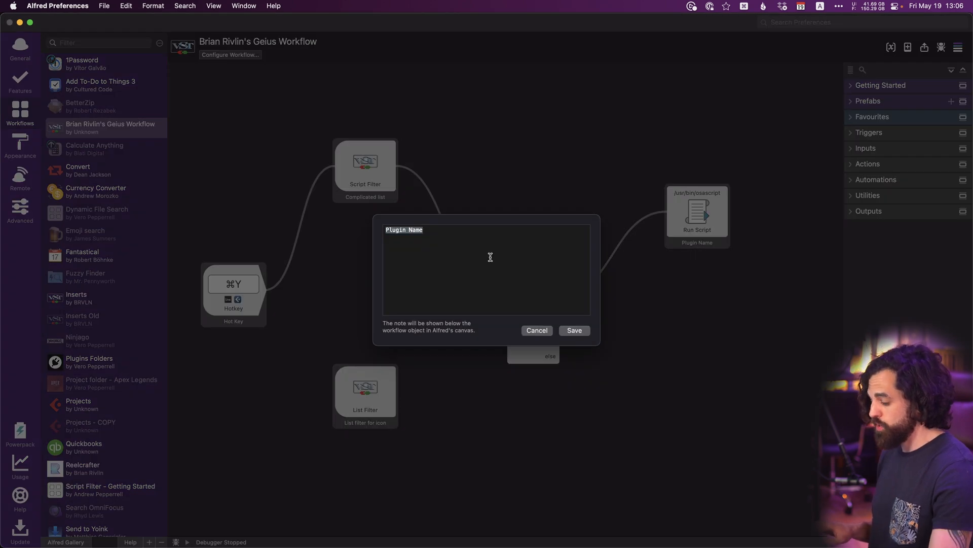
type("Pro-Q")
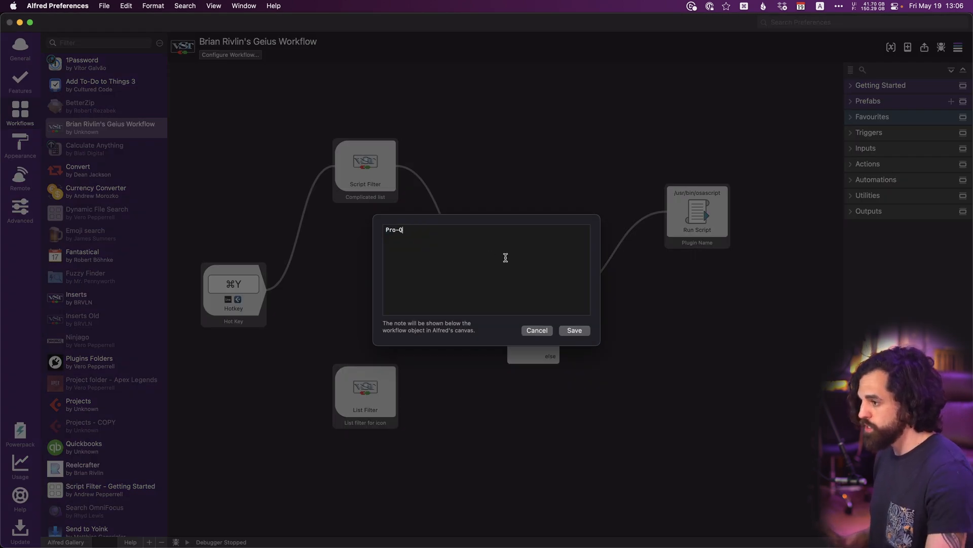
left_click(588, 331)
- View the placeholder AppleScript in the Pro-Q Run Script object and close it without changes
left_click(692, 213)
double_click(692, 213)
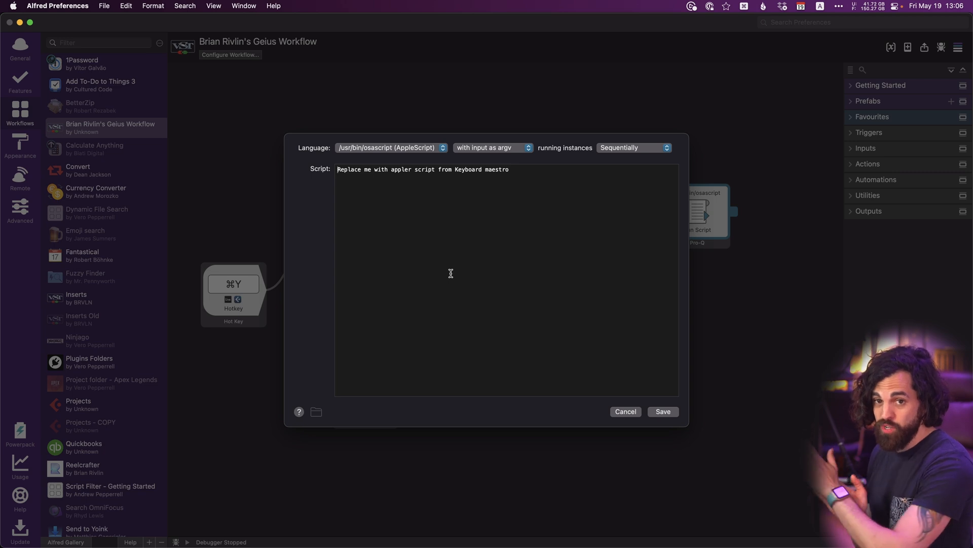
key("Escape")
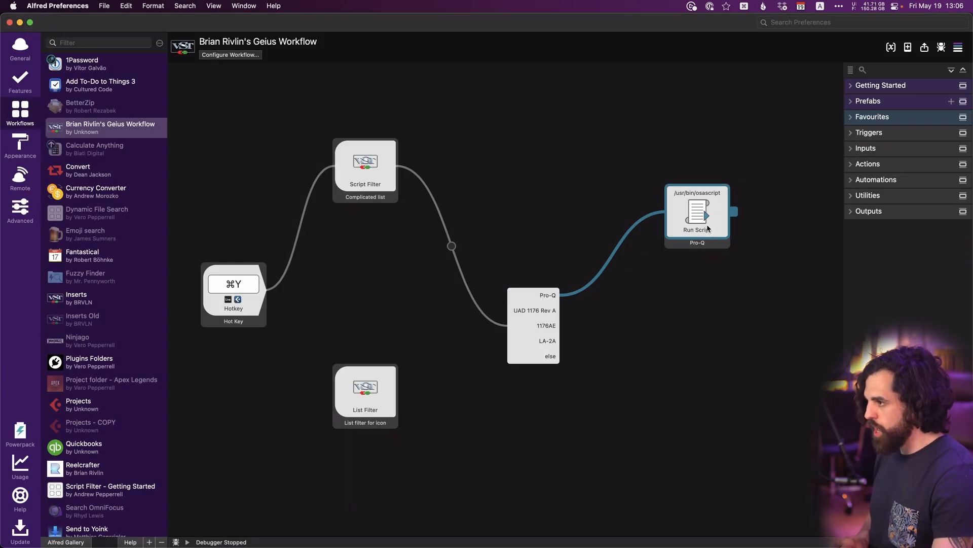
- Place a copy of the Pro-Q Run Script below it with the note 1176 Rev A, wired to the UAD 1176 Rev A output
key("super+v")
left_click_drag(698, 244, 689, 302)
double_click(690, 313)
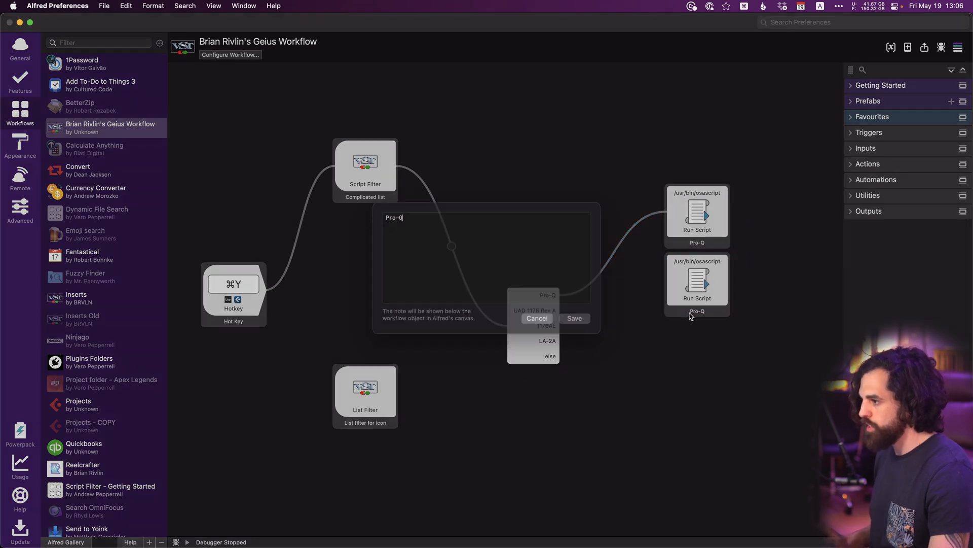
key("super+a")
type("1176 Rev A")
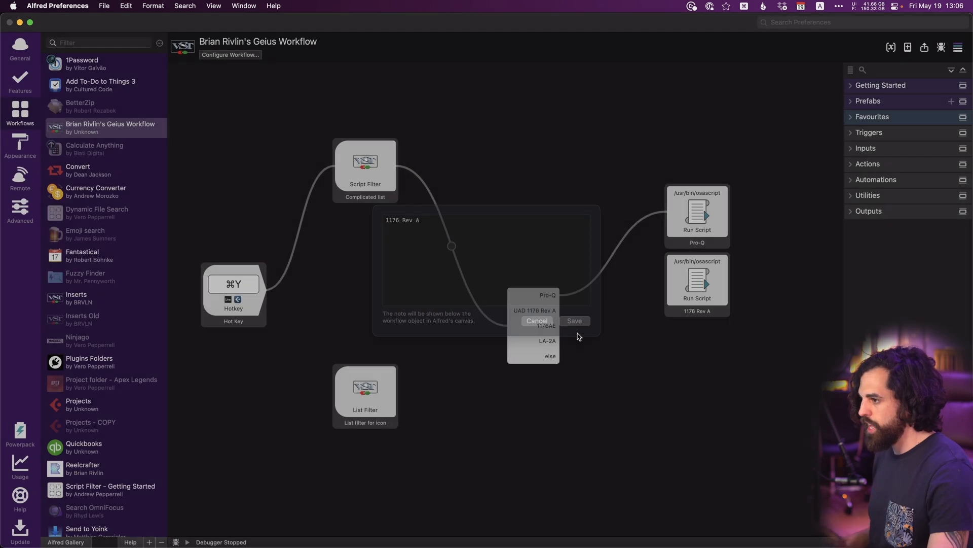
key("Return")
left_click_drag(562, 306, 683, 318)
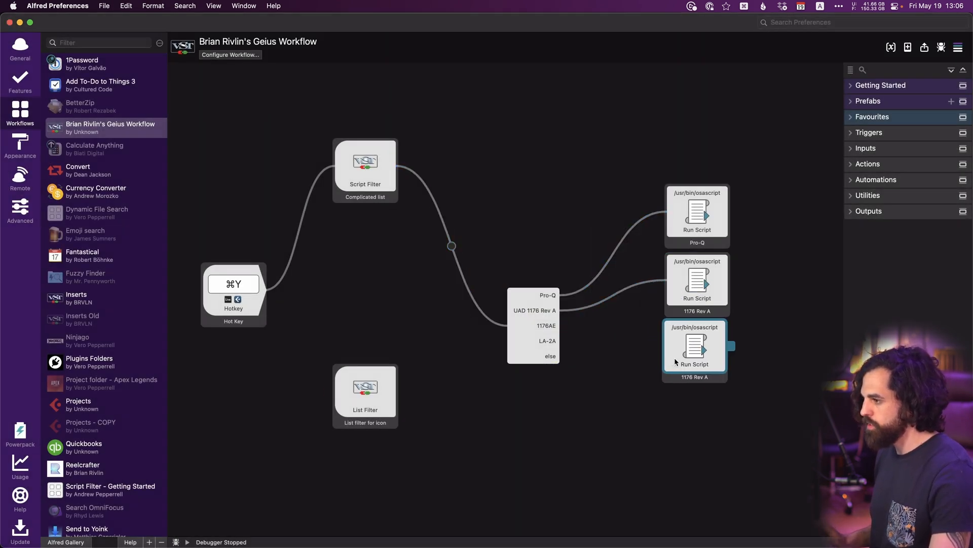
- Set the third Run Script object's note to 1176AE and connect it to the conditional's 1176AE output
double_click(689, 378)
key("BackSpace")
key("BackSpace")
key("BackSpace")
key("BackSpace")
key("BackSpace")
type("AE")
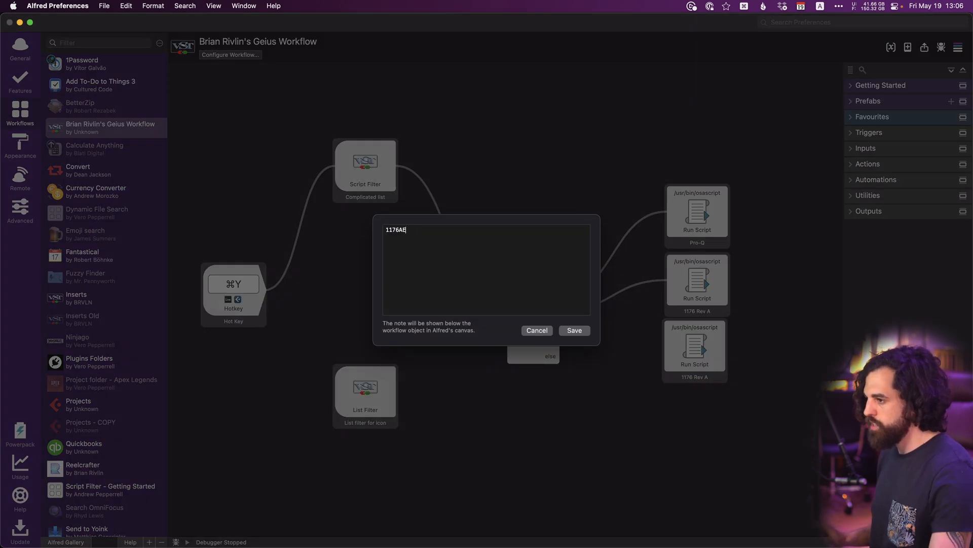
left_click(581, 330)
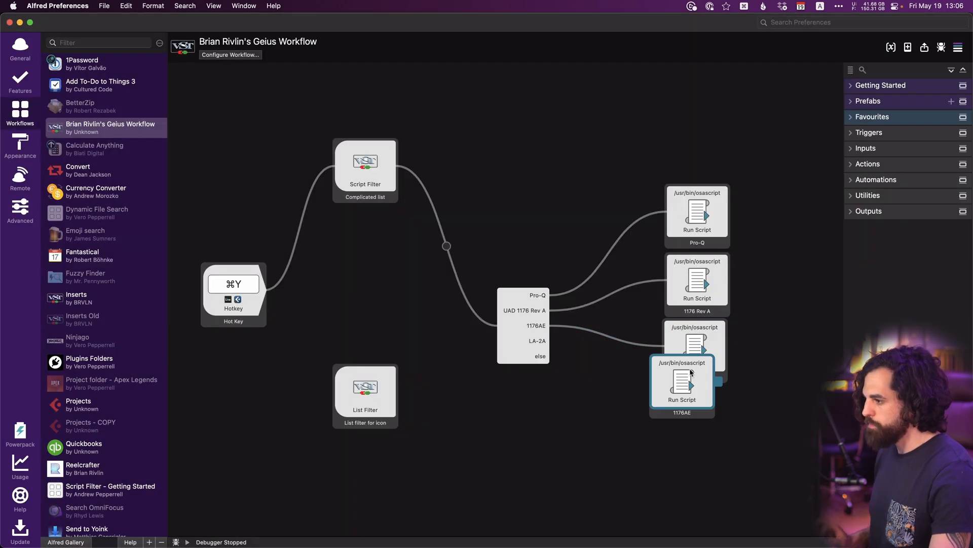
- Position a fourth Run Script copy below the others with the note LA-2A, wired to the conditional's LA-2A output
left_click_drag(690, 369, 701, 404)
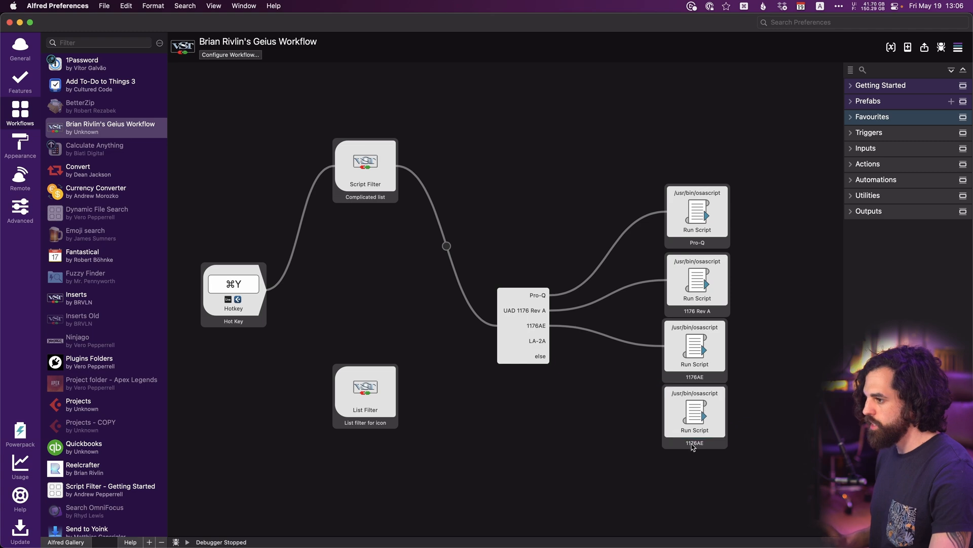
double_click(693, 444)
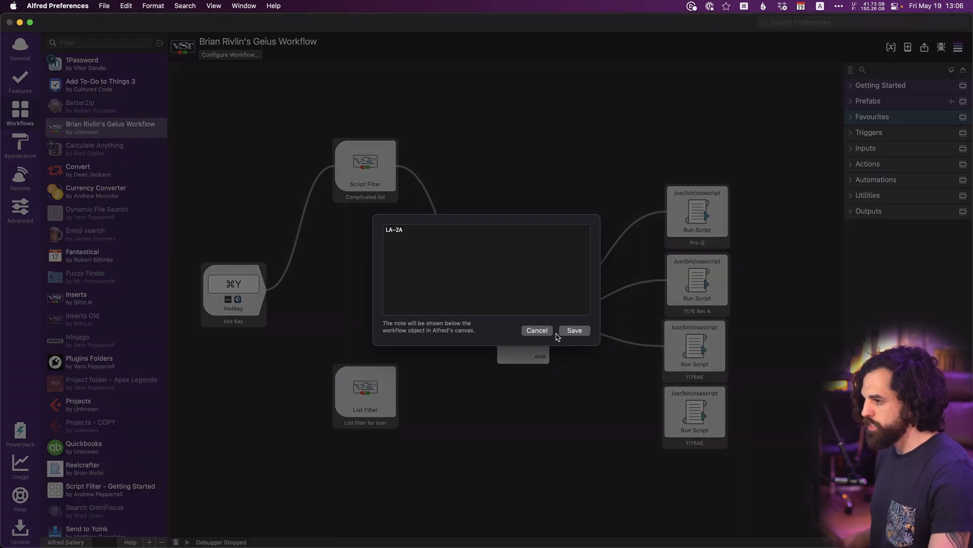
left_click(563, 333)
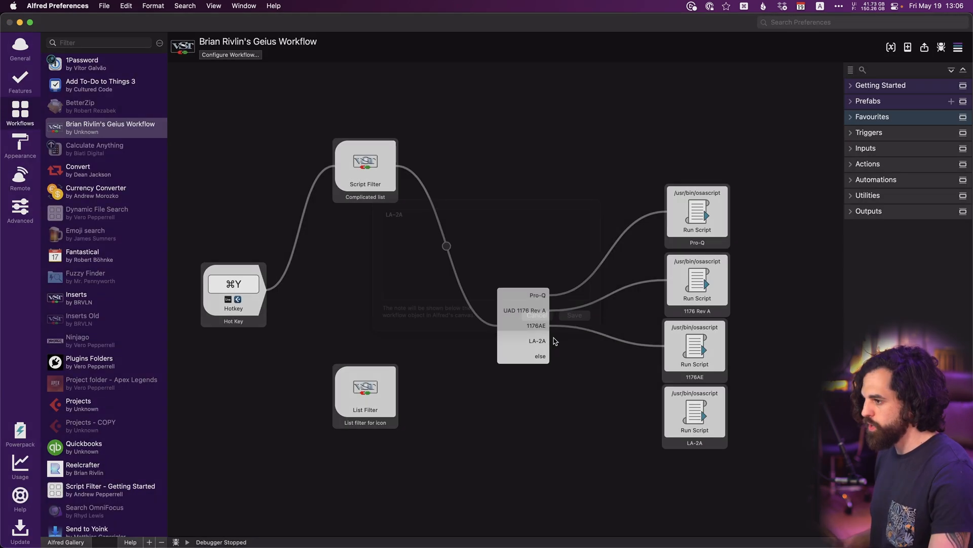
left_click_drag(556, 341, 666, 416)
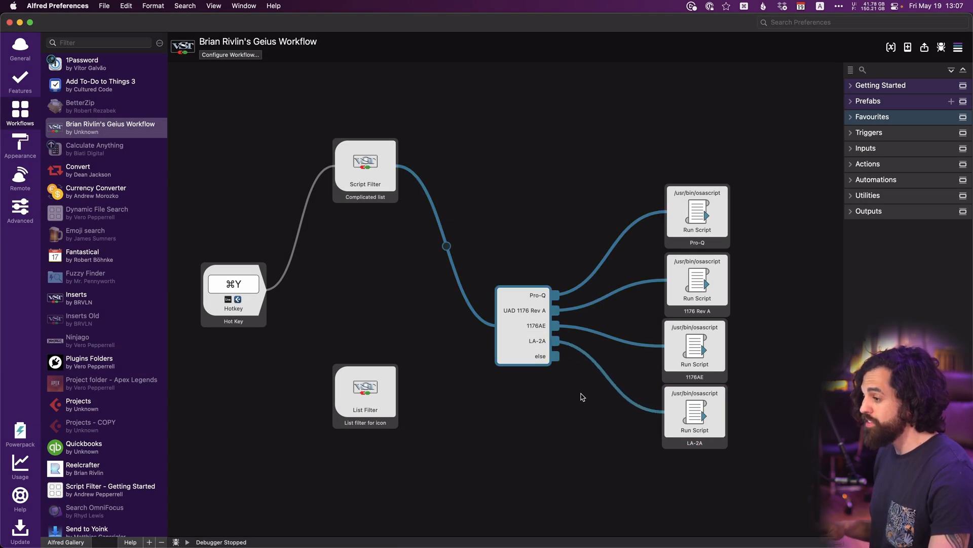
key("super+minus")
key("super+minus")
left_click(220, 251)
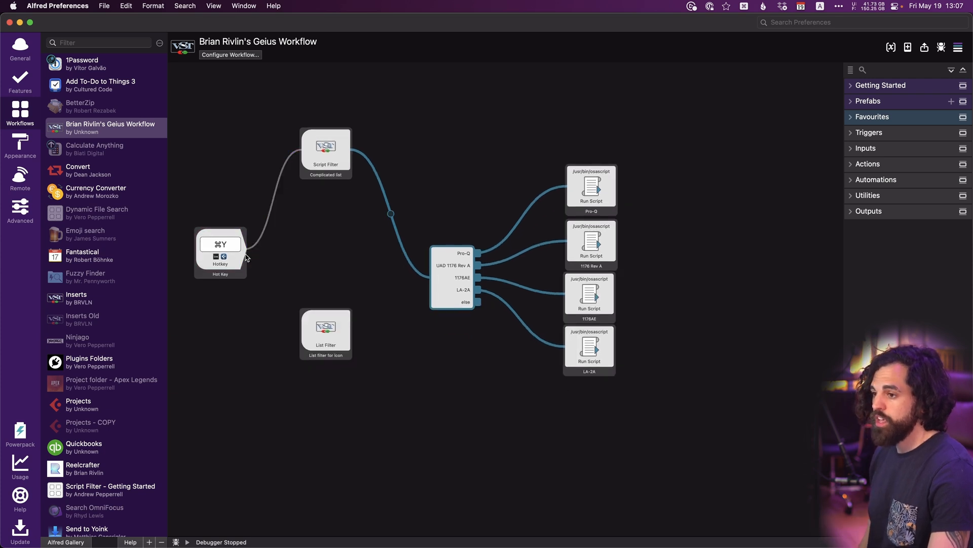
left_click(586, 339)
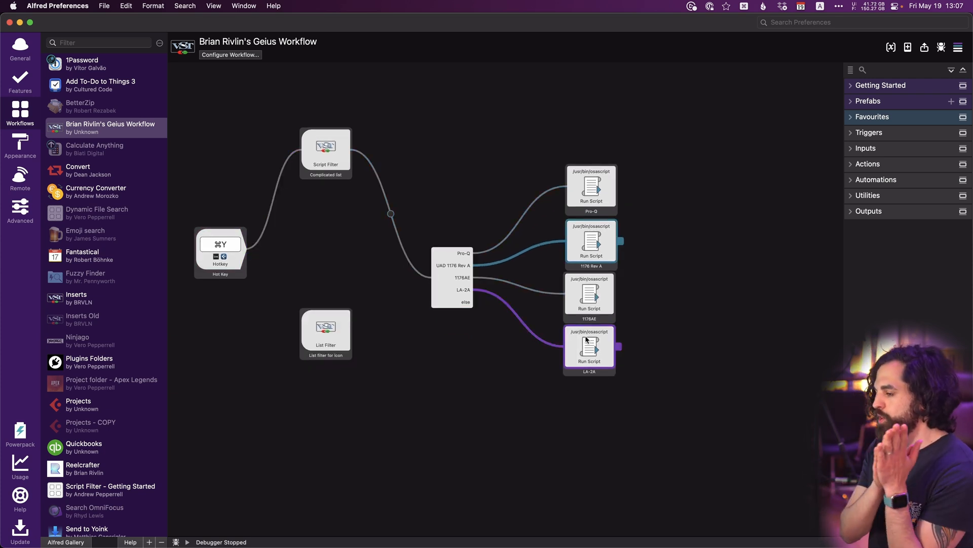
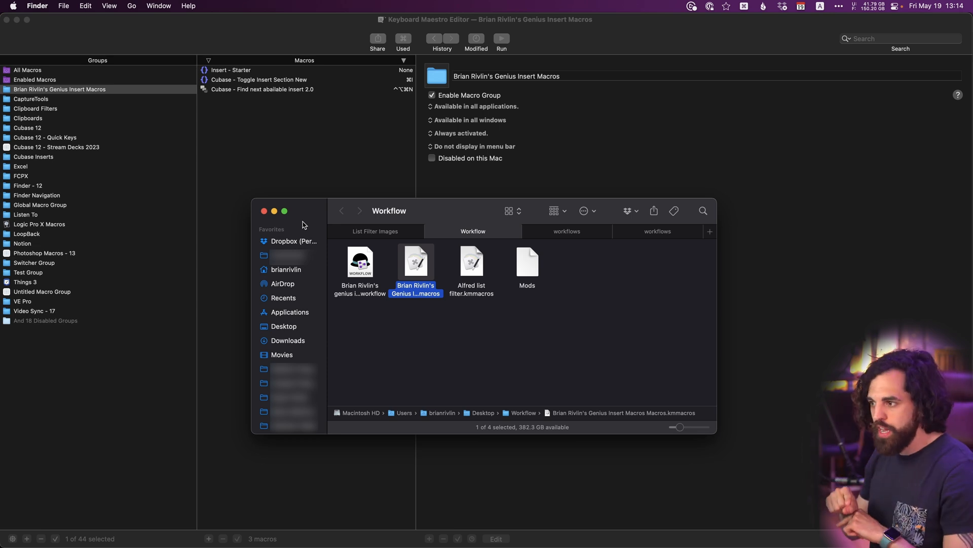
key("Return")
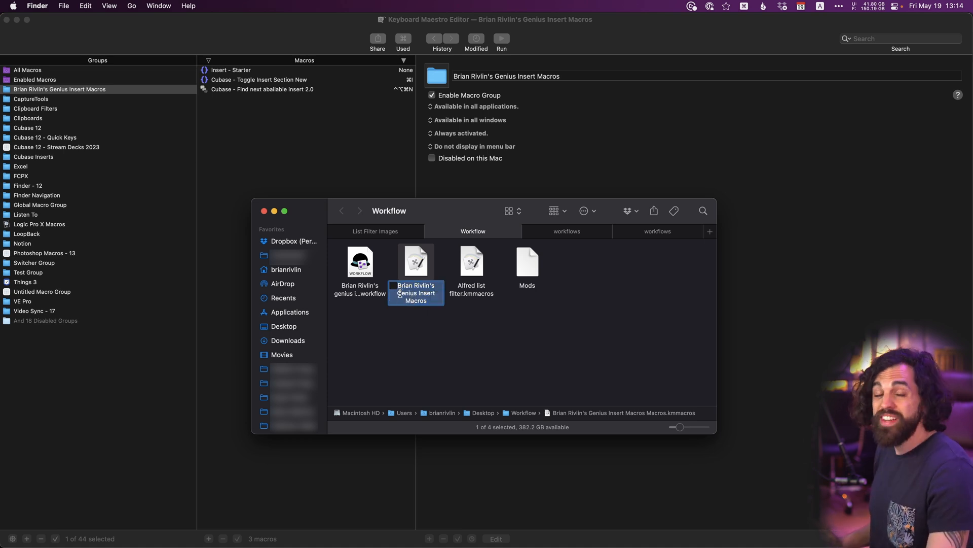
key("Return")
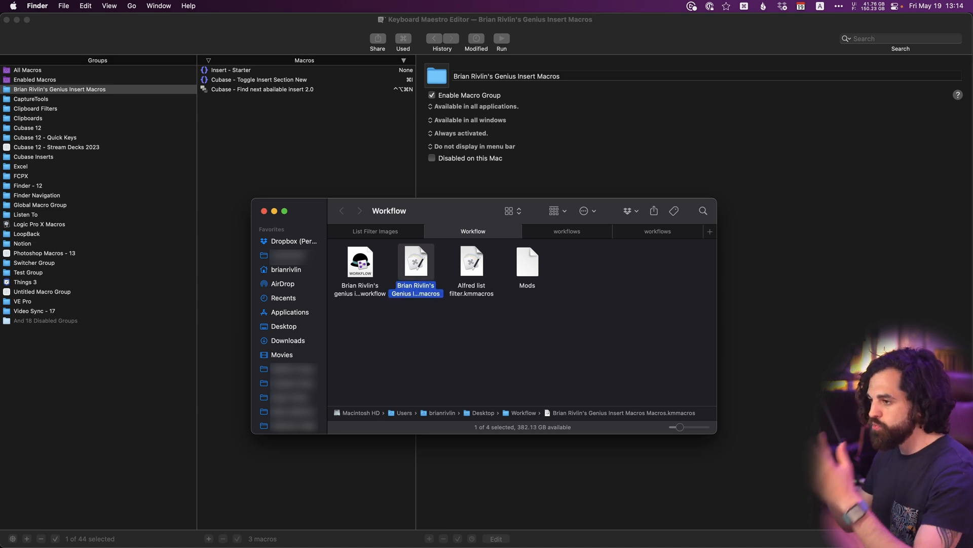
- Restrict the Genius Insert Macros group to specific applications and choose Cubase 12 as an allowed application
left_click(302, 36)
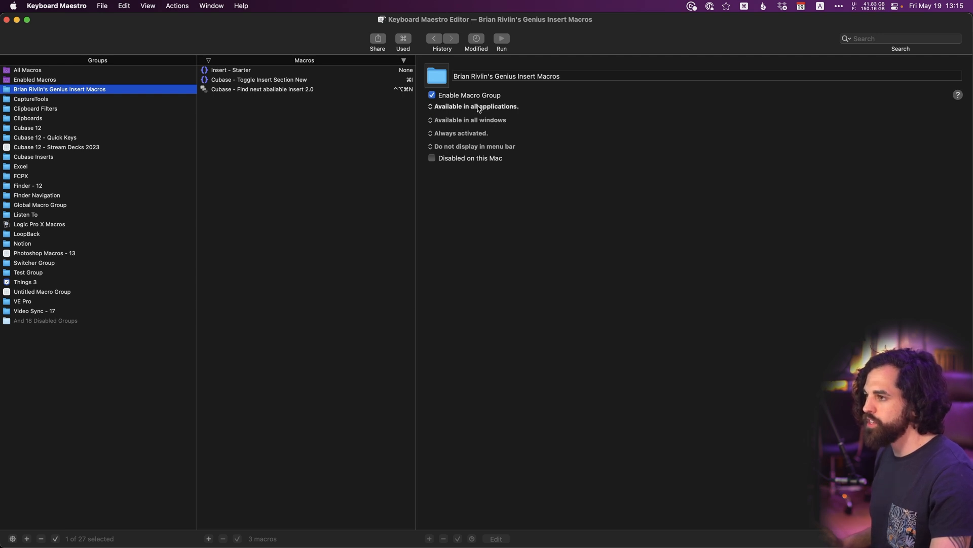
left_click(480, 107)
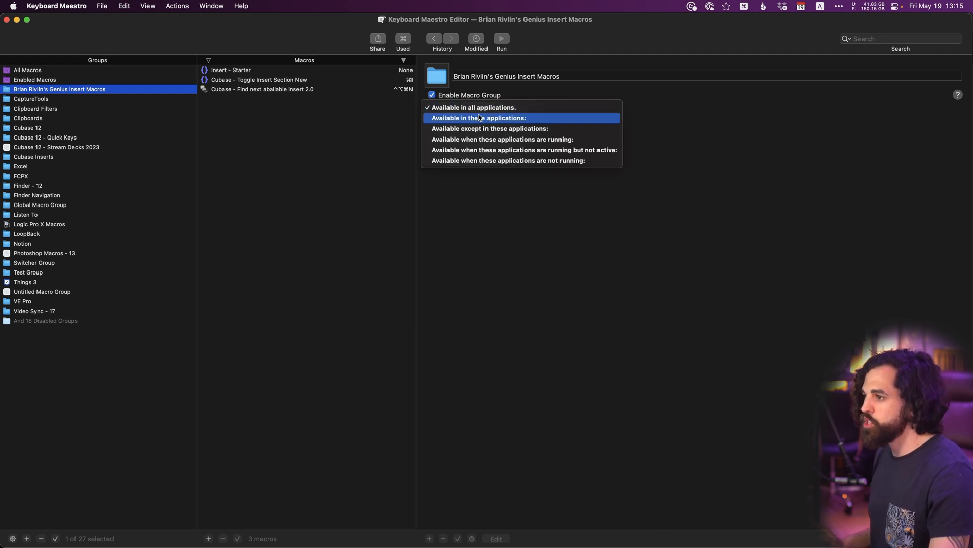
left_click(479, 120)
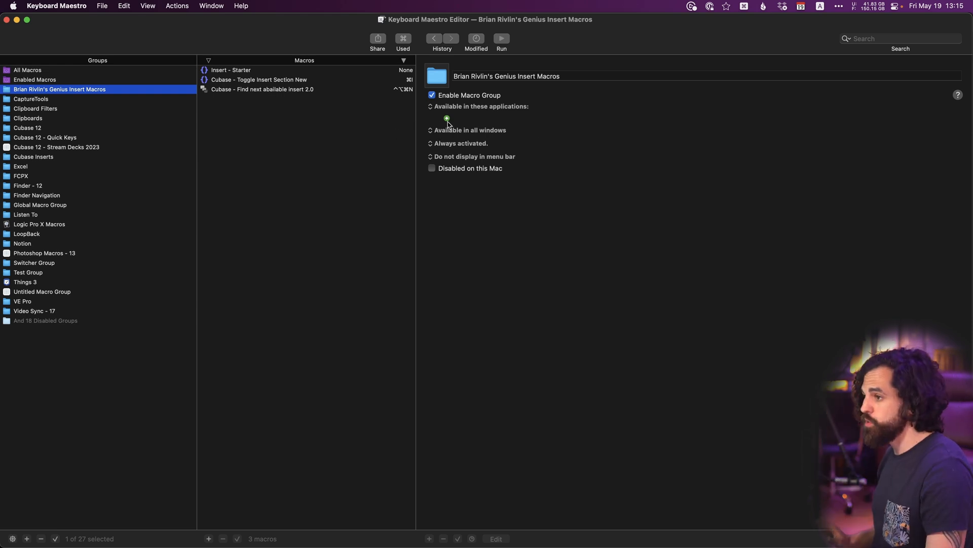
left_click(446, 119)
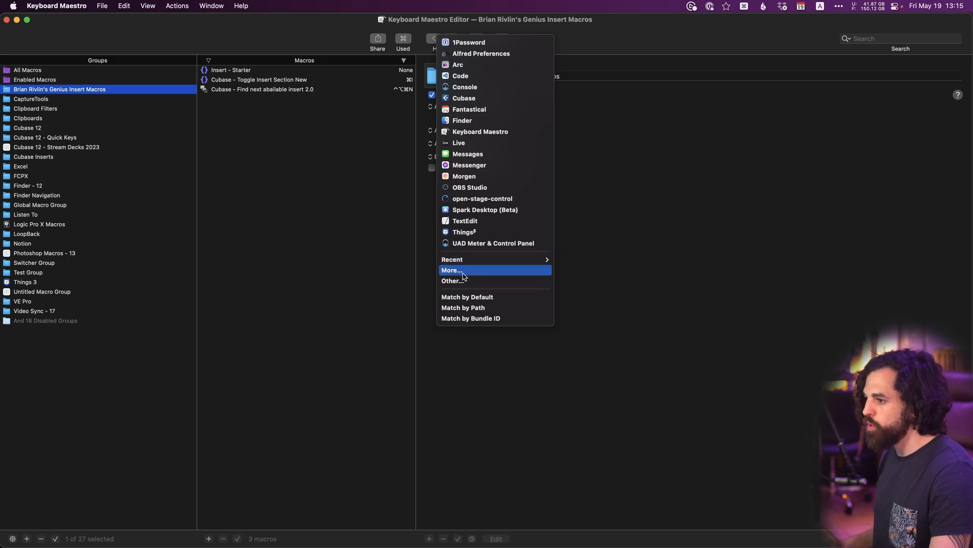
left_click(463, 276)
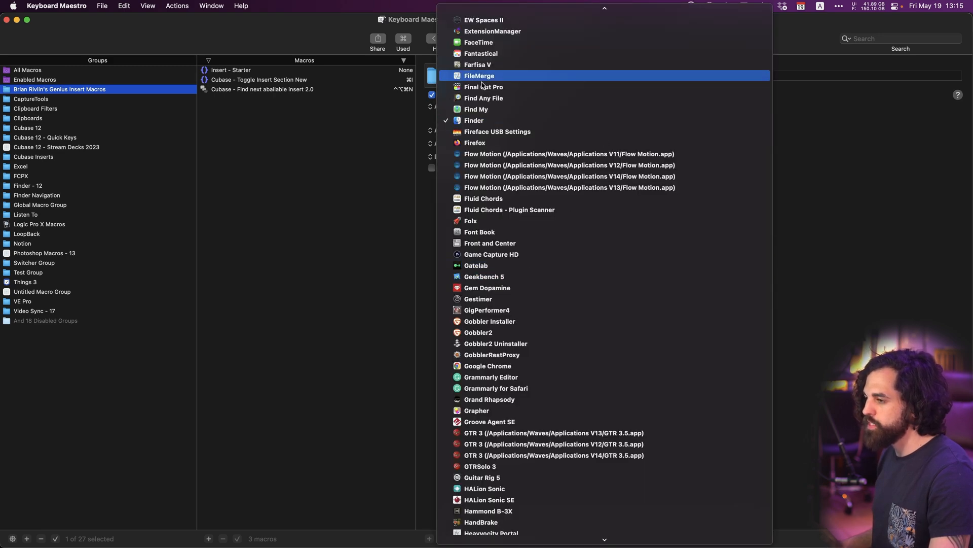
type("cub")
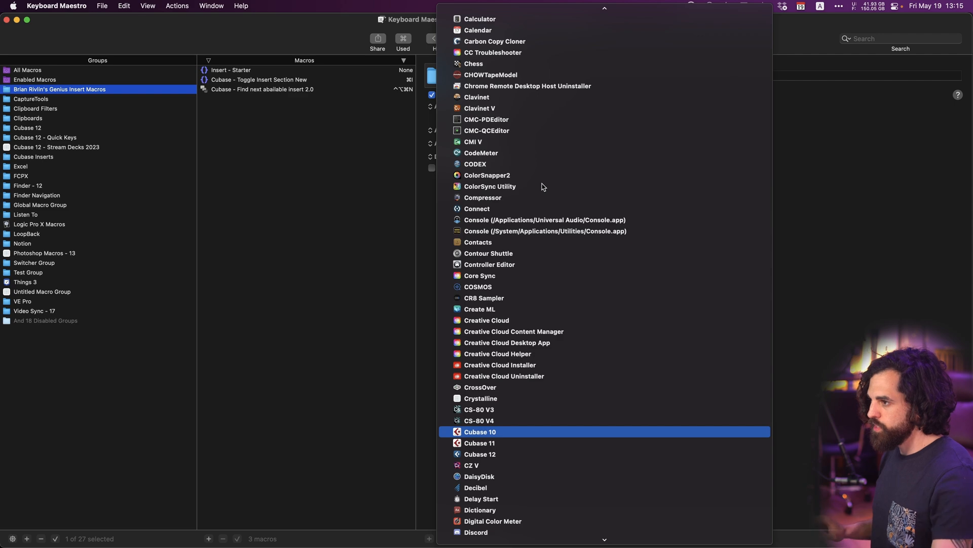
key("Down")
key("Down")
key("Return")
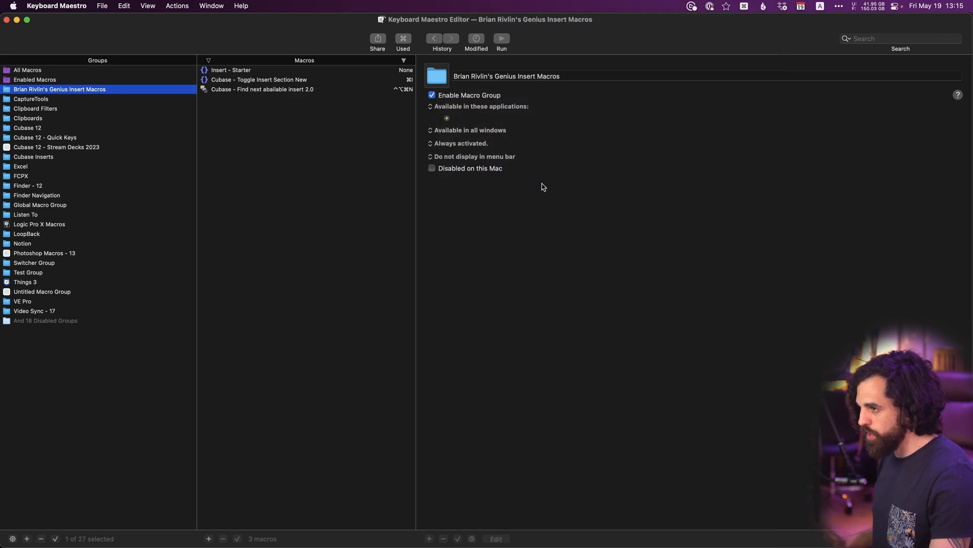
- Add Ableton Live 11 Suite to the macro group's allowed applications
left_click(447, 118)
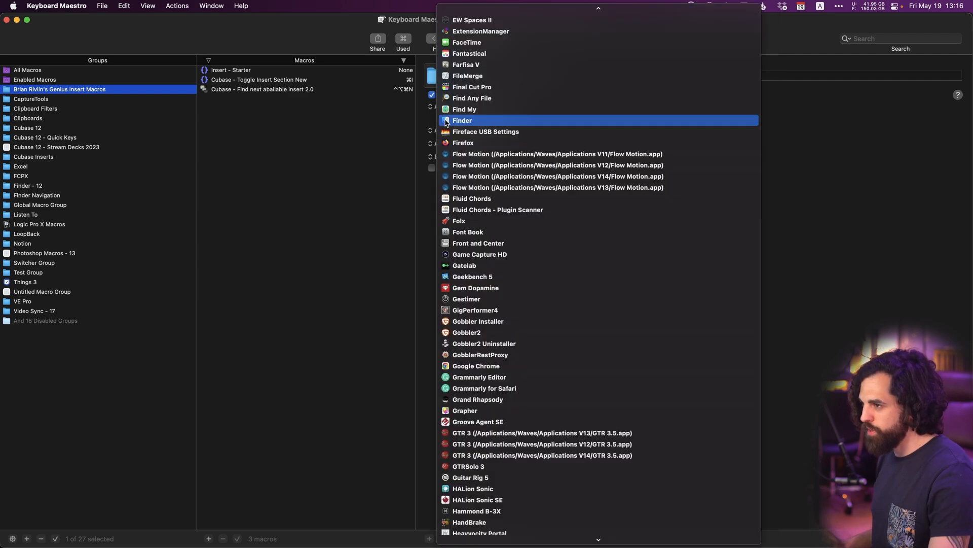
type("a")
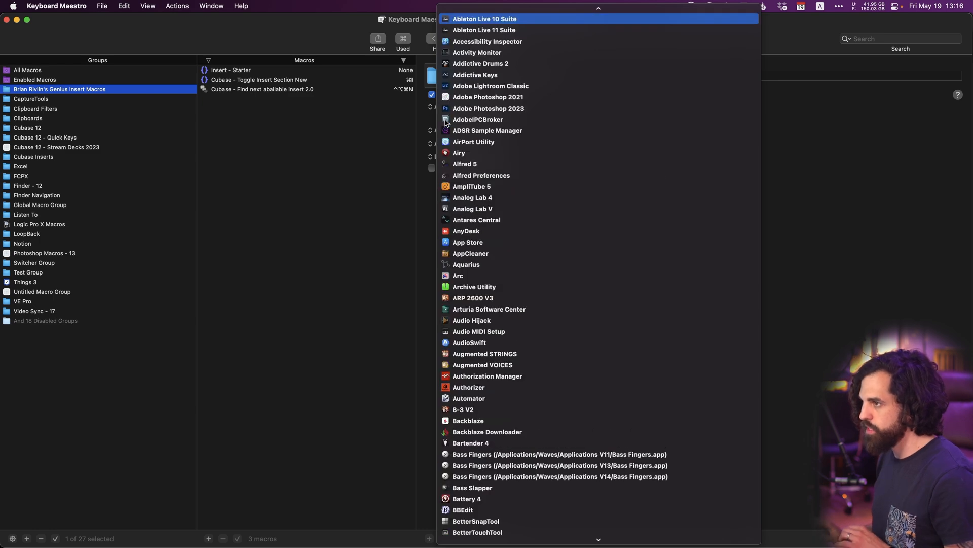
key("Down")
key("Return")
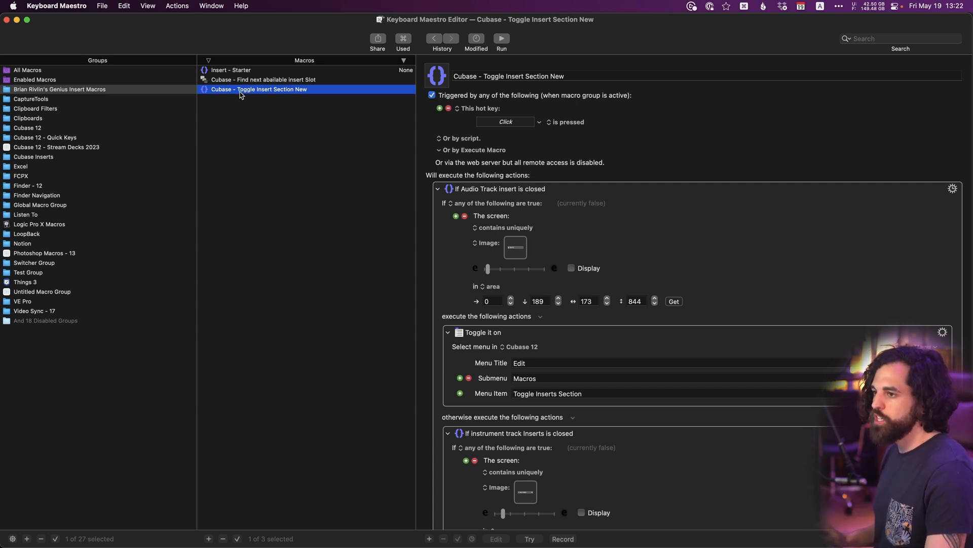
- Switch to Cubase, collapse the GTR track's Inserts section, test the plugin list hotkey on it, and dismiss the list
key("super+Tab")
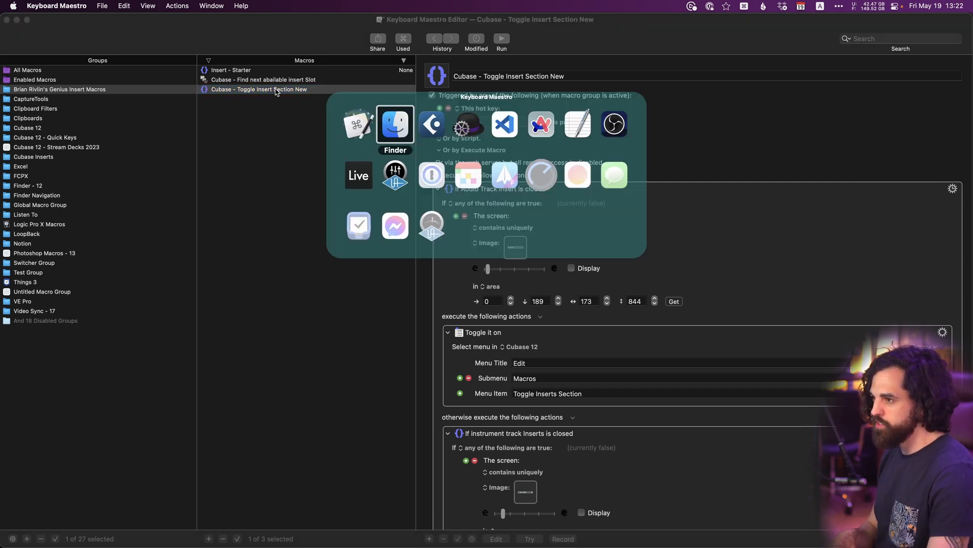
key("super+Tab")
left_click(638, 272)
left_click(297, 293)
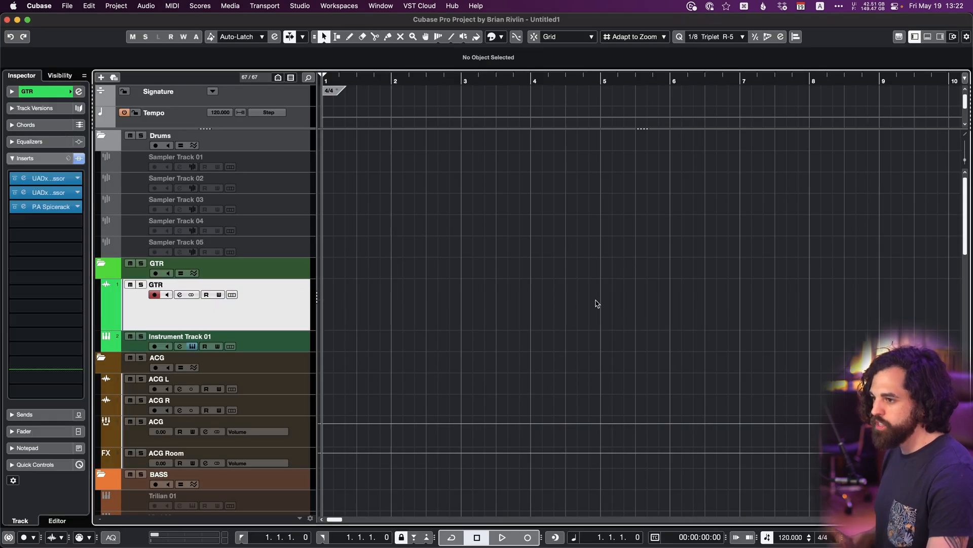
left_click(36, 158)
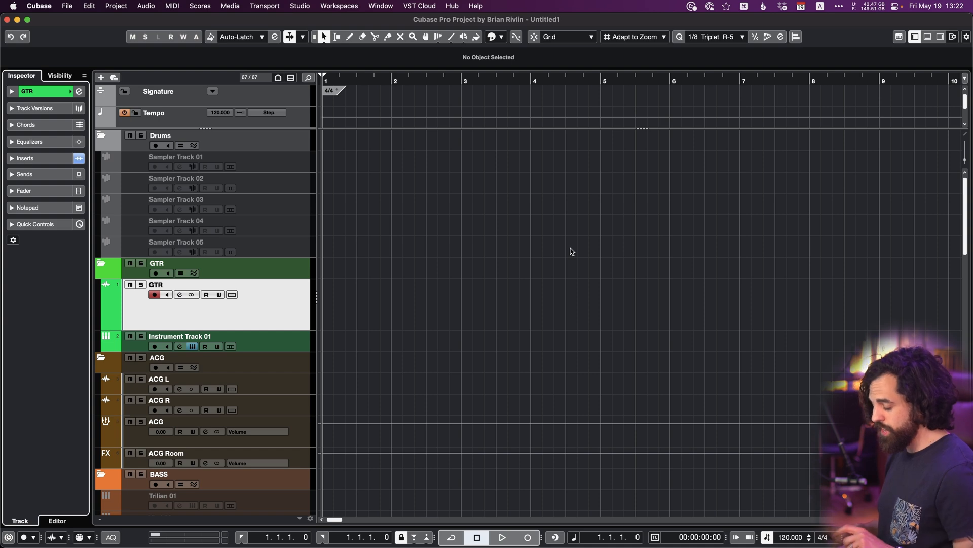
key("ctrl+space")
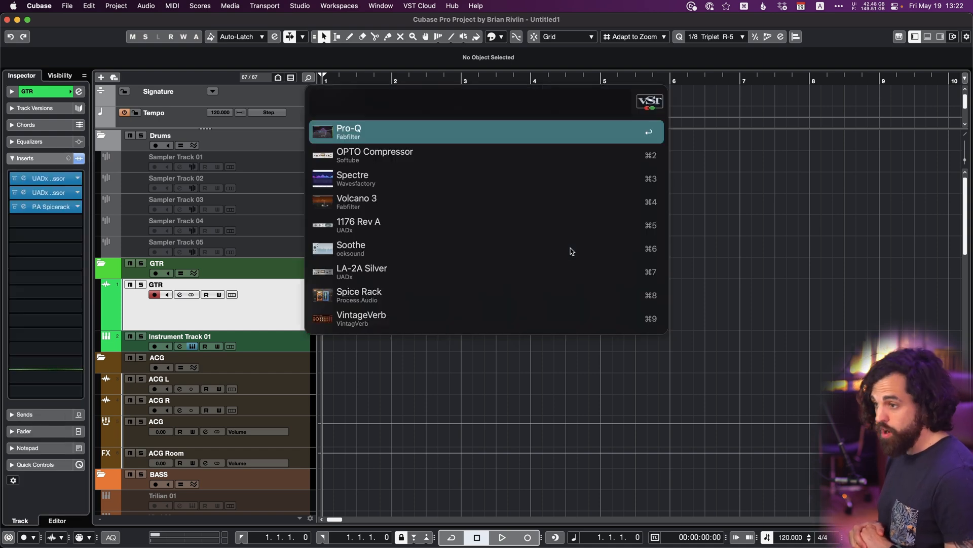
left_click(772, 290)
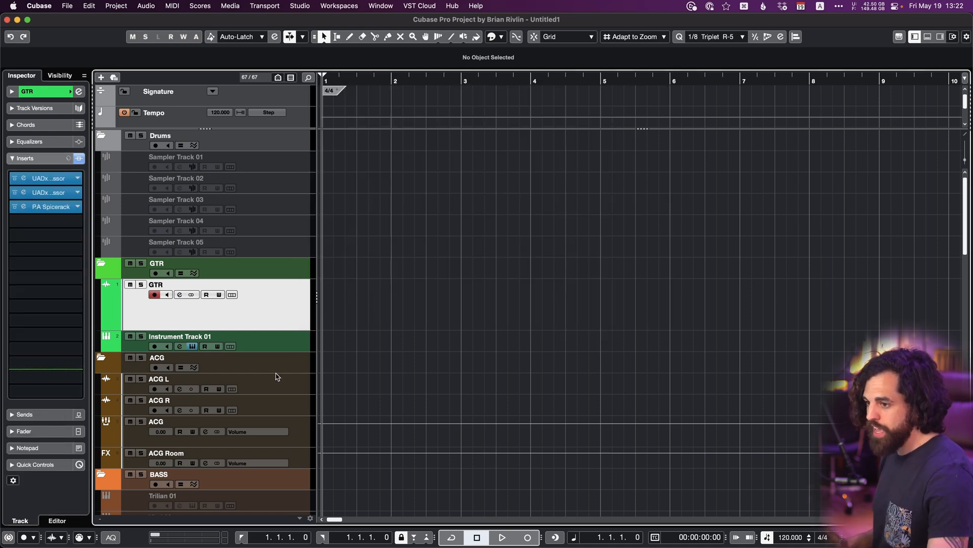
- Test the plugin list hotkey on the ACG group track with its Inserts section collapsed, and dismiss the list
left_click(308, 433)
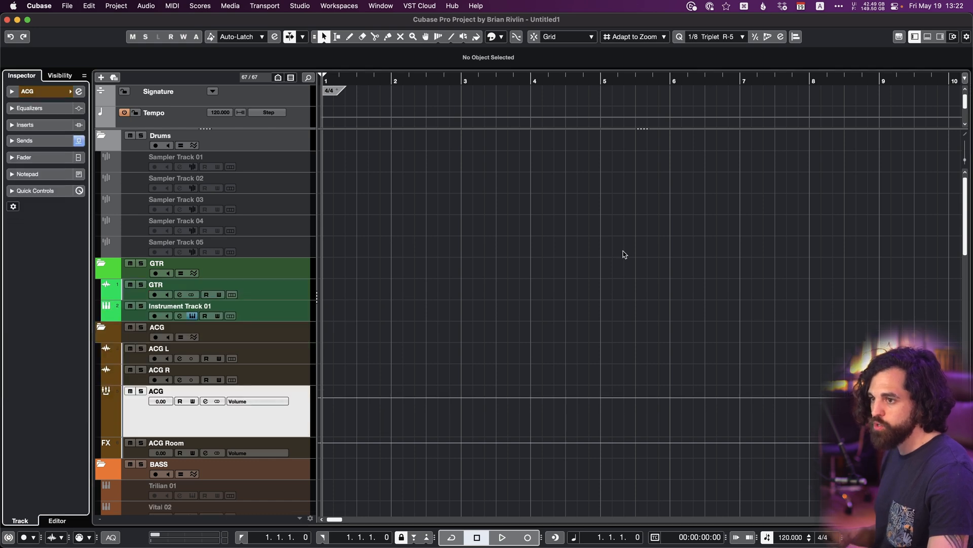
key("ctrl+space")
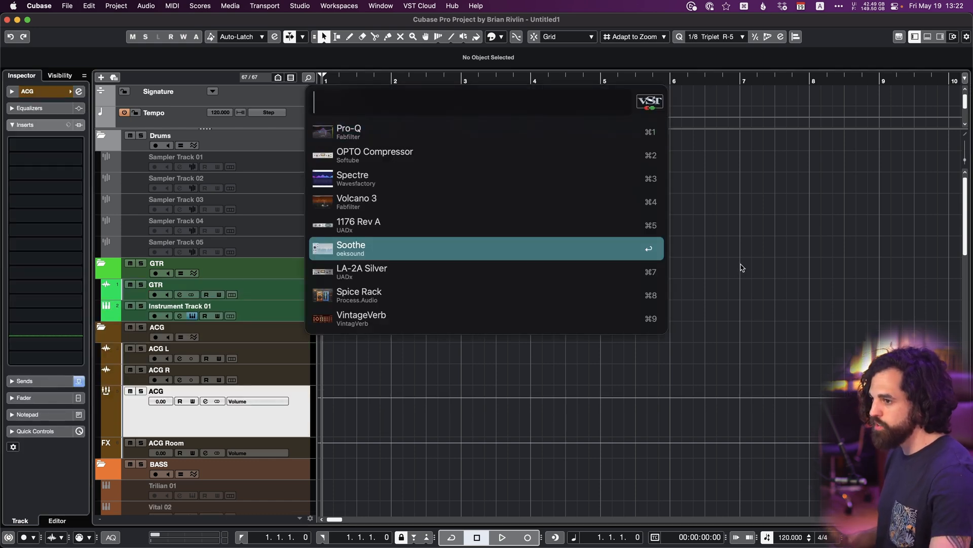
left_click(300, 317)
- Expand the Serum section of Instrument Track 01, test the plugin list hotkey on that track, and dismiss the list
left_click(272, 317)
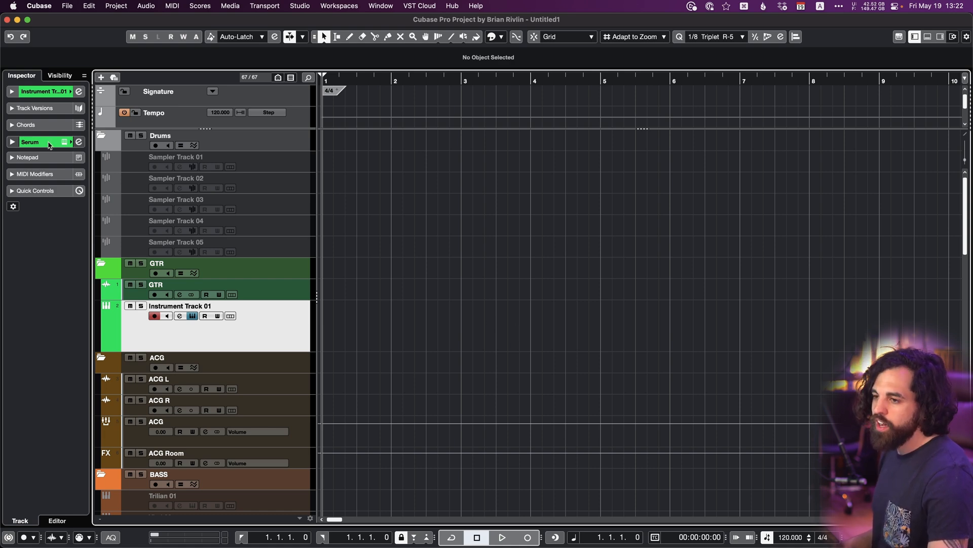
left_click(49, 141)
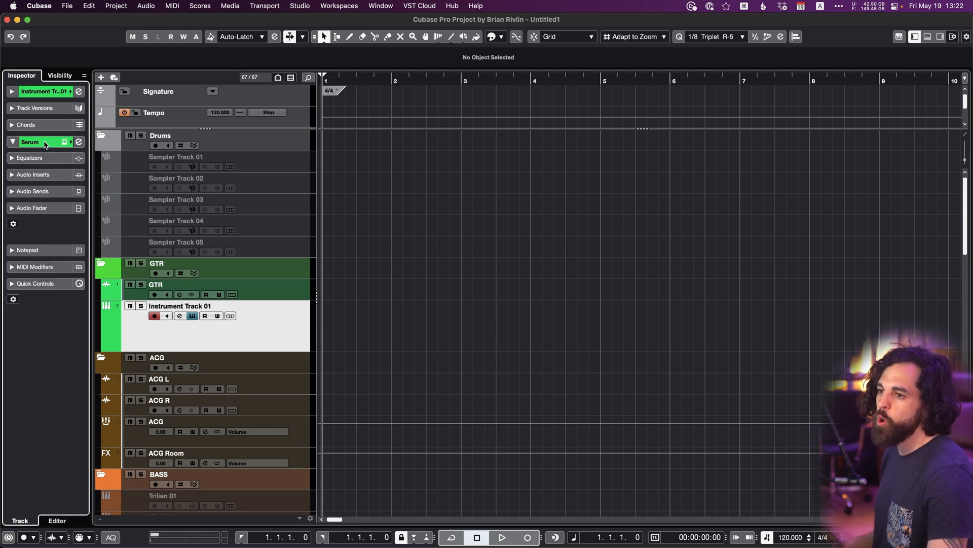
key("alt+space")
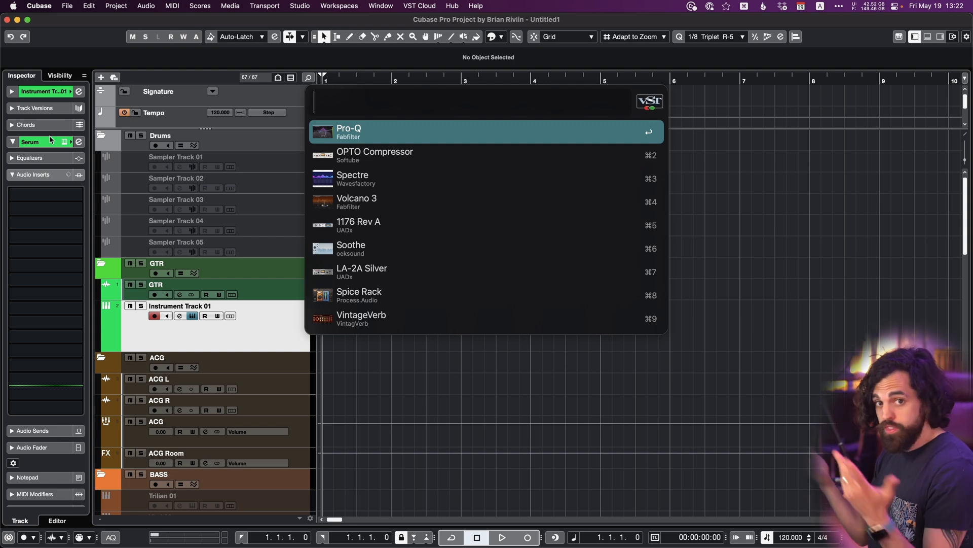
left_click(862, 196)
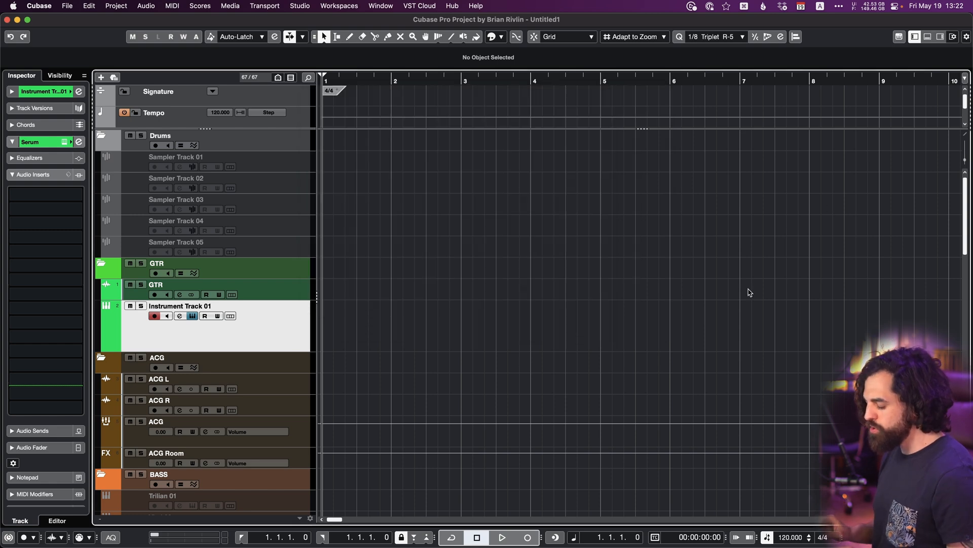
- Switch to Alfred Preferences to check the Hotkey object that triggers the plugin list workflow
key("super+Tab")
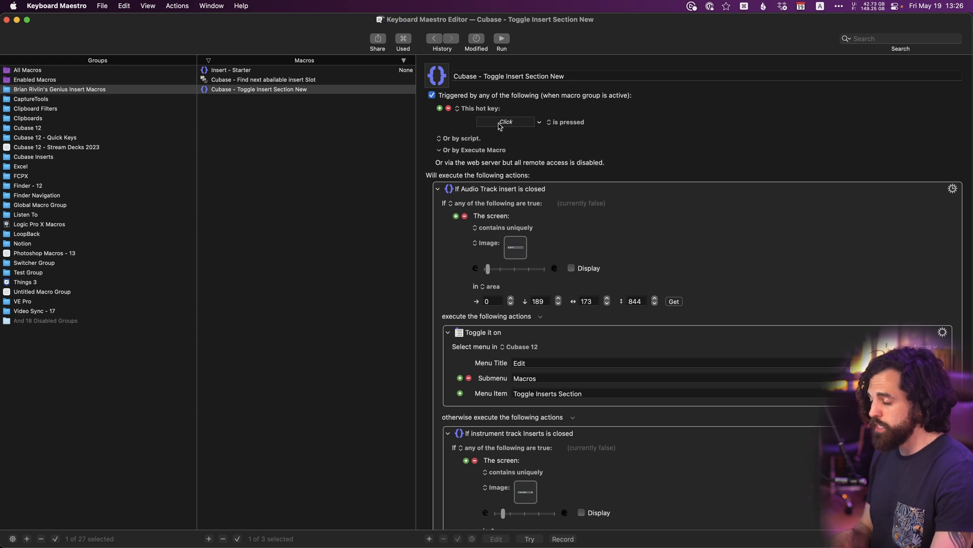
key("super+Tab")
key("super+Tab")
key("super+Tab")
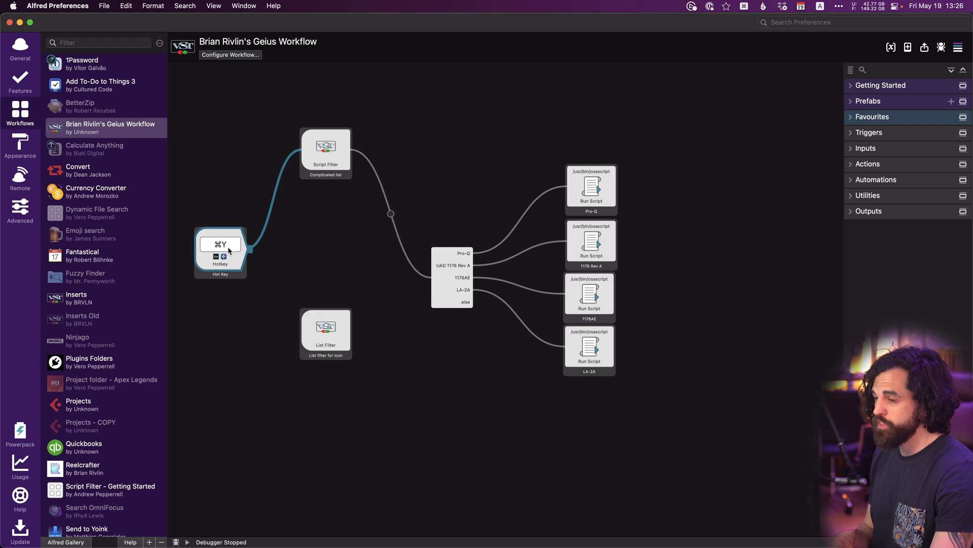
- Return to Keyboard Maestro to view the hot key trigger of the Cubase - Toggle Insert Section New macro
key("super+Tab")
key("super+Tab")
key("super+shift+Tab")
key("super+shift+Tab")
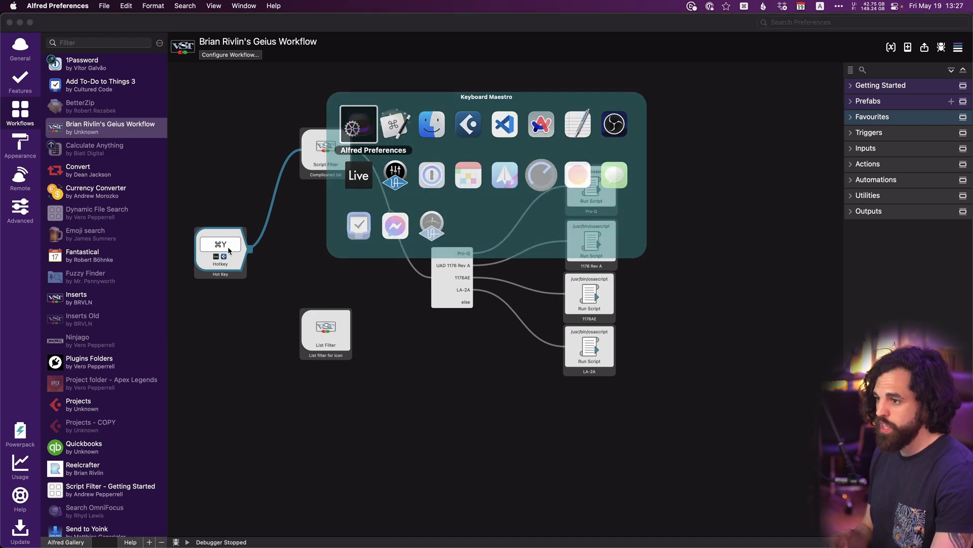
key("super+Tab")
key("super+Tab")
key("super+Tab")
key("super+shift+Tab")
key("super+shift+Tab")
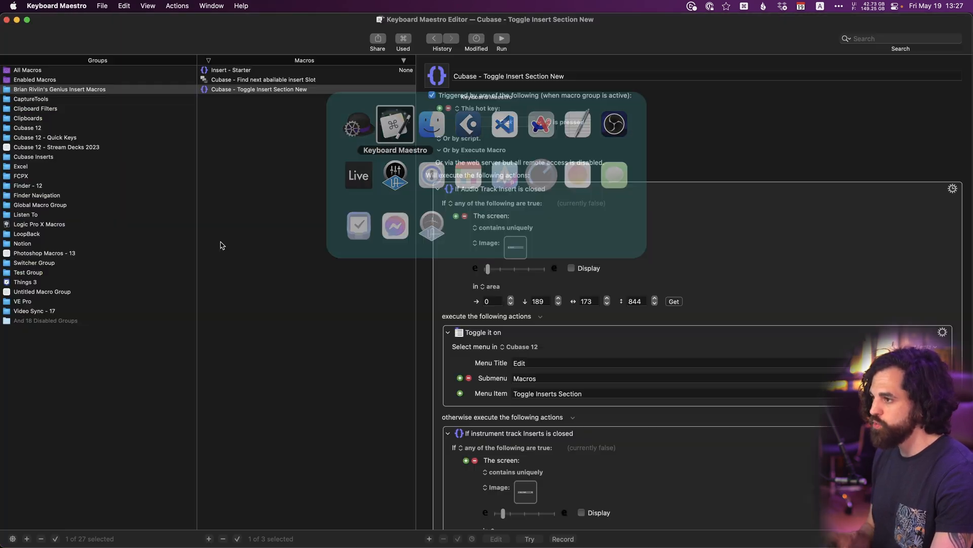
- Switch to Cubase, expand the audio inserts of Instrument Track 01 and remove the plug-in from the first slot
scroll(486, 202, "down", 2)
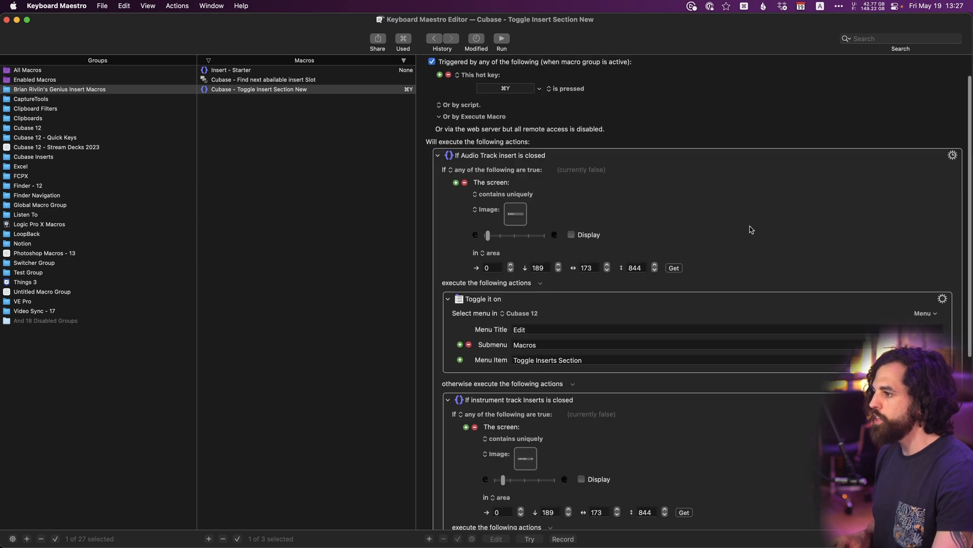
scroll(595, 255, "down", 6)
scroll(595, 255, "up", 7)
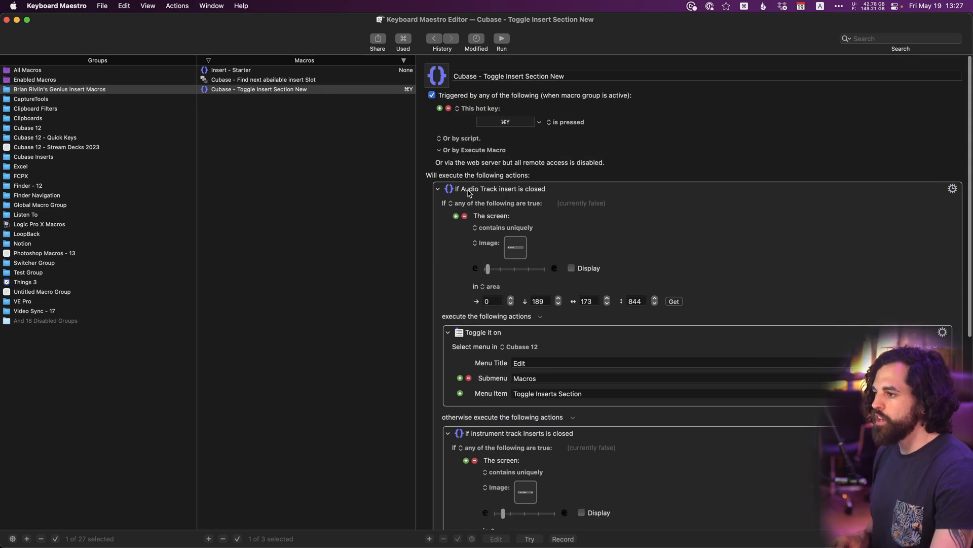
scroll(542, 191, "down", 2)
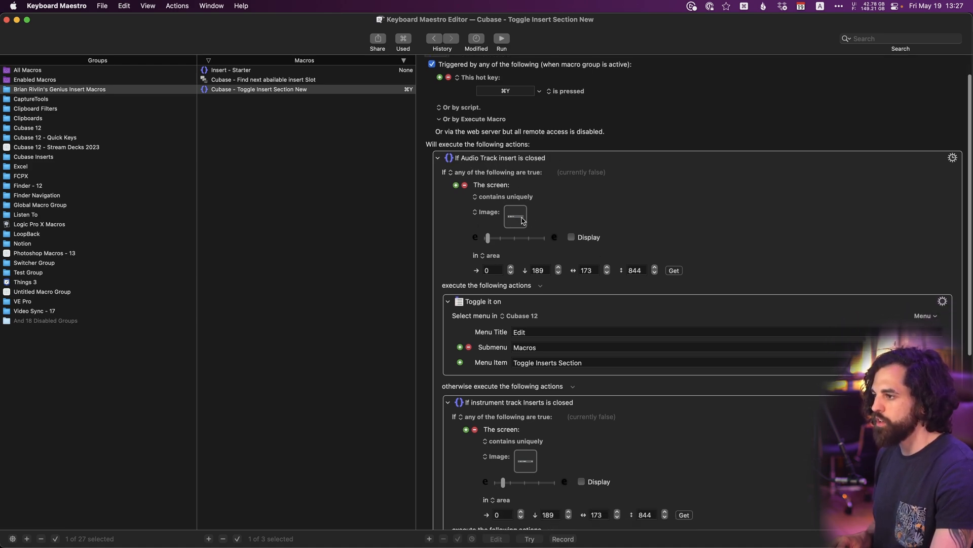
key("super+Tab")
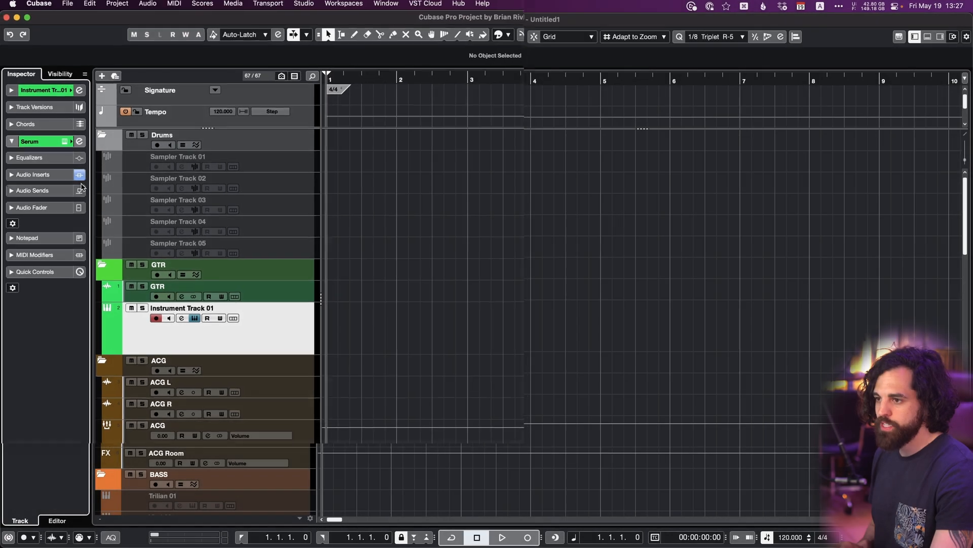
left_click(66, 174)
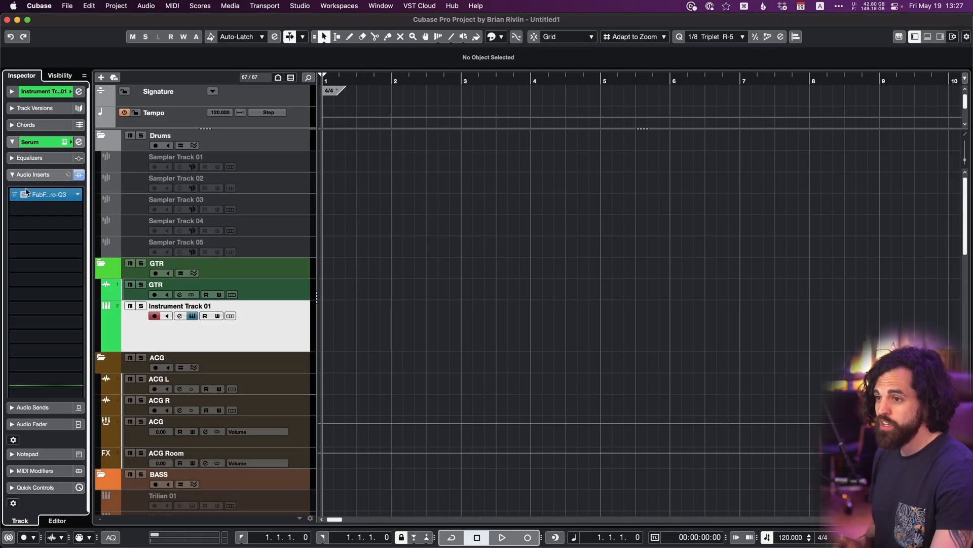
left_click(77, 196)
left_click(43, 214)
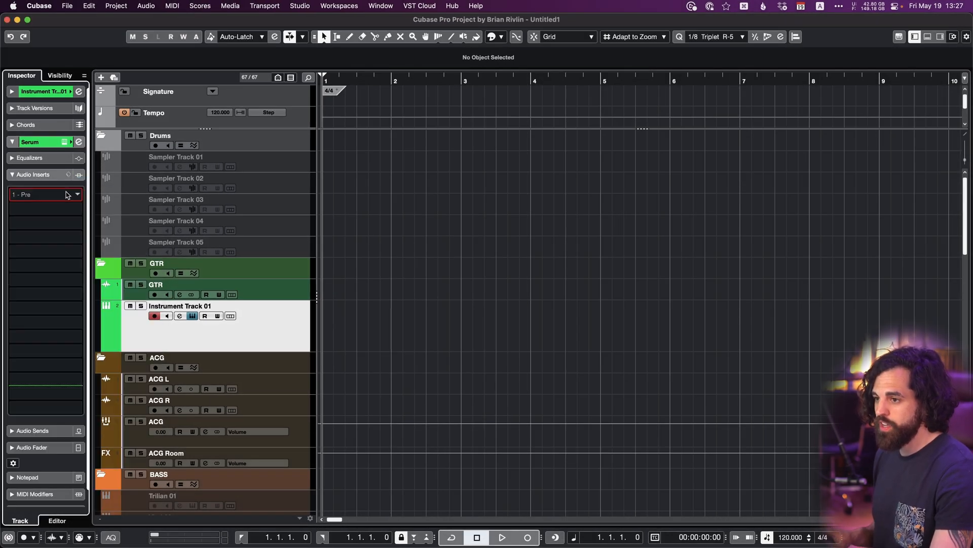
- Load FabFilter Pro-Q 3 in the first insert slot of Instrument Track 01 and bypass the audio inserts
left_click(66, 194)
type("pro-q")
key("Return")
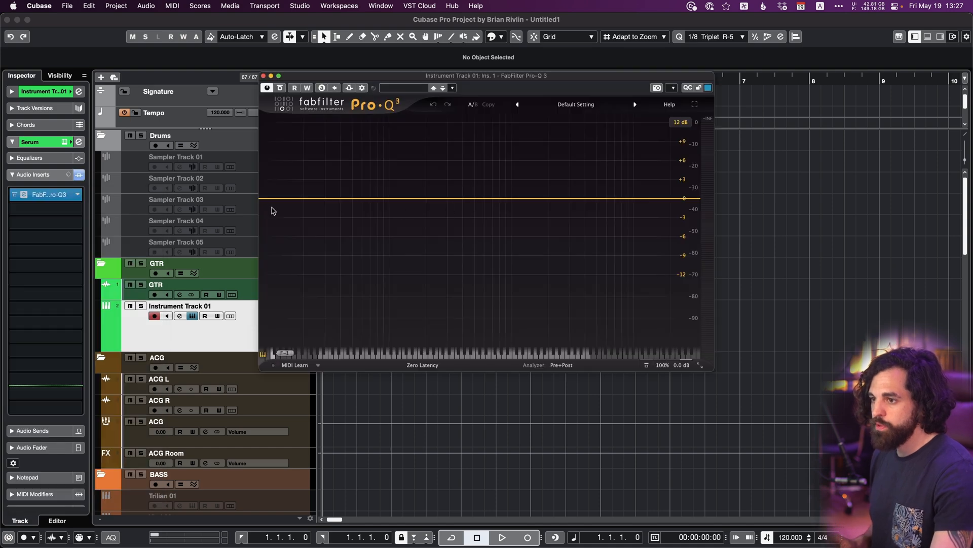
left_click(79, 174)
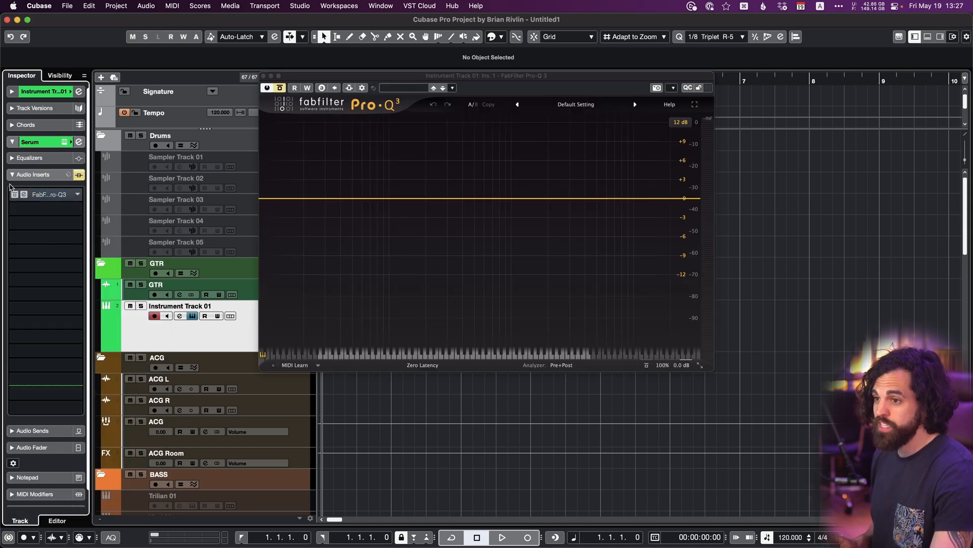
- Remove FabFilter Pro-Q 3 from the first insert slot and collapse the Audio Inserts section
left_click(77, 196)
left_click(43, 214)
left_click(9, 177)
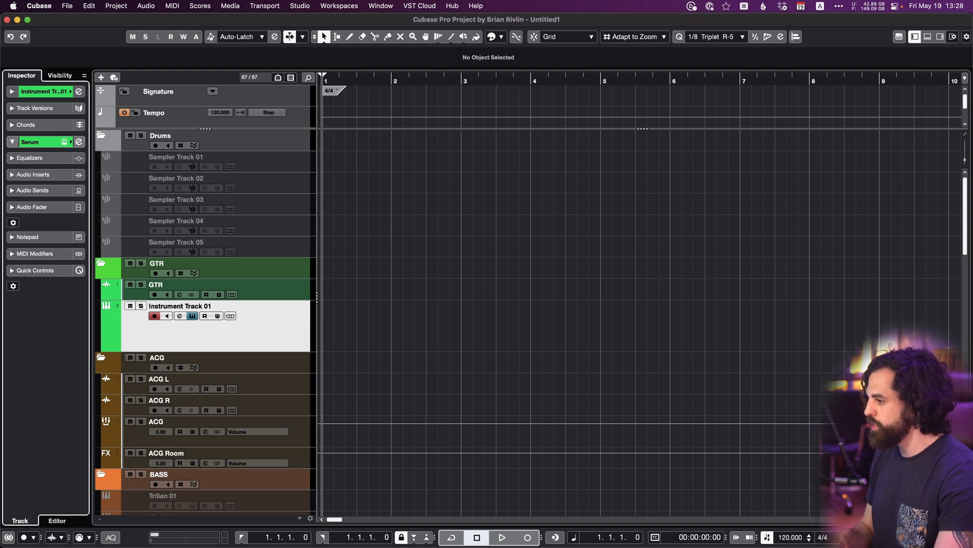
- Switch to Finder, open the Desktop folder in a new tab and preview Screen Shot 2023-05-19 at 1.28.08 PM
key("super+Tab")
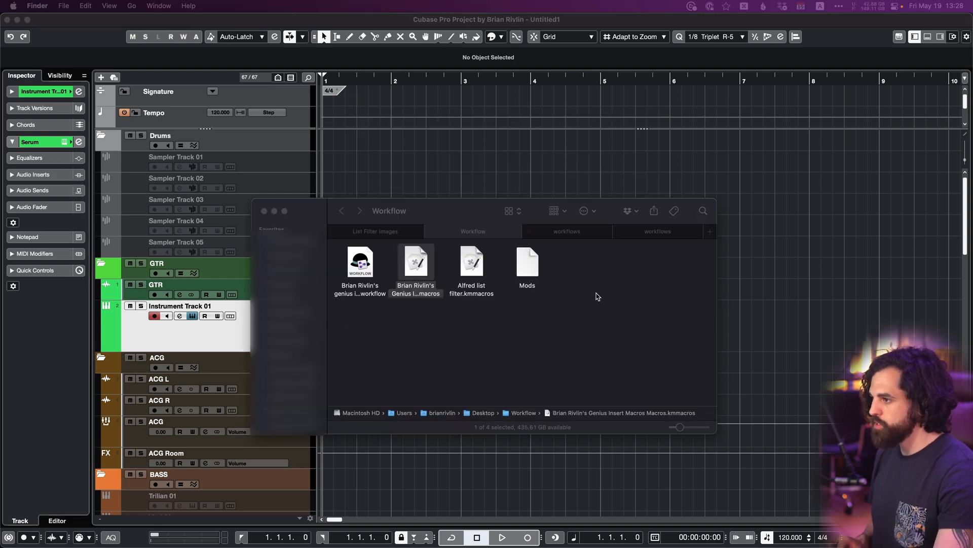
left_click(597, 296)
key("super+t")
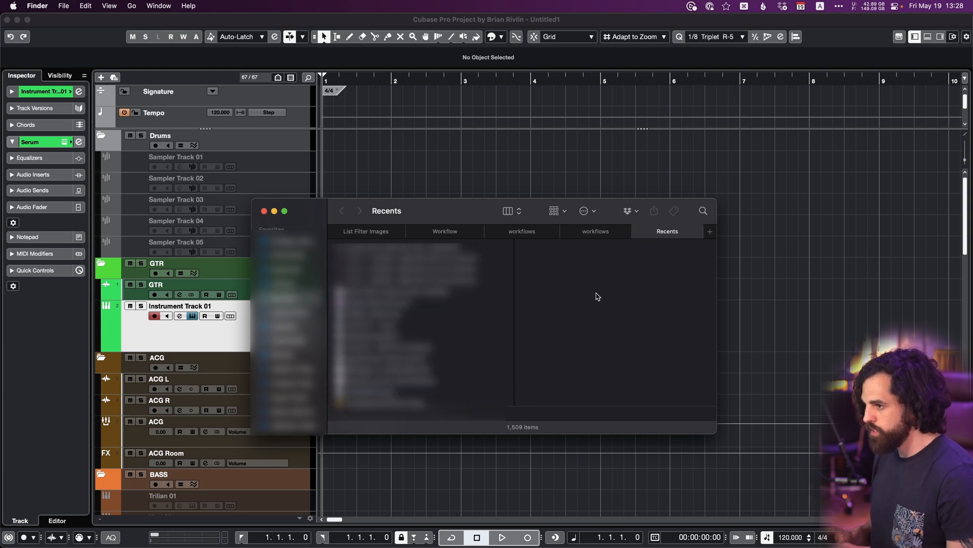
key("super+shift+d")
key("Down")
key("space")
key("space")
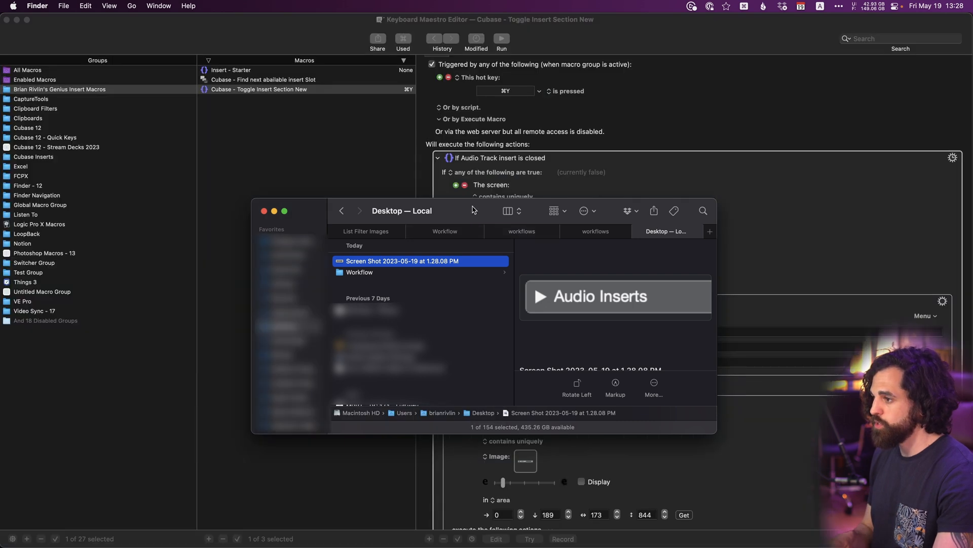
- Use the Audio Inserts screenshot from the Desktop as the image of the If Audio Track insert is closed condition
left_click_drag(475, 210, 611, 323)
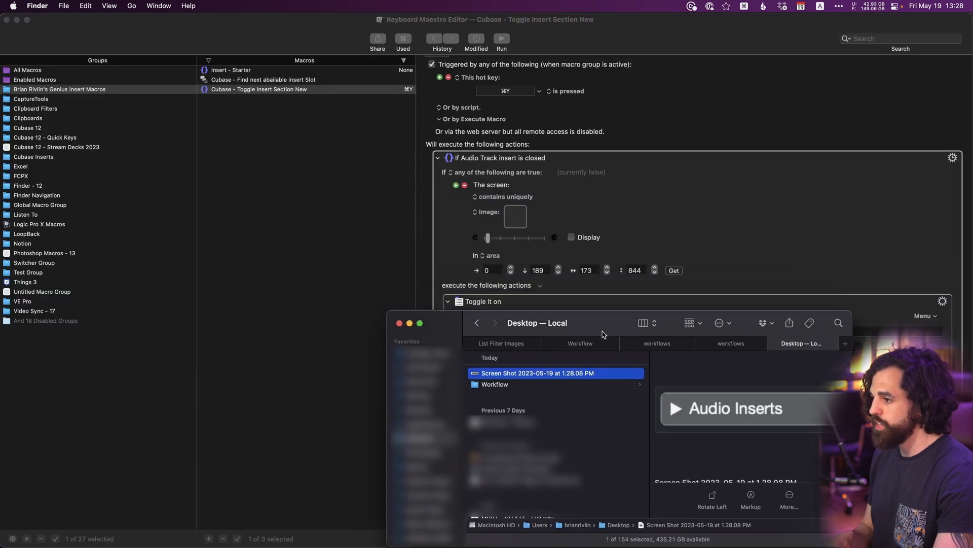
left_click_drag(560, 375, 516, 218)
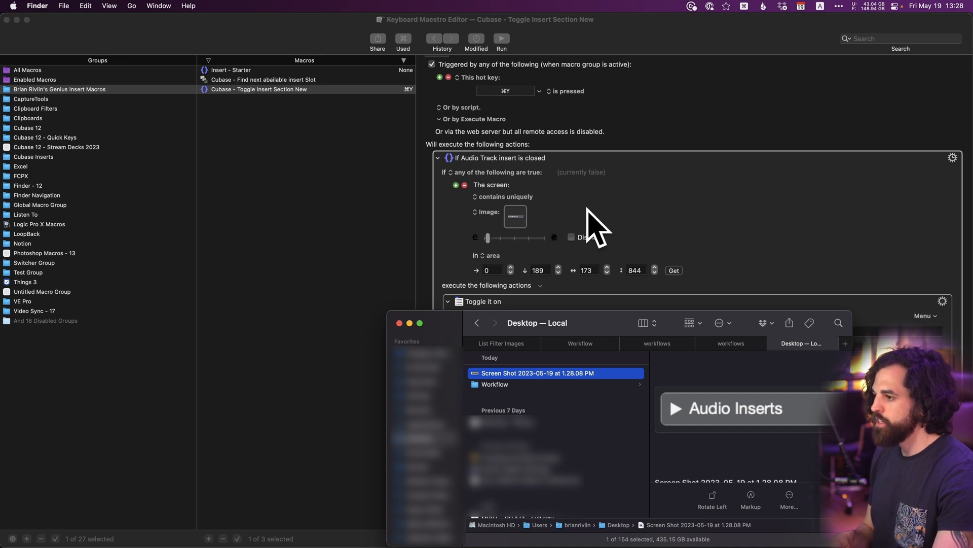
left_click(629, 217)
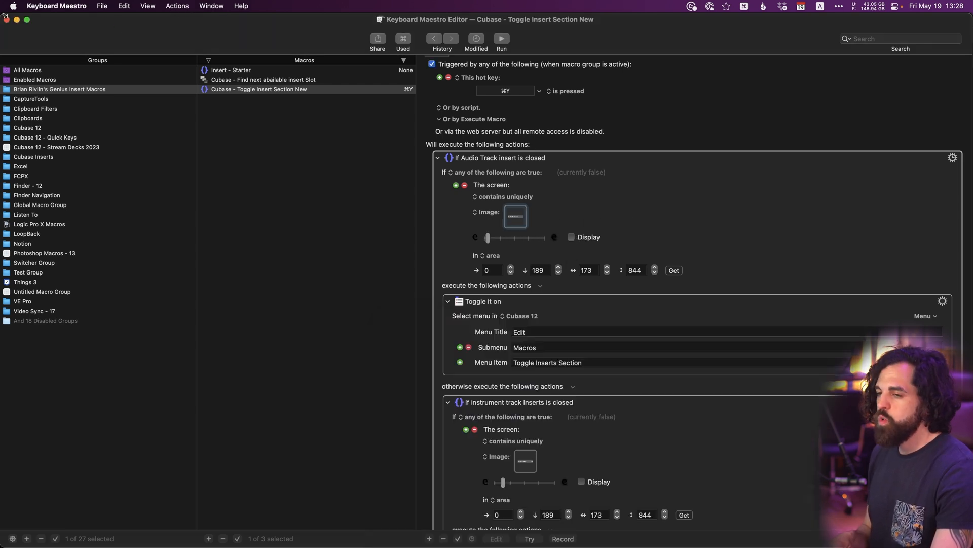
- Resize the Keyboard Maestro and Cubase windows so that both fit side by side
left_click_drag(6, 17, 561, 14)
left_click(424, 24)
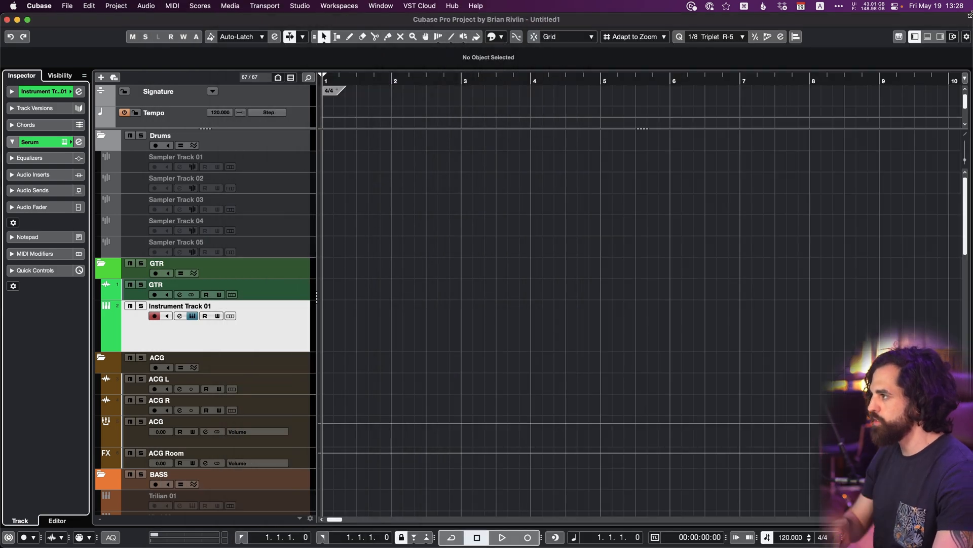
left_click_drag(968, 19, 577, 15)
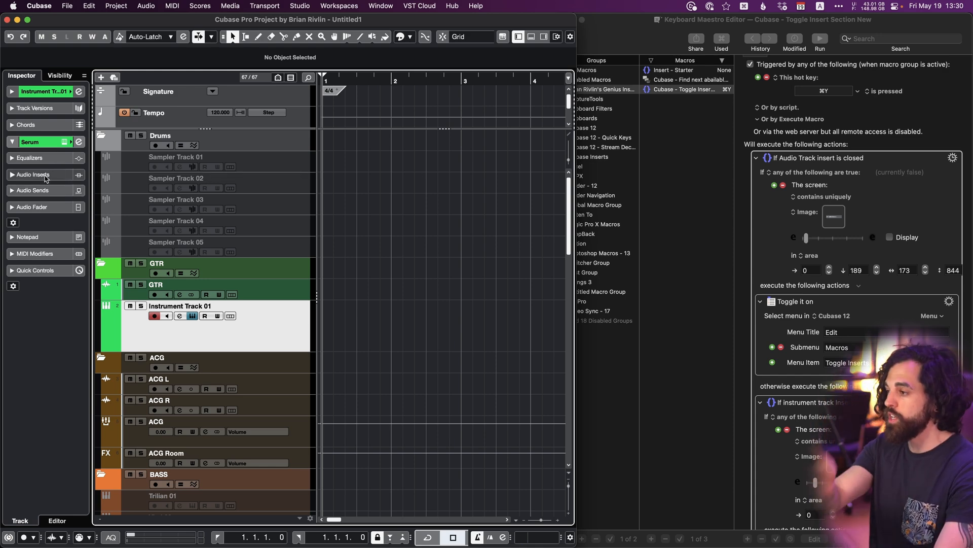
- Check which application the Toggle it on menu action targets in the macro
scroll(859, 137, "down", 3)
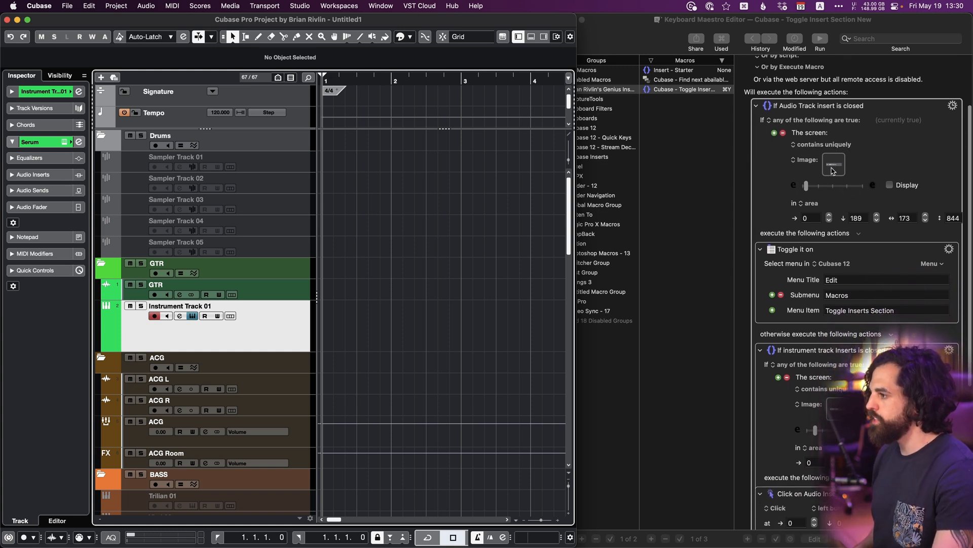
scroll(833, 218, "down", 1)
left_click(834, 274)
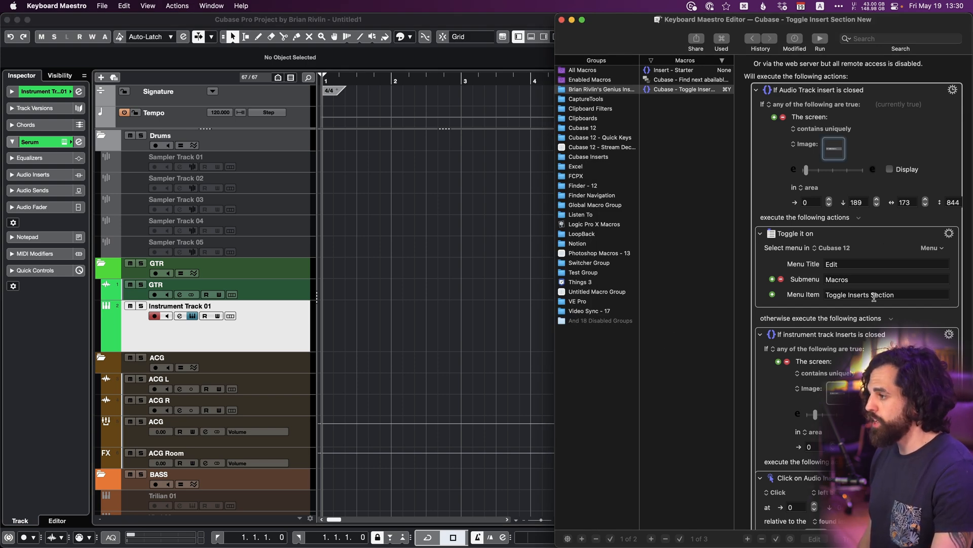
left_click(838, 248)
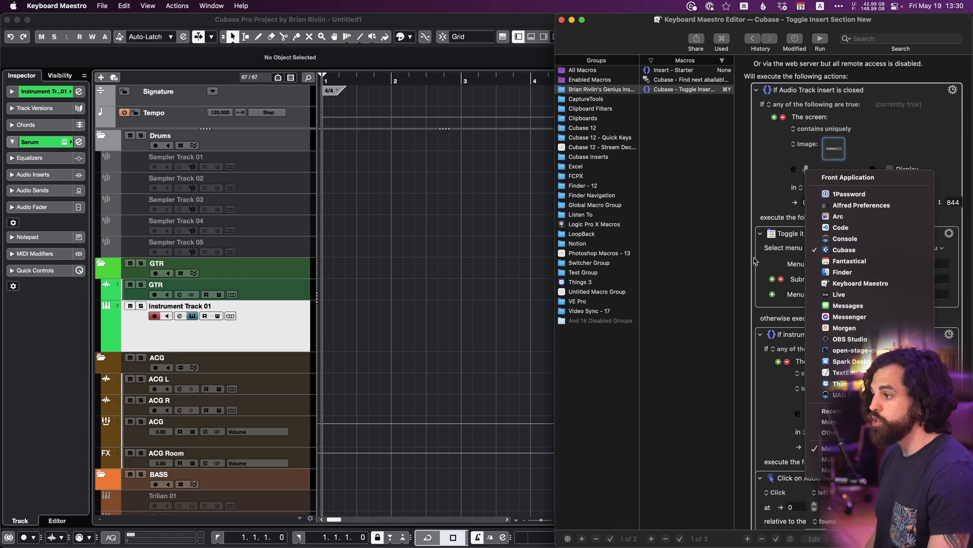
left_click(756, 261)
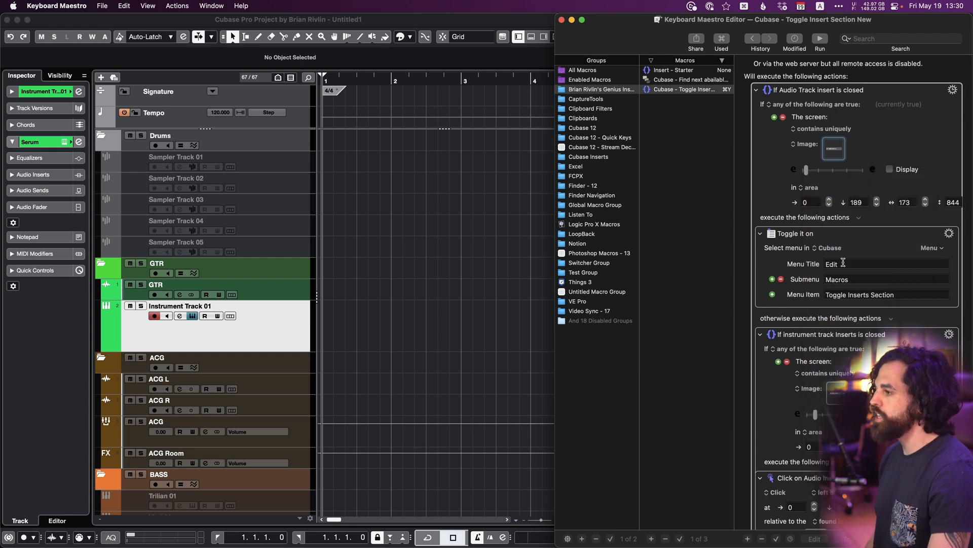
- Open Cubase's Key Commands and create a new macro named Toggle Insert Section 2
left_click(448, 285)
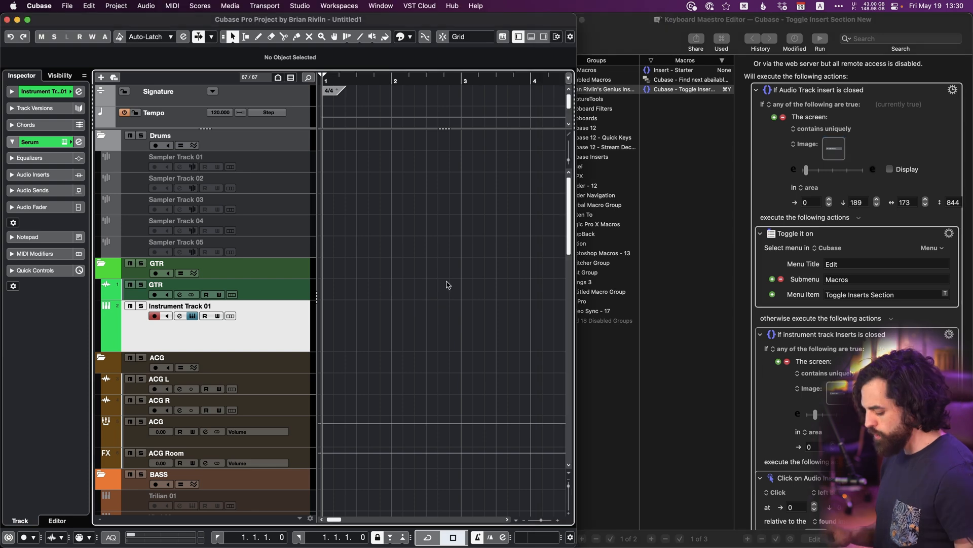
left_click(67, 5)
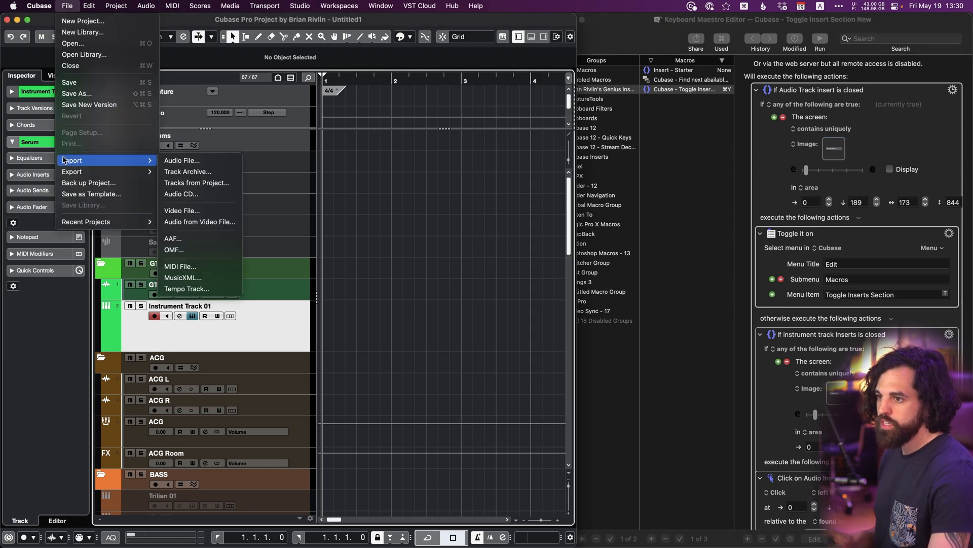
left_click(361, 339)
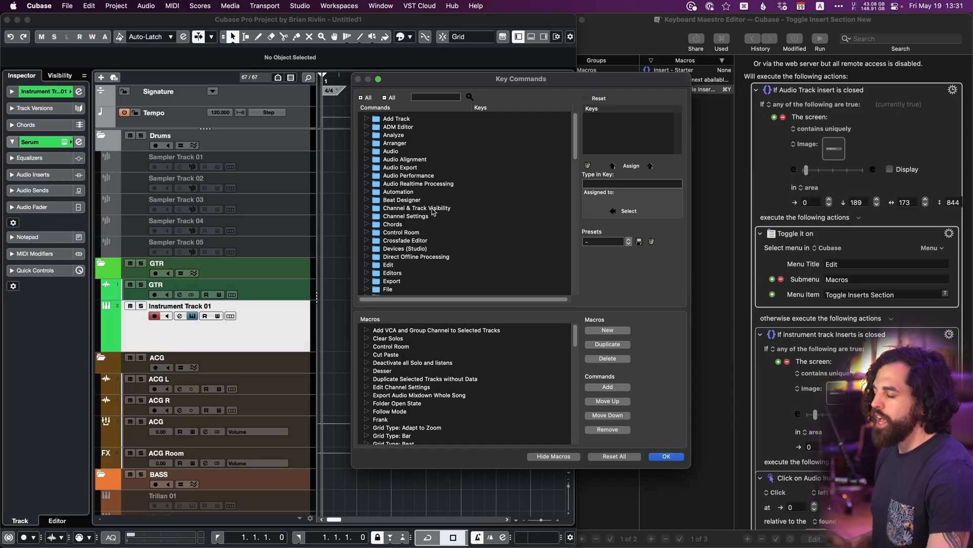
left_click(608, 332)
double_click(388, 383)
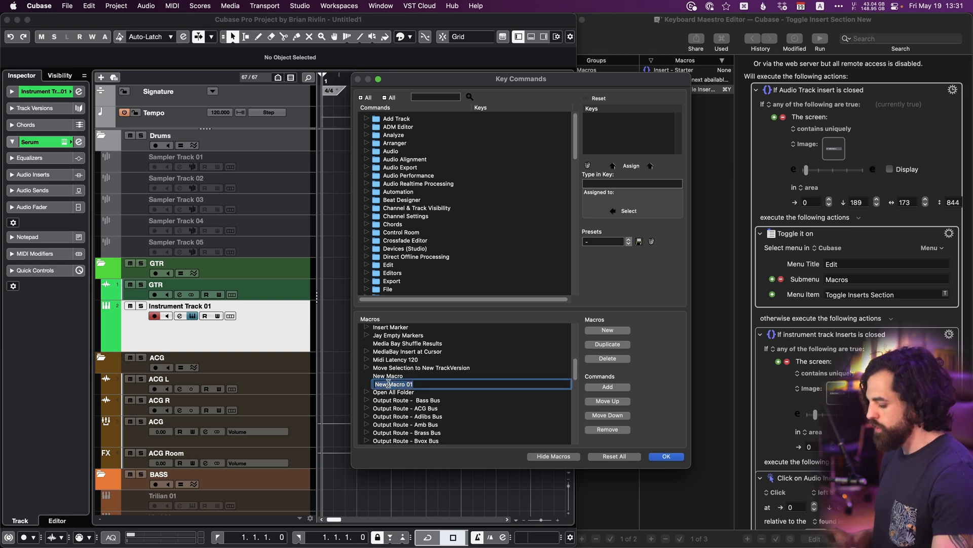
type("Toggle Insert Section 2")
key("Return")
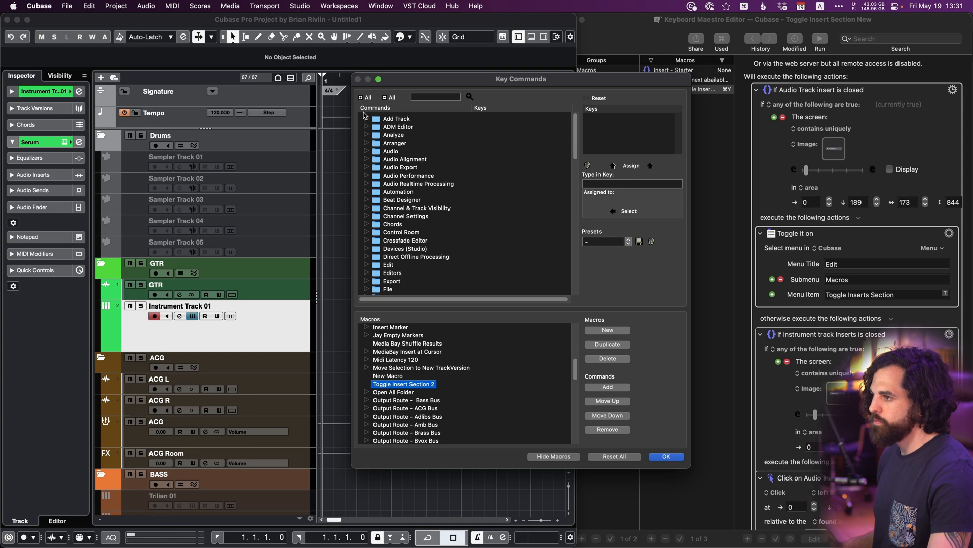
- Search the key commands for section, add Inspector's Toggle Inserts Section command to the Toggle Insert Section 2 macro and confirm
type("s")
type("ection")
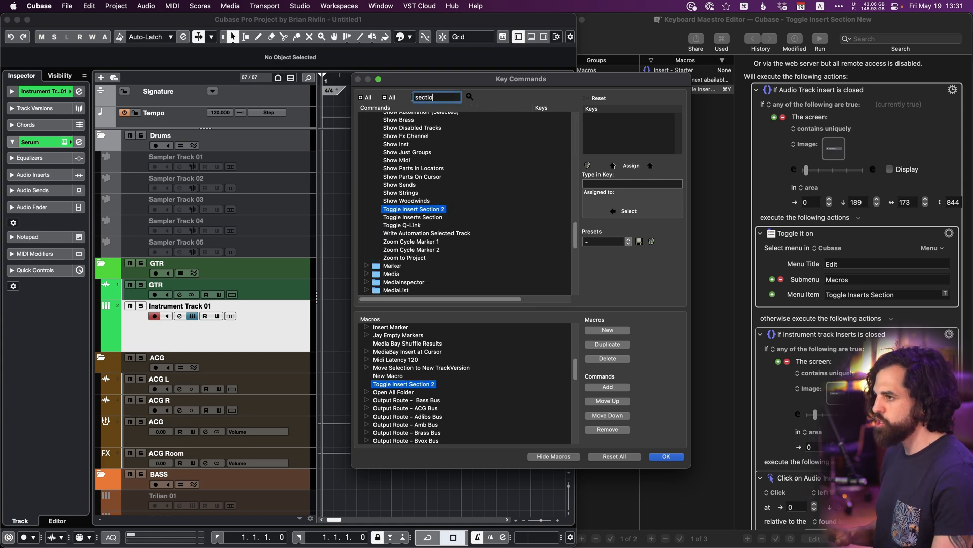
left_click(470, 97)
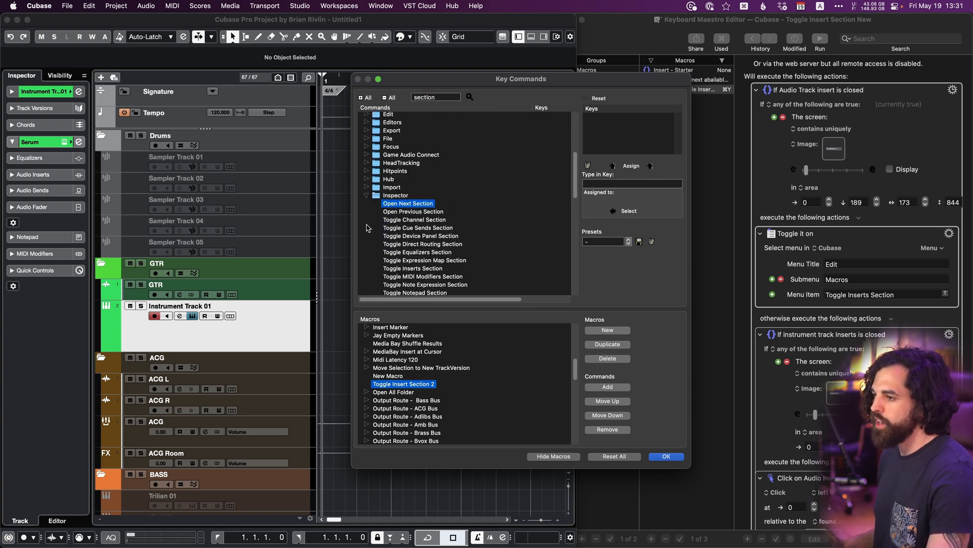
scroll(394, 213, "down", 3)
left_click(406, 240)
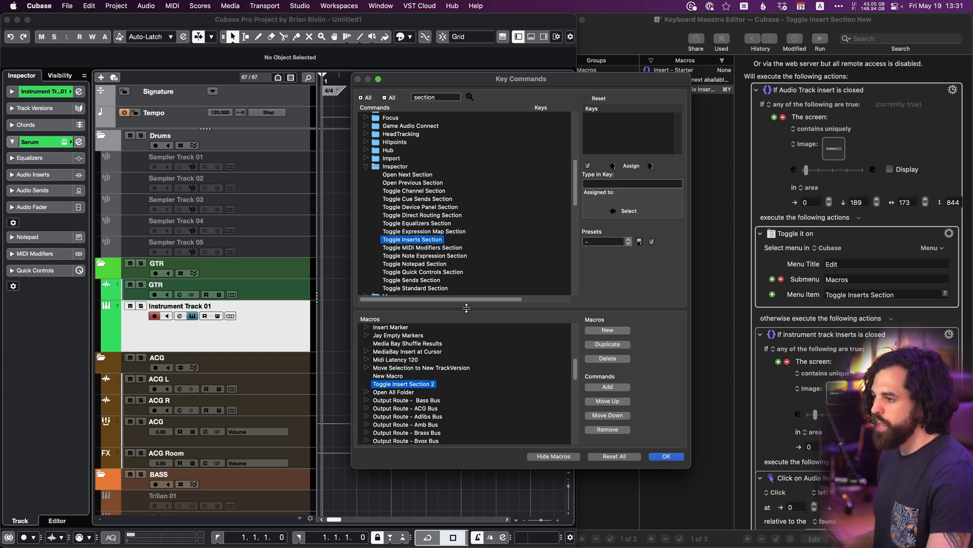
left_click(601, 388)
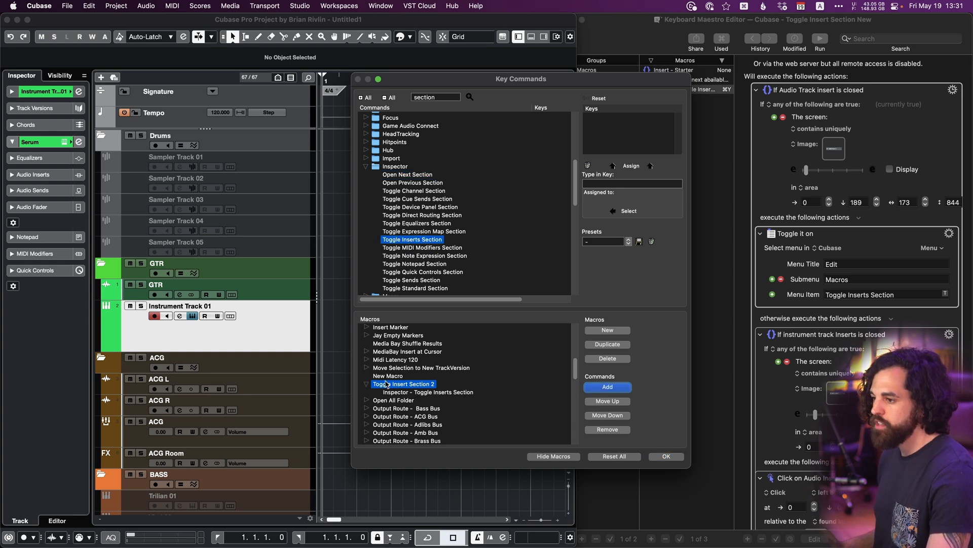
left_click(667, 458)
- Locate the Toggle Insert Section 2 macro among Cubase's macros
left_click(92, 4)
key("m")
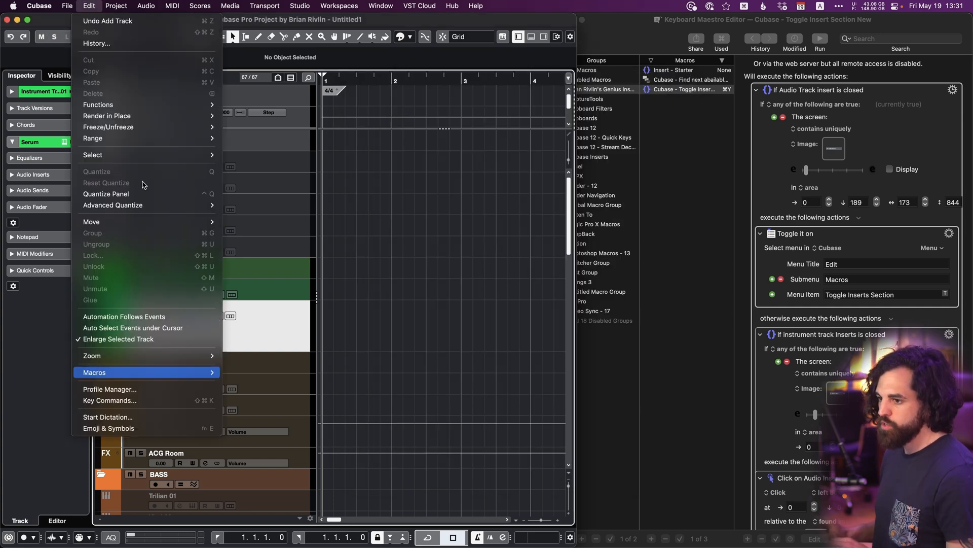
key("Right")
key("t")
key("Down")
key("Up")
key("Down")
key("Up")
key("Down")
key("Up")
key("Return")
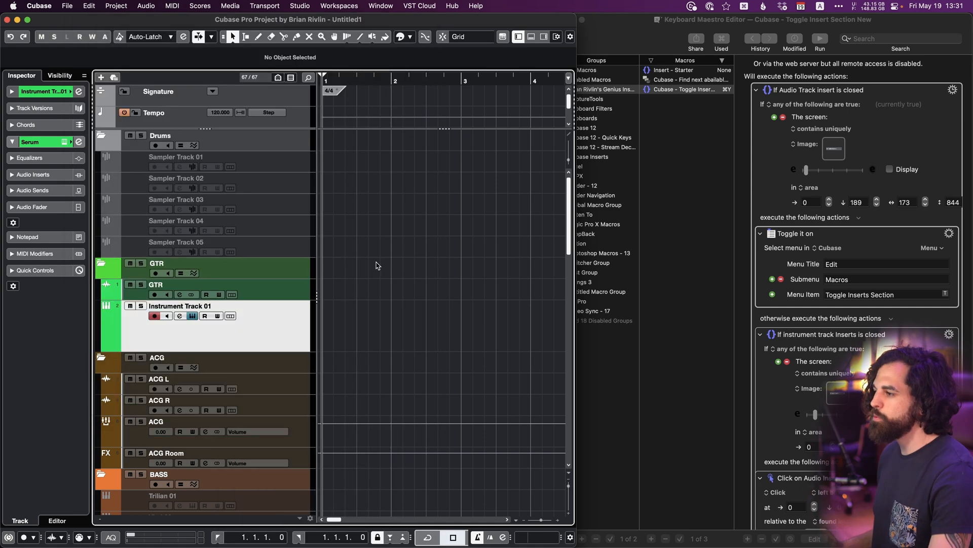
- Quit Keyboard Maestro and relaunch it
left_click(900, 249)
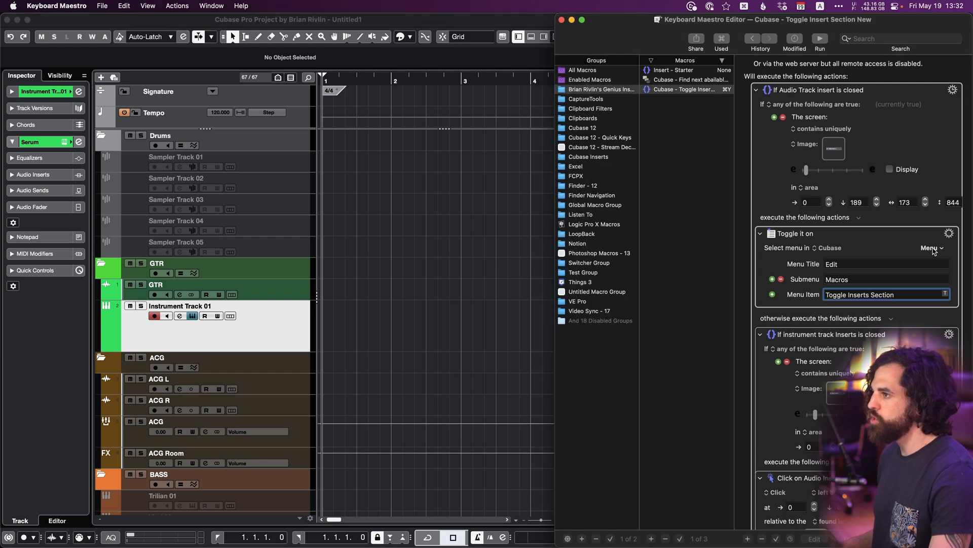
key("super+q")
key("super+space")
type("kwey")
key("BackSpace")
key("BackSpace")
key("BackSpace")
type("ey")
key("Return")
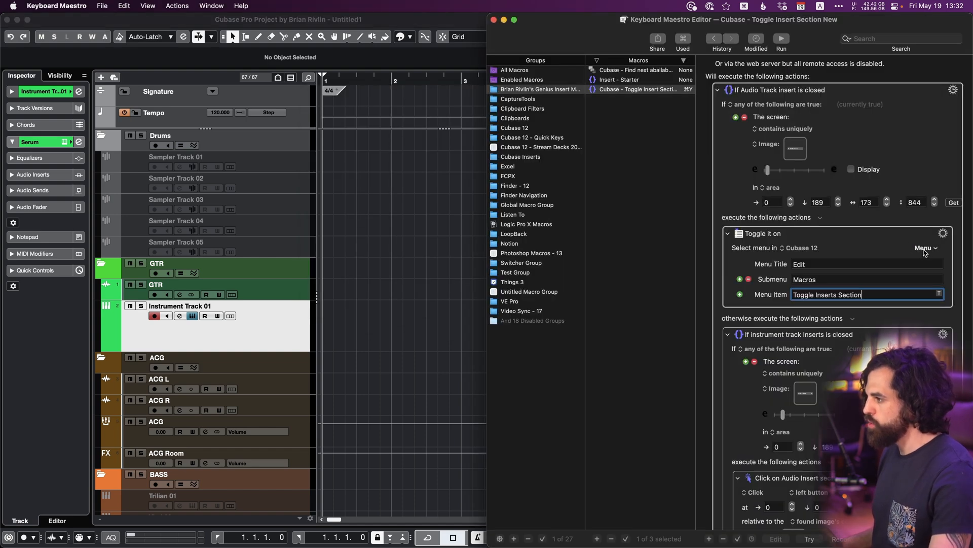
- Browse the Edit menu's Macros entries available for the Toggle it on action, and check Cubase's own Edit menu
left_click(925, 248)
mouse_move(882, 313)
mouse_move(817, 345)
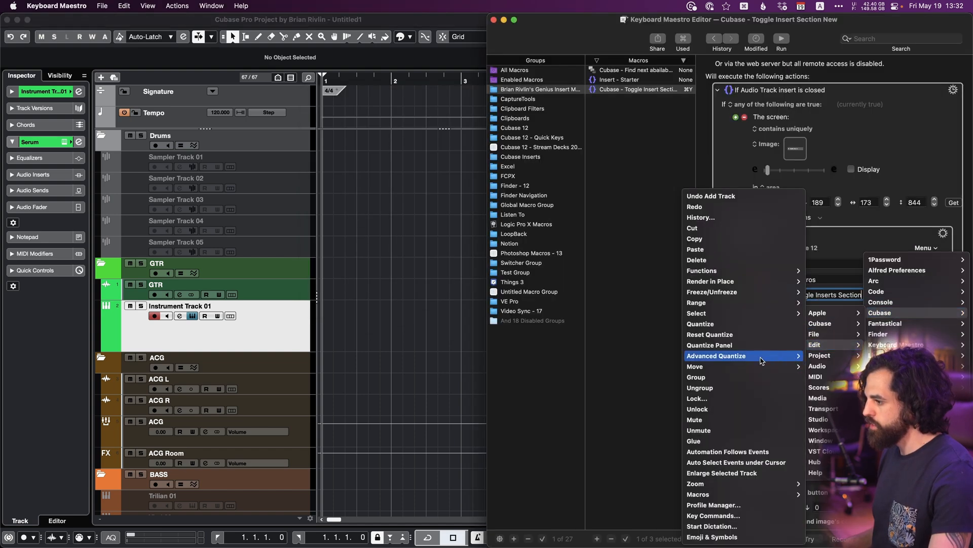
mouse_move(734, 494)
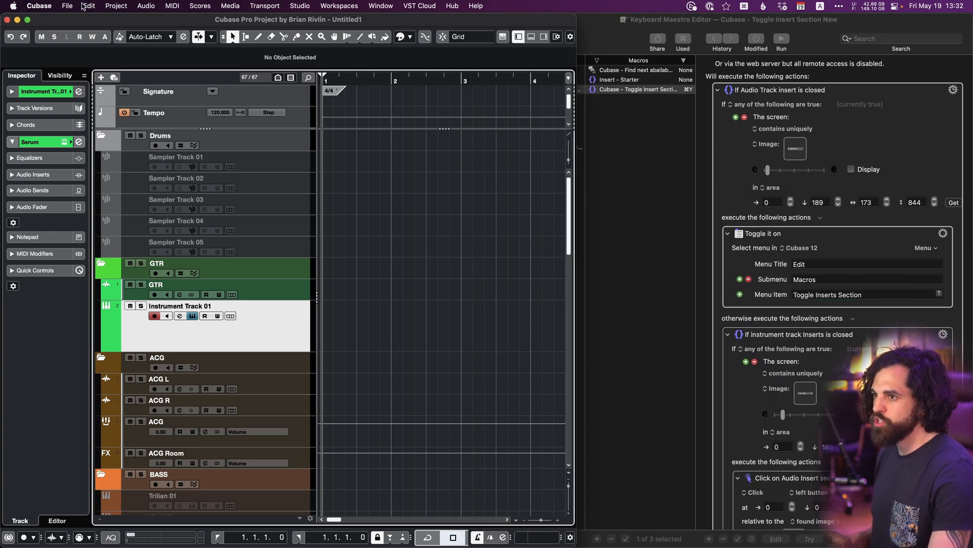
left_click(86, 5)
mouse_move(116, 6)
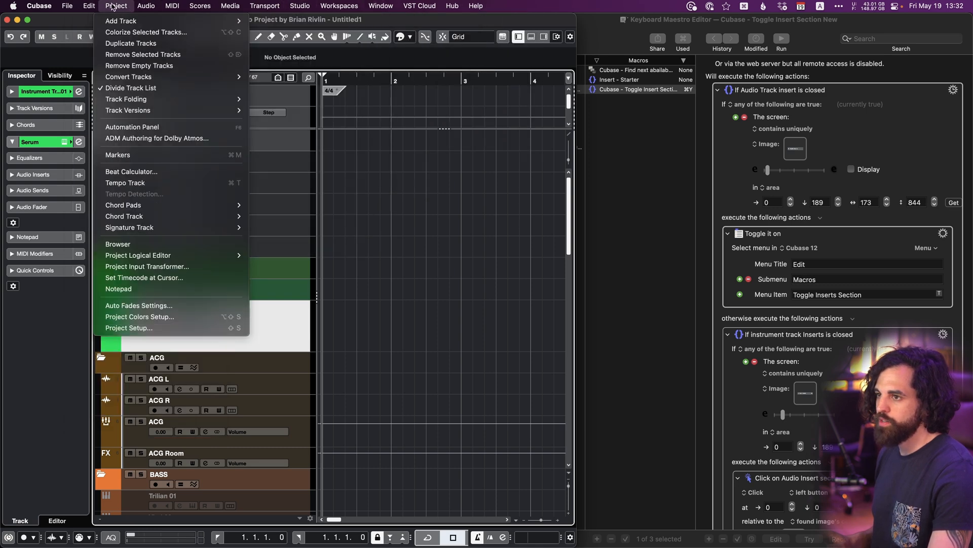
left_click(396, 316)
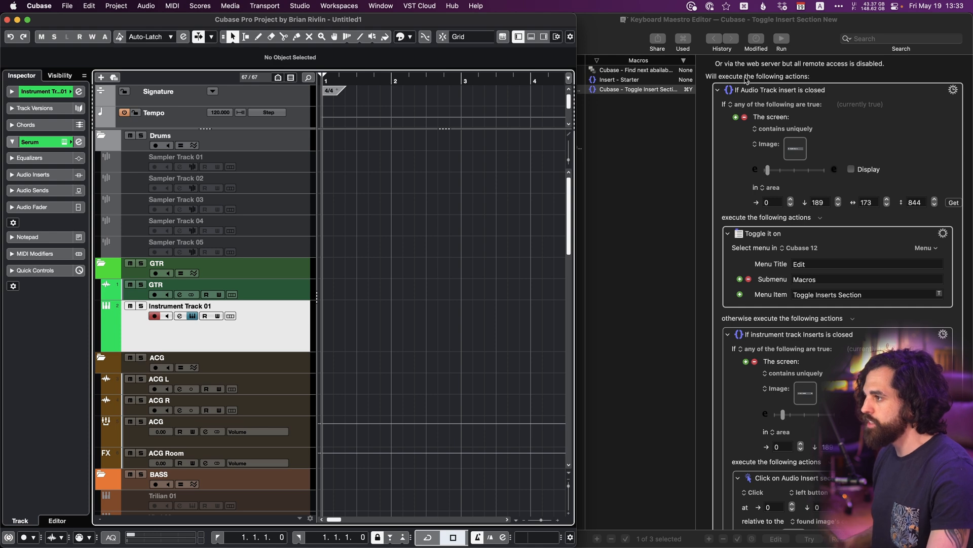
- Compare the GTR audio track's Inserts section with Instrument Track 01's Audio Inserts section, and review the macro's two closed-insert conditions
scroll(764, 100, "down", 3)
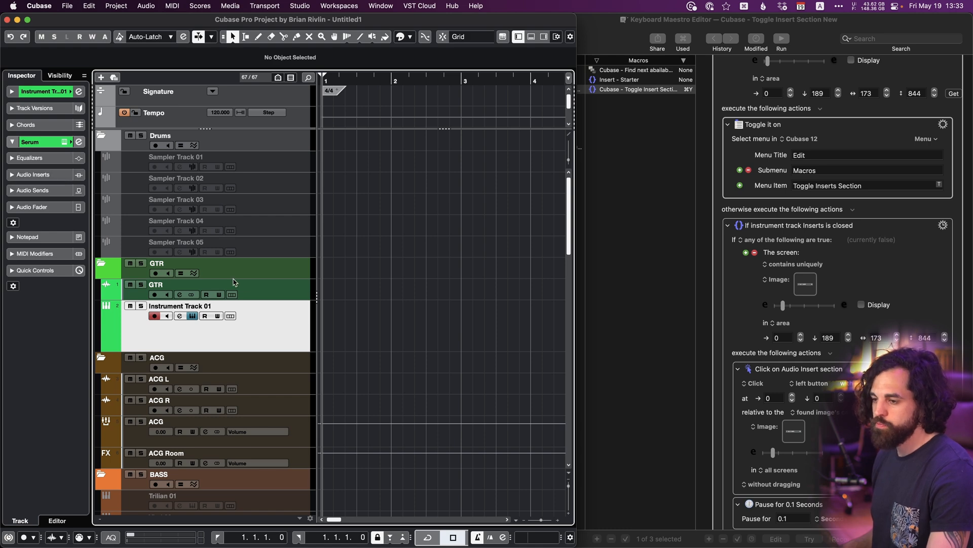
left_click(290, 292)
left_click(63, 157)
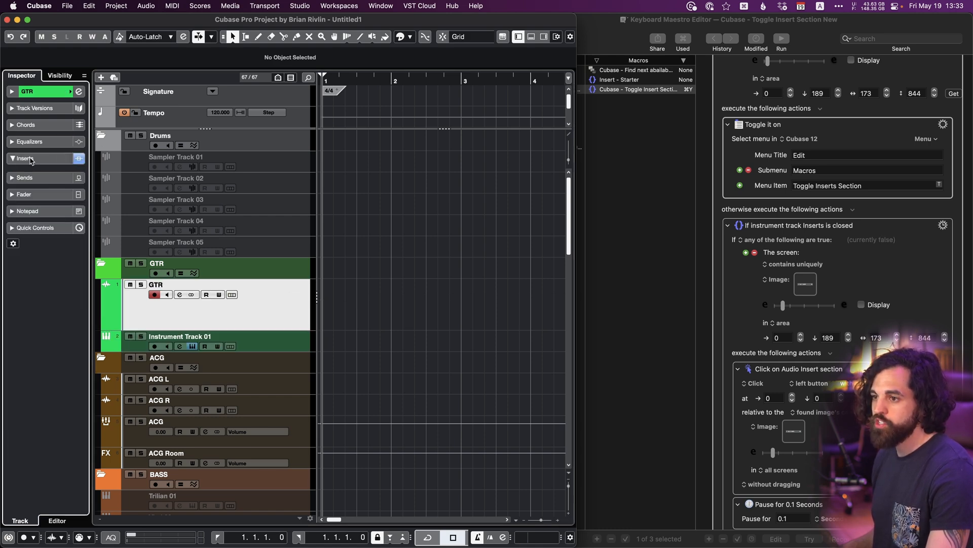
left_click(283, 350)
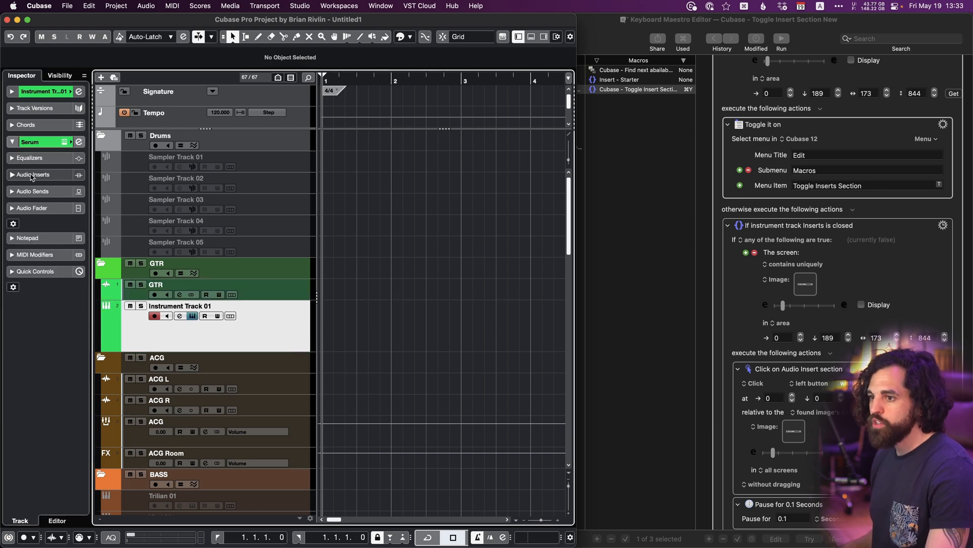
scroll(811, 205, "up", 5)
scroll(801, 183, "down", 1)
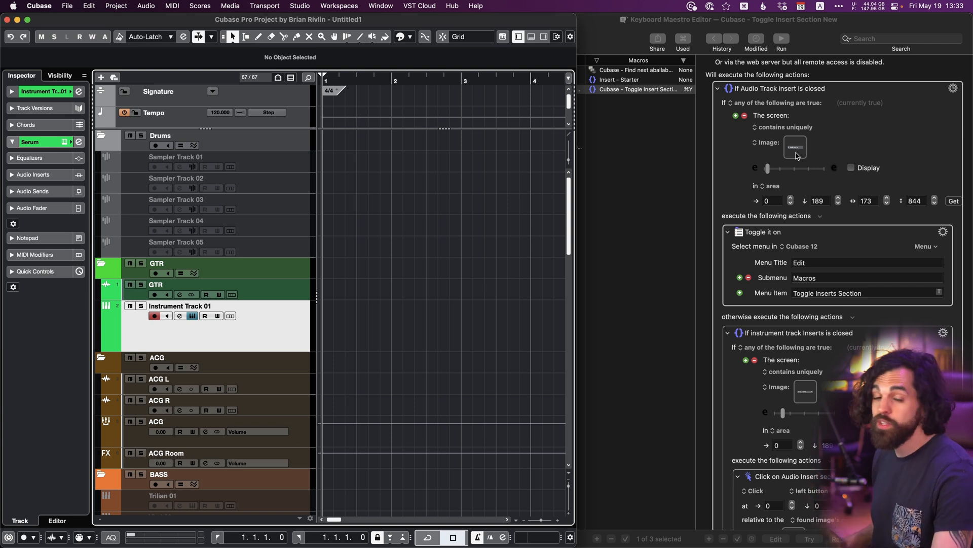
- Capture a screen image of the collapsed Audio Inserts header of Instrument Track 01
scroll(798, 156, "down", 3)
key("super+shift+4")
left_click_drag(5, 170, 72, 182)
scroll(794, 340, "down", 1)
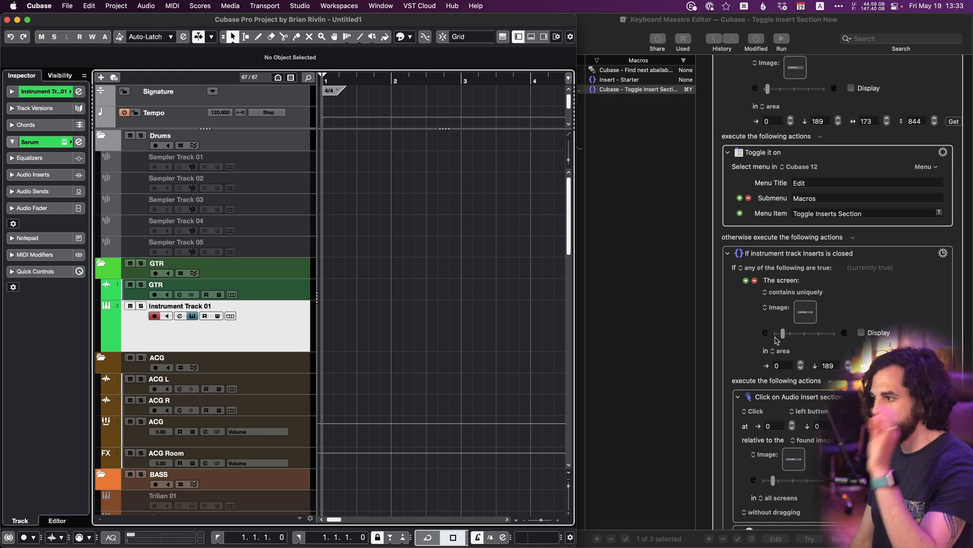
scroll(777, 339, "down", 3)
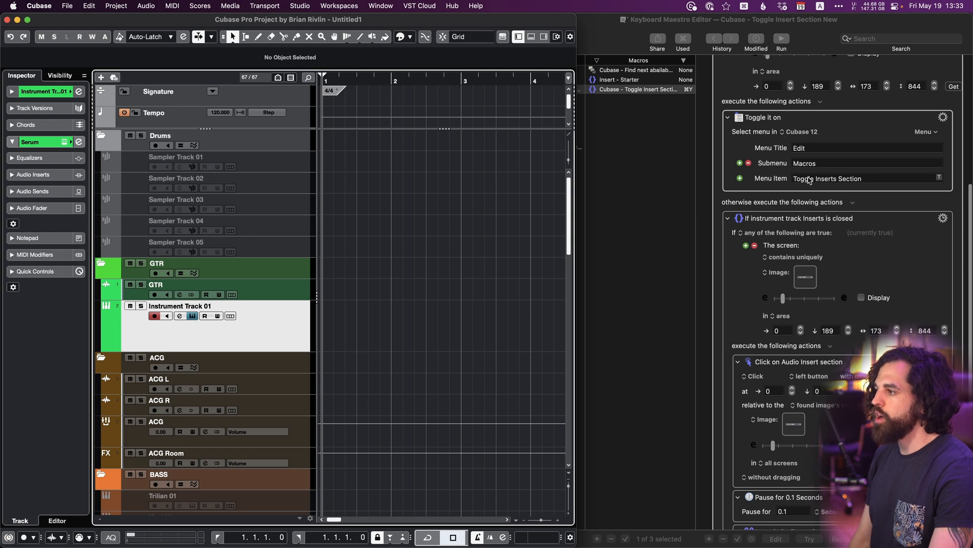
- Test the inserts toggle on Instrument Track 01, collapse its MIDI Inserts section and expand the Serum section again
key("super+y")
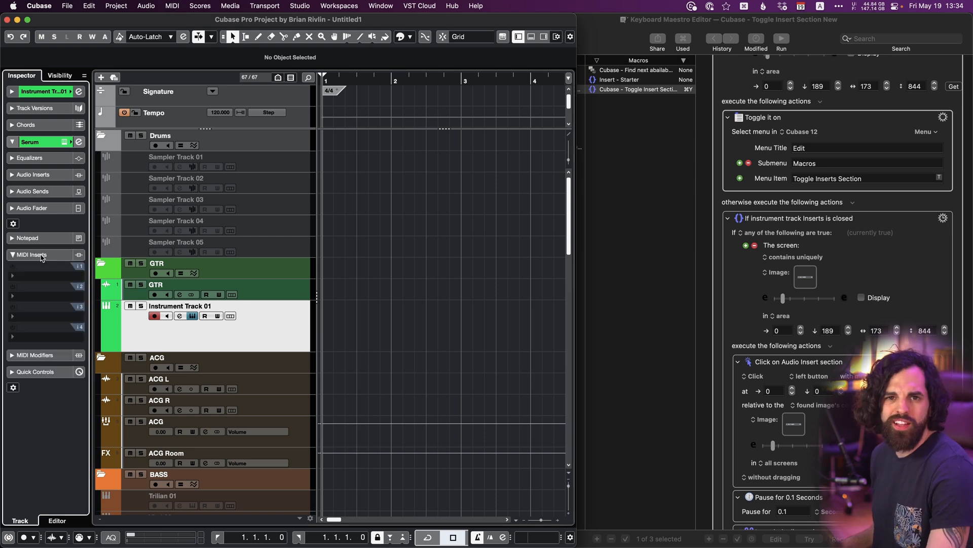
left_click(37, 255)
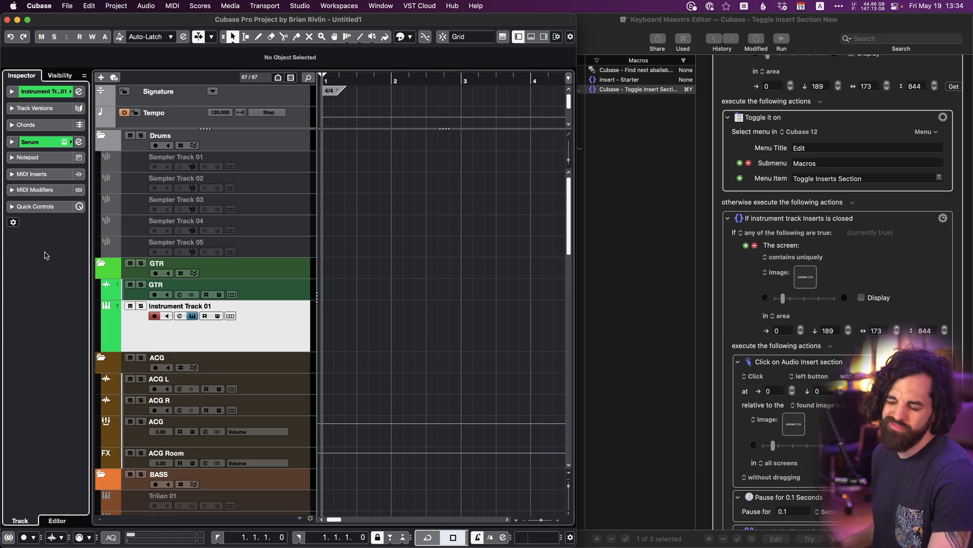
left_click(32, 139)
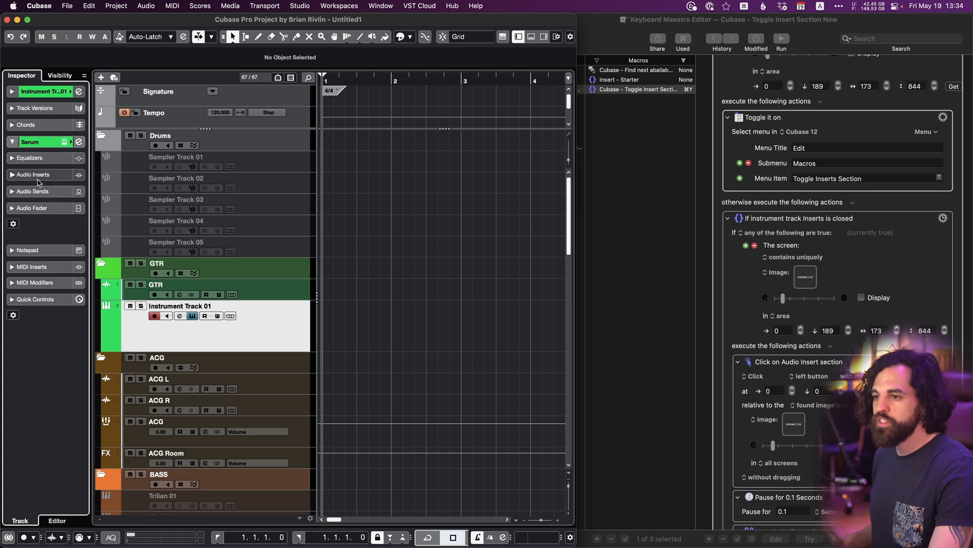
- Examine the If instrument track Inserts is closed condition with its reference image, and the nested click and pause actions
scroll(814, 294, "down", 3)
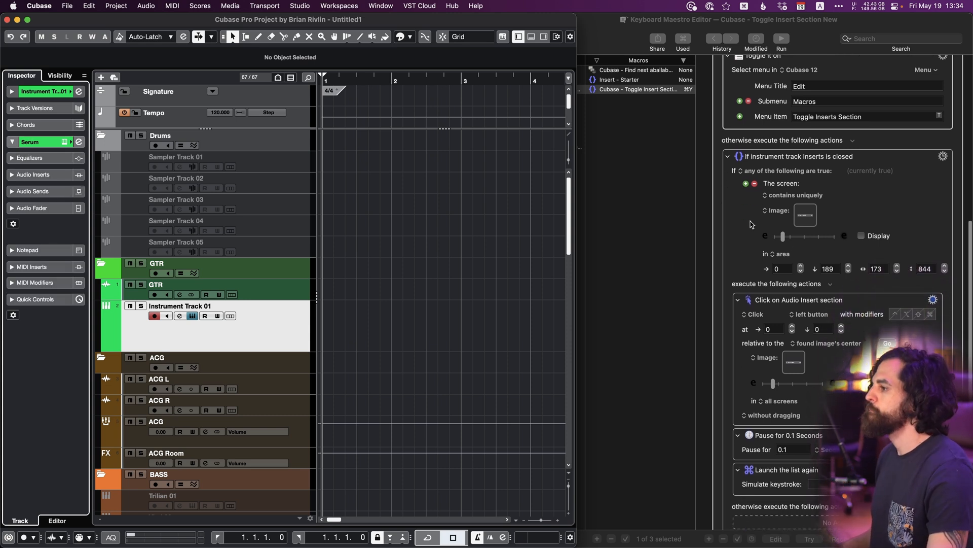
left_click(814, 234)
left_click(811, 218)
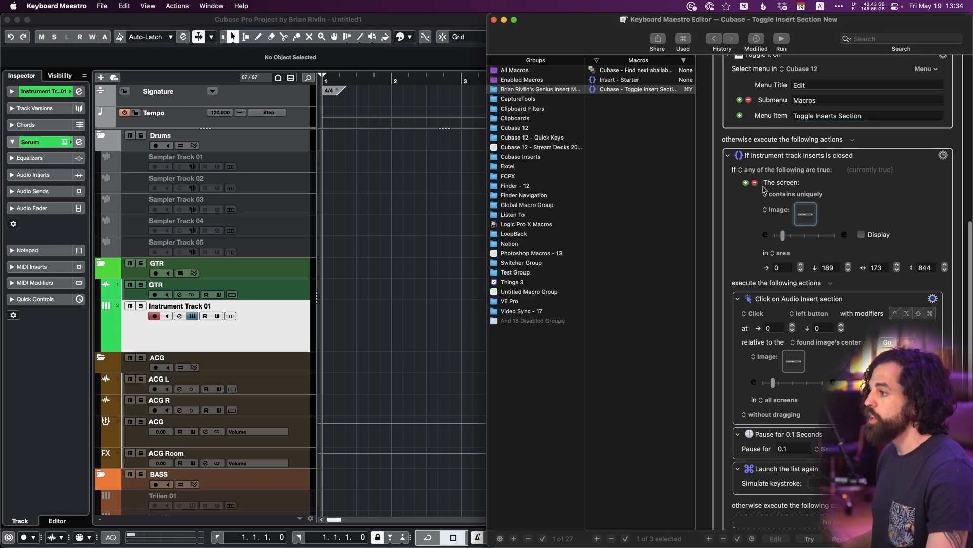
key("super+Tab")
scroll(781, 189, "down", 1)
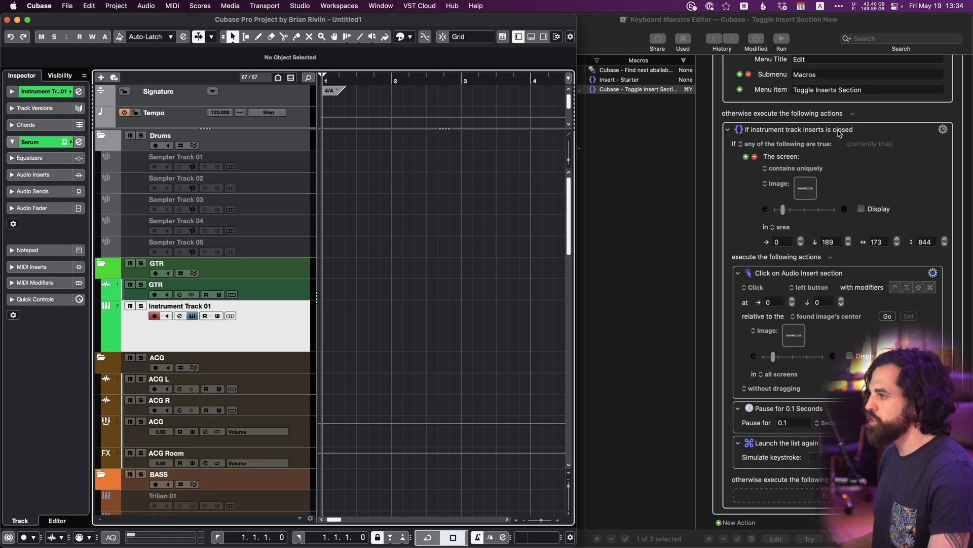
left_click(810, 187)
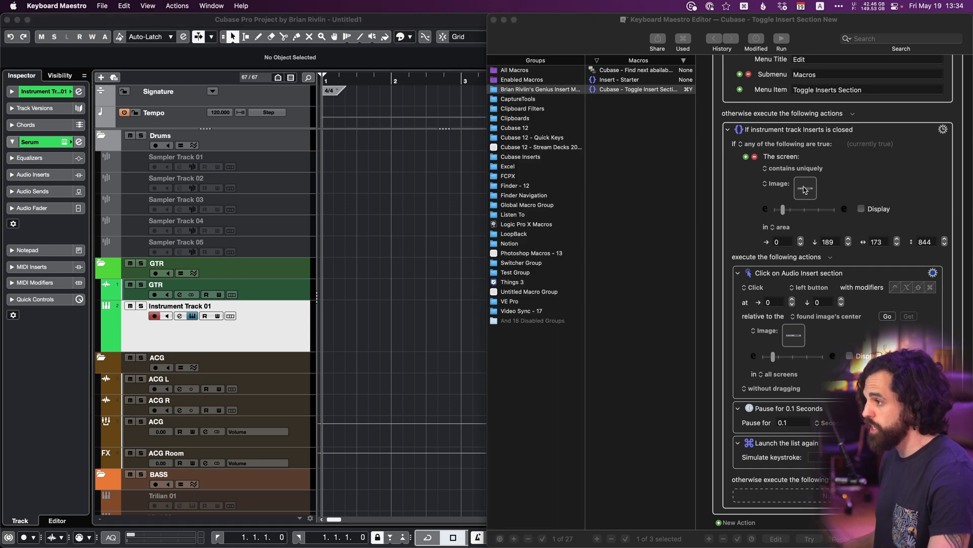
left_click(795, 336)
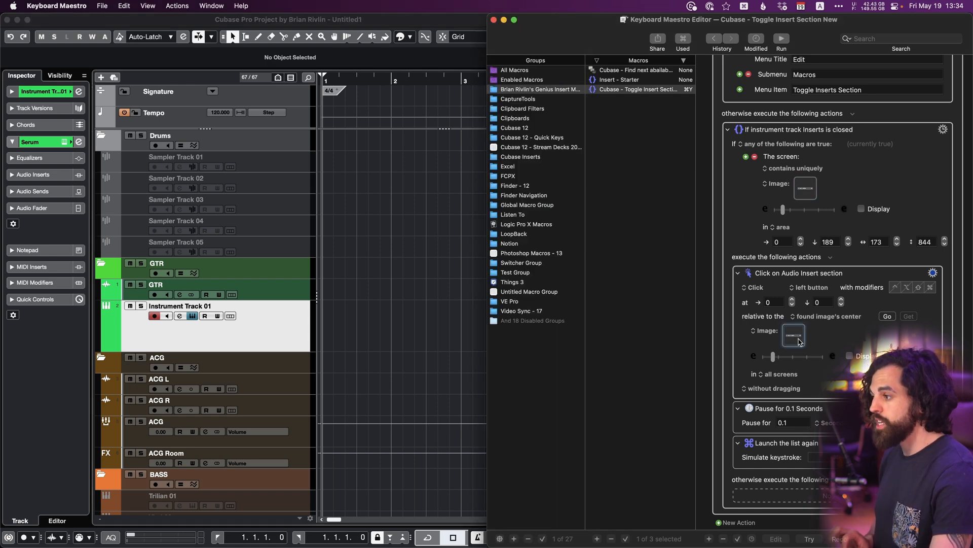
scroll(815, 332, "down", 1)
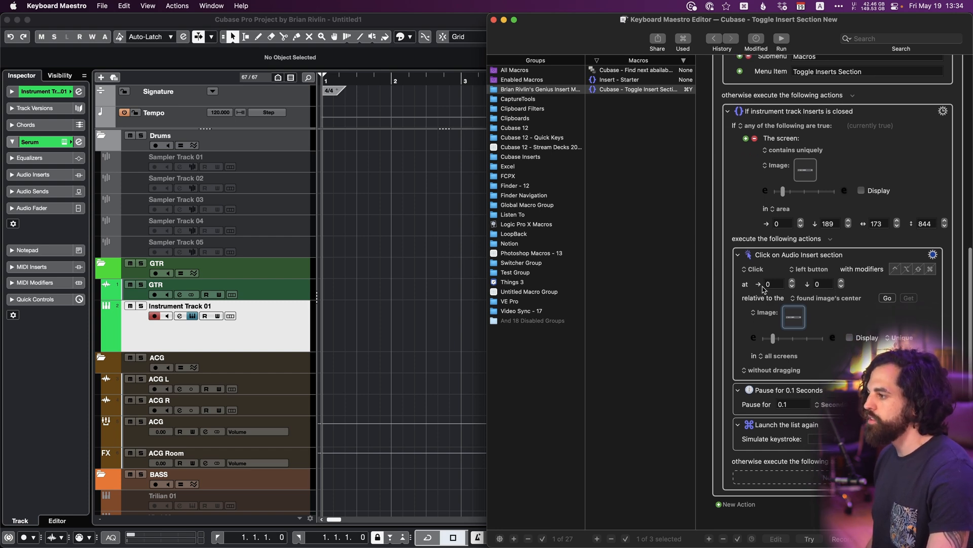
scroll(822, 336, "down", 1)
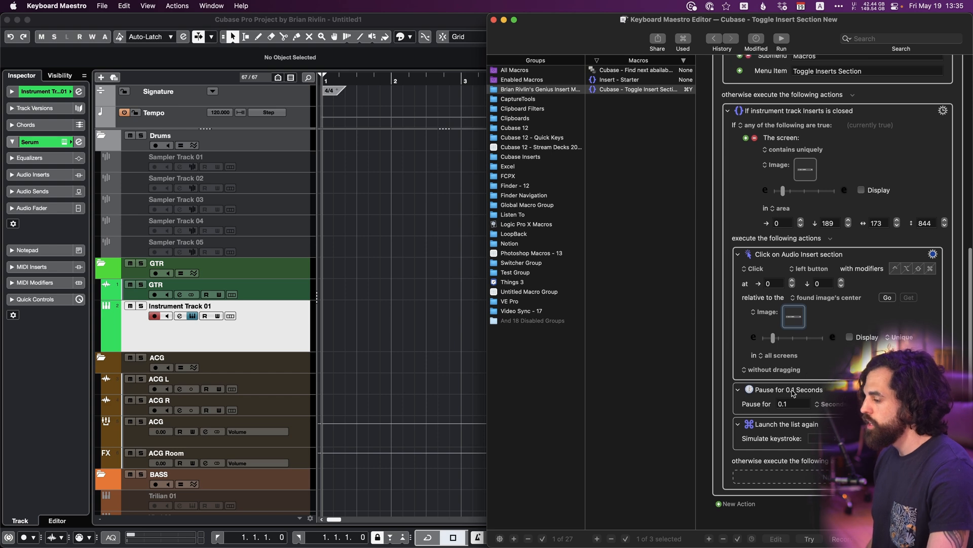
left_click(427, 317)
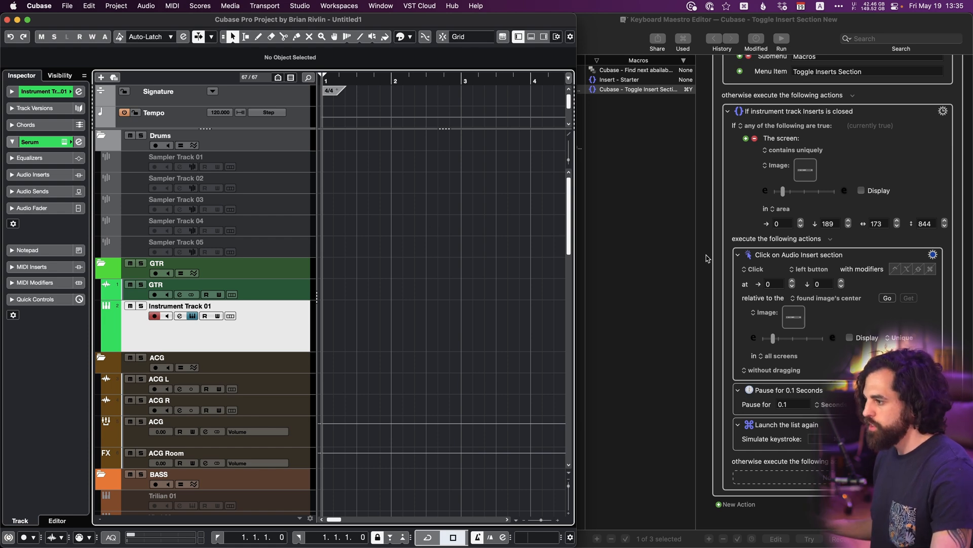
- Set the simulated keystroke of the Launch the list again action to Command+Y
left_click(852, 417)
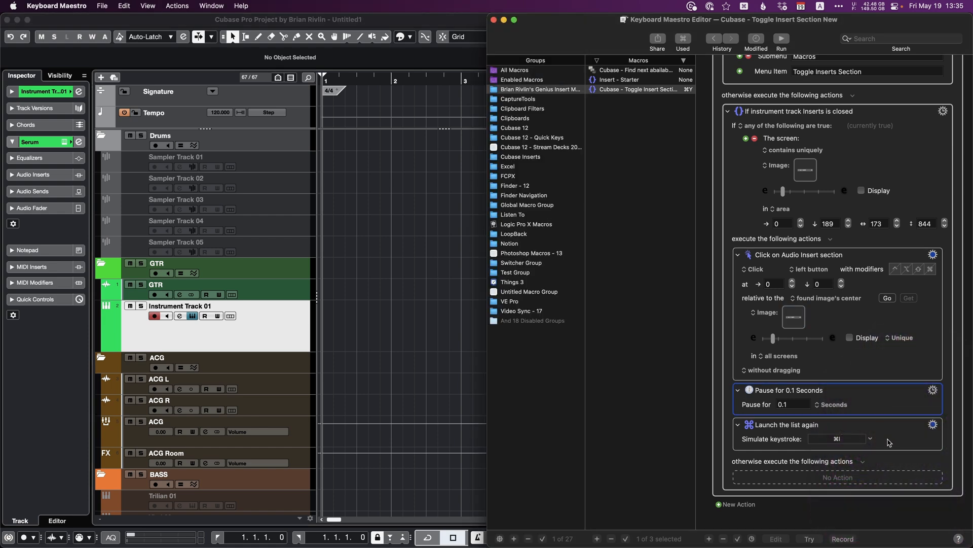
left_click(822, 440)
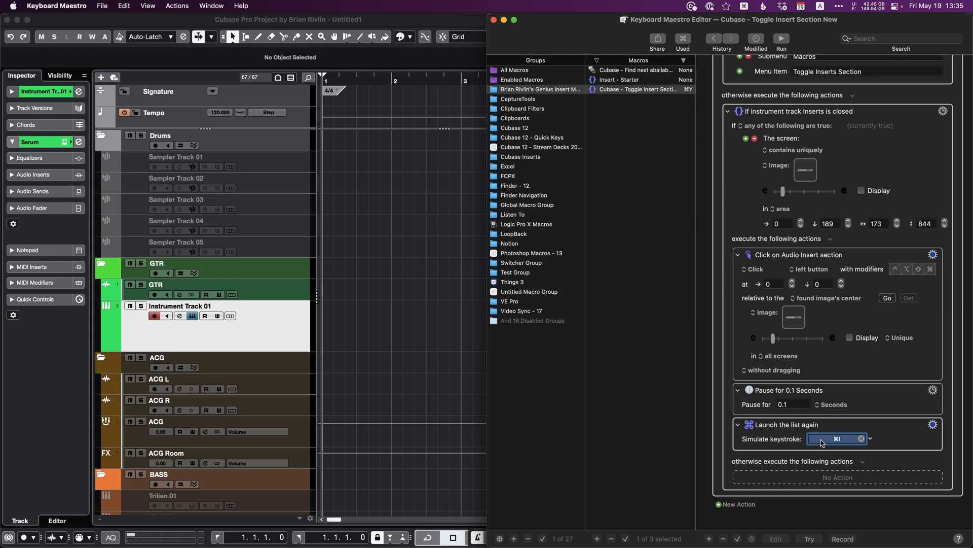
key("super+y")
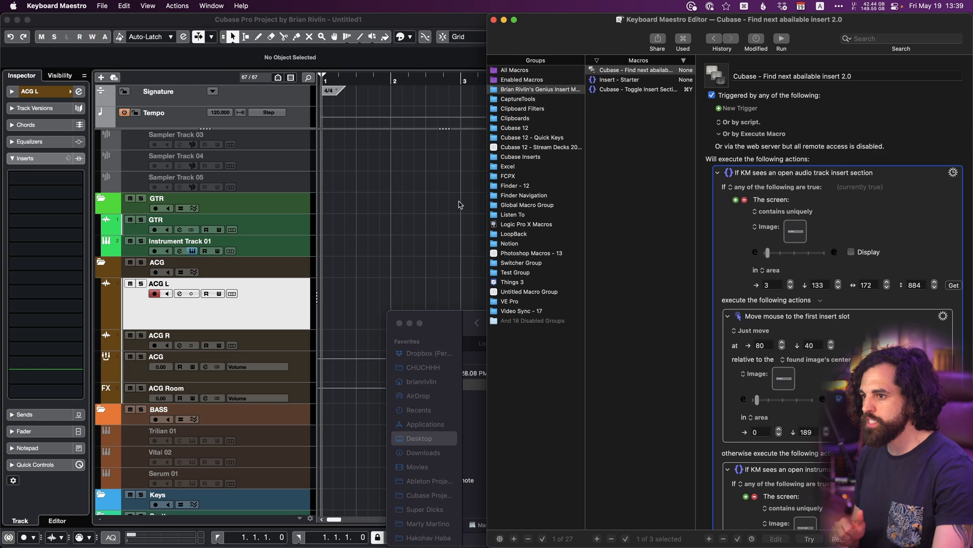
- Select the GTR track and examine the Find next abailable insert 2.0 macro's open audio insert condition and Move mouse to the first insert slot action
left_click(305, 232)
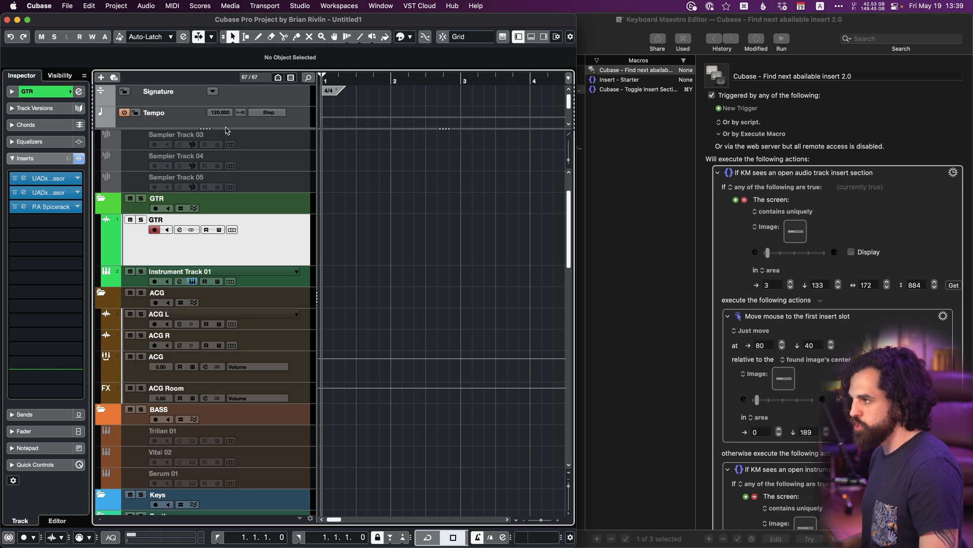
scroll(857, 259, "down", 3)
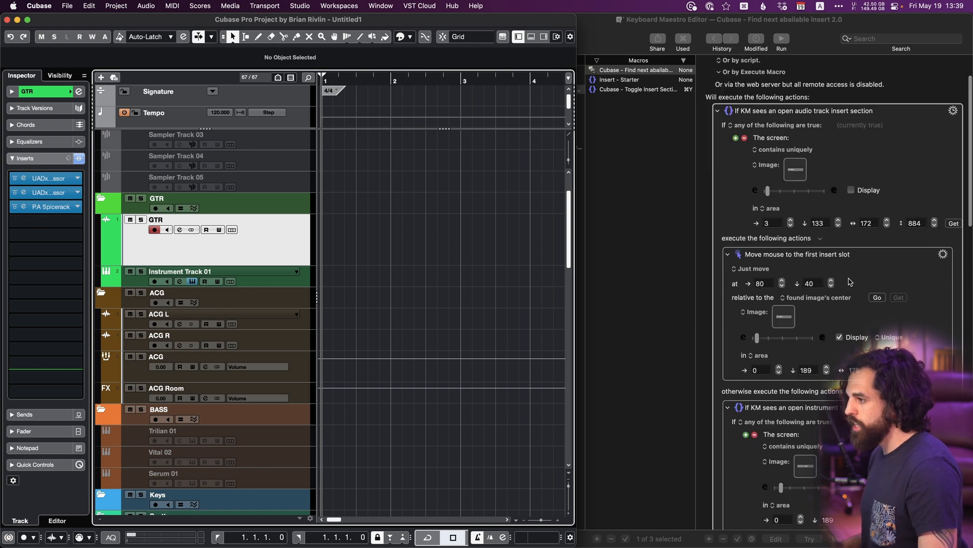
left_click(843, 284)
scroll(844, 273, "down", 2)
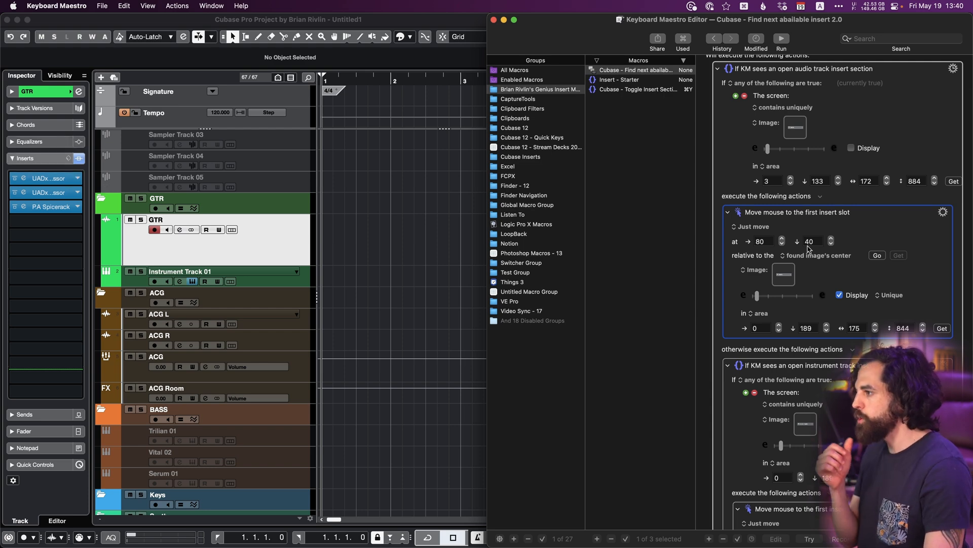
scroll(814, 183, "up", 2)
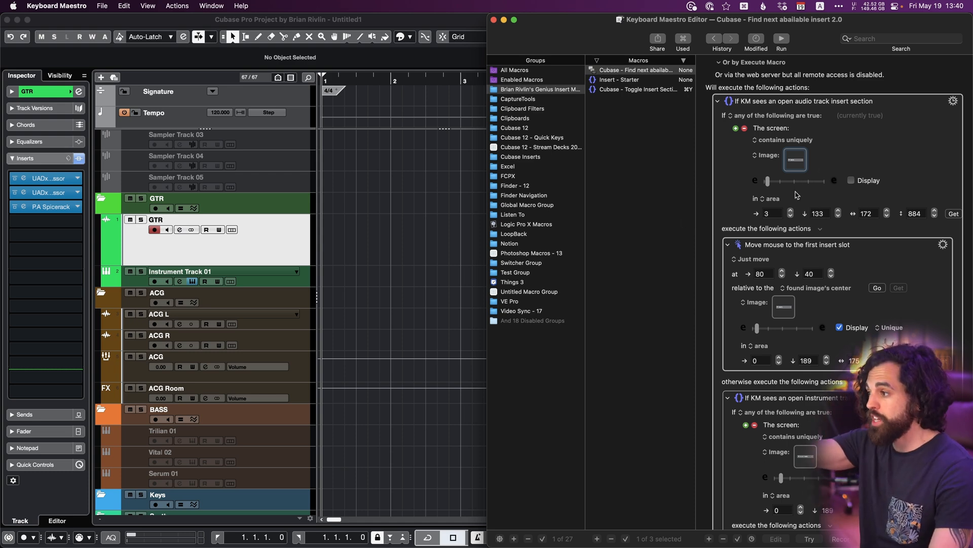
scroll(761, 221, "down", 1)
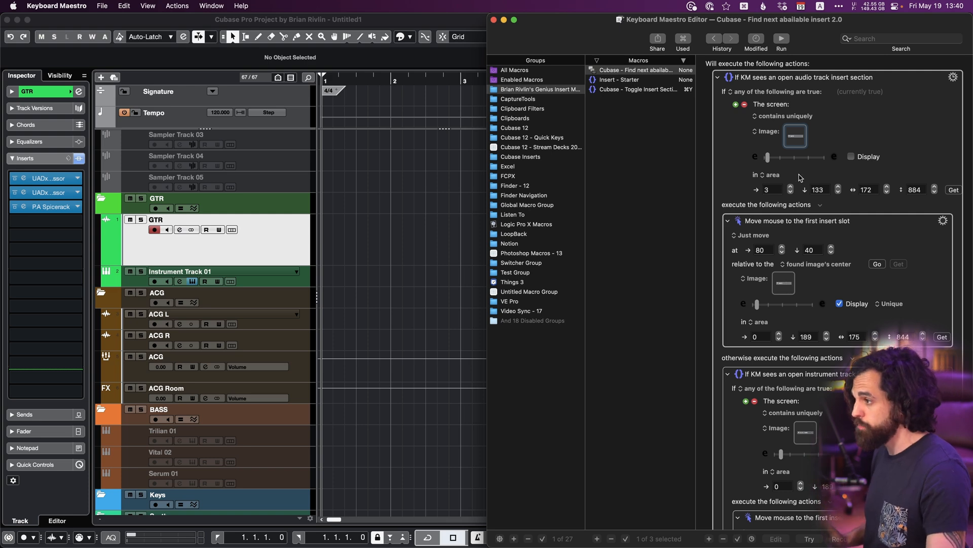
scroll(722, 181, "up", 4)
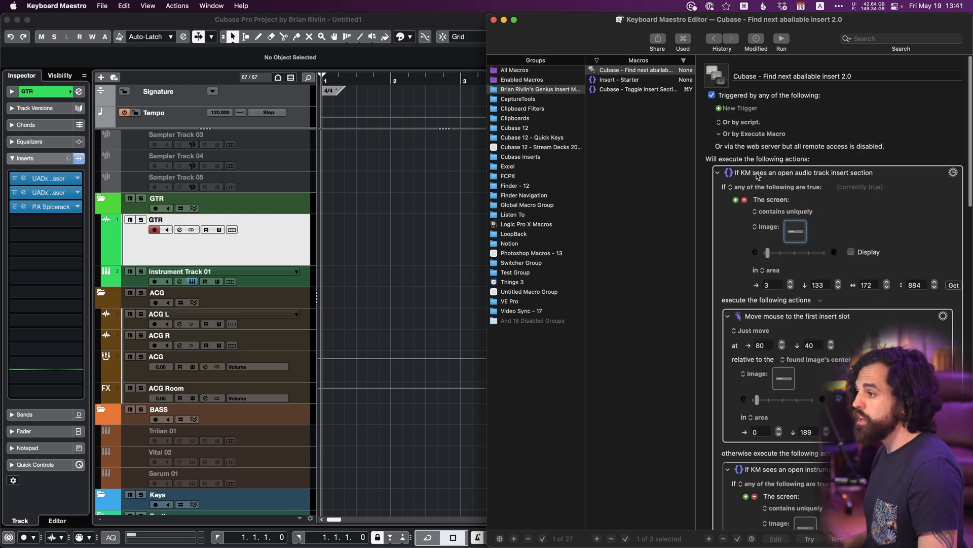
scroll(806, 179, "down", 2)
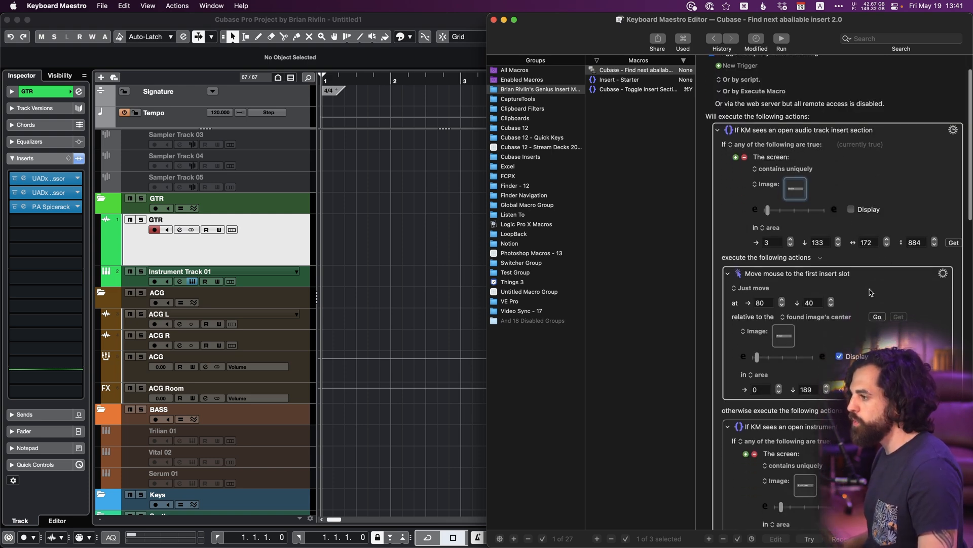
scroll(869, 287, "down", 3)
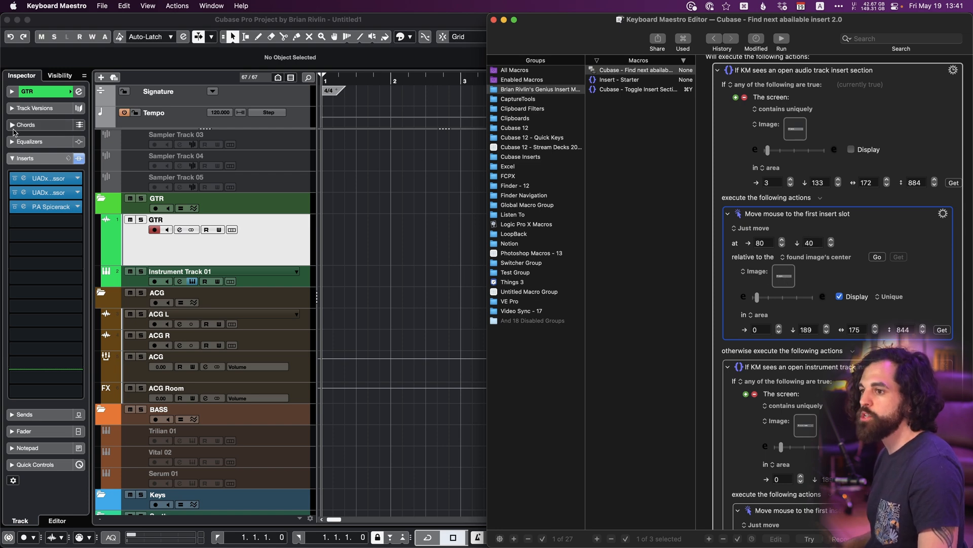
- Remove the two UADx plug-ins and PA Spicerack from the GTR track's insert slots
left_click(80, 180)
left_click(79, 180)
left_click(80, 180)
double_click(78, 193)
double_click(79, 207)
- Load the FabFilter Pro-Q3 plug-in into the GTR track's first insert slot and remove it again
left_click(404, 211)
key("alt+space")
key("Return")
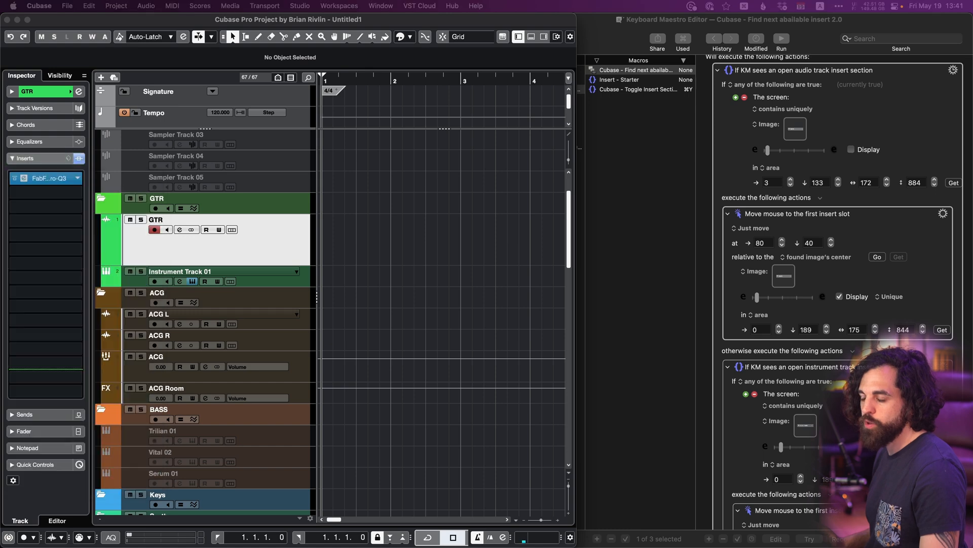
double_click(78, 178)
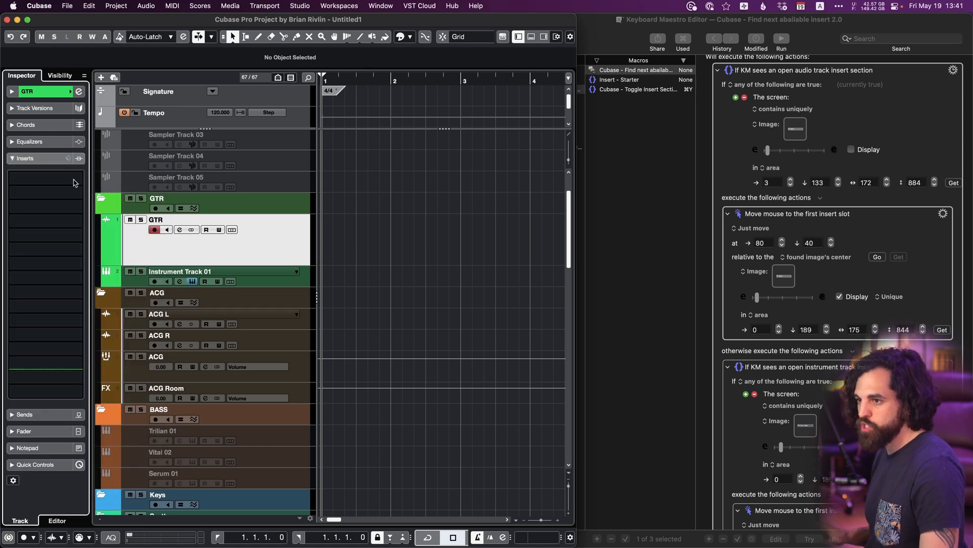
scroll(784, 122, "up", 2)
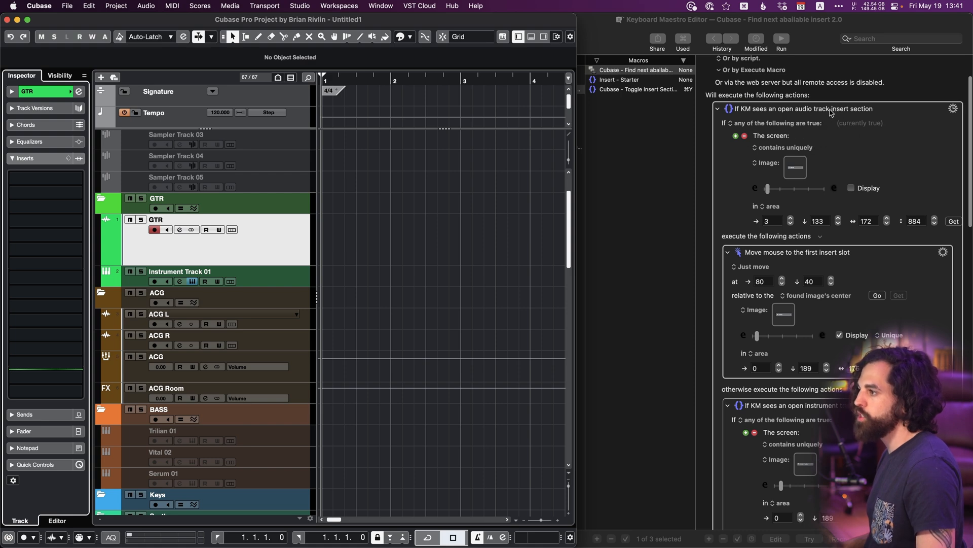
- Select Instrument Track 01 and examine the open instrument track insert condition and its nested Move mouse to the first insert slot action
scroll(851, 213, "down", 8)
left_click(867, 271)
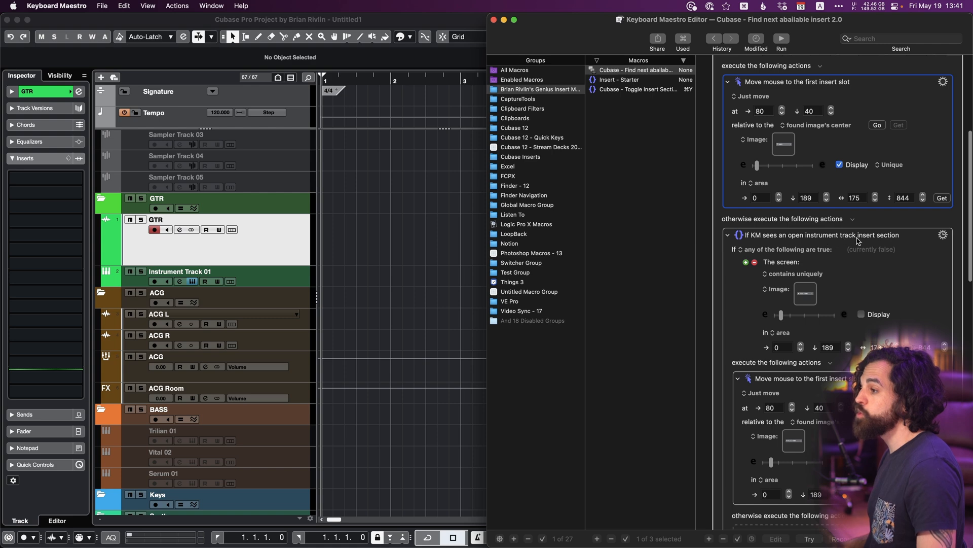
scroll(856, 241, "down", 3)
left_click(278, 282)
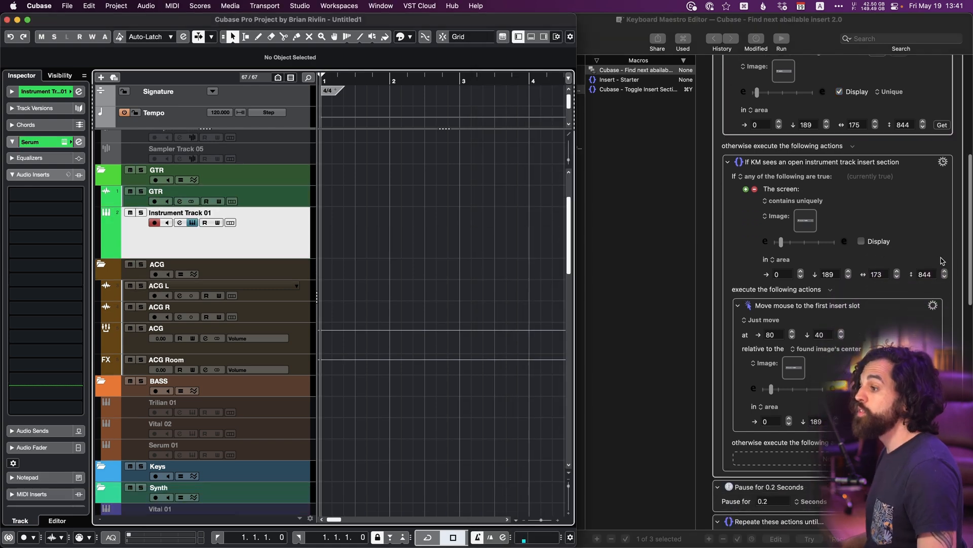
scroll(846, 215, "down", 1)
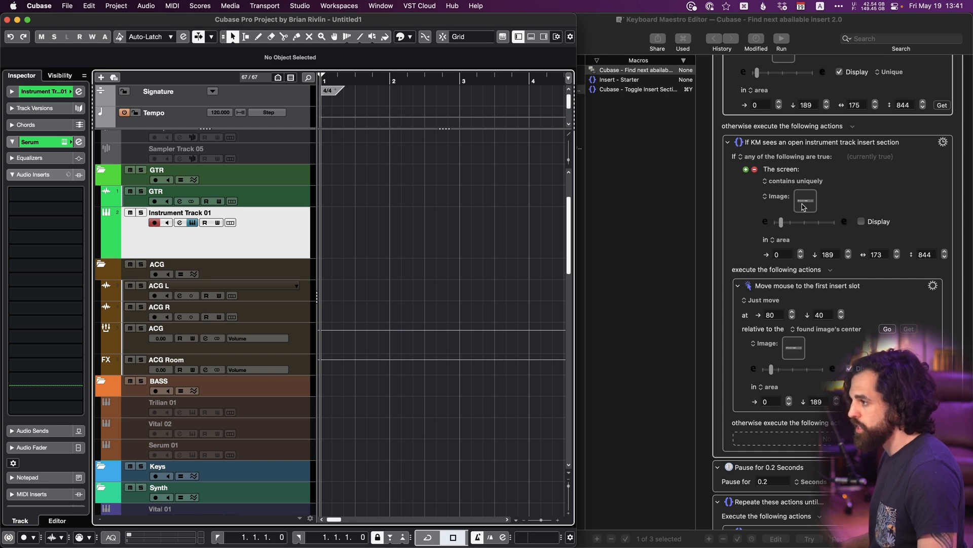
scroll(832, 276, "down", 1)
left_click(886, 269)
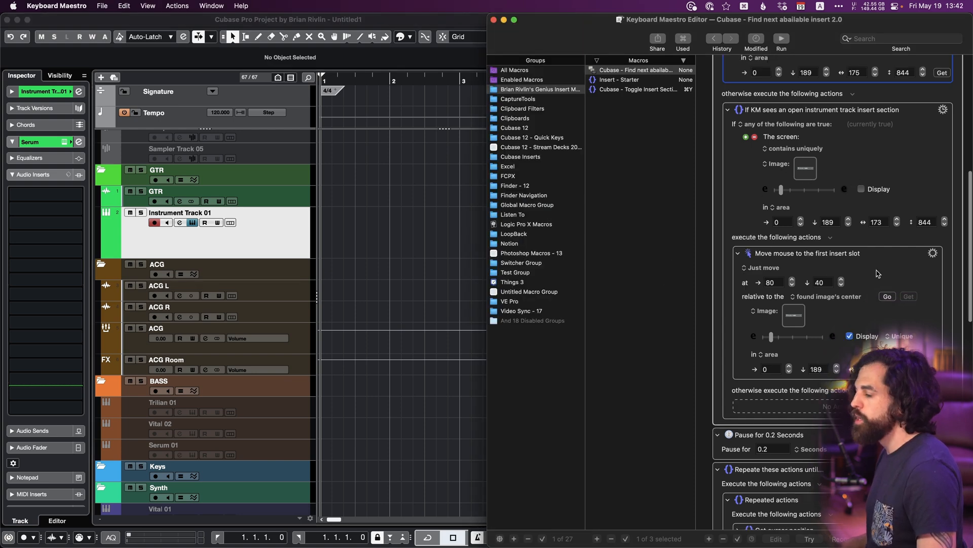
scroll(774, 267, "down", 1)
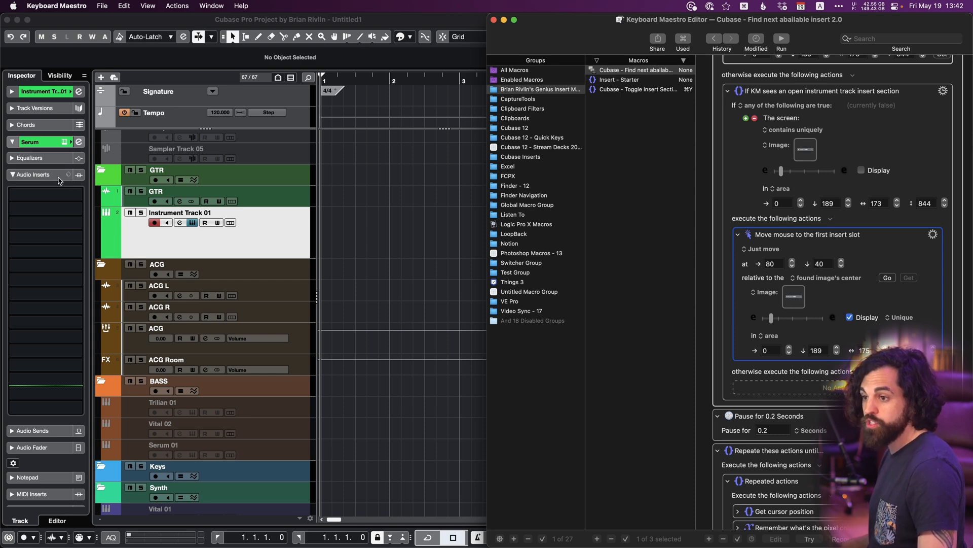
scroll(859, 354, "up", 10)
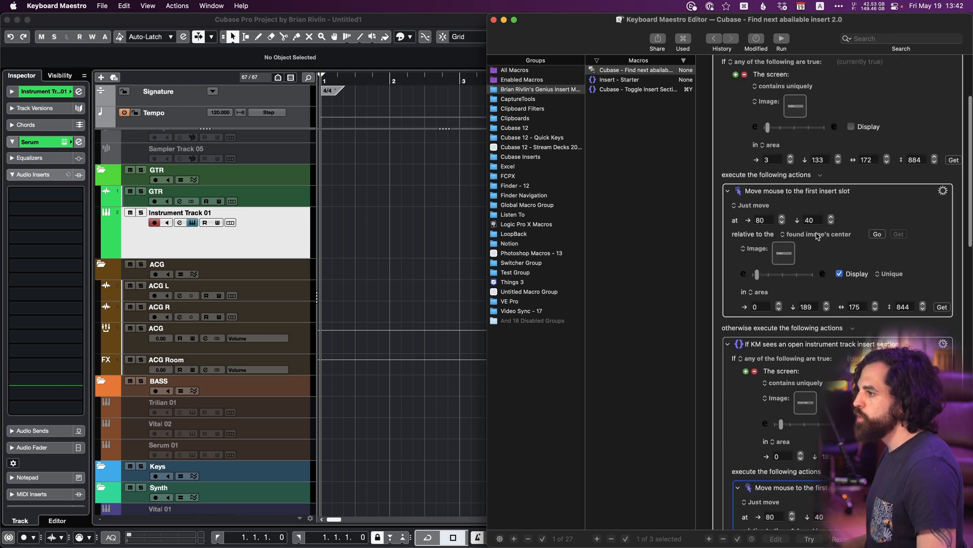
scroll(859, 353, "down", 10)
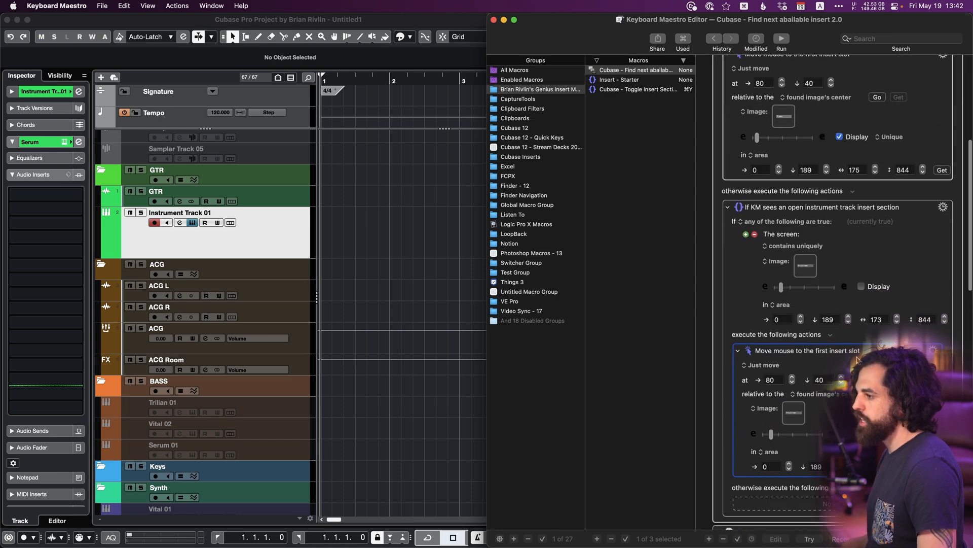
- Load the FabFilter Pro-Q3 plug-in into Instrument Track 01's first audio insert slot and remove it again
left_click(385, 265)
key("super+y")
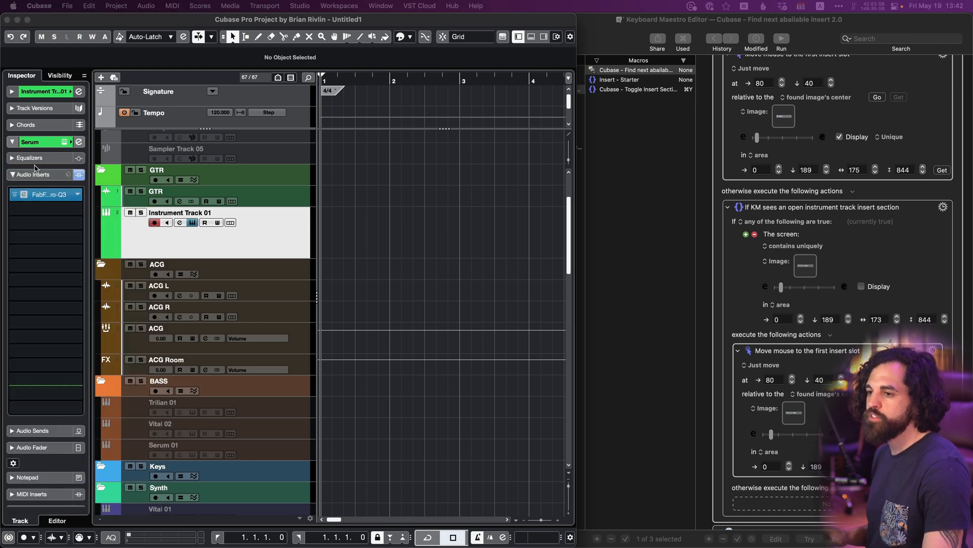
left_click(78, 194)
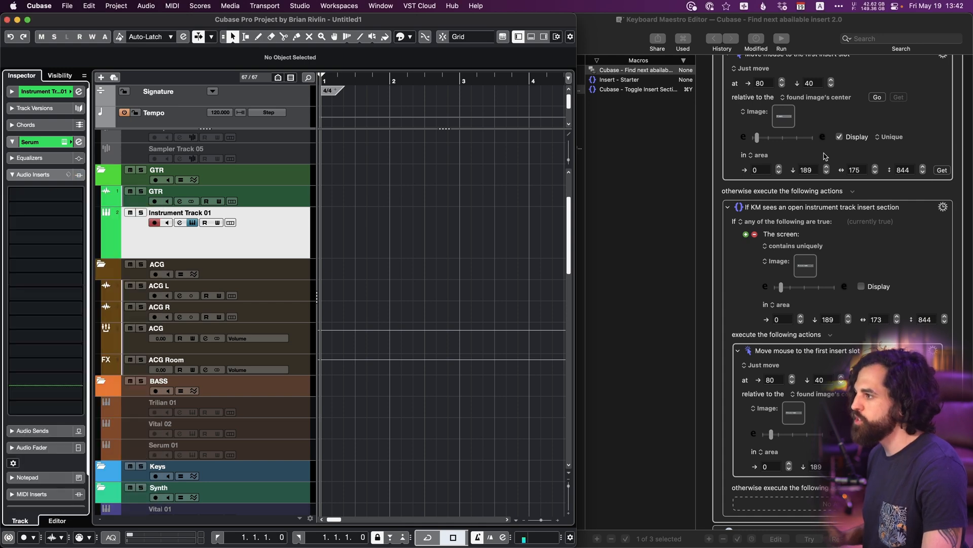
- Compare the audio and instrument branches' image conditions and the found-image settings of their Move mouse to the first insert slot actions
left_click(848, 148)
scroll(850, 150, "down", 5)
scroll(851, 150, "down", 1)
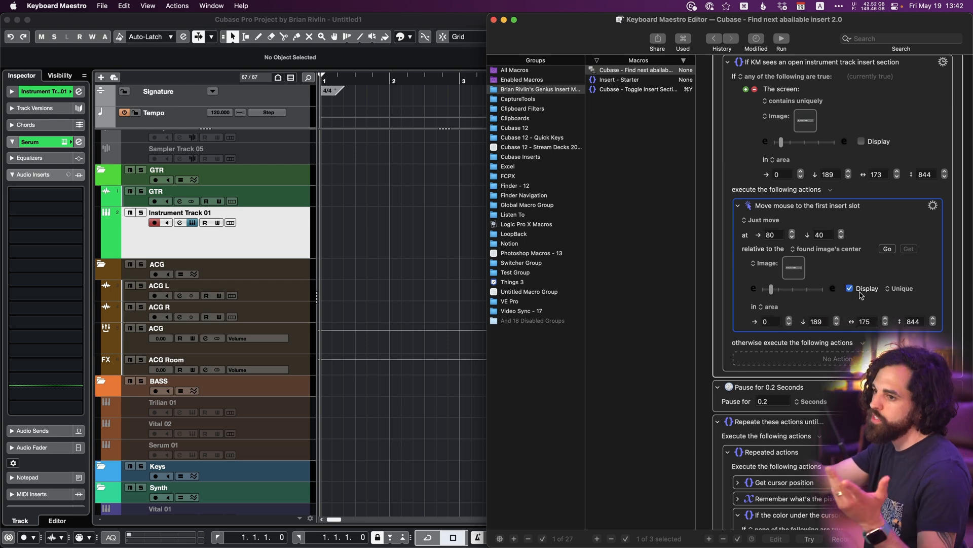
scroll(862, 298, "down", 1)
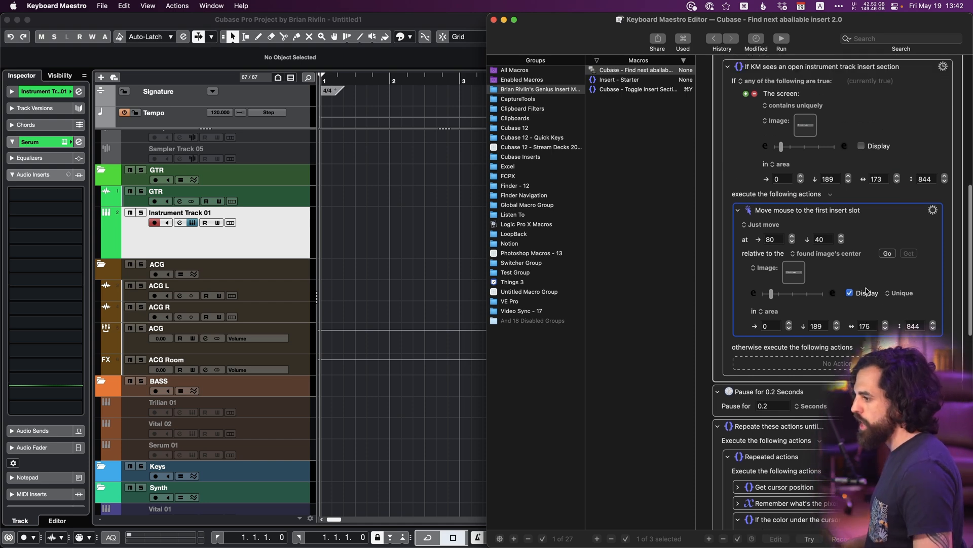
scroll(887, 284, "up", 5)
scroll(915, 270, "down", 6)
scroll(908, 270, "up", 8)
scroll(887, 271, "down", 5)
scroll(884, 271, "down", 8)
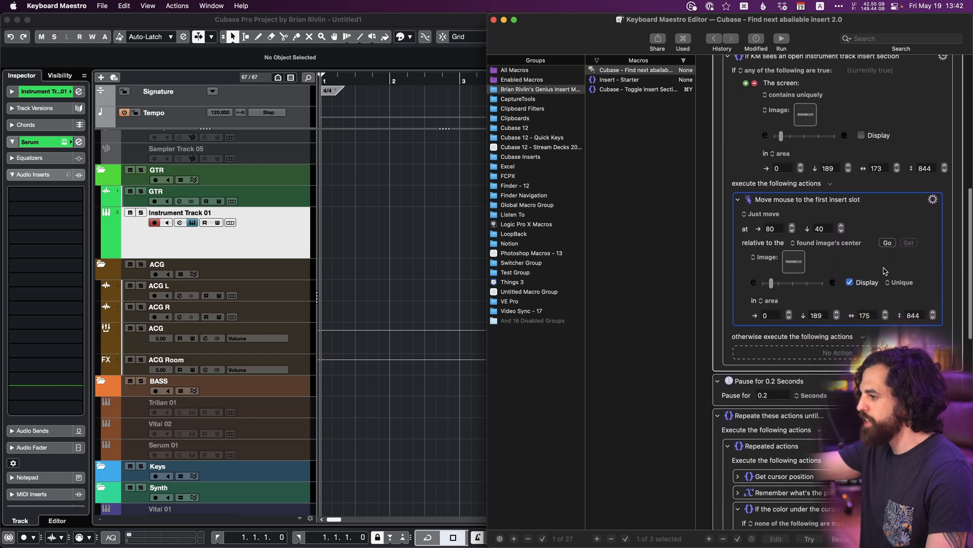
- Examine the Pause for 0.2 Seconds action and the overall structure of the Repeat these actions until loop
scroll(884, 318, "down", 2)
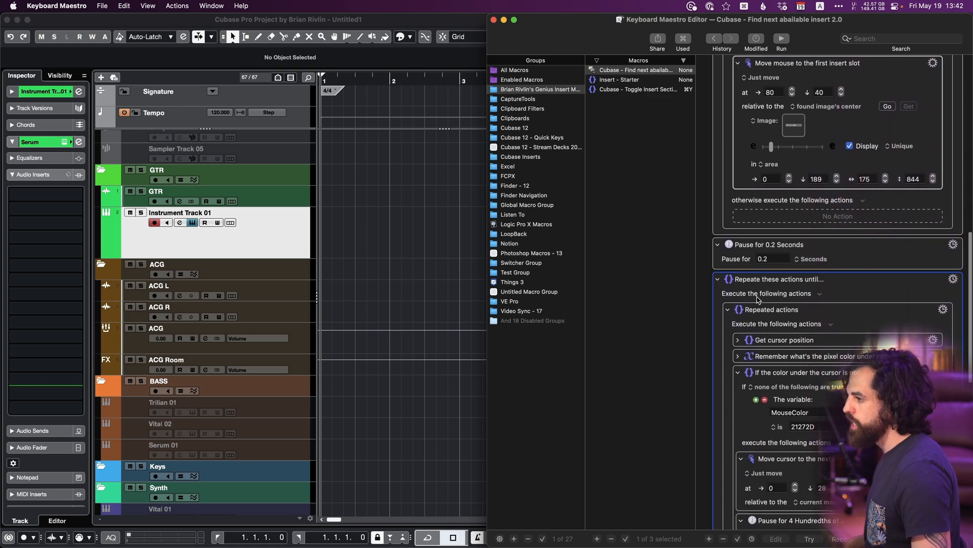
scroll(810, 284, "down", 15)
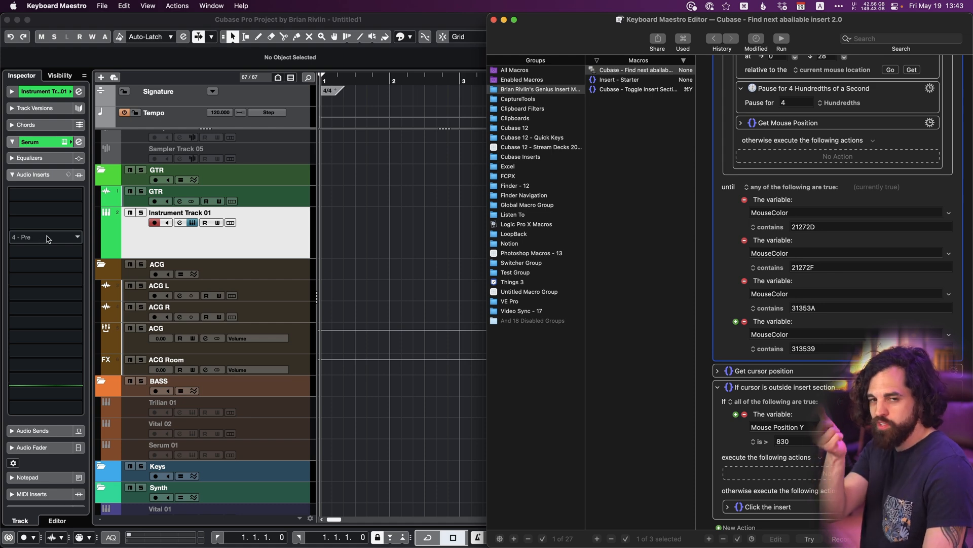
scroll(786, 317, "up", 10)
scroll(786, 316, "up", 4)
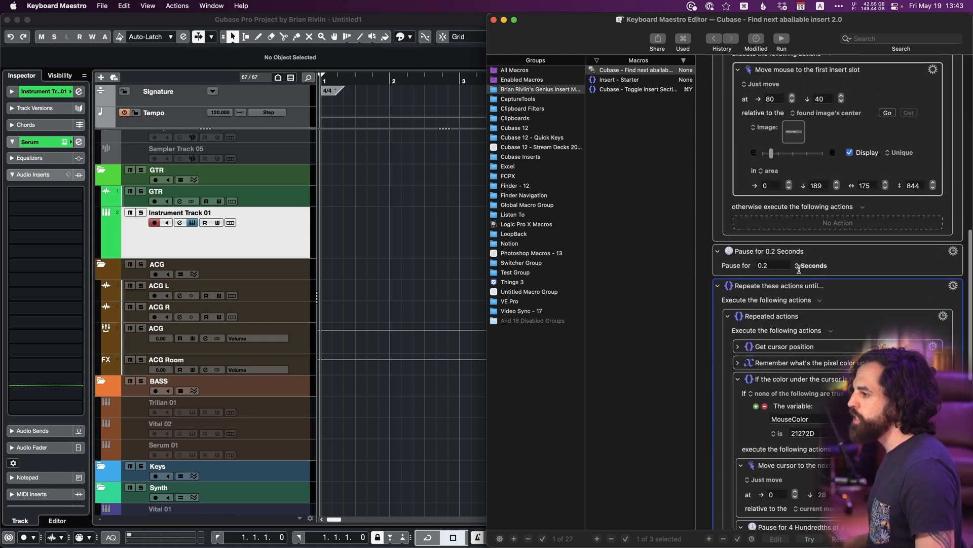
scroll(726, 226, "down", 7)
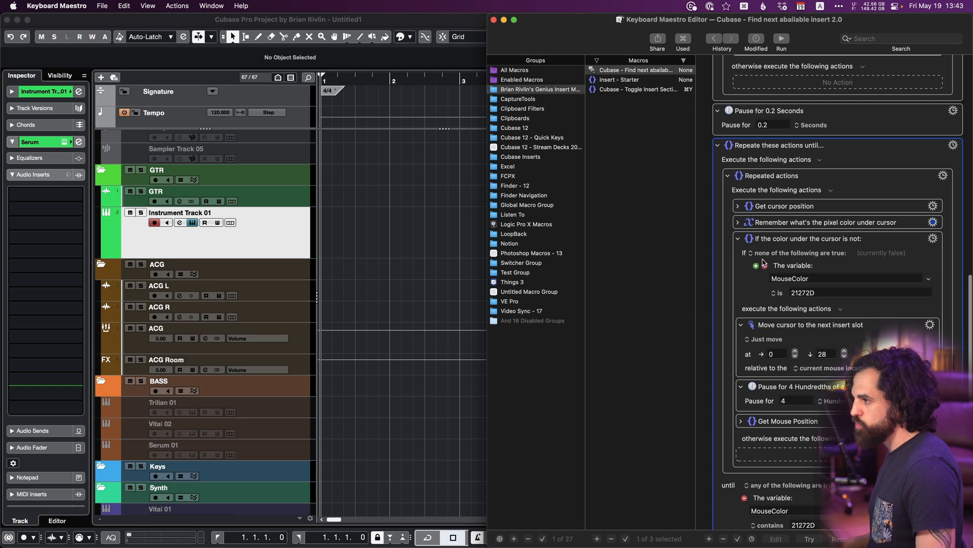
scroll(761, 261, "down", 2)
- Examine the loop's cursor position, pixel color and next-slot movement actions together with the MouseColor values that end it
left_click(802, 157)
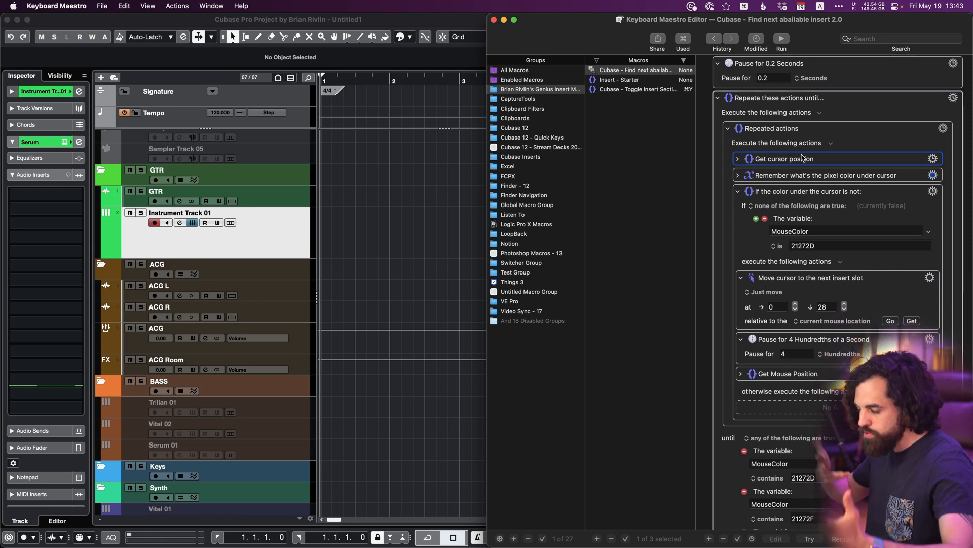
scroll(802, 158, "up", 2)
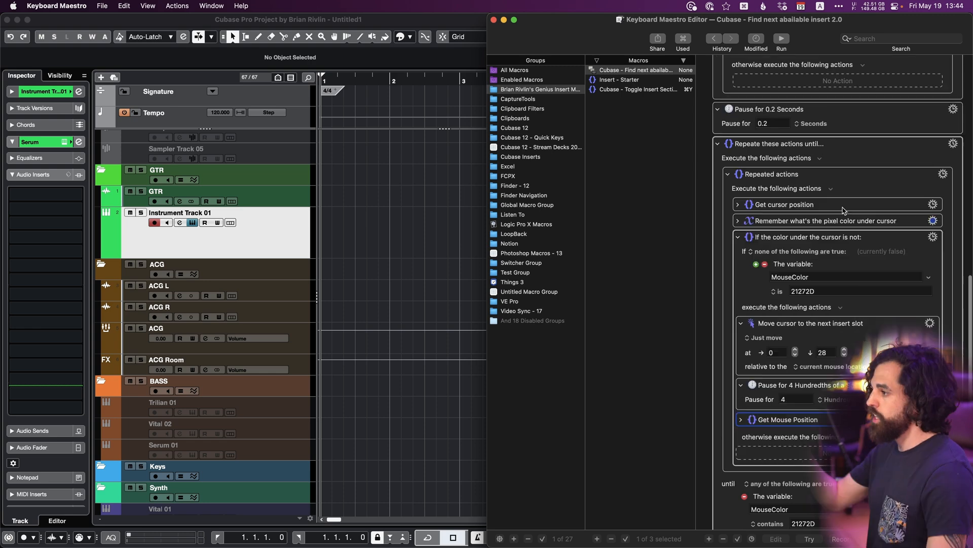
left_click(864, 222)
scroll(863, 224, "down", 1)
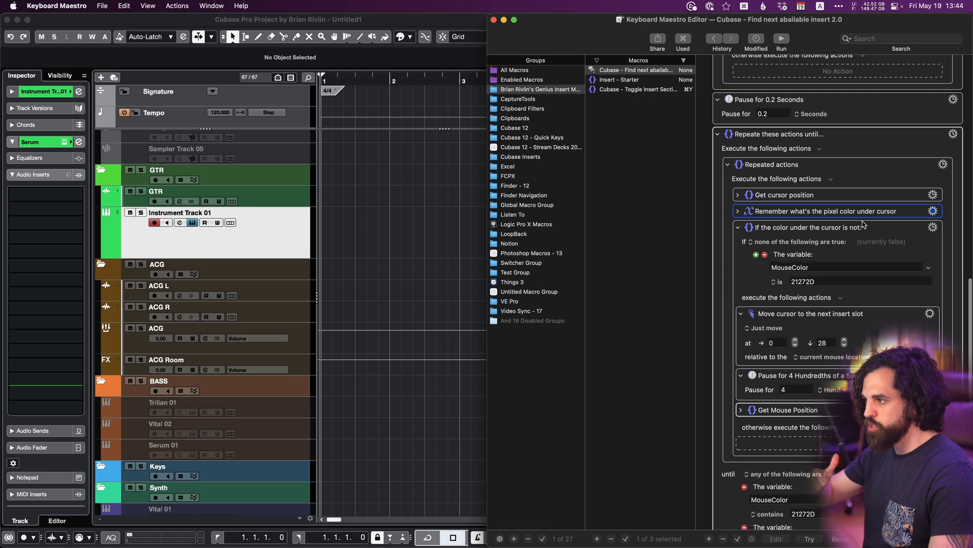
scroll(864, 224, "down", 5)
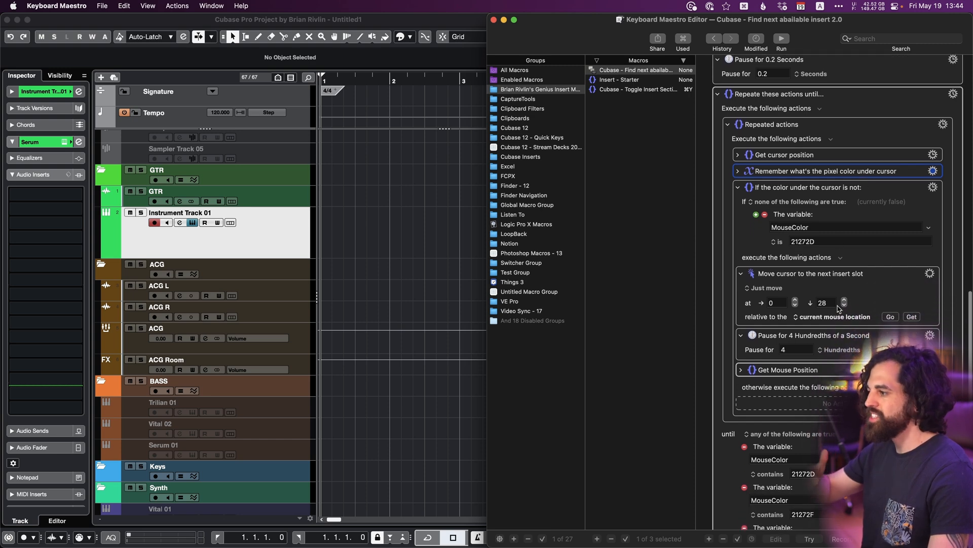
scroll(837, 303, "down", 3)
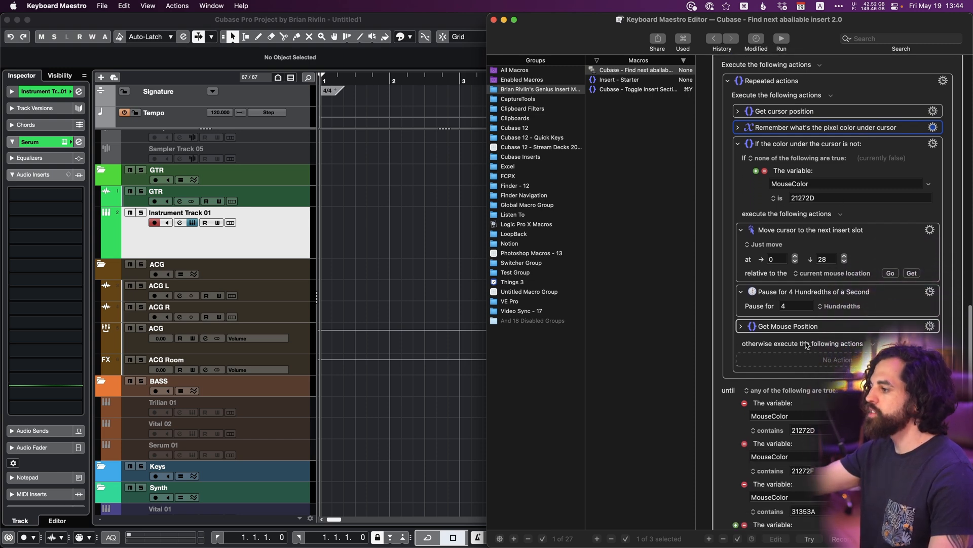
scroll(805, 334, "down", 5)
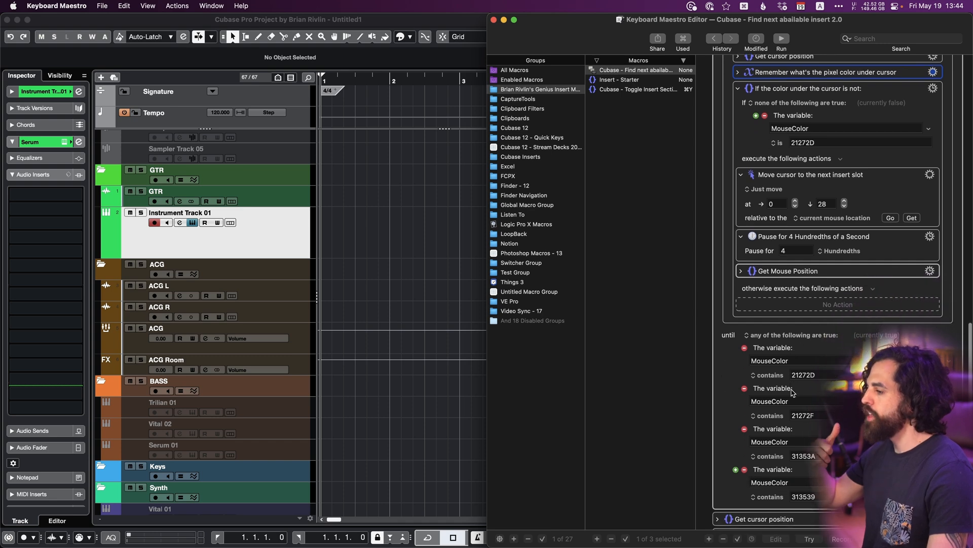
scroll(793, 361, "up", 10)
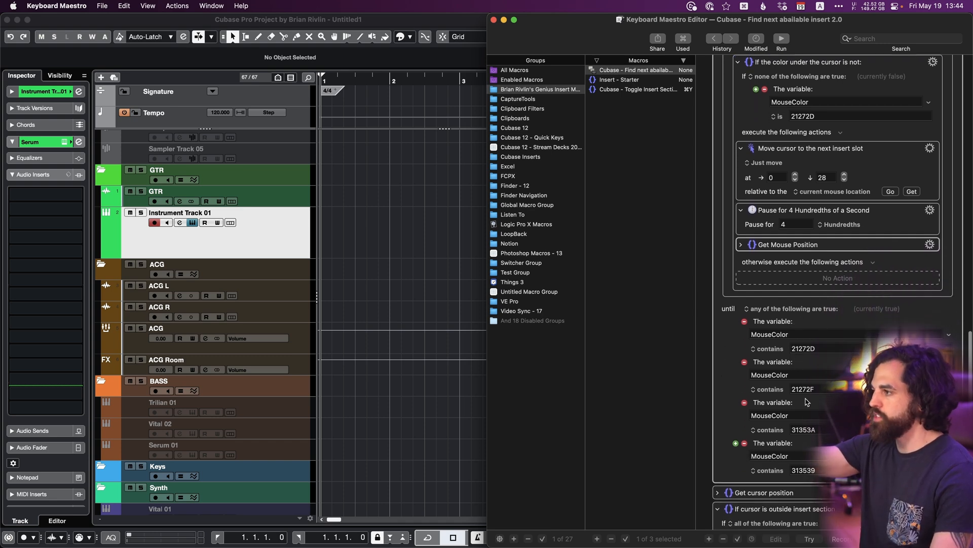
scroll(805, 427, "up", 4)
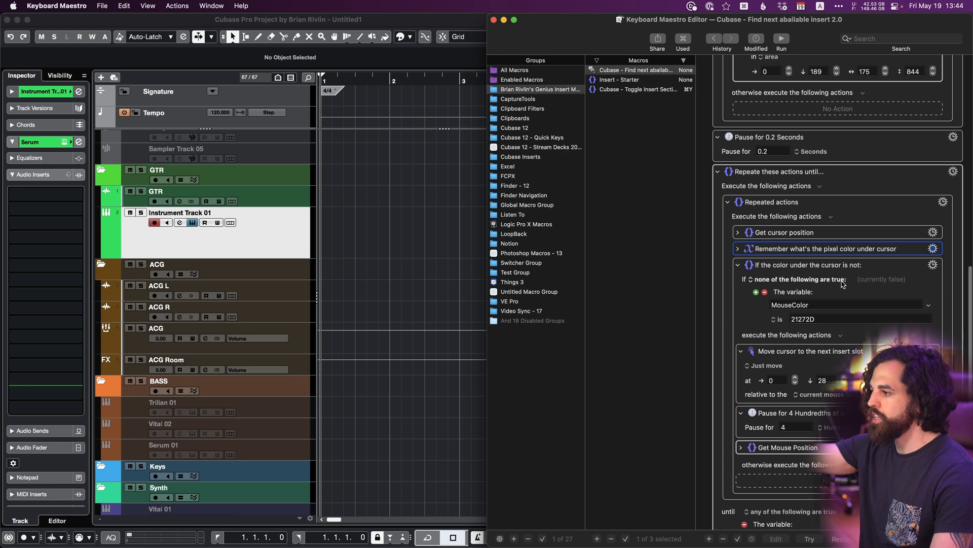
left_click(74, 194)
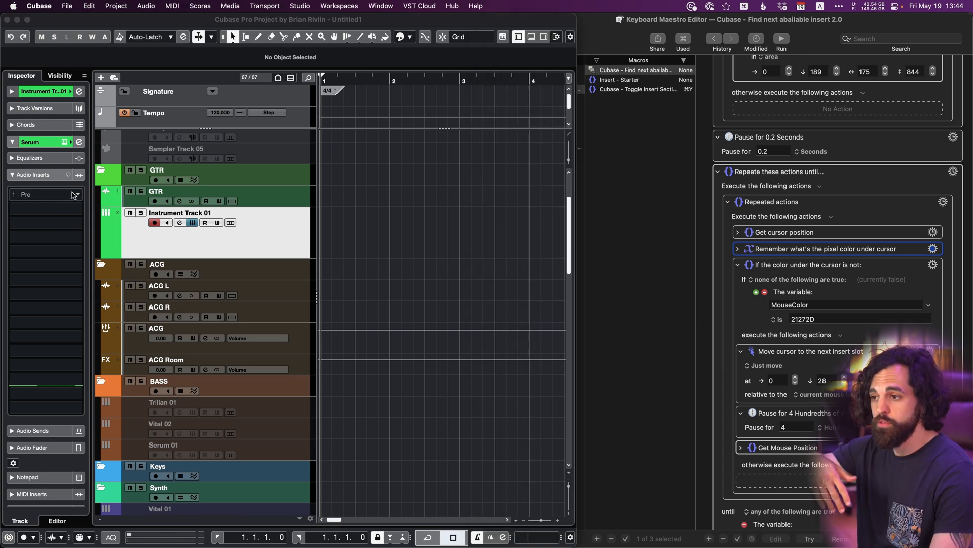
scroll(846, 287, "down", 15)
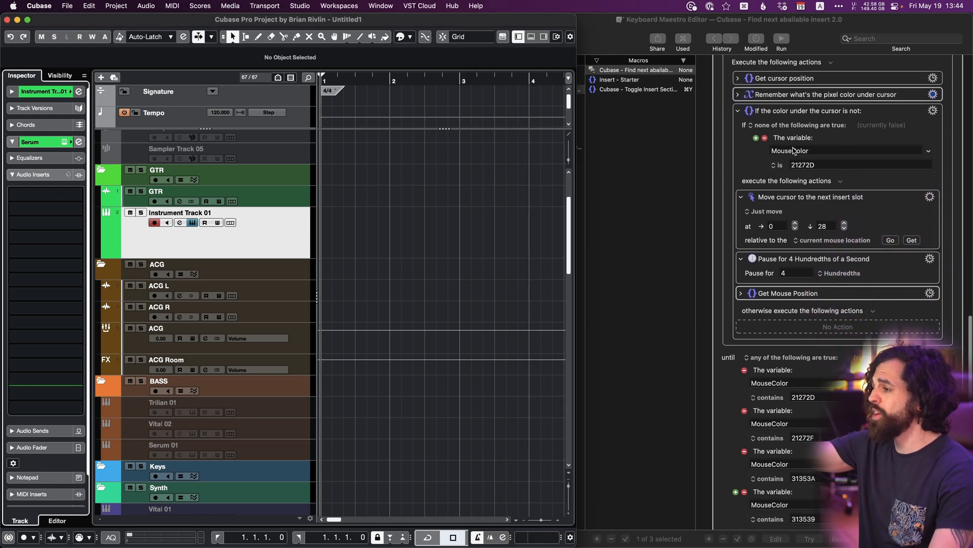
scroll(794, 151, "down", 3)
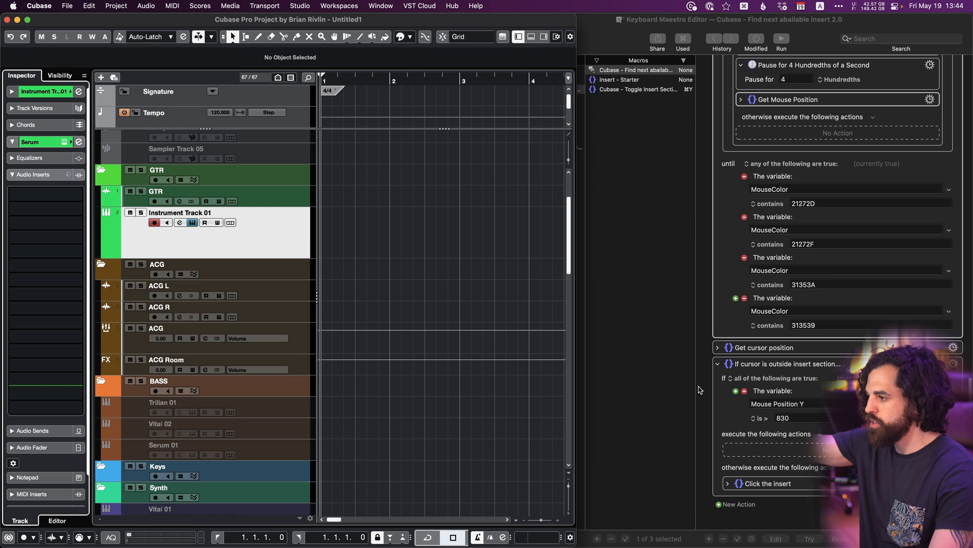
- Examine the final Get cursor position action and the cursor outside insert section condition, including the contents of its Click the insert group
left_click(760, 347)
scroll(763, 350, "down", 1)
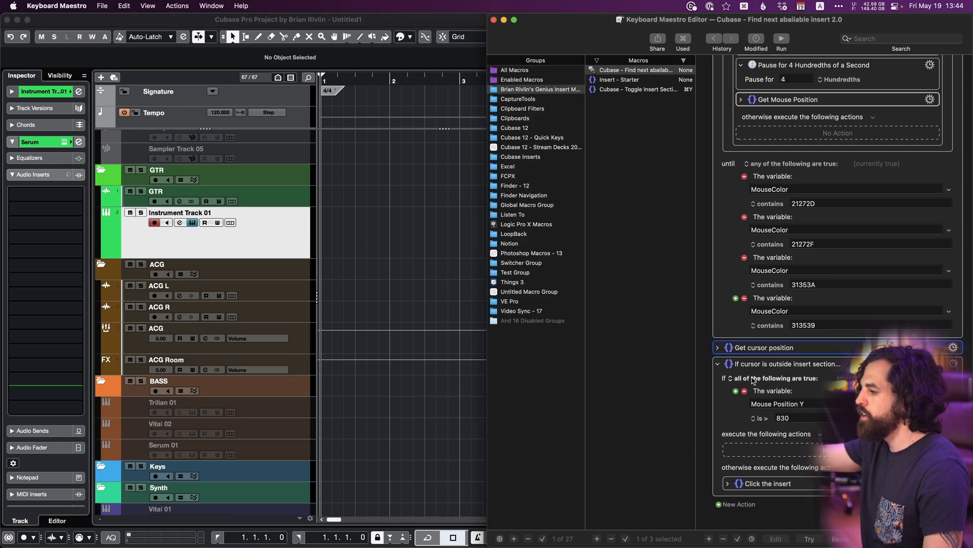
left_click(728, 483)
scroll(730, 484, "down", 5)
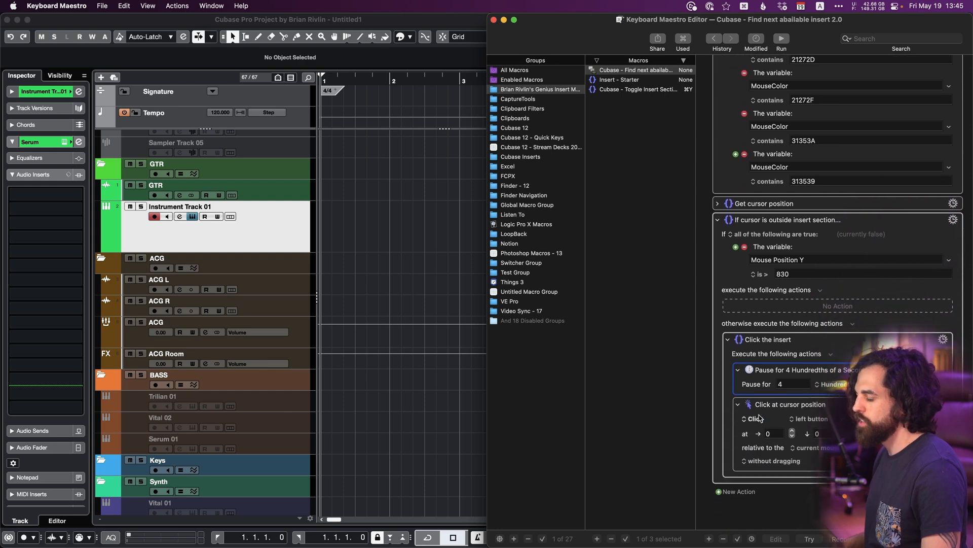
left_click(728, 351)
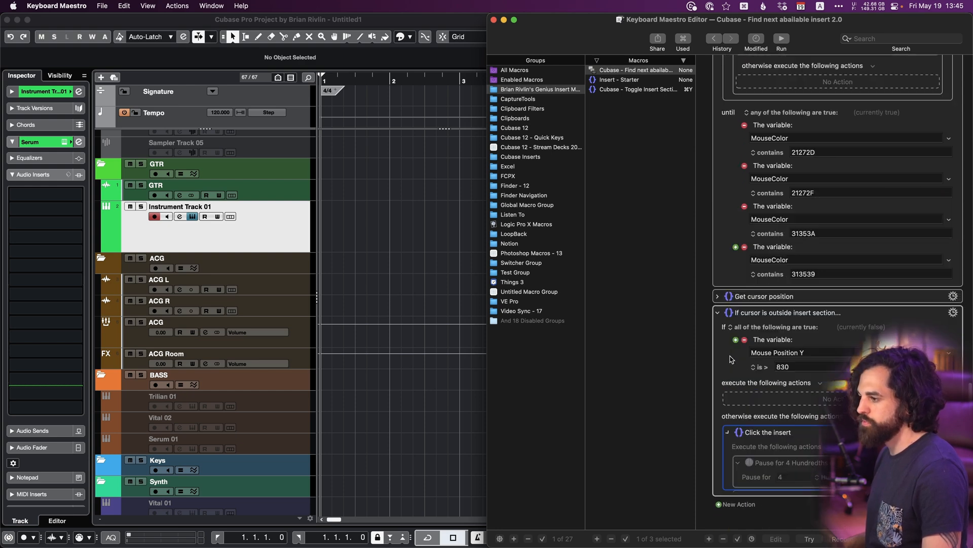
- Review the whole Find next abailable insert 2.0 macro from its trigger settings through to the Click the insert group
scroll(756, 424, "up", 15)
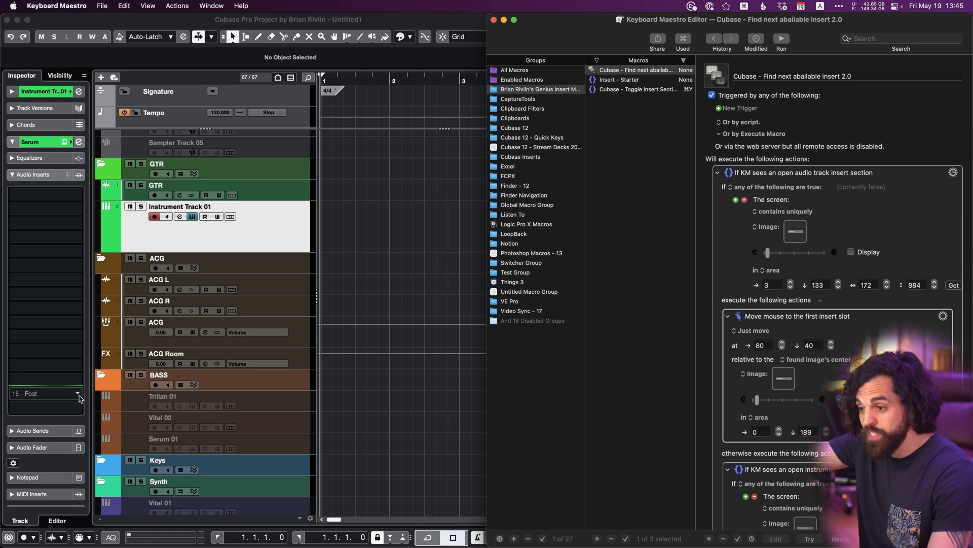
scroll(819, 329, "down", 3)
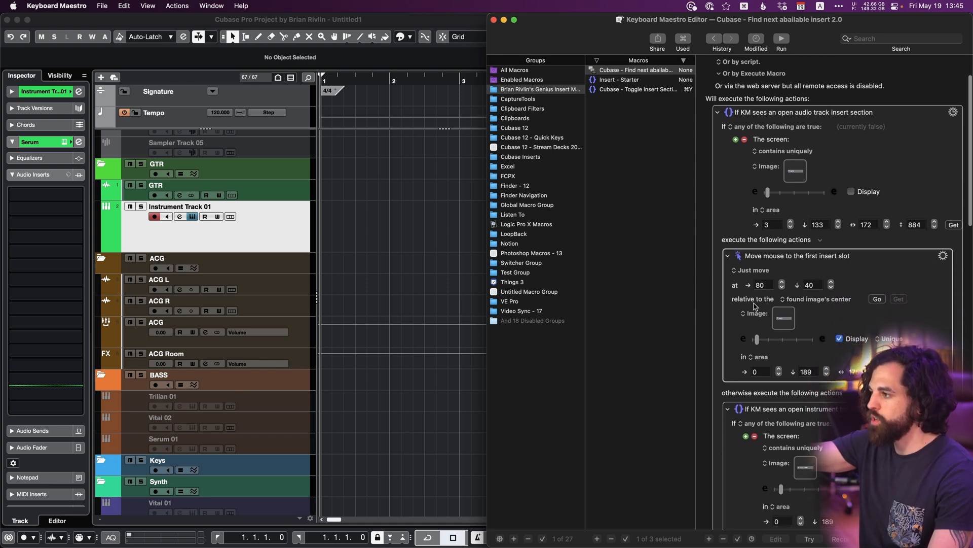
scroll(847, 274, "down", 1)
left_click(859, 267)
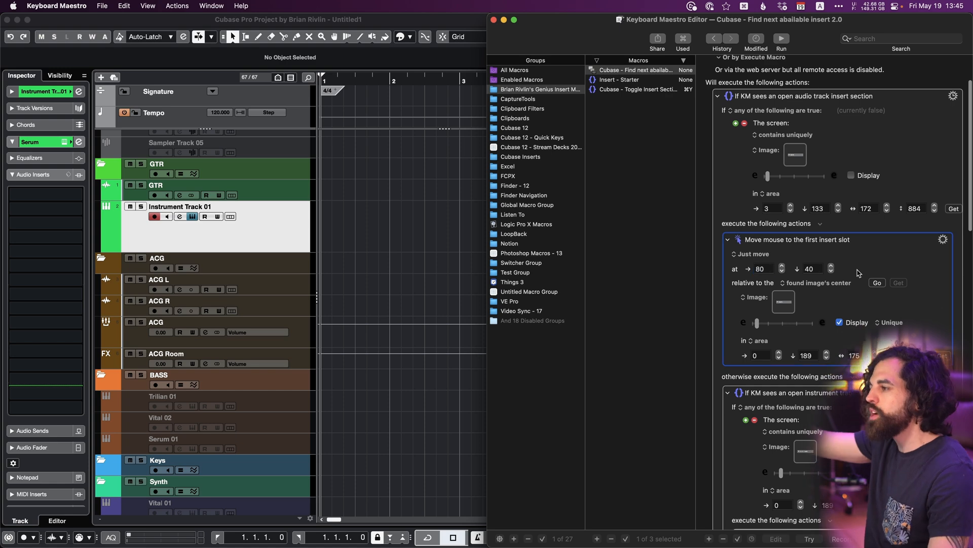
scroll(854, 272, "down", 2)
scroll(850, 279, "down", 15)
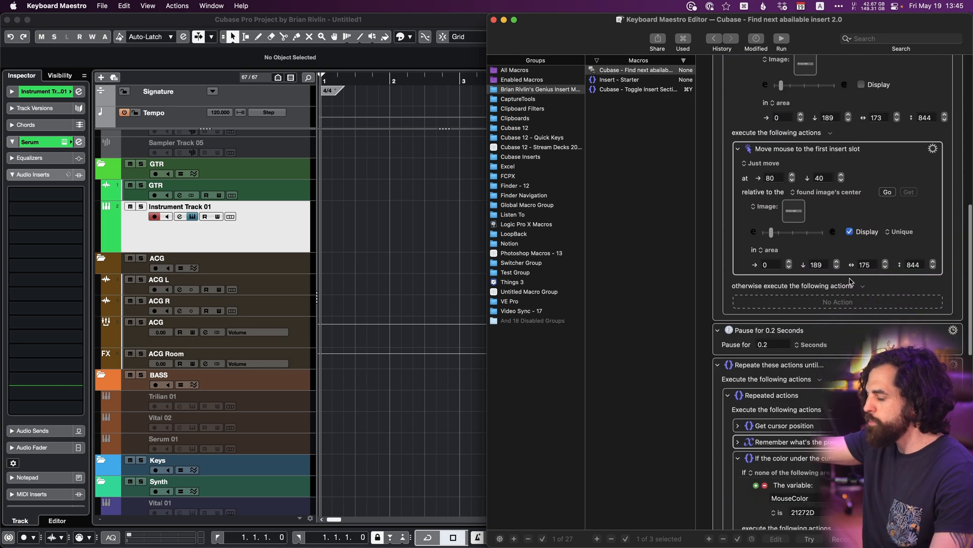
scroll(850, 282, "down", 8)
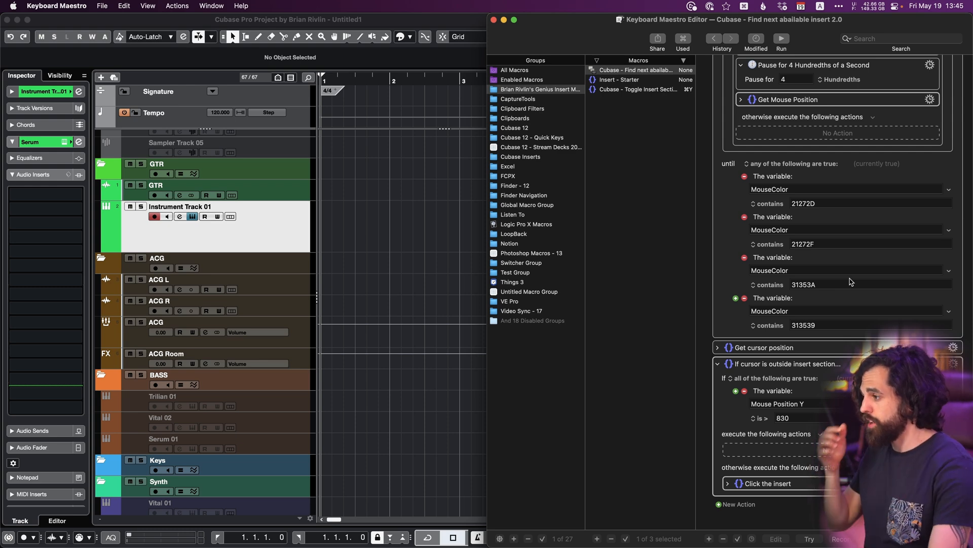
- Open the Insert - Starter macro and bring up the plug-in choices of the first audio insert holding FabFilter Pro-Q 3
scroll(851, 282, "up", 15)
scroll(838, 332, "down", 15)
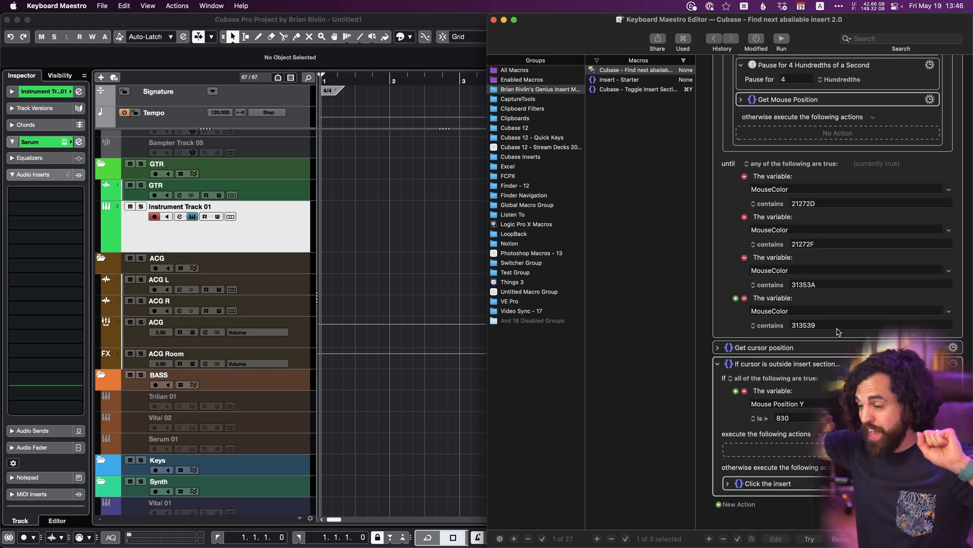
scroll(838, 332, "up", 15)
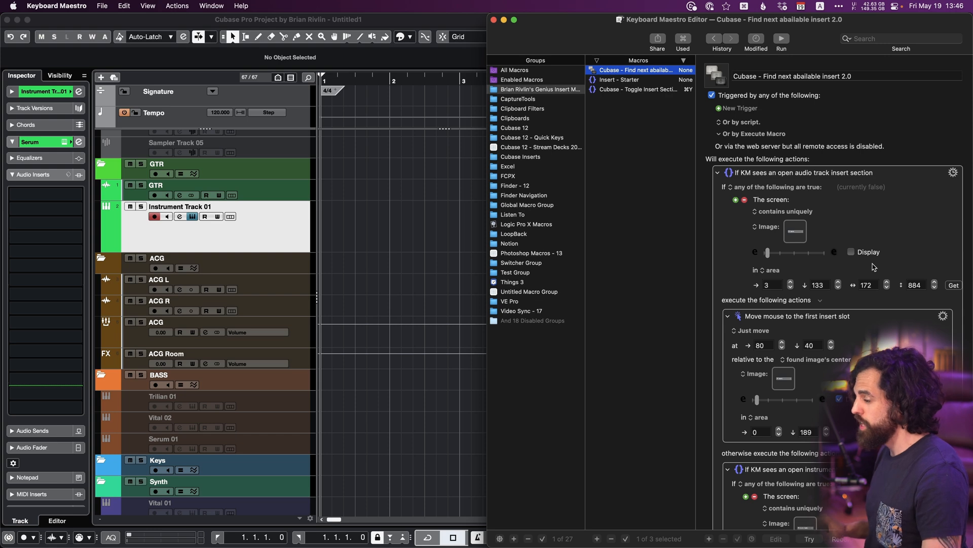
left_click(618, 80)
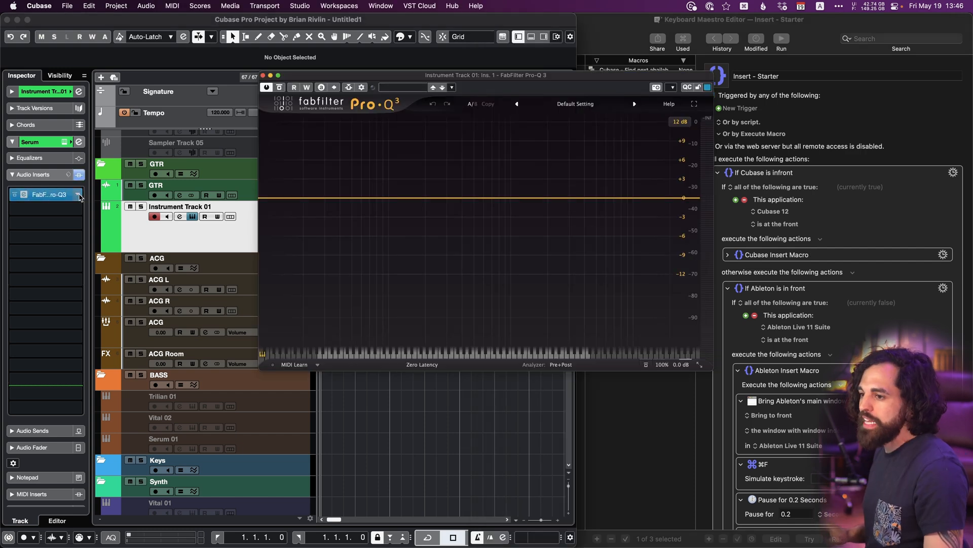
left_click(79, 198)
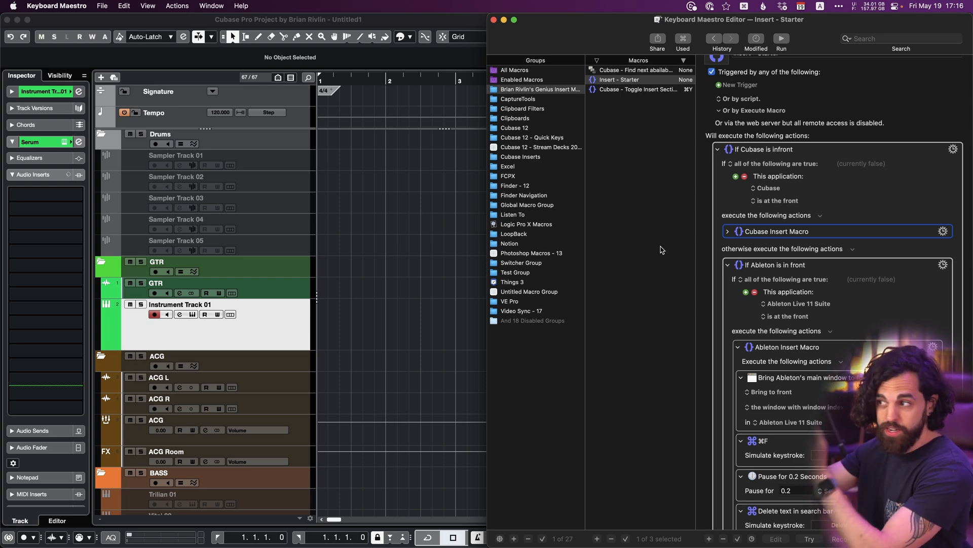
- Examine the If Cubase is infront condition and the Cubase Insert Macro group it executes
left_click(848, 209)
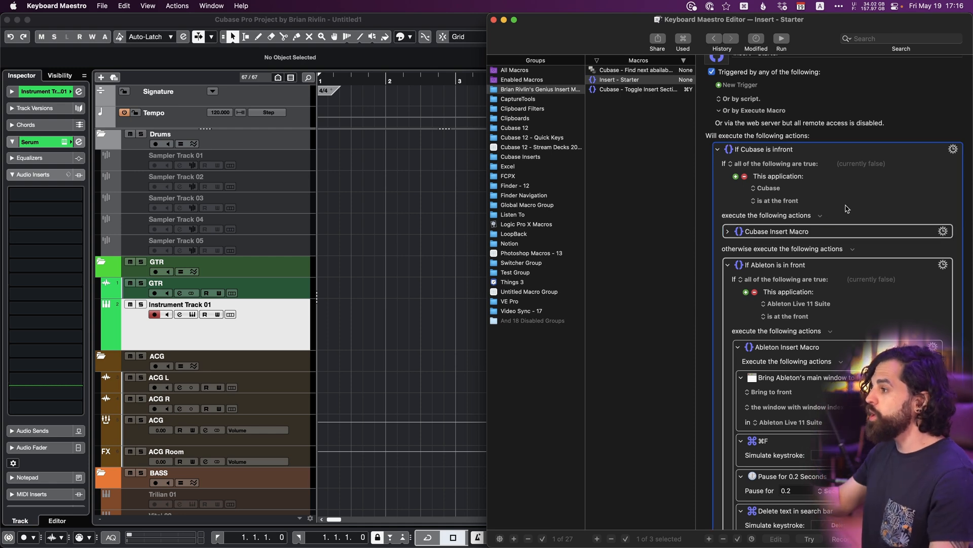
scroll(846, 208, "up", 2)
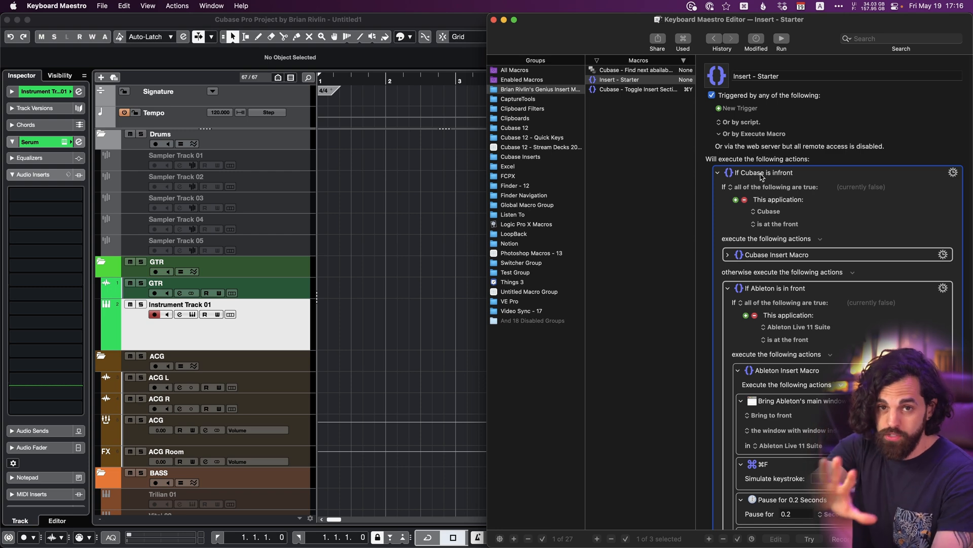
left_click(377, 178)
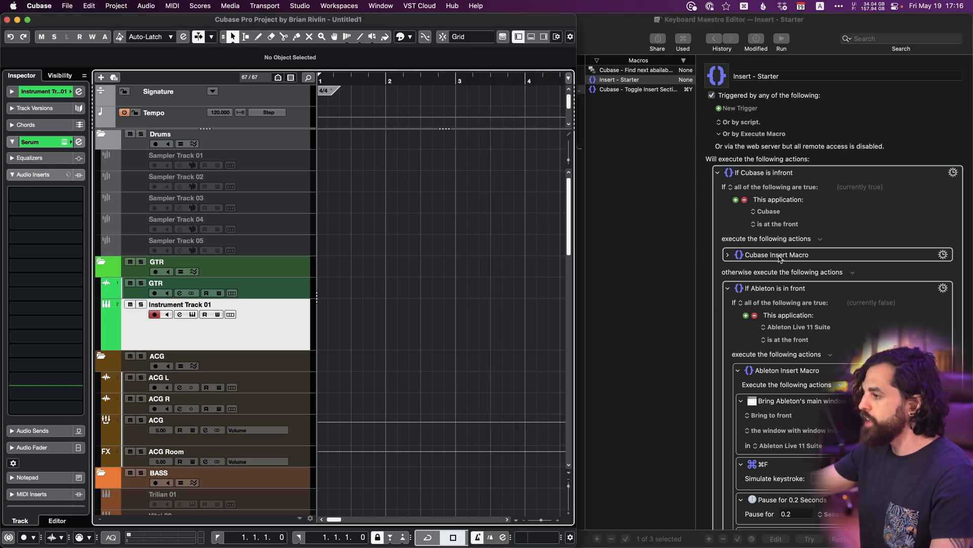
left_click(778, 256)
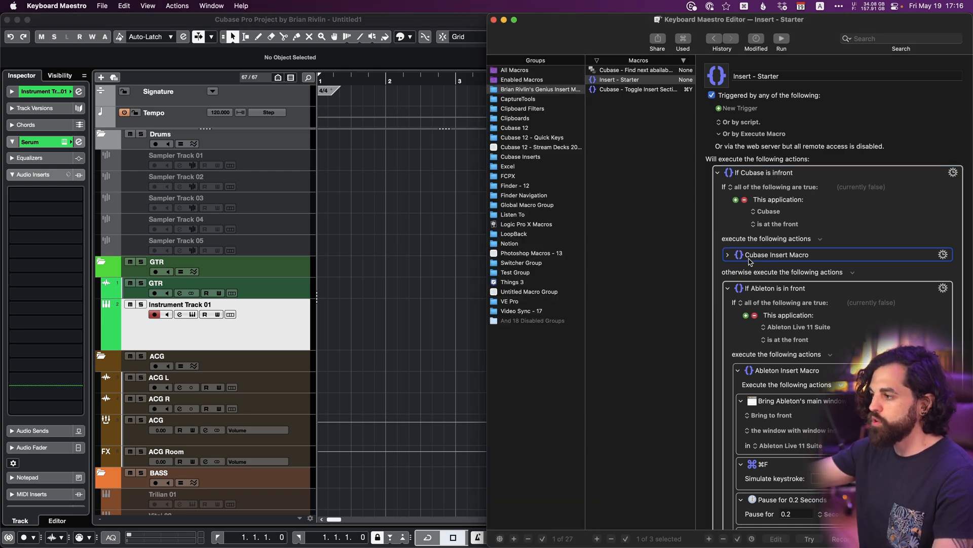
- Review the actions under the If Ableton is in front condition and collapse the Ableton Insert Macro group
scroll(750, 262, "down", 2)
left_click(858, 300)
scroll(858, 300, "down", 12)
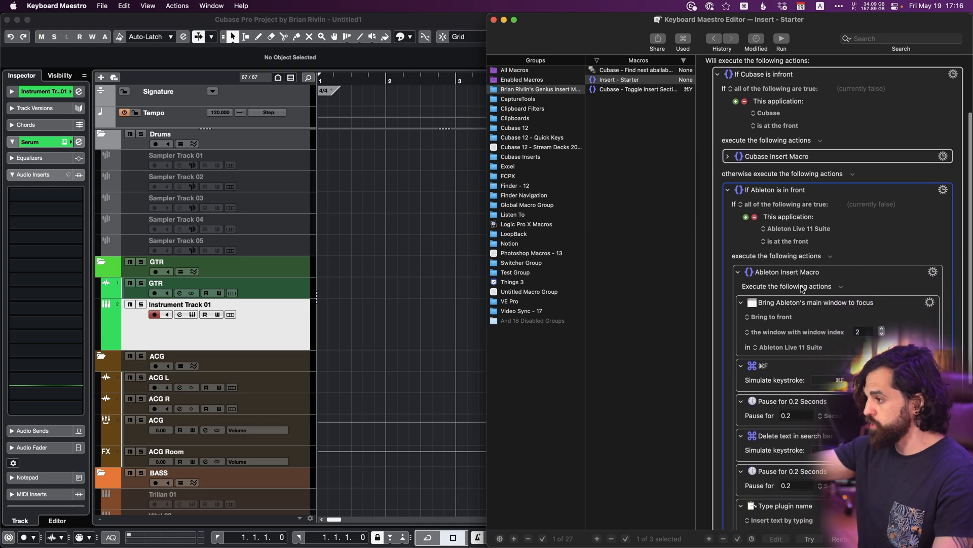
scroll(801, 285, "up", 6)
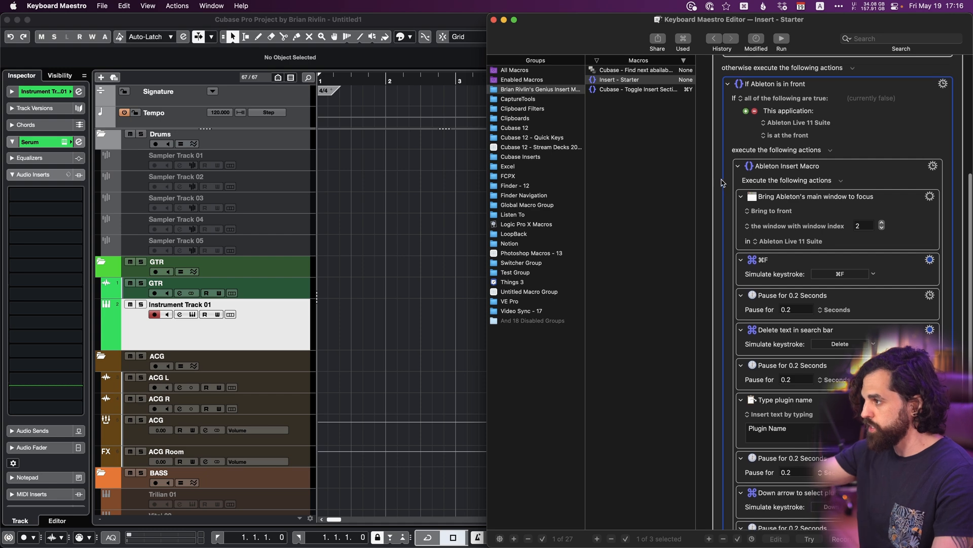
left_click(738, 168)
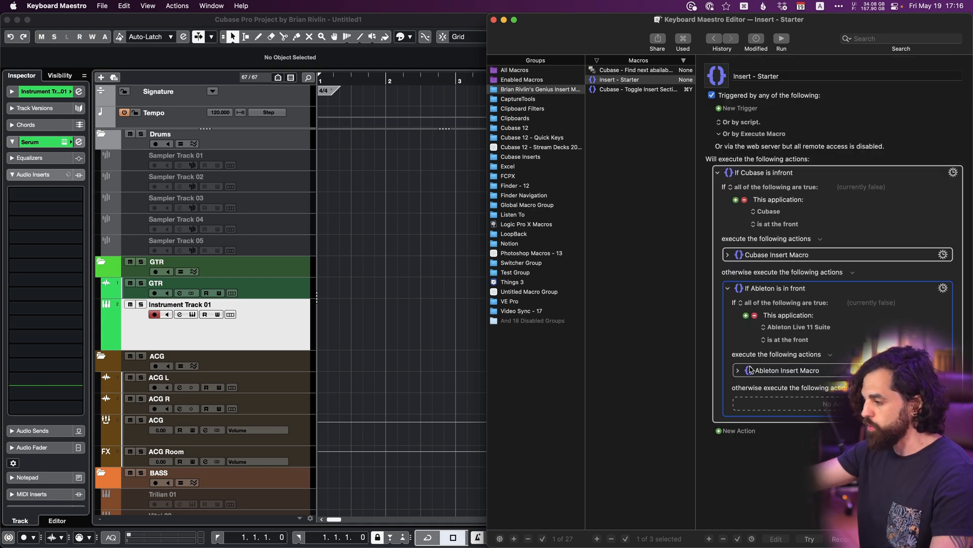
- Expand the Cubase Insert Macro group and compare its Plugin Name text action with the plug-in search of Instrument Track 01's first insert
left_click(777, 258)
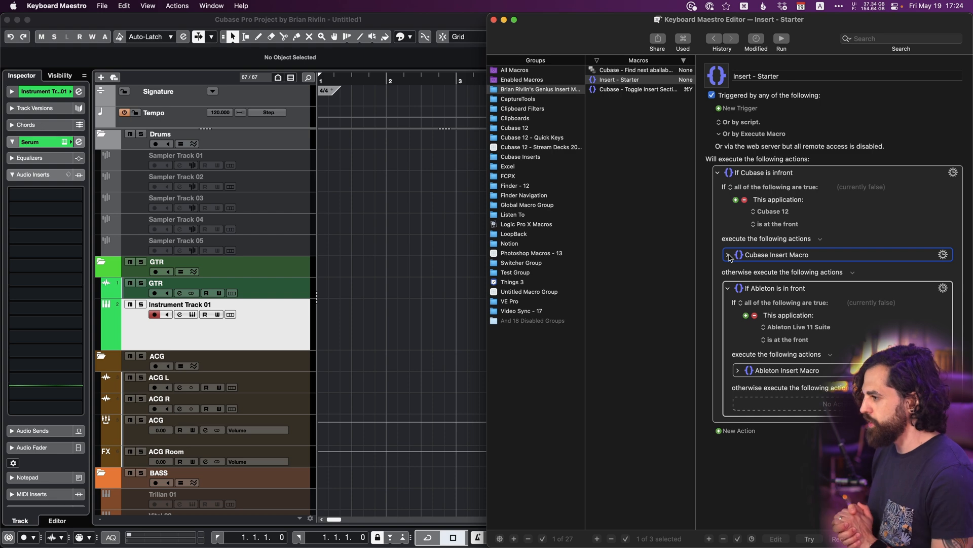
left_click(729, 255)
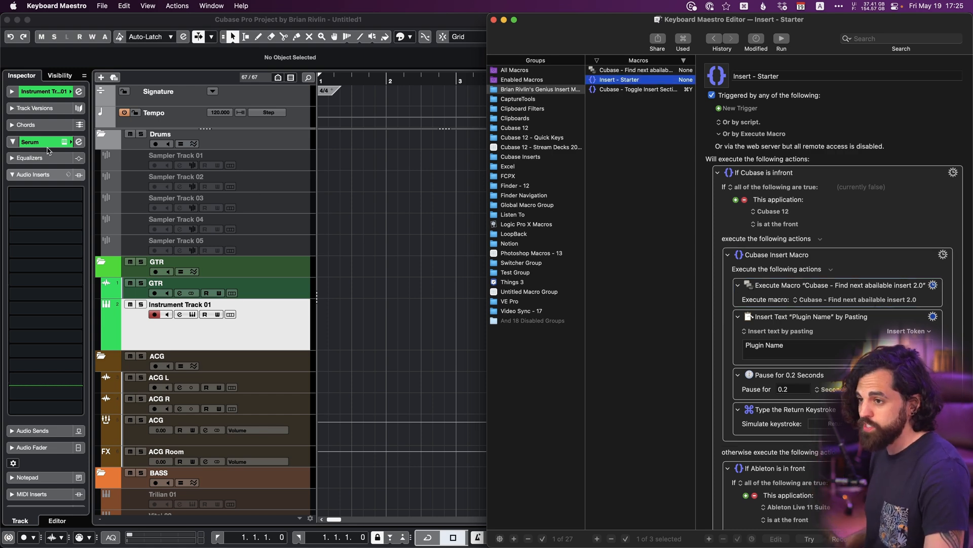
left_click(65, 205)
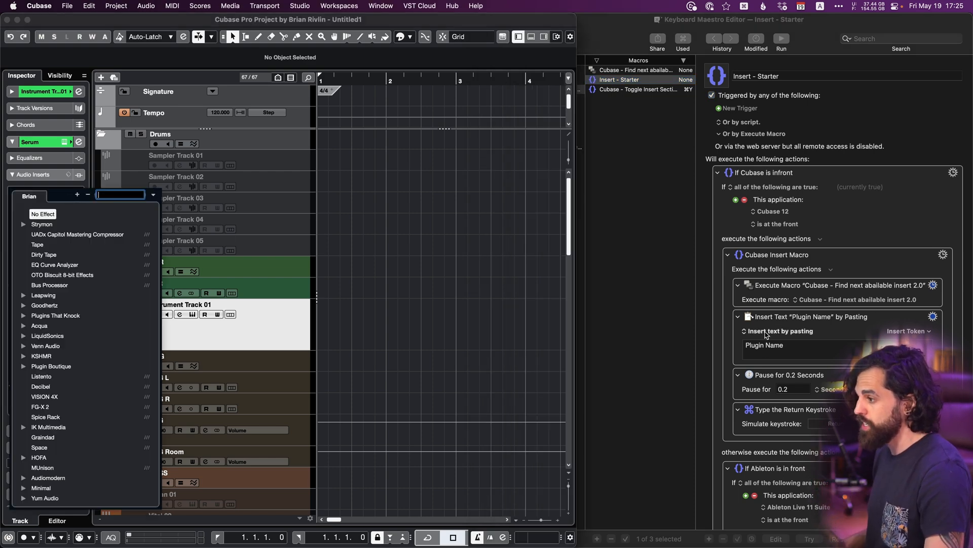
left_click(801, 346)
key("super+a")
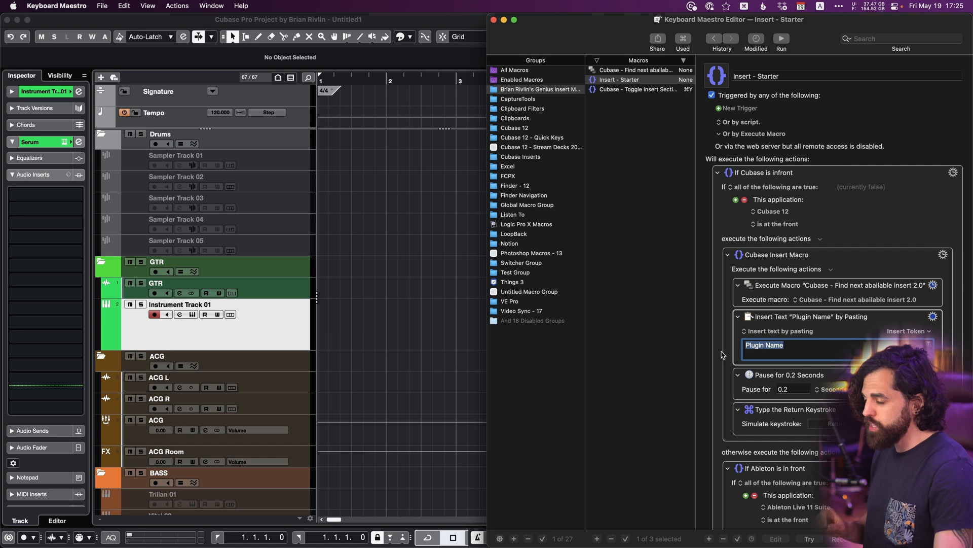
- Search for FabFilter Pro-Q 3 in the plug-in selector of Instrument Track 01's first audio insert
left_click(352, 320)
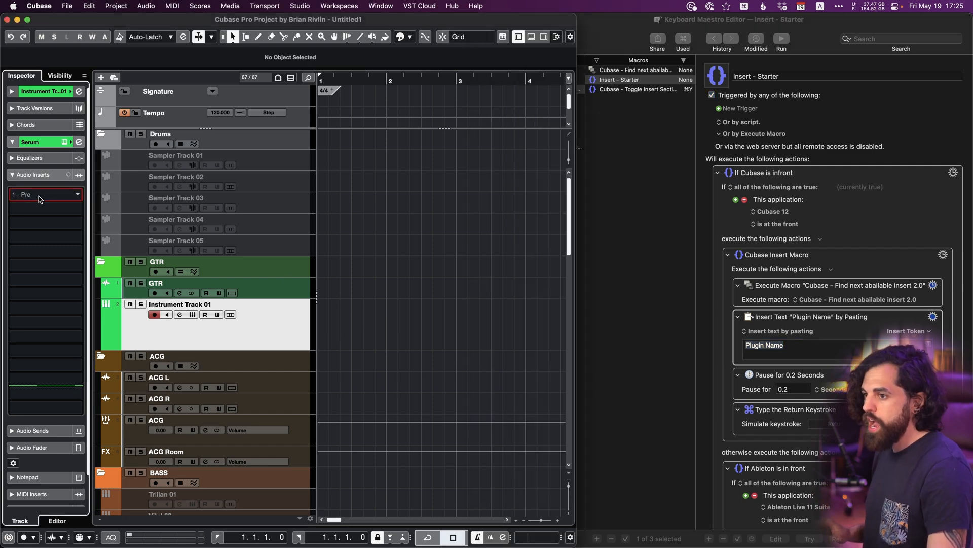
left_click(40, 198)
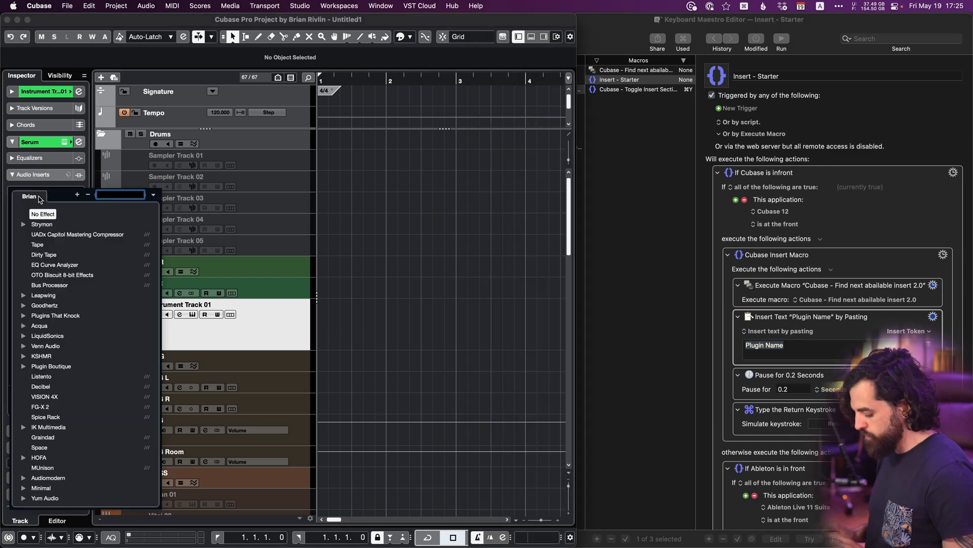
type("FabFilter Pro-Q 3")
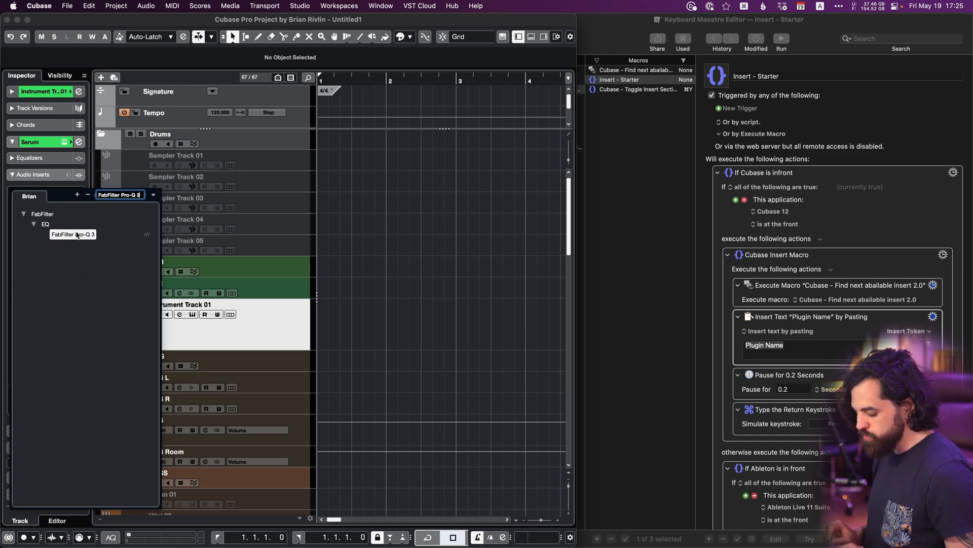
- Replace the Plugin Name placeholder in the Insert Text by Pasting action with "FabFilter Pro-Q 3"
left_click(770, 350)
double_click(769, 348)
type("FabFilter Pro-Q 3")
left_click_drag(835, 347, 613, 328)
type("FabFilter Pro-Q 3")
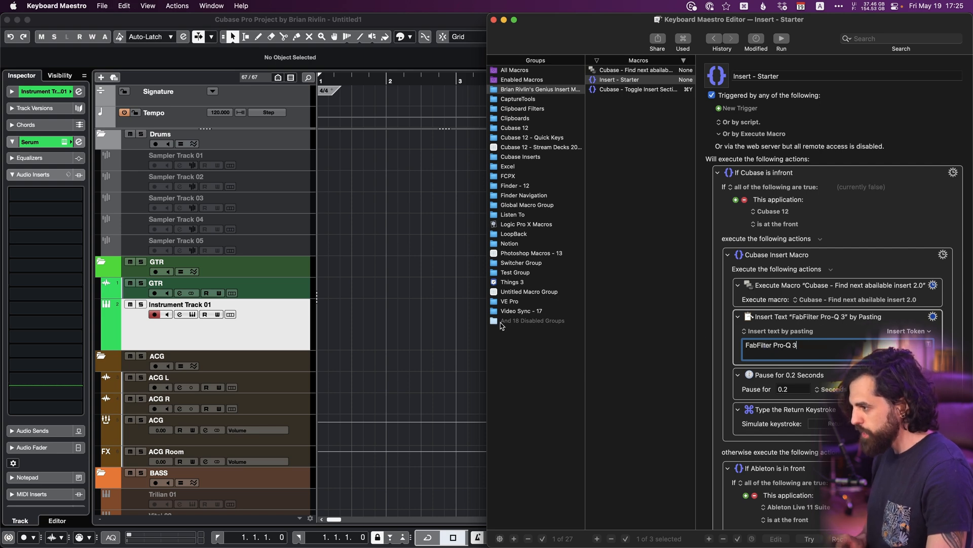
- Open Cubase's VST Plug-in Manager and switch the plug-in collection to Default
left_click(381, 269)
key("super+p")
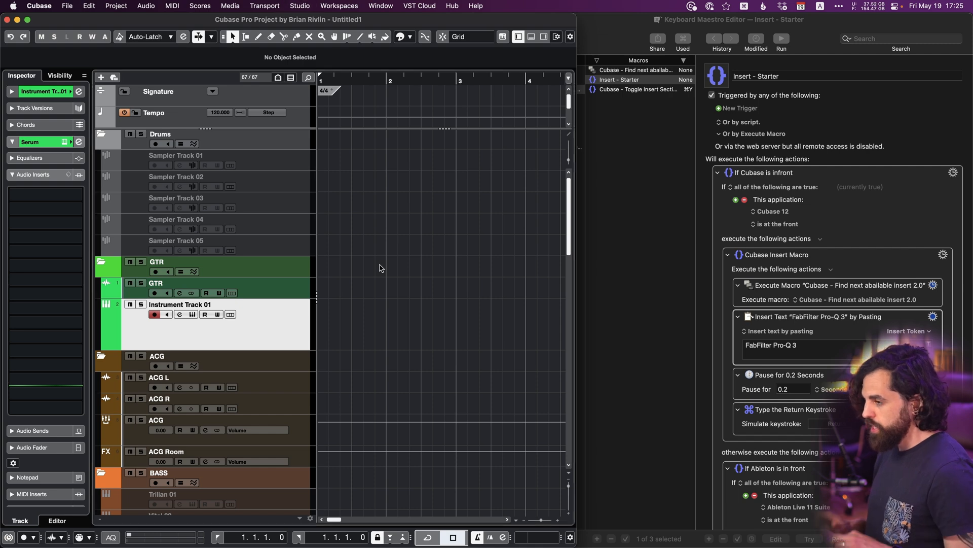
left_click_drag(471, 151, 264, 137)
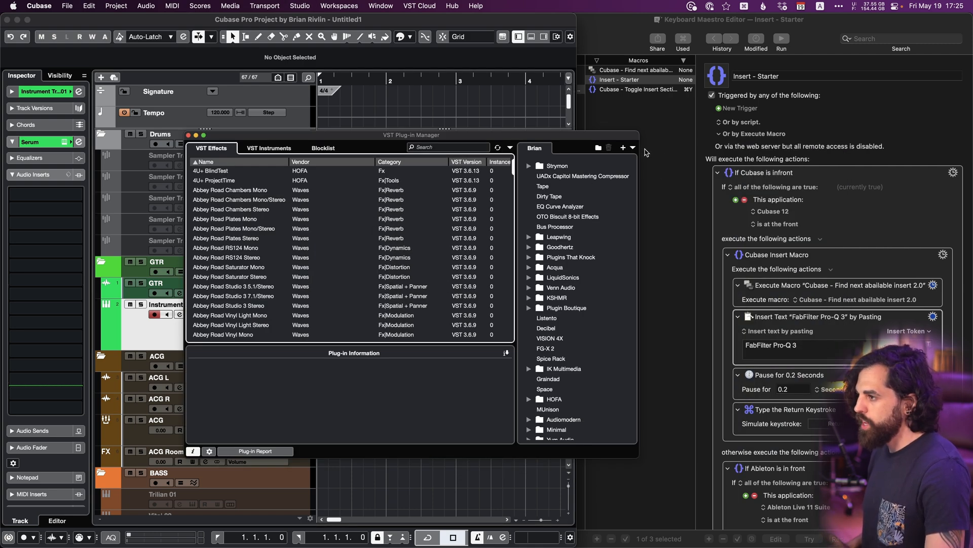
left_click(633, 148)
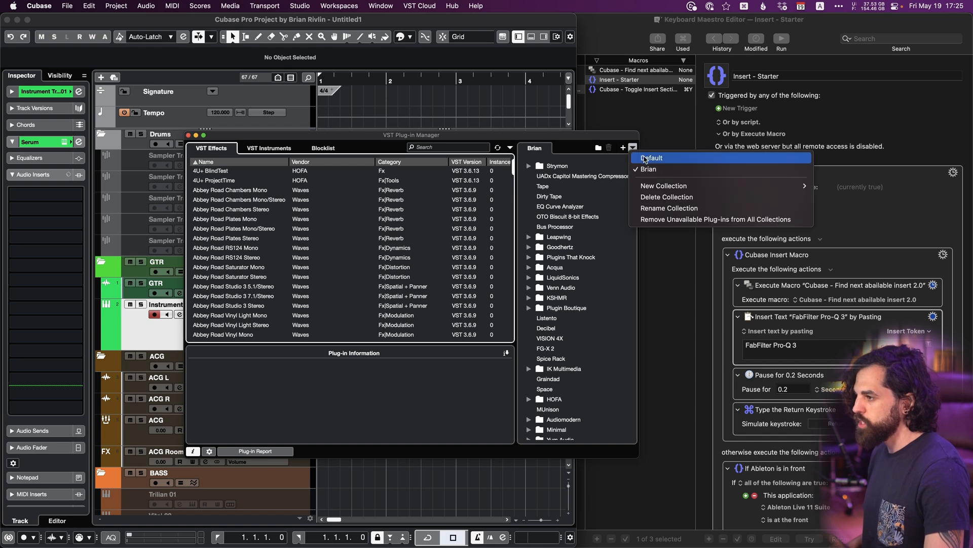
left_click(649, 158)
scroll(566, 212, "up", 3)
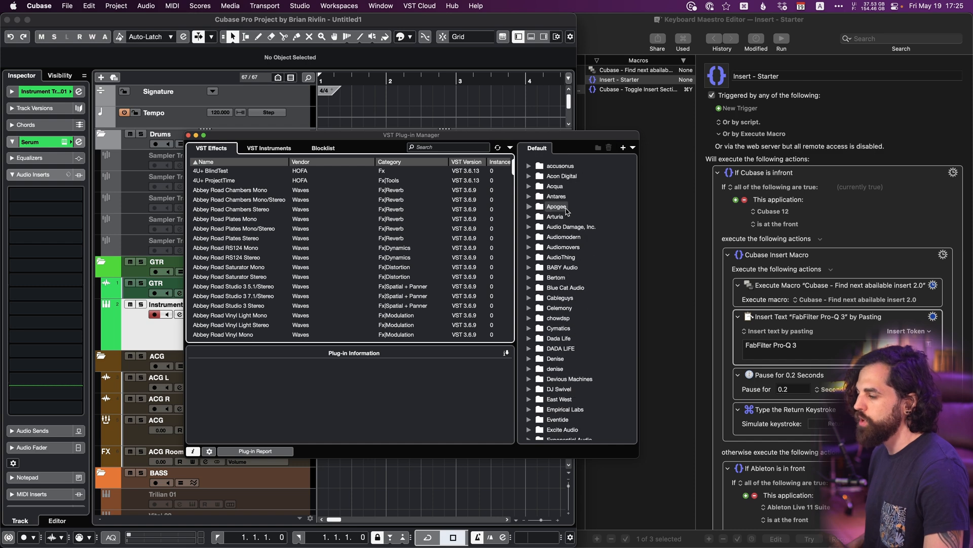
- Examine the New Collection options and the Abbey Road Chambers Stereo entry, and close the VST Plug-in Manager
left_click(633, 148)
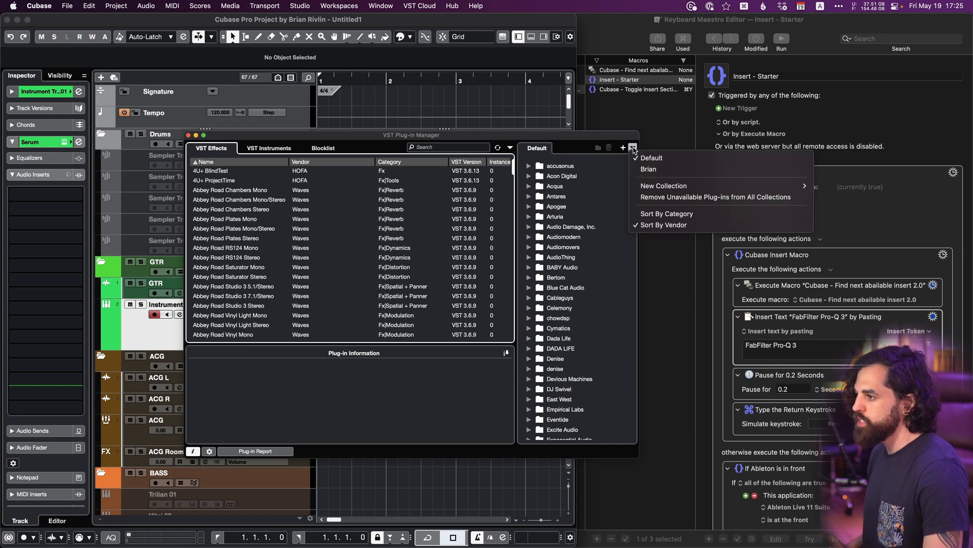
mouse_move(632, 188)
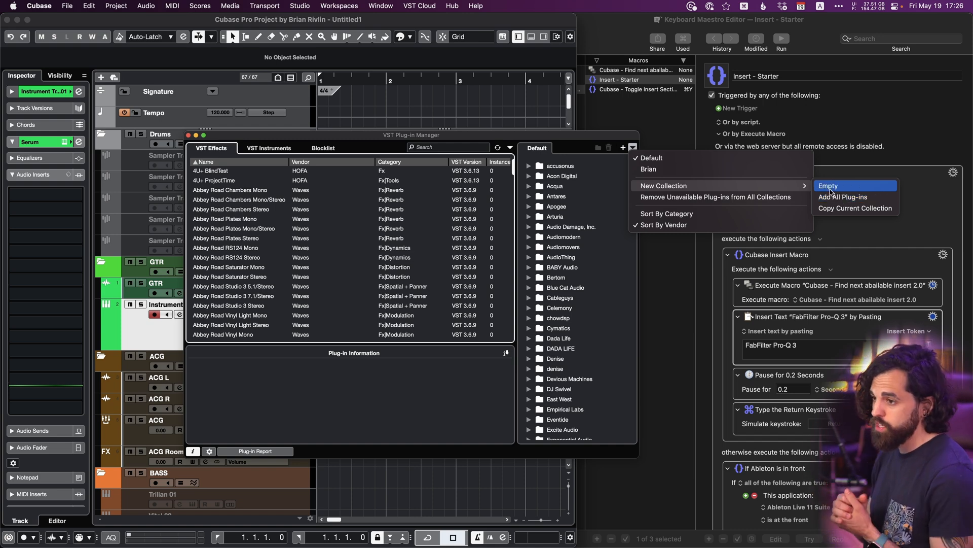
left_click(258, 212)
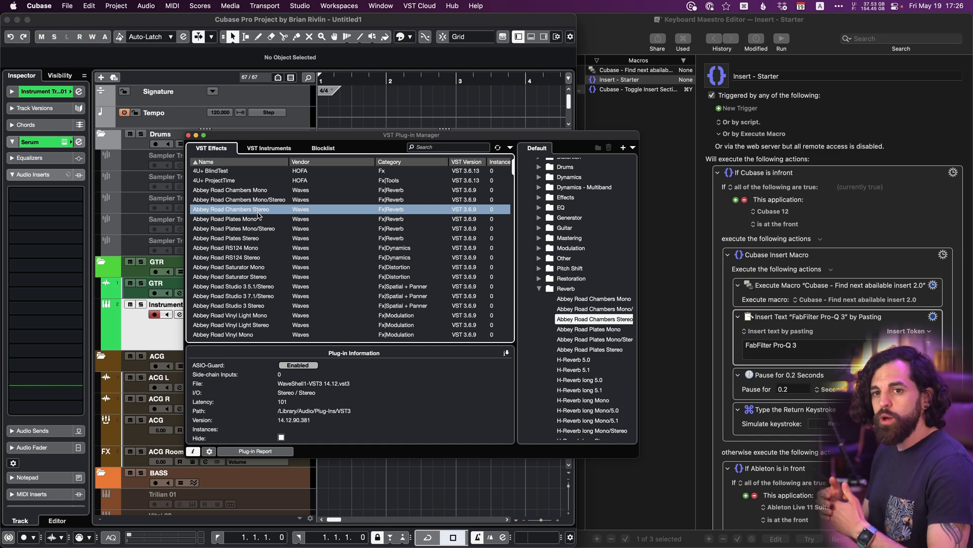
left_click(188, 135)
- Change the text pasted by the Insert Text action in Keyboard Maestro to "Pro-Q"
left_click(798, 346)
key("super+a")
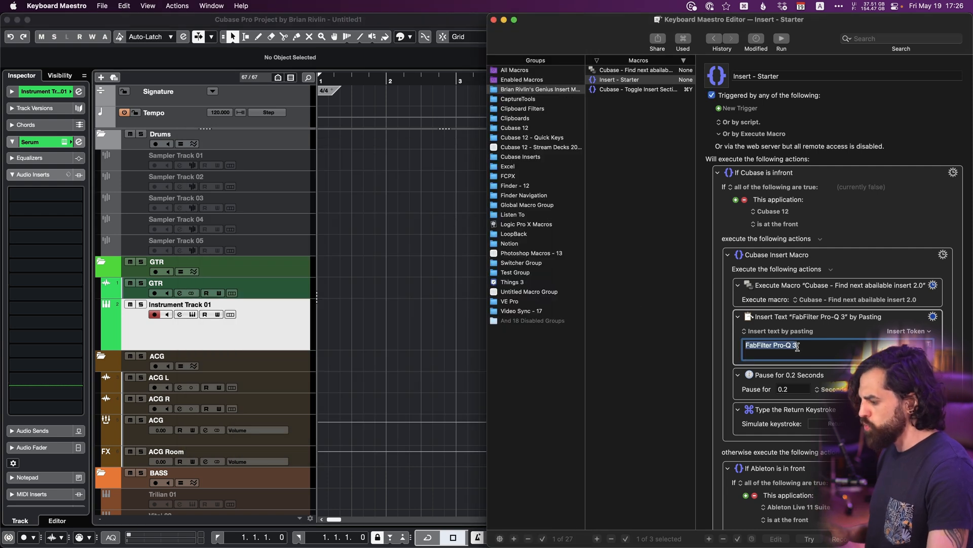
type("Pro-Q")
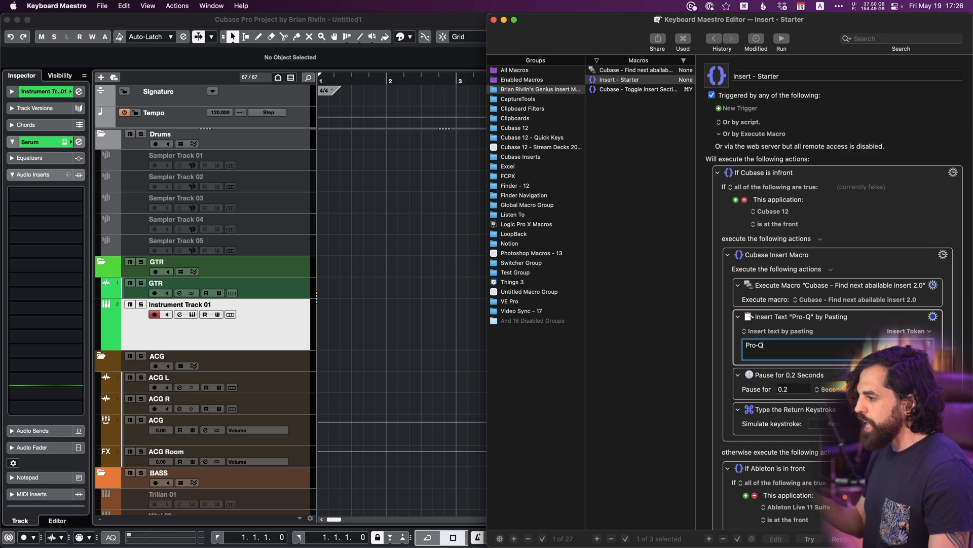
- Set the Insert Text action's pasted text back to the full plug-in name "FabFilter Pro-Q 3"
left_click_drag(782, 347, 645, 349)
key("BackSpace")
type("FabFilter Pro-Q 3")
- Copy the plug-in name from the Insert Text action, paste it into the first audio insert's plug-in search in Cubase, and load FabFilter Pro-Q 3
left_click(413, 302)
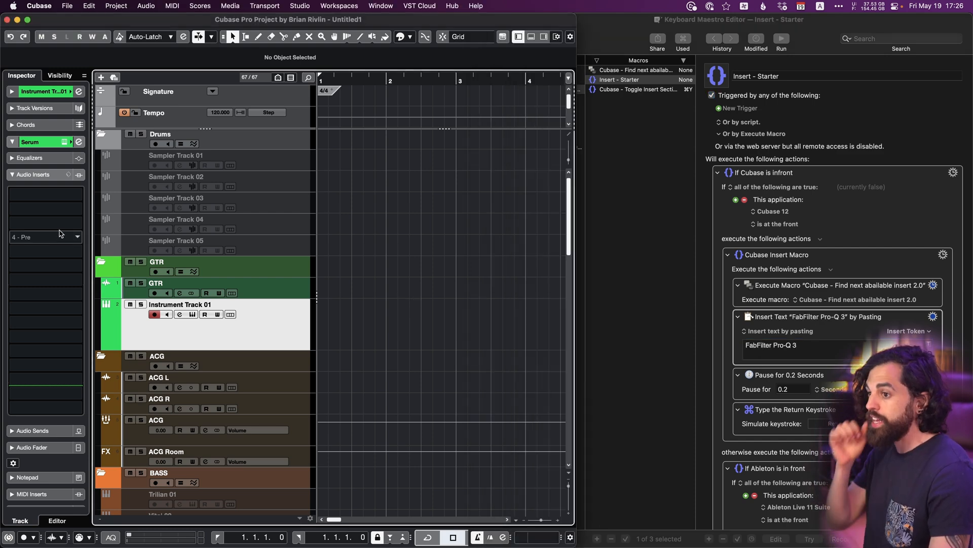
left_click(41, 199)
triple_click(840, 351)
key("super+c")
left_click(376, 376)
left_click(60, 196)
key("super+v")
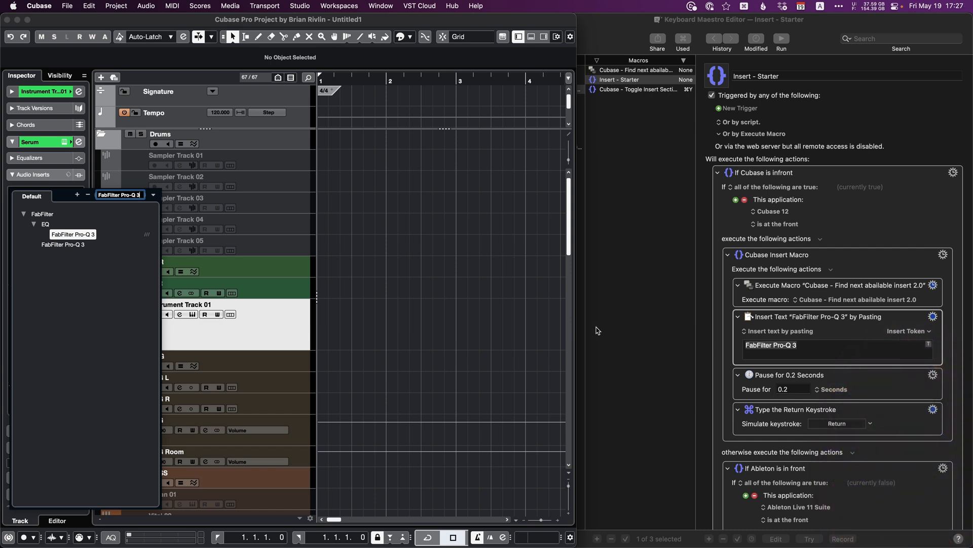
left_click(444, 341)
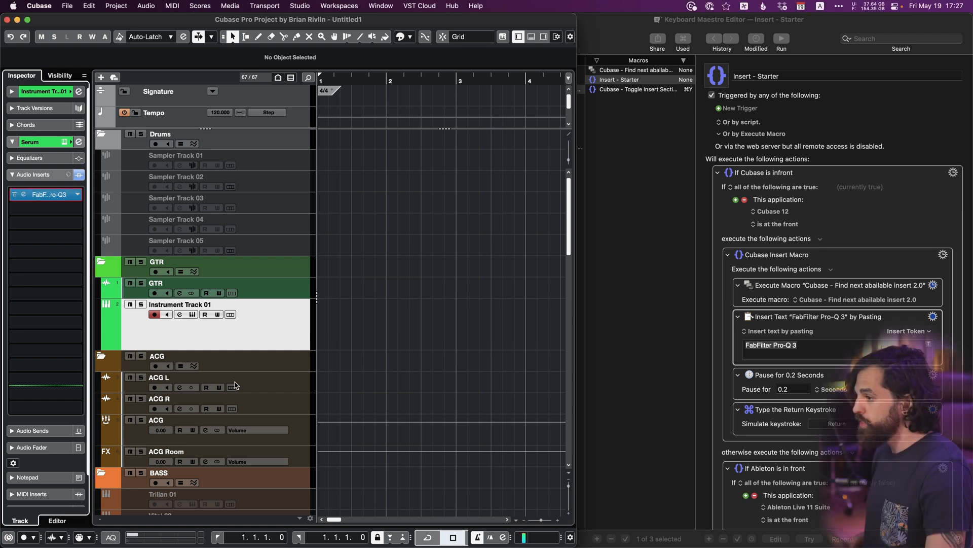
- Bring up the VST plug-in launcher over the Cubase project, run its Pro-Q entry, and call up the launcher again
left_click(390, 349)
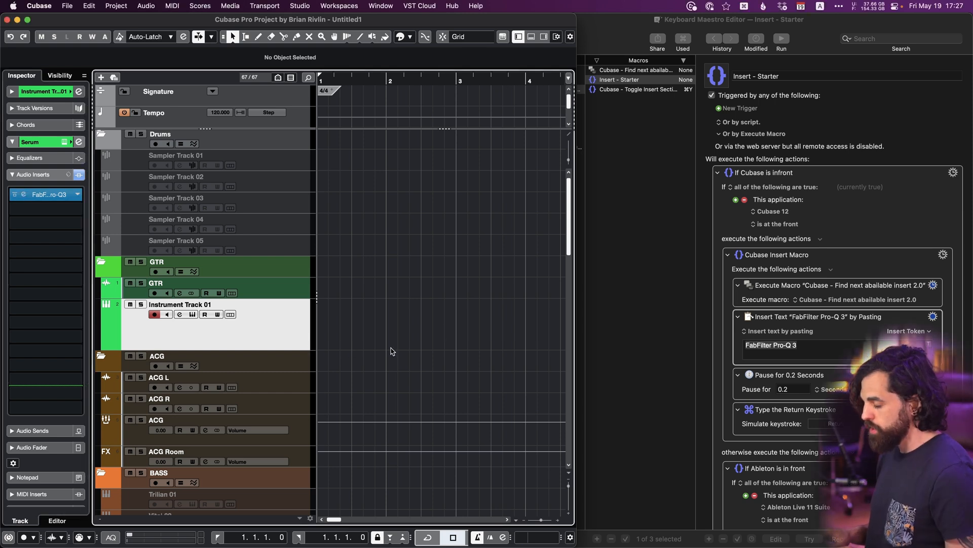
key("alt+space")
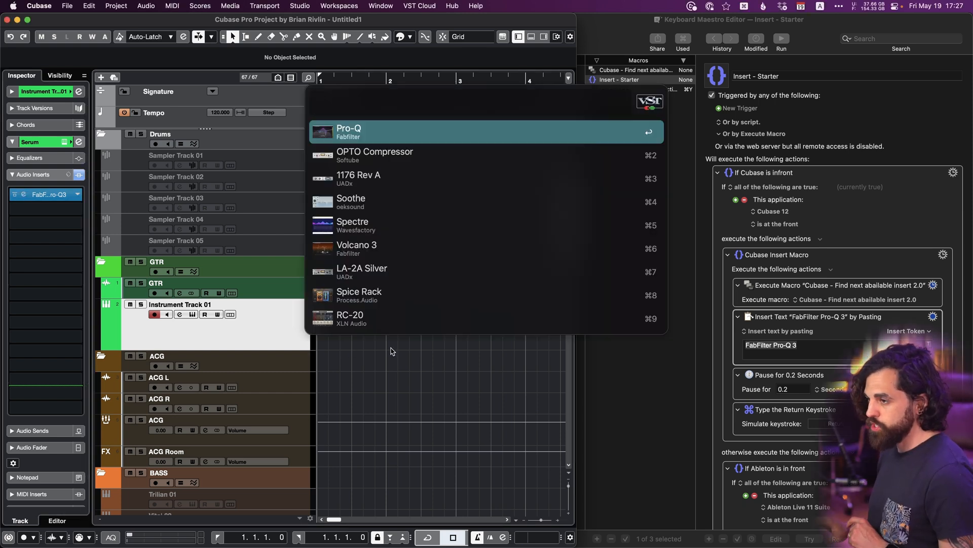
key("Return")
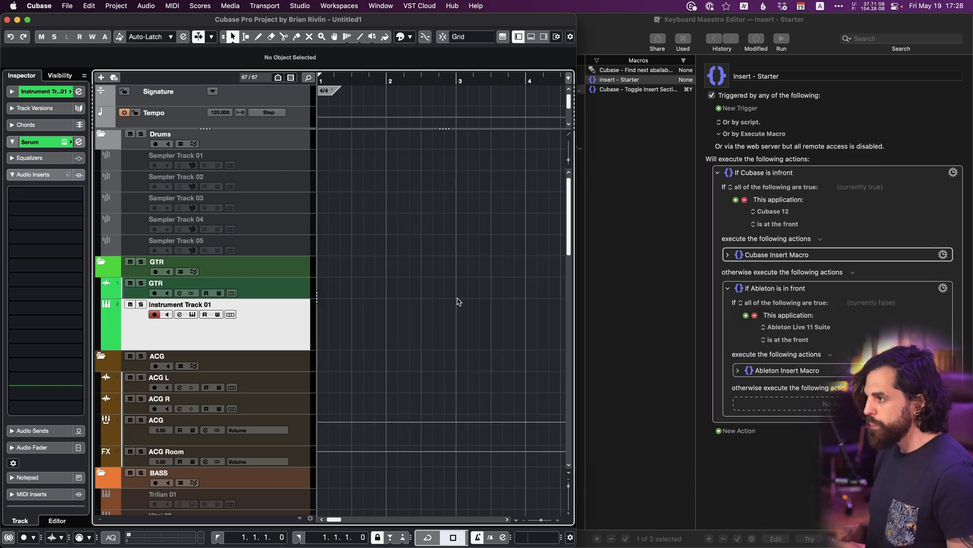
key("alt+space")
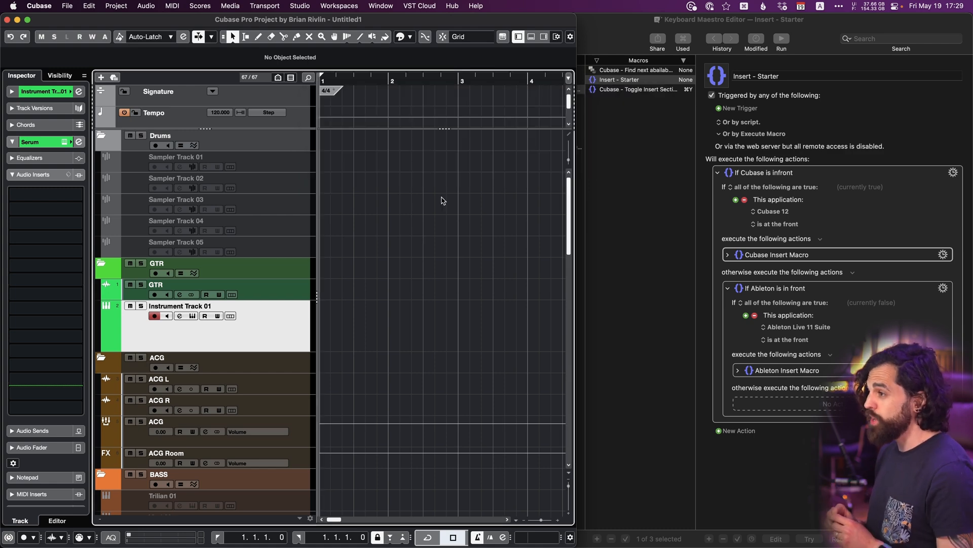
- Rename the "Insert - Starter" macro as "Insert - FabFilter Pro-Q 3"
left_click(786, 78)
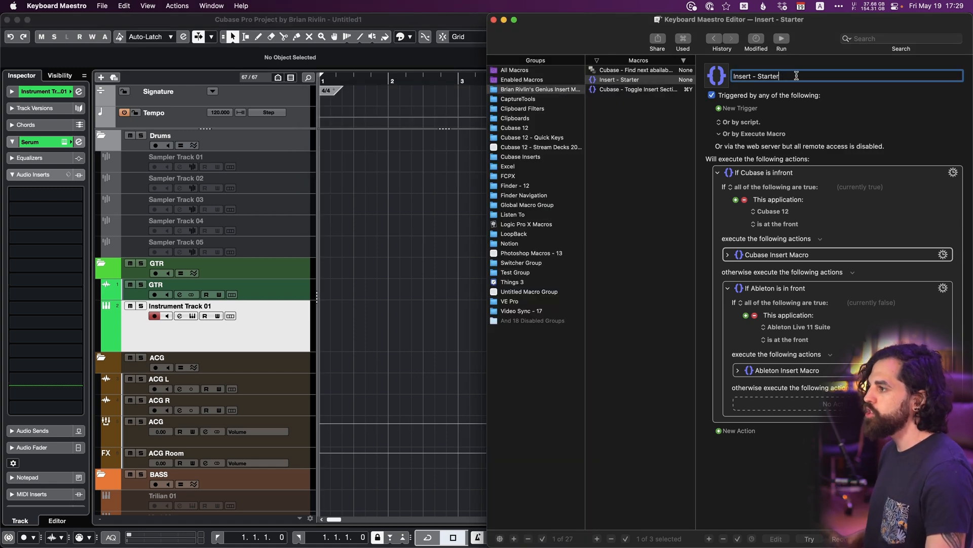
key("BackSpace")
key("BackSpace")
key("BackSpace")
key("BackSpace")
key("BackSpace")
key("BackSpace")
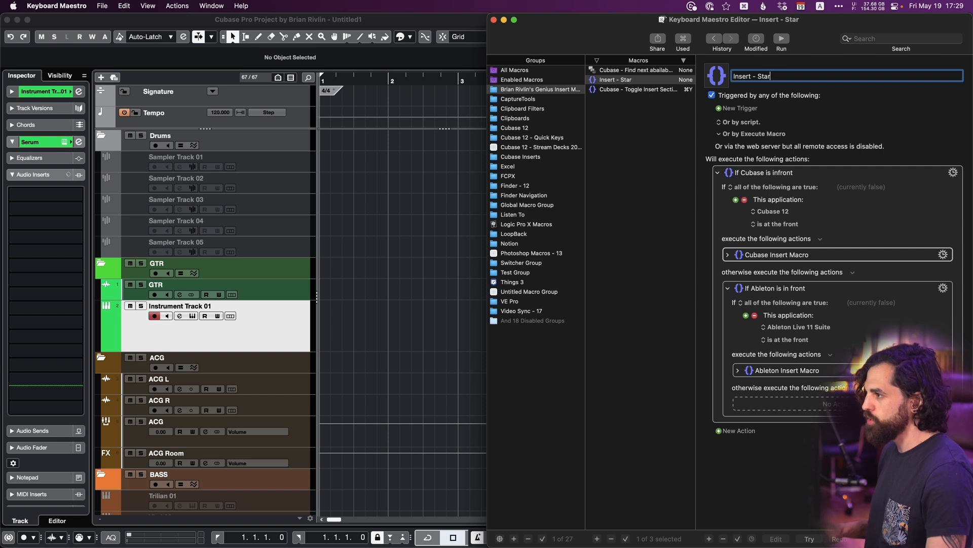
key("BackSpace")
type("Fab")
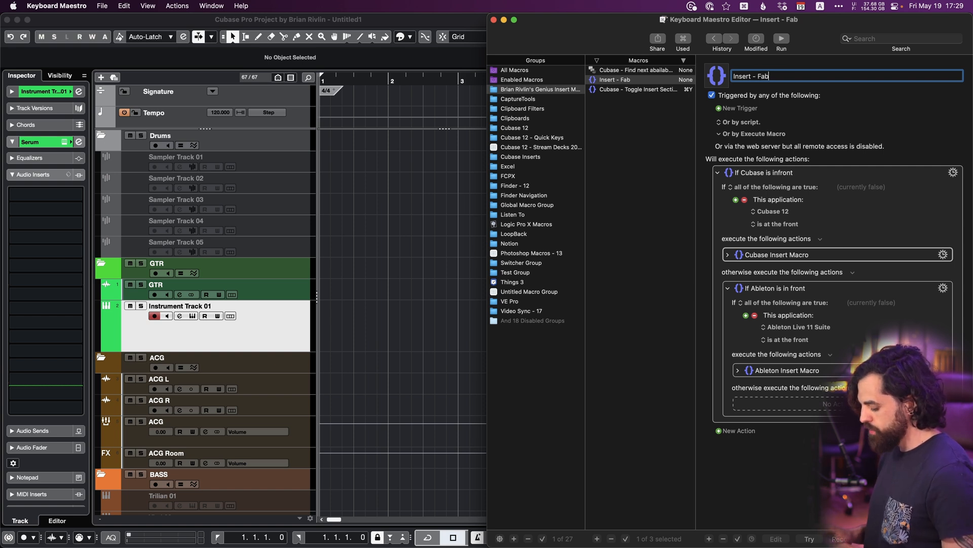
type("Filter Pro-Q 23")
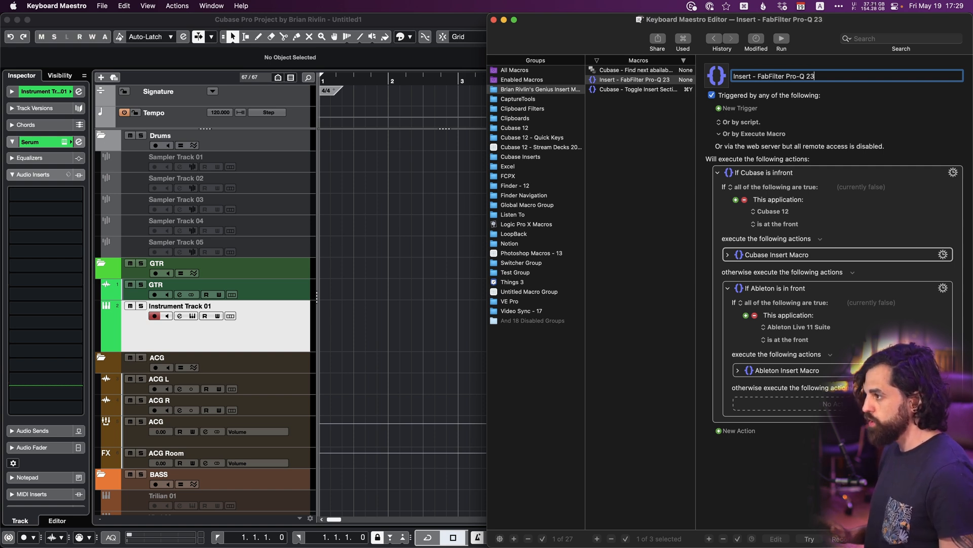
key("BackSpace")
key("BackSpace")
type("3")
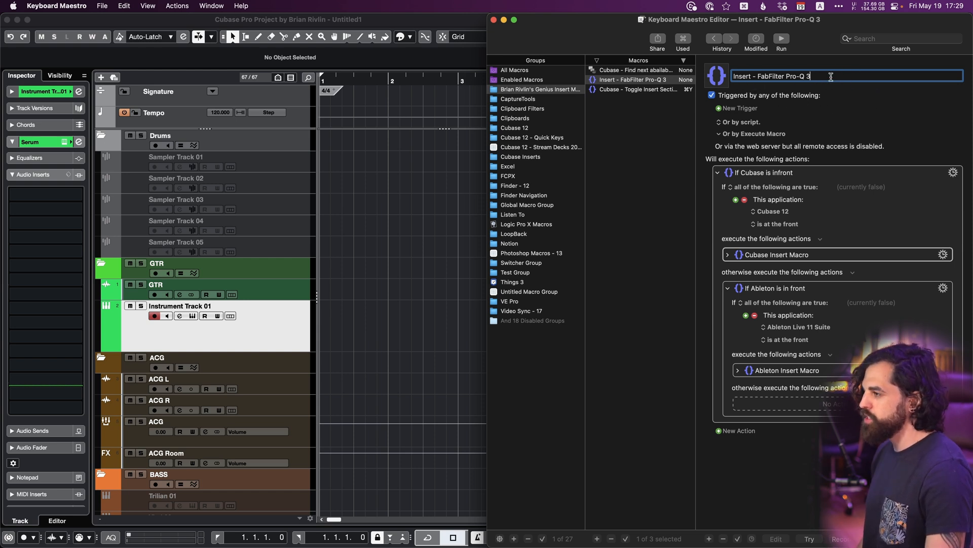
key("super+a")
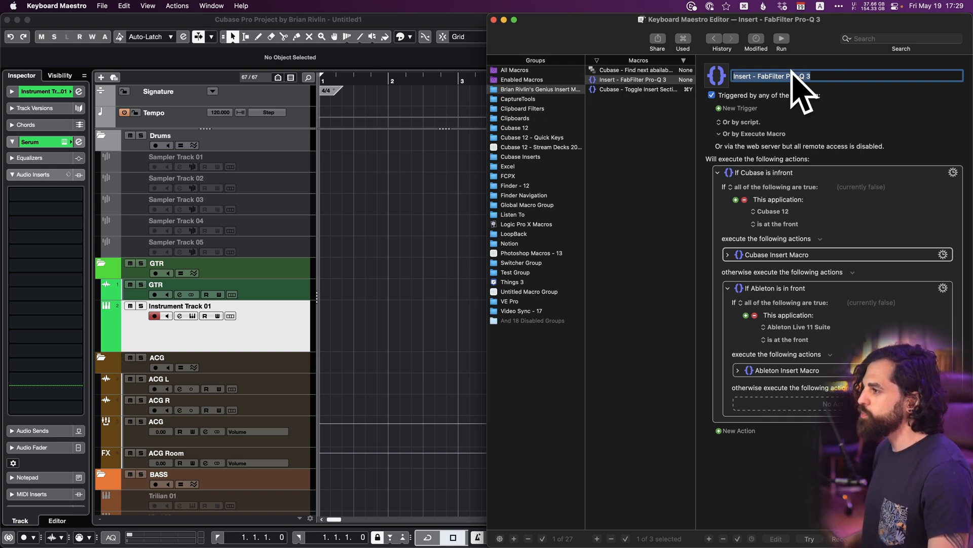
- Show the macro's Apple Script trigger code, copy it, and switch to Alfred Preferences
left_click(736, 125)
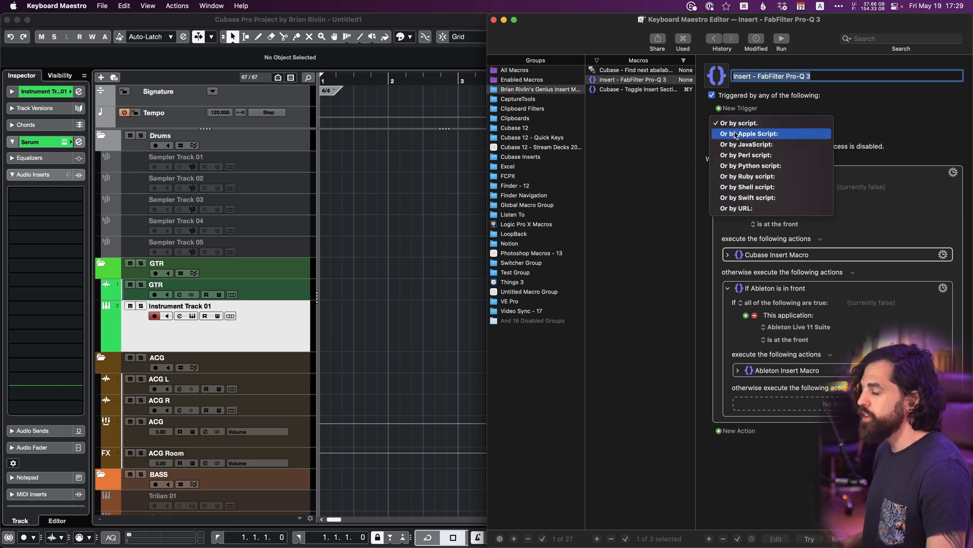
left_click(749, 134)
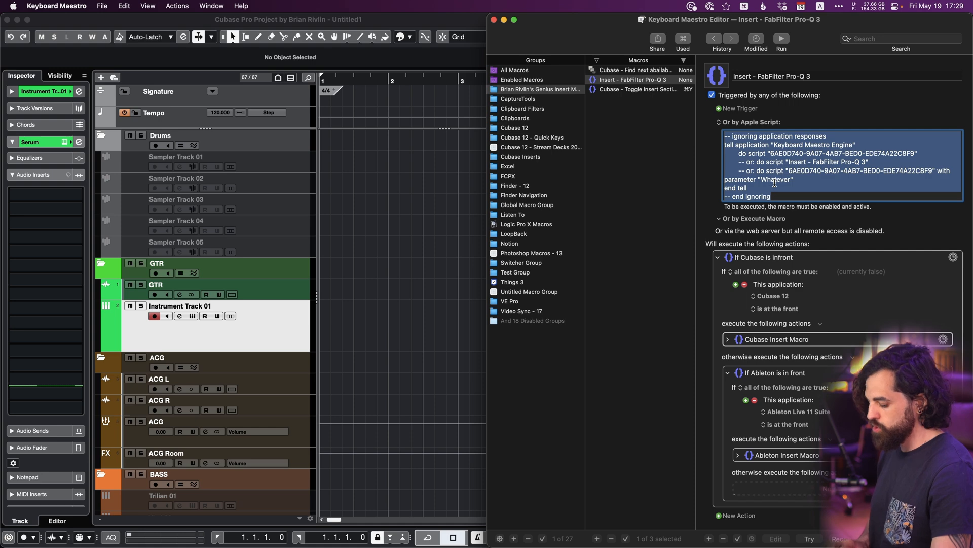
key("super+Tab")
key("super+Tab")
key("super+Tab")
key("super+Tab")
key("super+Tab")
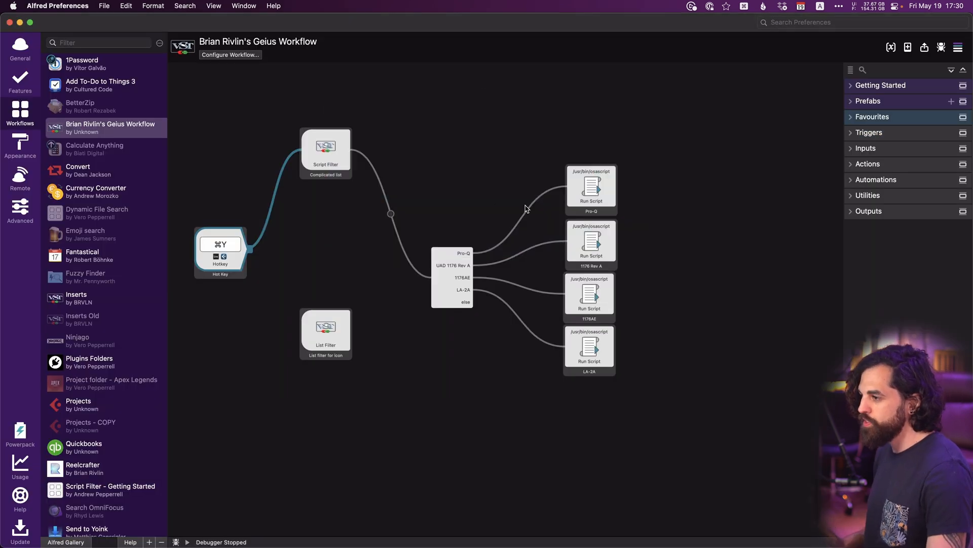
- Replace the placeholder in the workflow's Pro-Q Run Script object with the copied AppleScript and save it
double_click(591, 192)
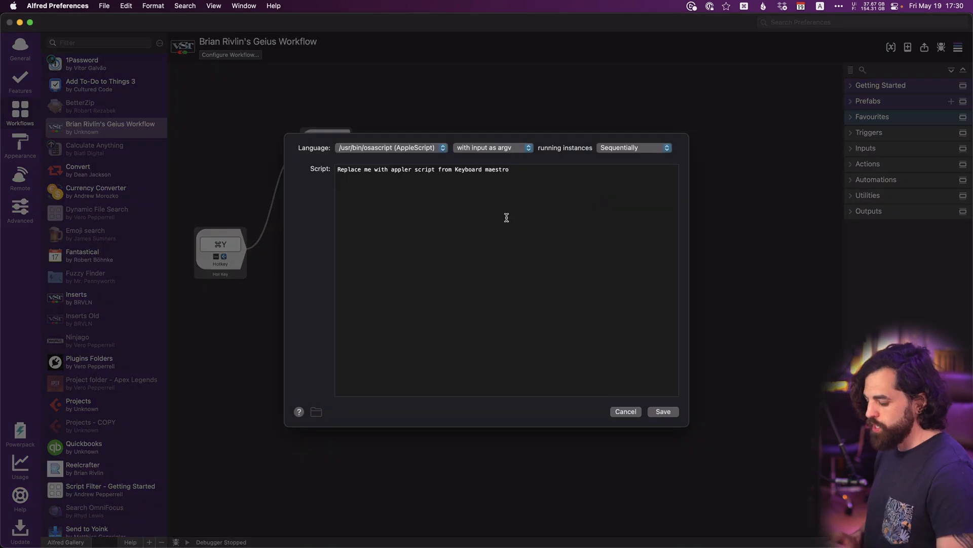
key("super+a")
type("-- ignoring application responses tell application \"Keyboard Maestro Engine\" \tdo script \"6AE0D740-9A07-4AB7-BED0-EDE74A22C8F9\" \t-- or: do script \"Insert - FabFilter Pro-Q 3\" \t-- or: do script \"6AE0D740-9A07-4AB7-BED0-EDE74A22C8F9\" with parameter \"Whatever\" end tell -- end ignoring")
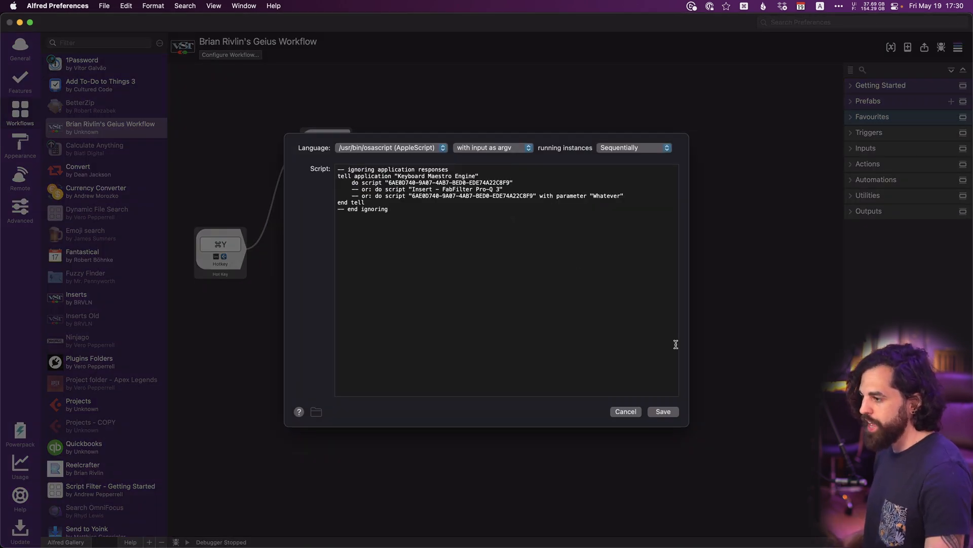
left_click(663, 411)
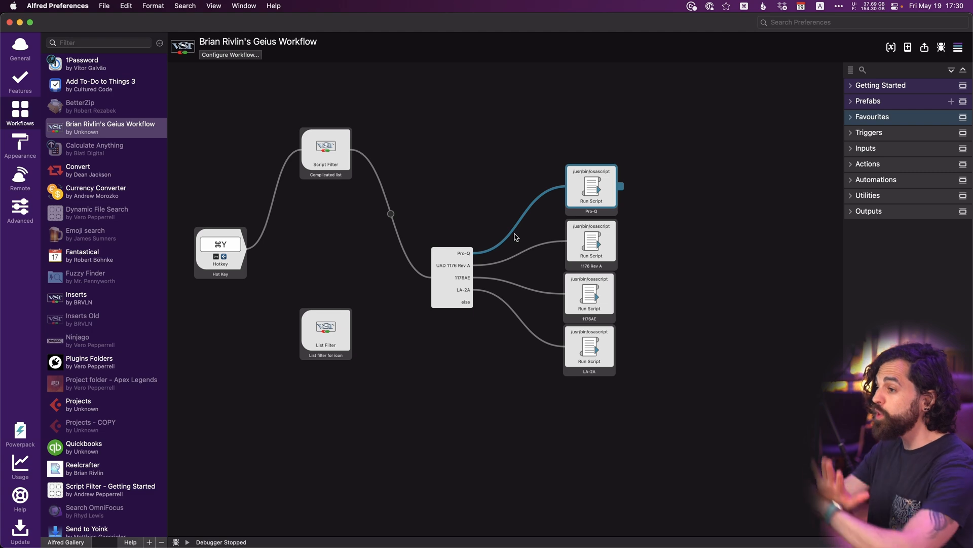
- Switch to Cubase, run the Pro-Q entry from the VST plug-in launcher on Instrument Track 01, and close the plug-in window
key("super+Tab")
key("super+Tab")
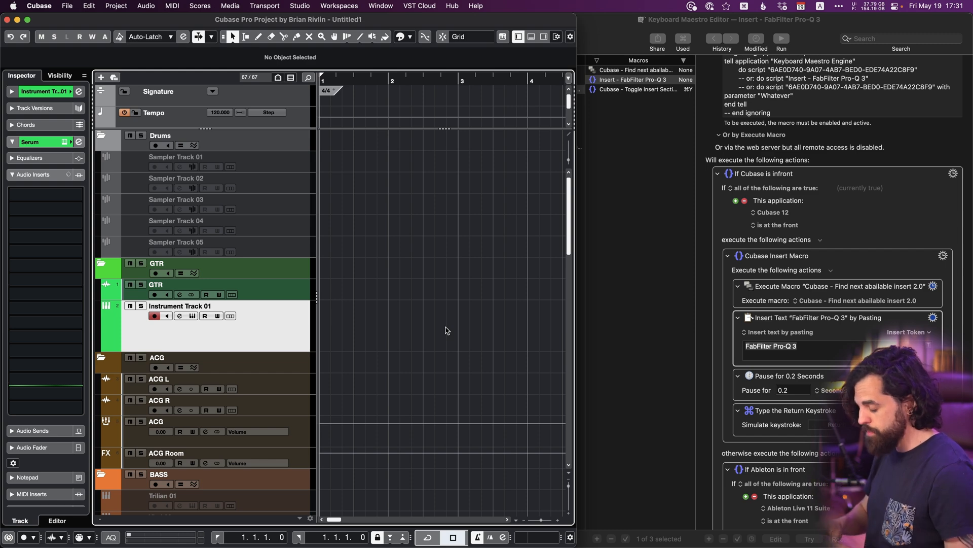
key("alt+space")
key("Return")
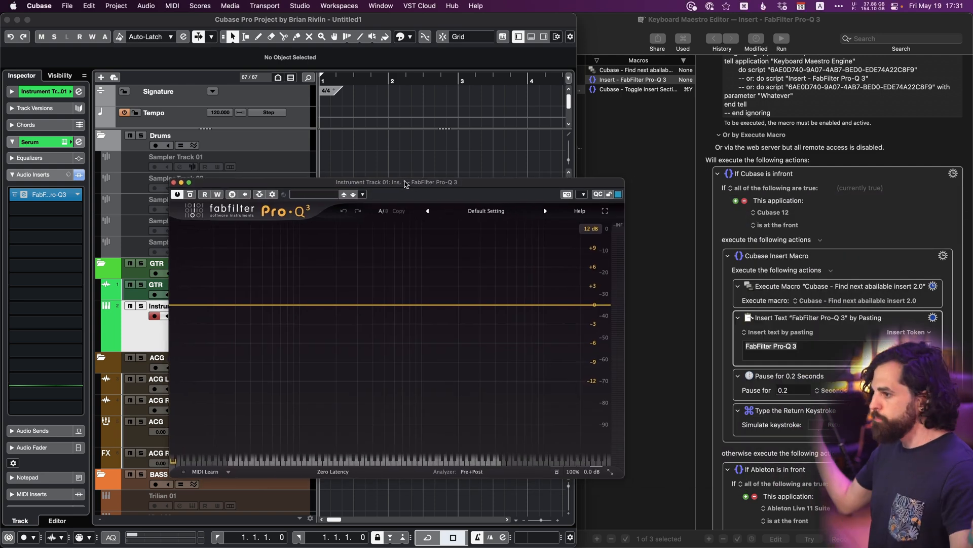
left_click(173, 182)
left_click(433, 247)
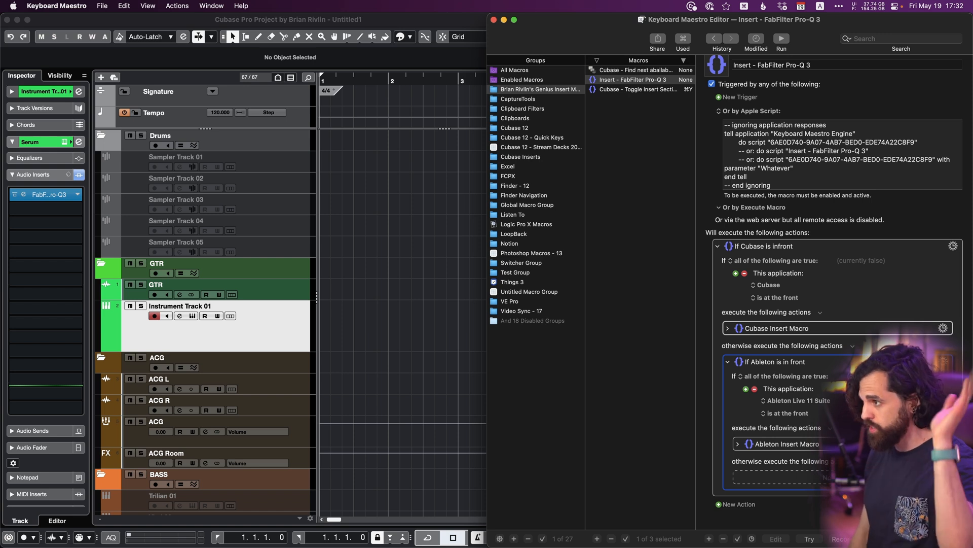
- Duplicate the FabFilter Pro-Q 3 insert macro in Keyboard Maestro and name the copy "Insert - 1176 Rev A"
left_click(641, 81)
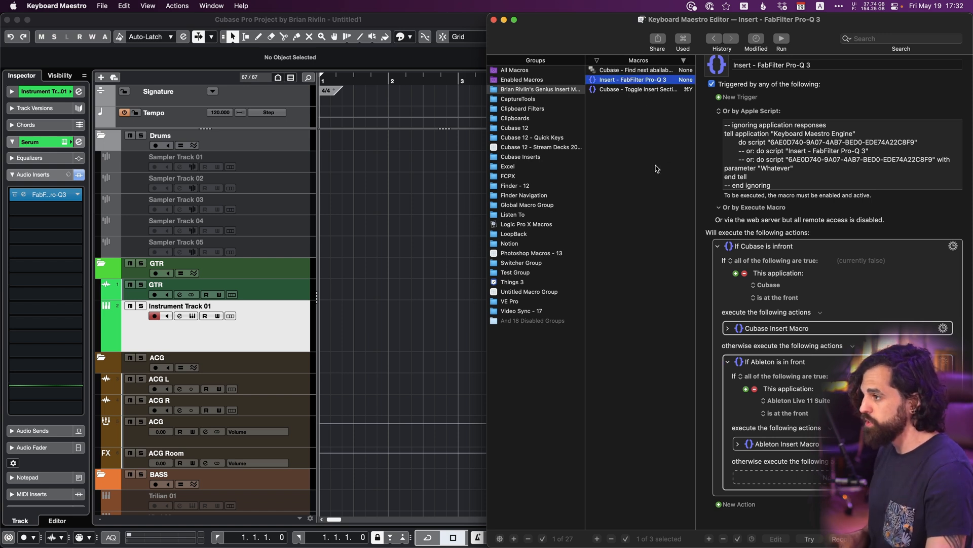
key("super+d")
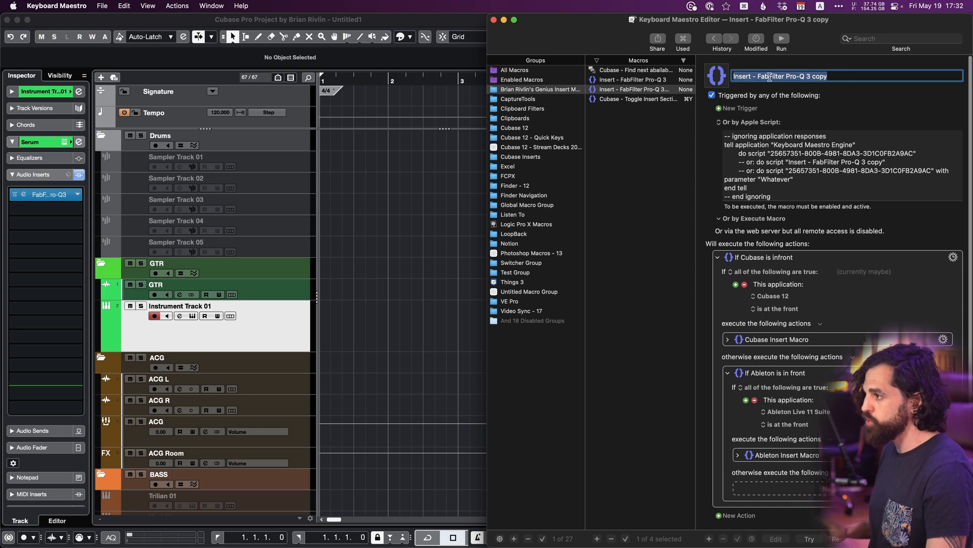
left_click(797, 76)
key("super+shift+Right")
type("1176 Rev A")
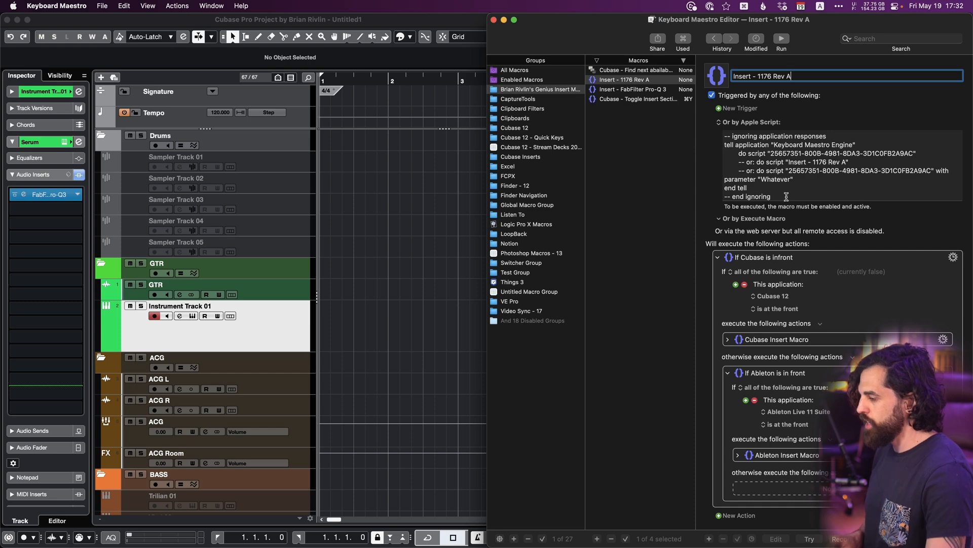
- Copy the new macro's AppleScript and put it in place of the placeholder in Alfred's 1176 Rev A Run Script object
key("Tab")
key("super+c")
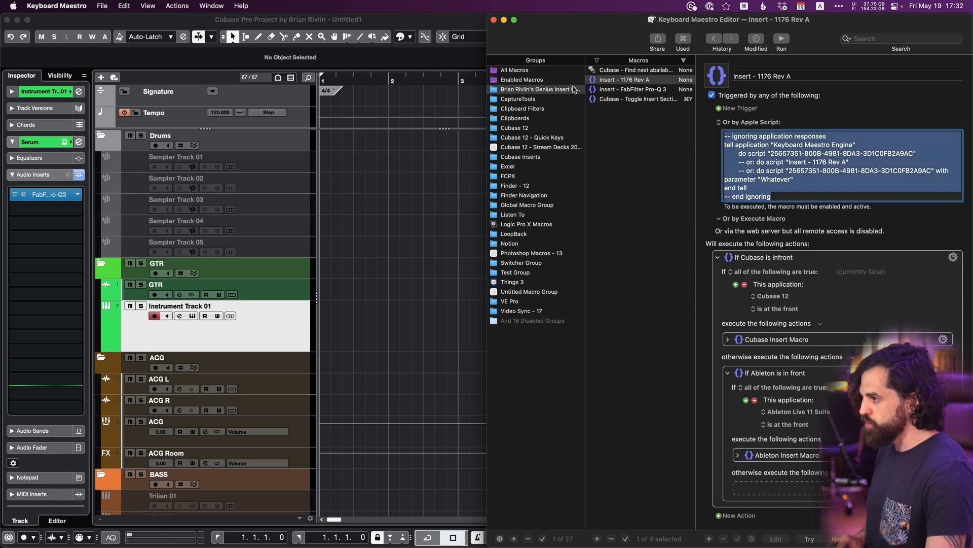
key("super+Tab")
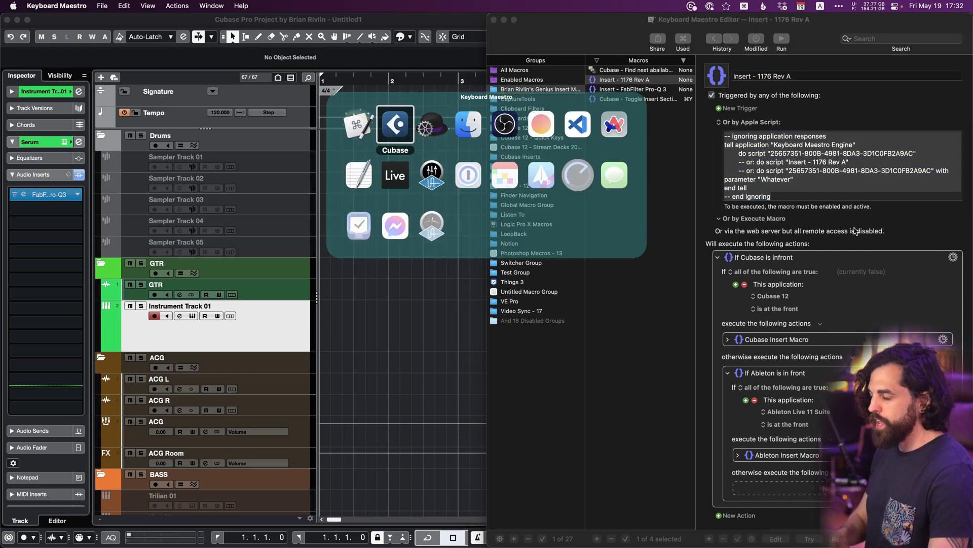
key("super+Tab")
double_click(593, 253)
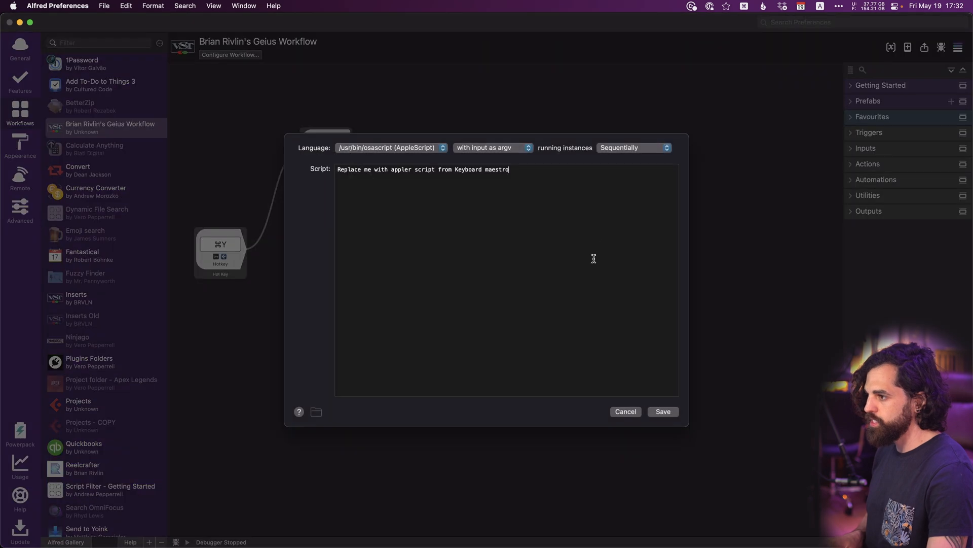
key("super+a")
key("super+v")
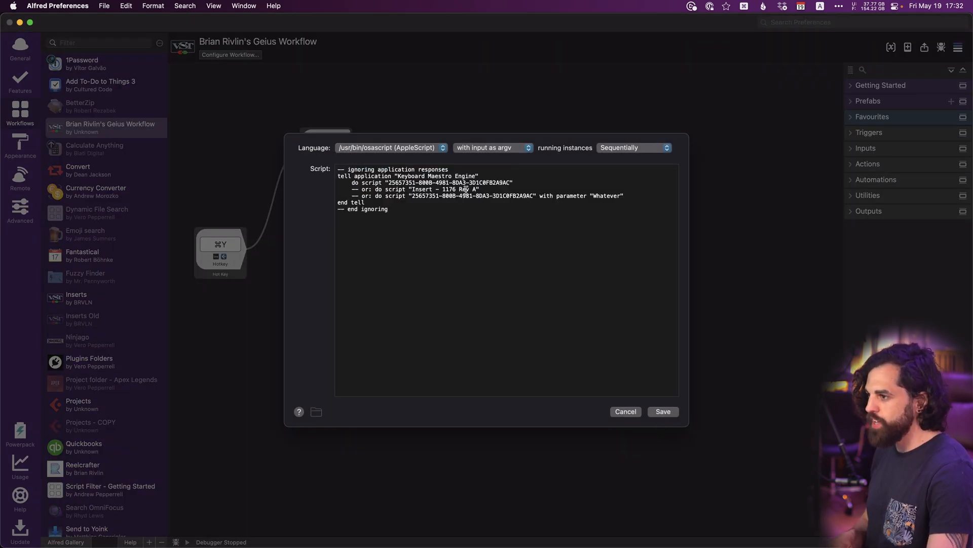
- Back in Keyboard Maestro, set the pasted text in the 1176 macro's Cubase Insert Text action to "UADx 1176 Rev A"
key("super+Tab")
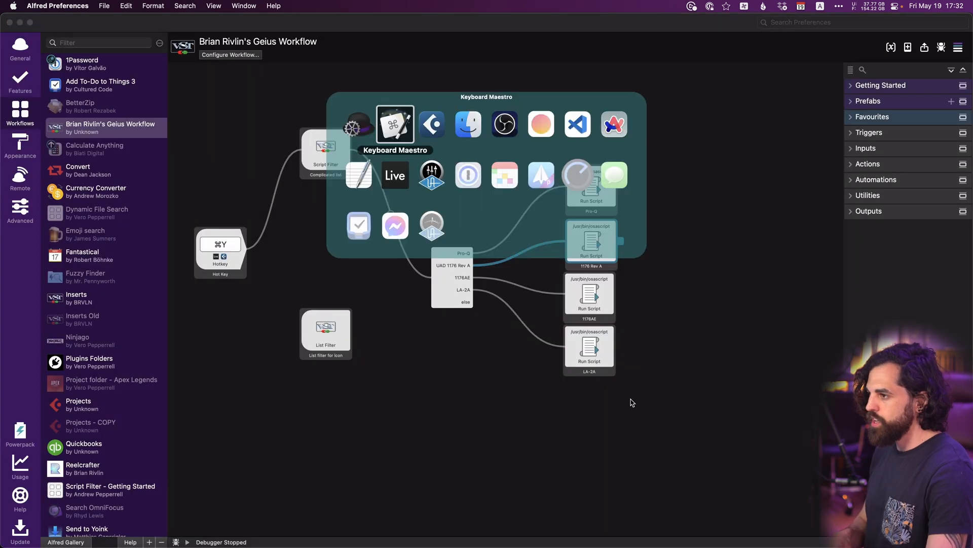
key("super+Tab")
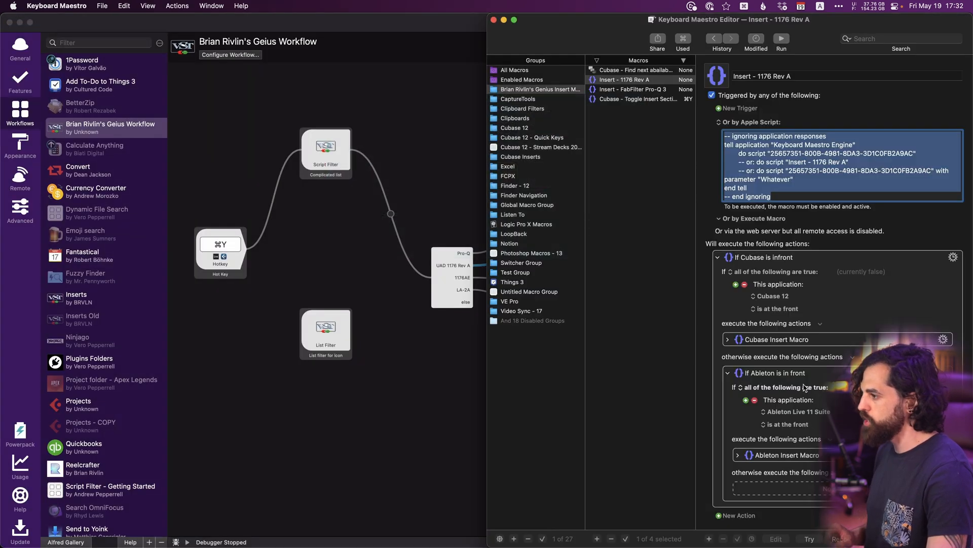
left_click(729, 341)
left_click(728, 340)
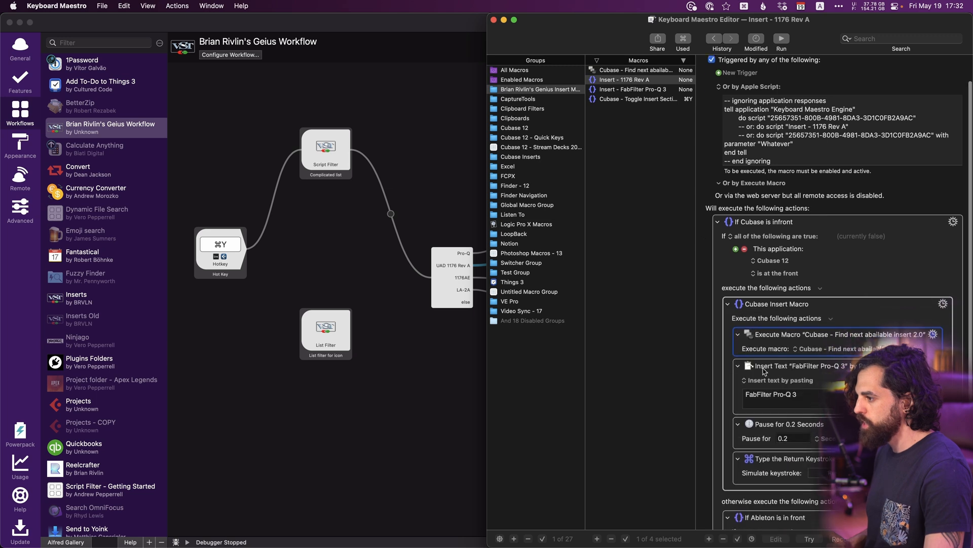
type("UADx")
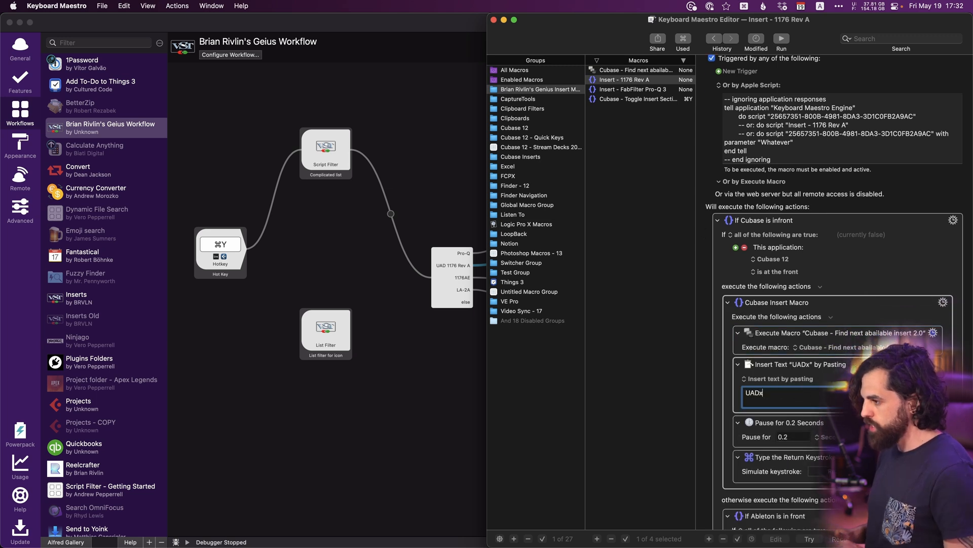
type(" 1176 Rev A")
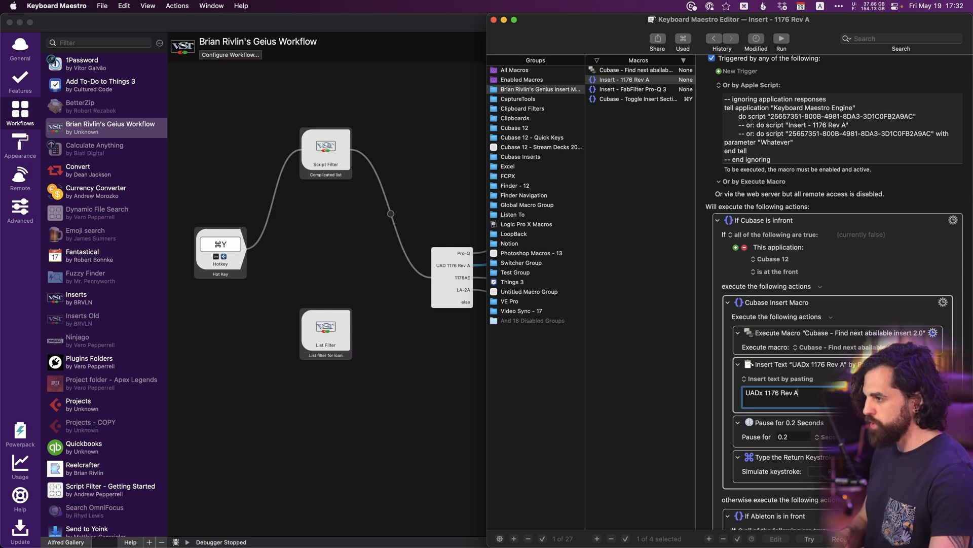
- Switch to Cubase and run the 1176 Rev A entry from the VST plug-in launcher on Instrument Track 01
key("super+Tab")
key("super+Tab")
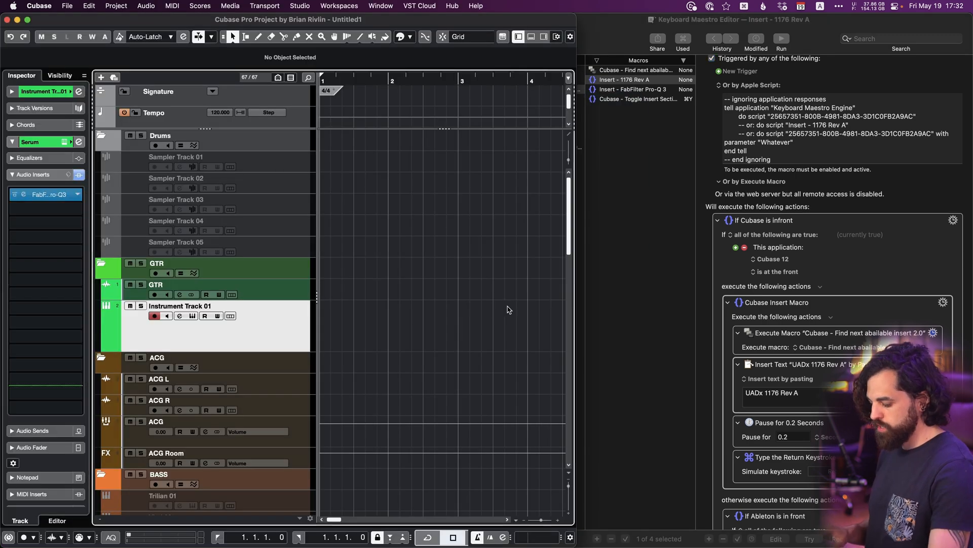
key("alt+space")
key("Down")
key("Return")
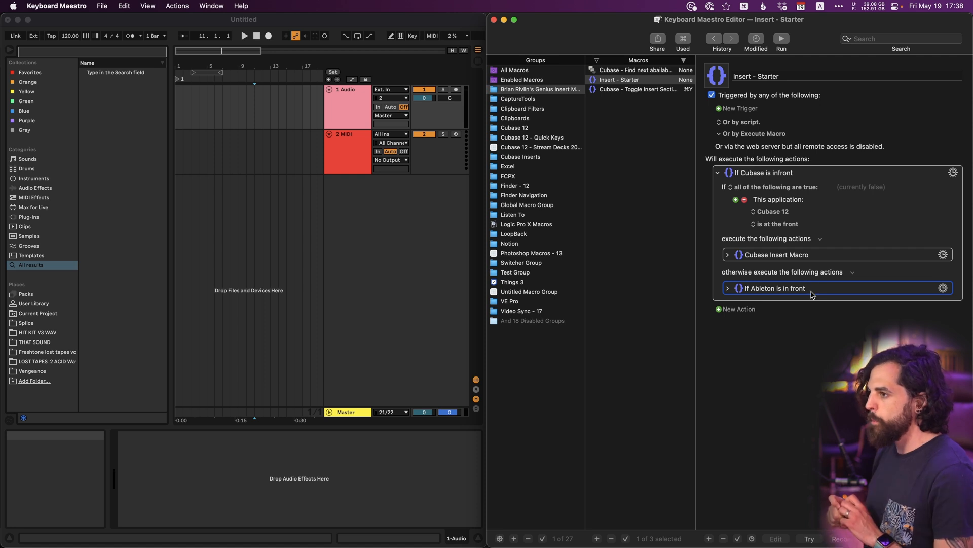
- Search Ableton Live's browser for "pro-q" and highlight the first FabFilter Pro-Q 3 result
left_click(264, 301)
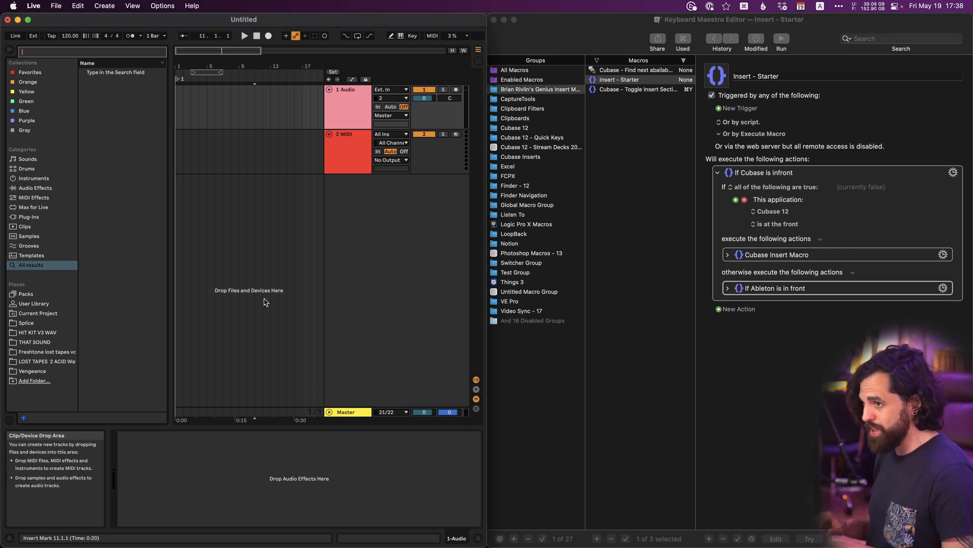
type("pro-q")
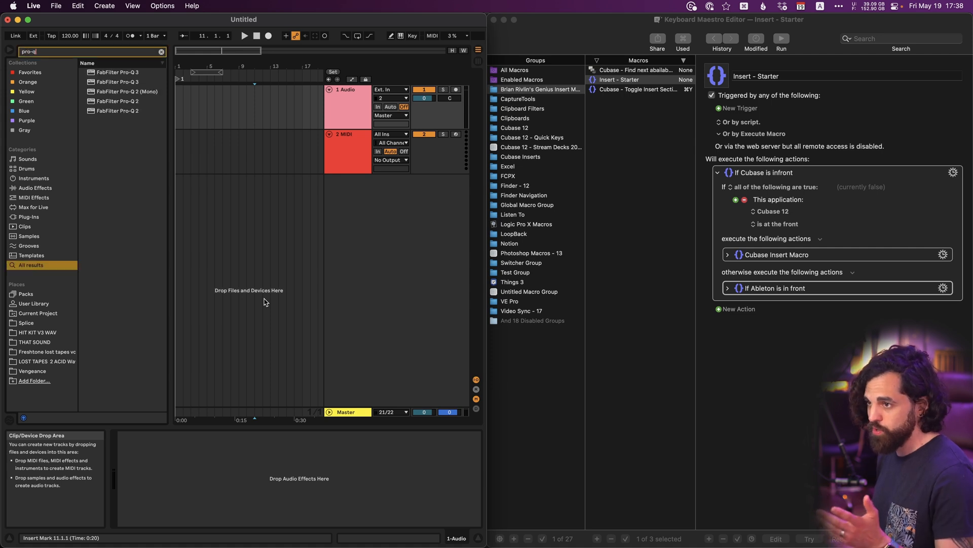
key("Down")
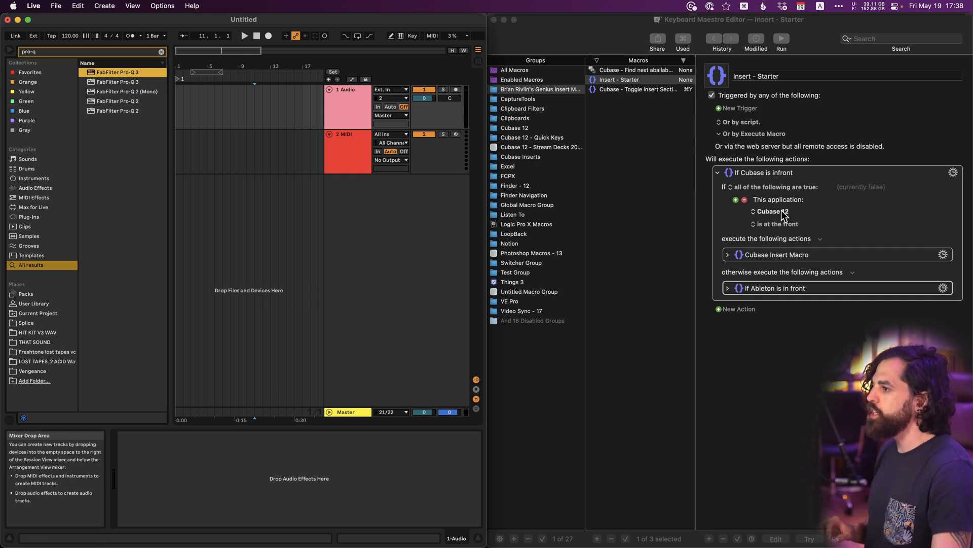
- Highlight the two Cubase helper macros together in Keyboard Maestro, and reselect the "Insert - Starter" macro
left_click(619, 85)
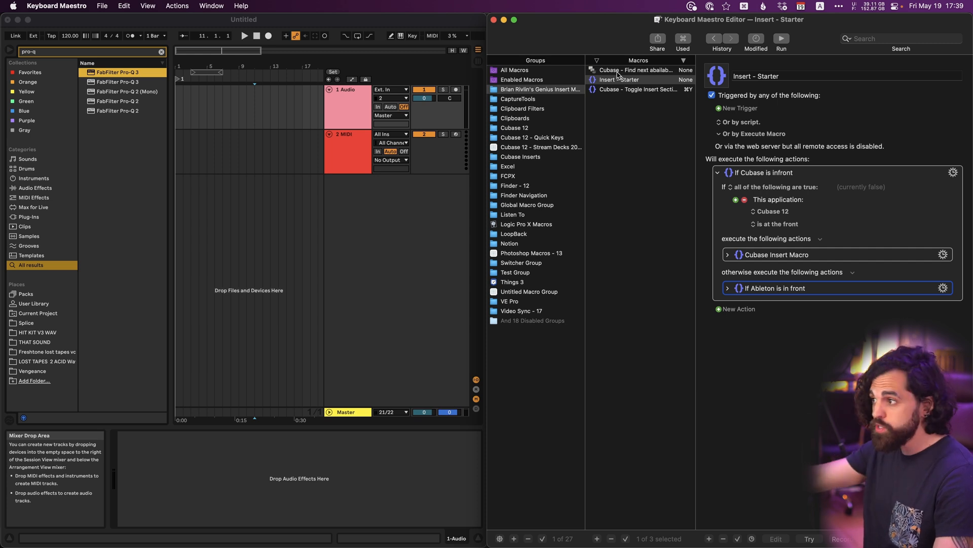
left_click(617, 72)
left_click(617, 91, "super")
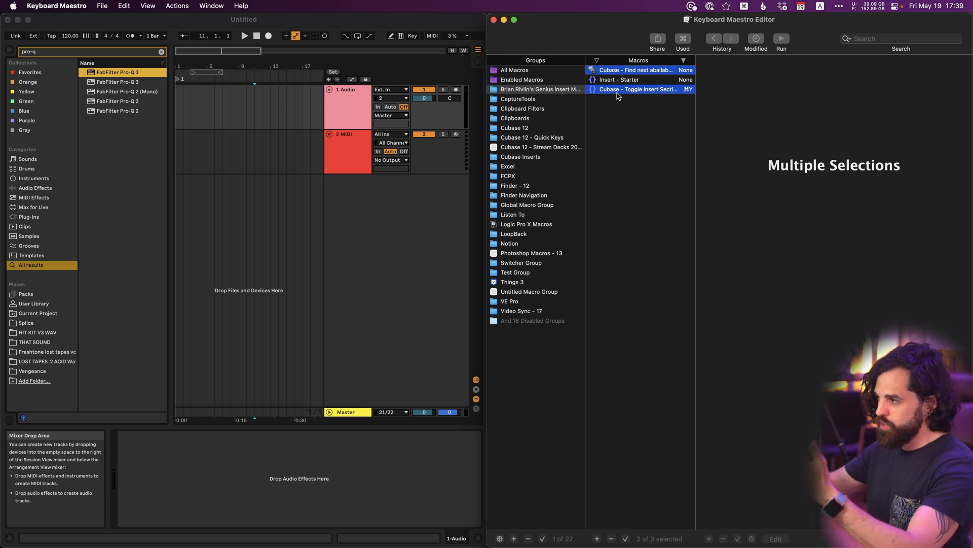
left_click(618, 80)
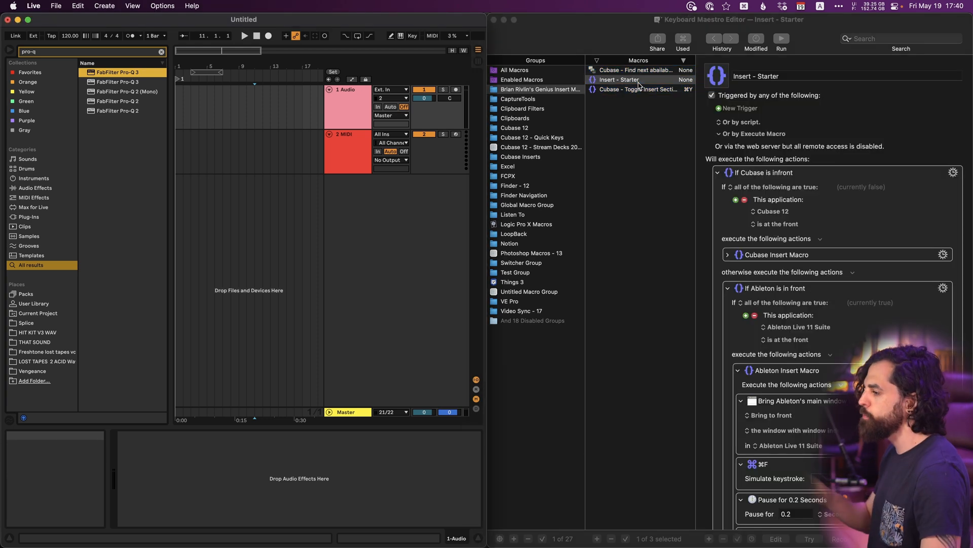
- Set the application in the "If Ableton is in front" condition of the Insert - Starter macro to Ableton Live 11 Suite
scroll(759, 309, "down", 2)
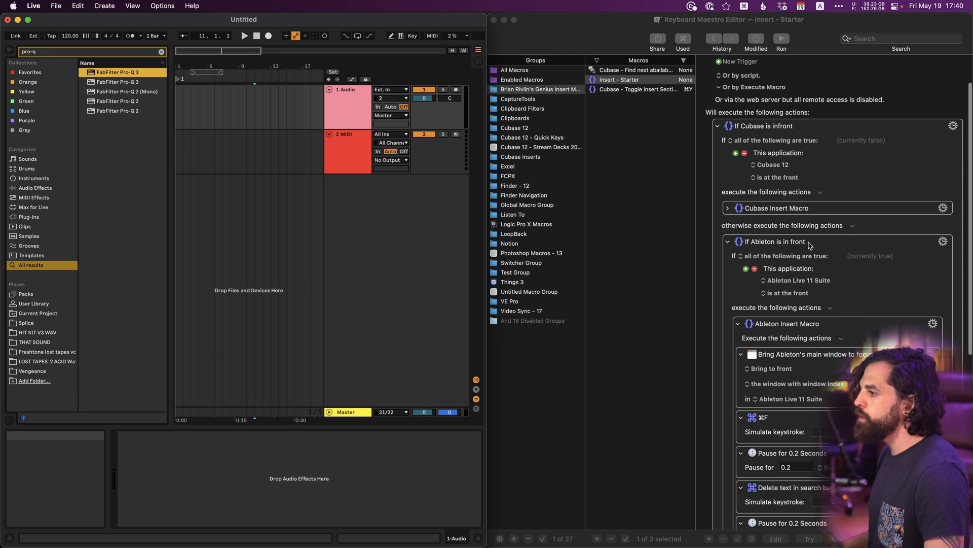
left_click(800, 283)
left_click(799, 283)
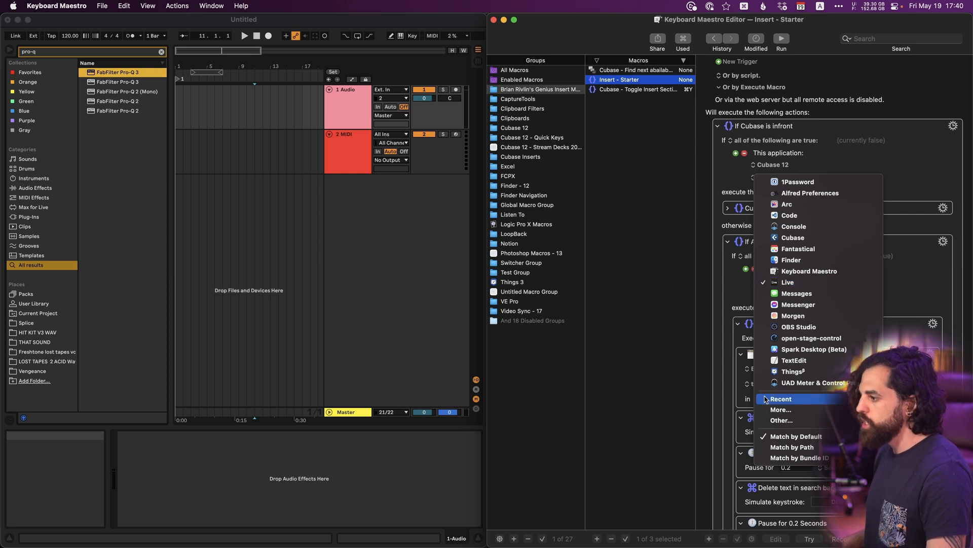
left_click(781, 410)
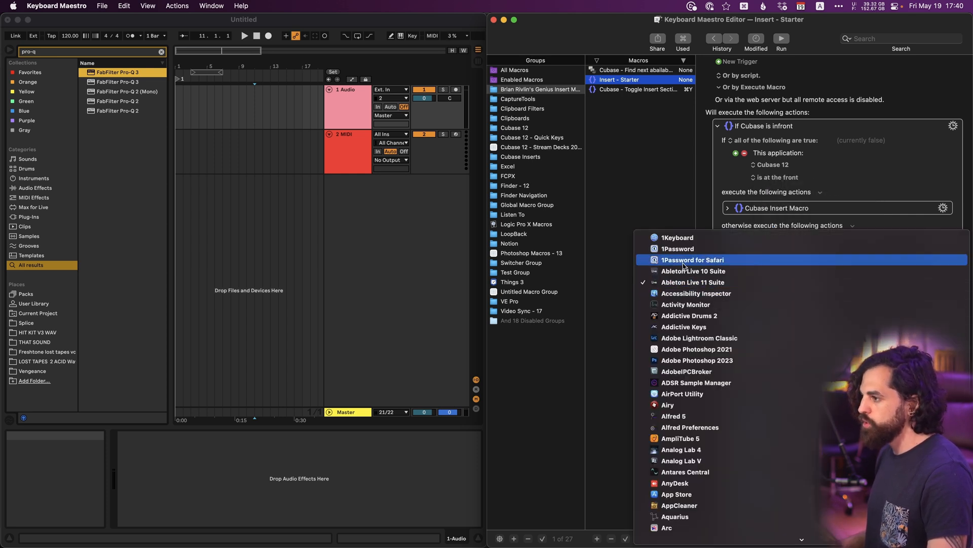
left_click(678, 280)
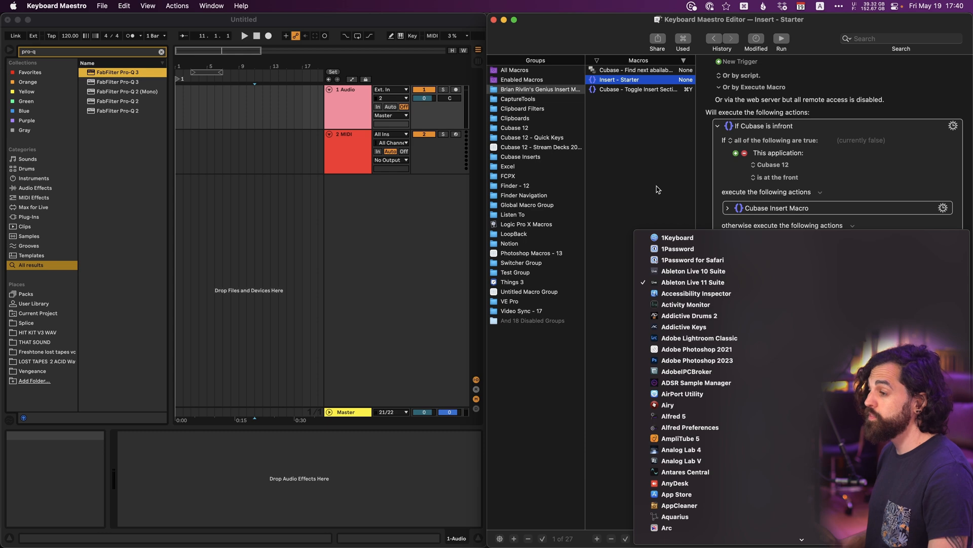
- Select the "Bring Ableton's main window to focus" action inside the Ableton Insert Macro group
scroll(826, 289, "down", 1)
scroll(827, 289, "down", 2)
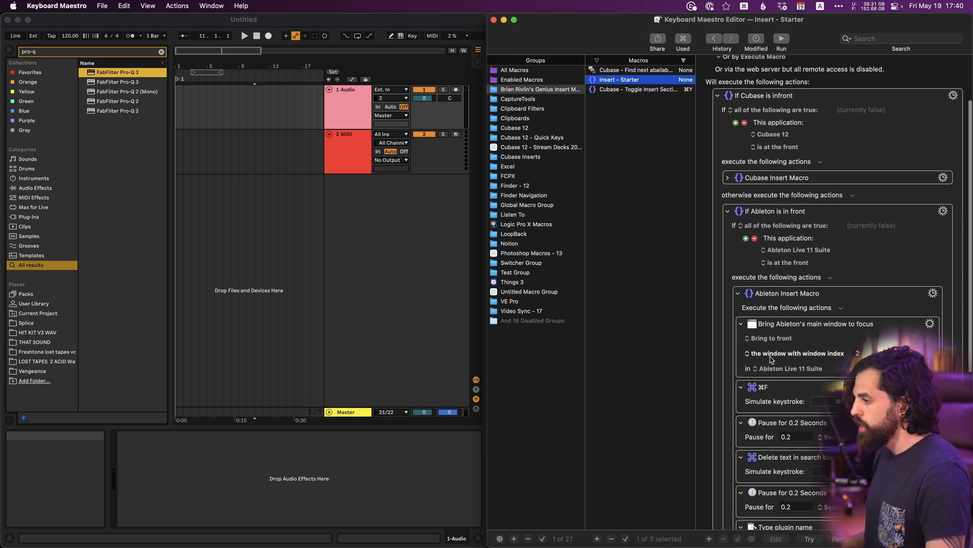
left_click(722, 321)
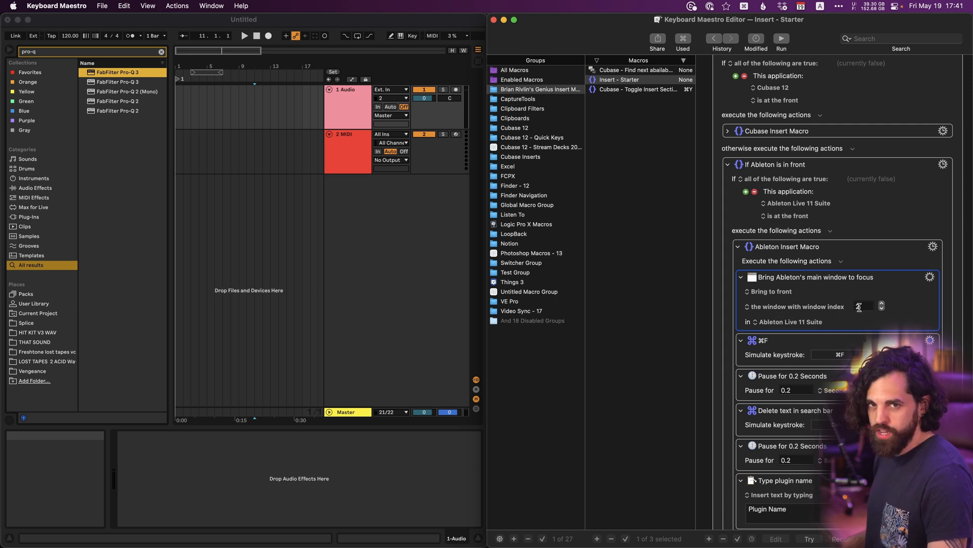
- Switch to Ableton Live, search the browser for "uadx 1176 rev" and load UADx 1176 Rev A Compressor on the 2 MIDI track
left_click(287, 252)
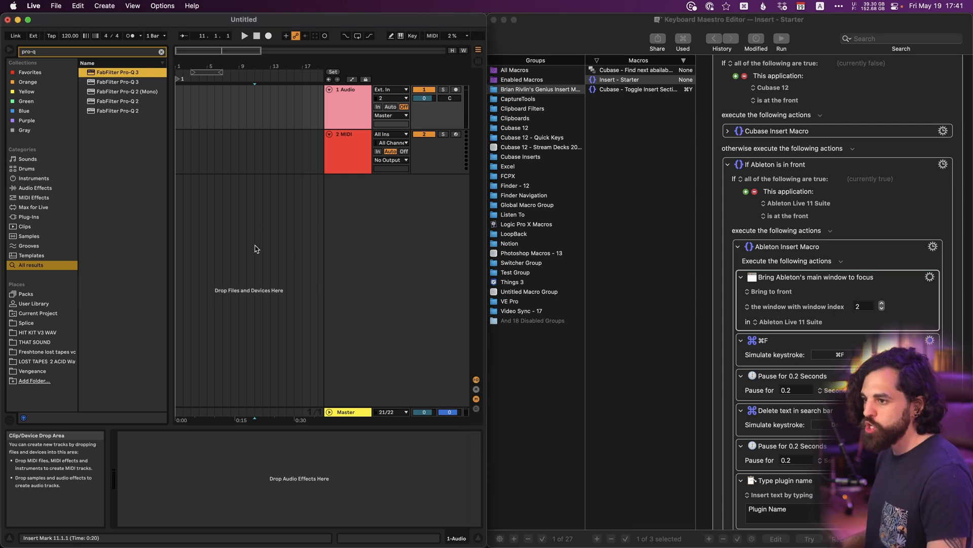
left_click(246, 256)
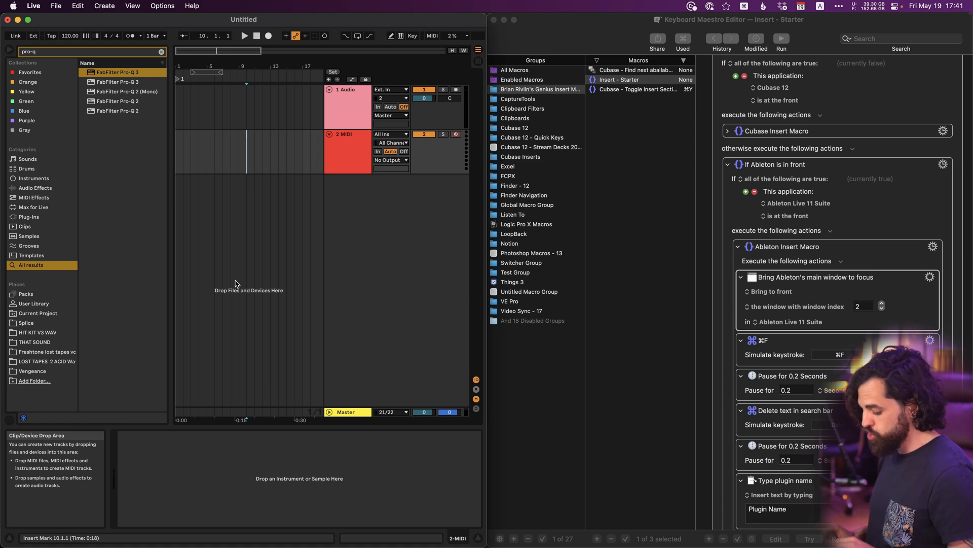
key("super+f")
type("uadx 1176 rev")
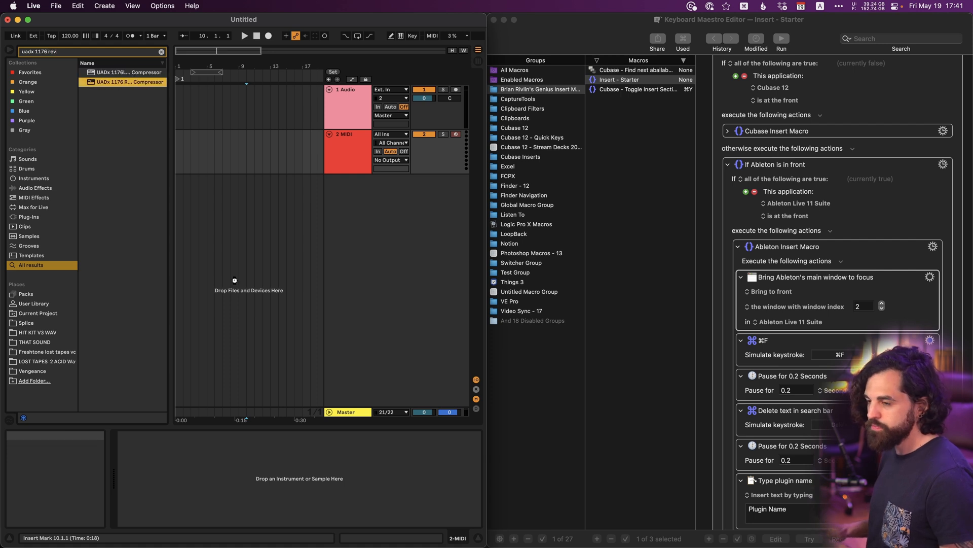
key("Return")
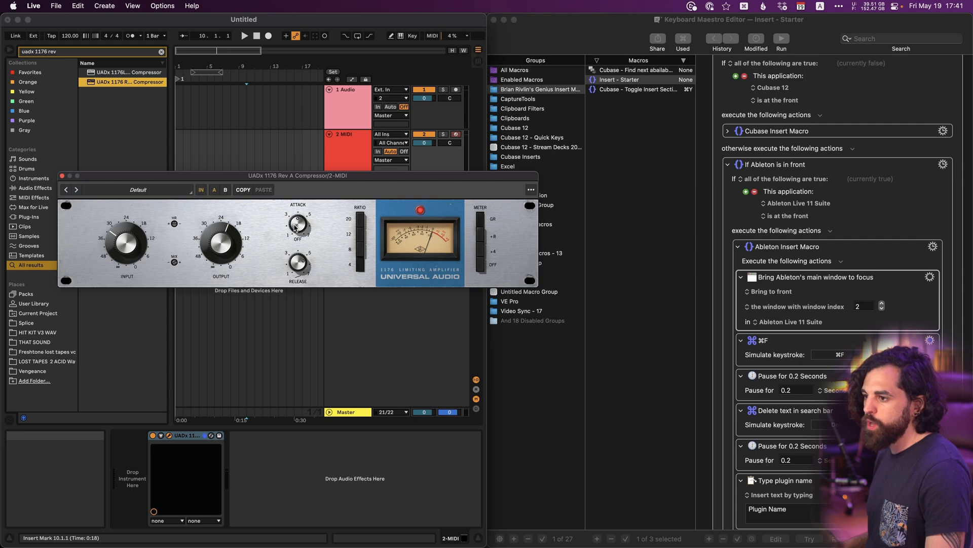
- Search Live's browser for "pro-3", move the 1176 plug-in window slightly down, and highlight the first FabFilter Pro-Q 3 result
key("super+f")
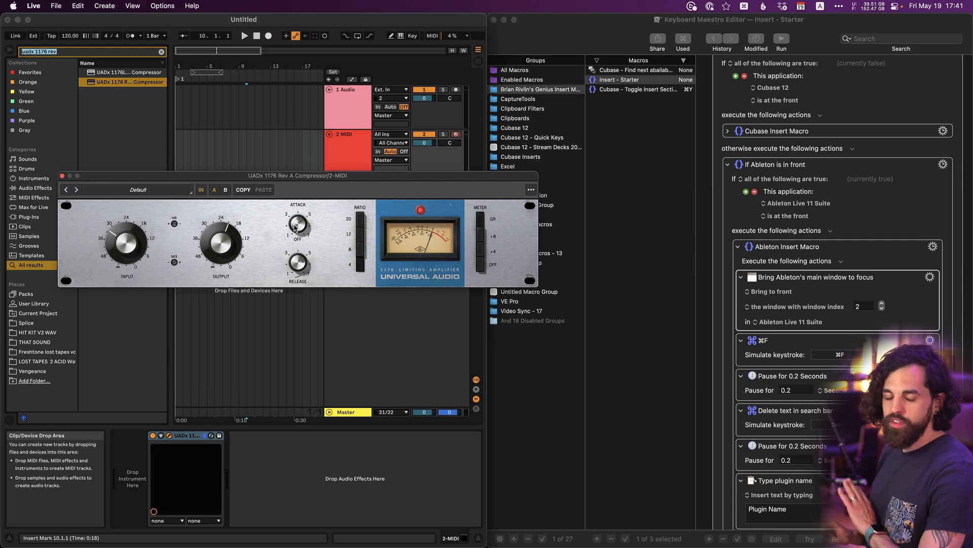
type("pro-3")
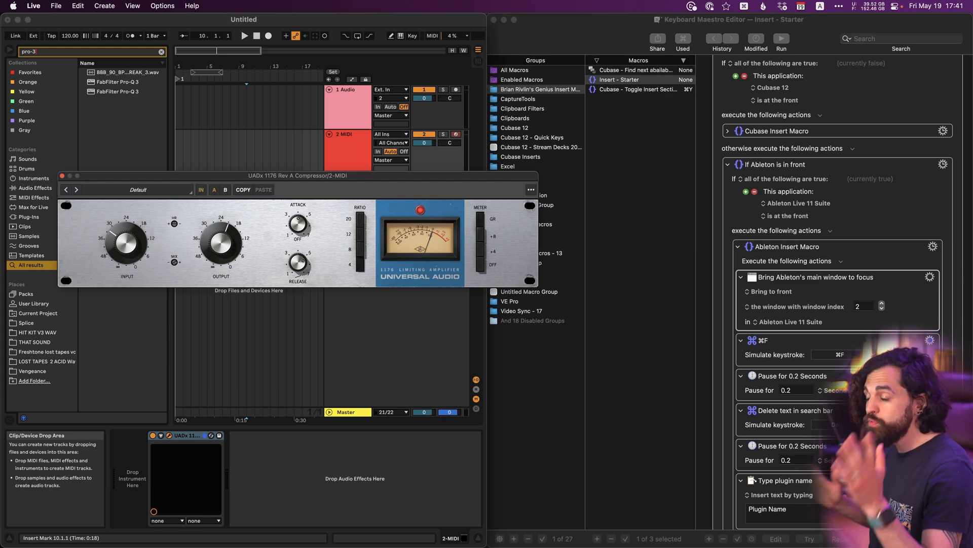
left_click_drag(242, 178, 247, 197)
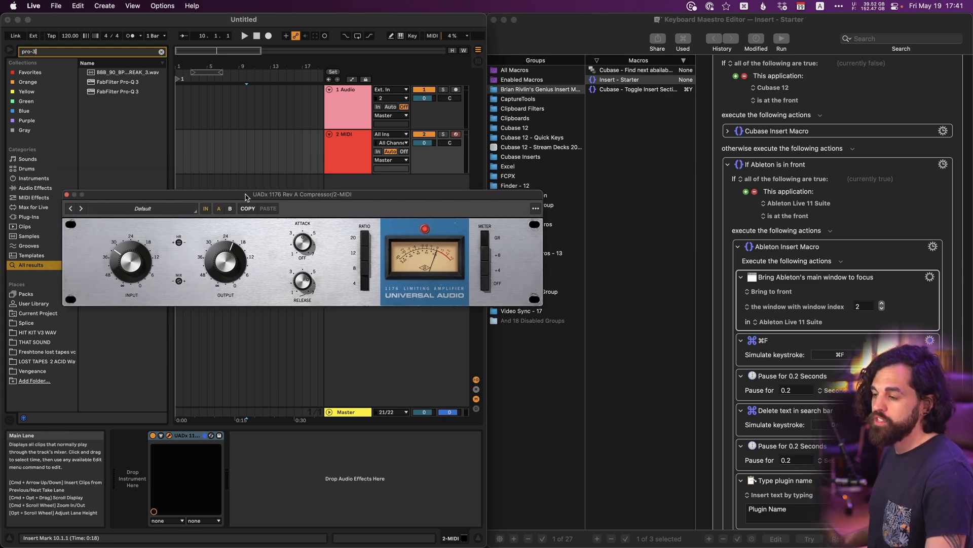
left_click(87, 55)
key("Down")
key("Down")
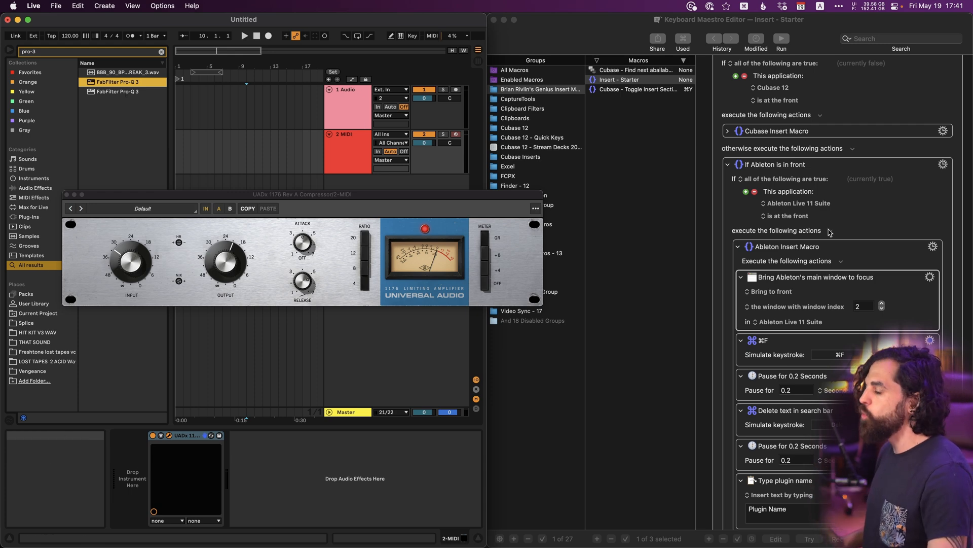
- Reselect the window-focus action in Keyboard Maestro, return to Live's main window and search its browser for "pro-q"
left_click(804, 300)
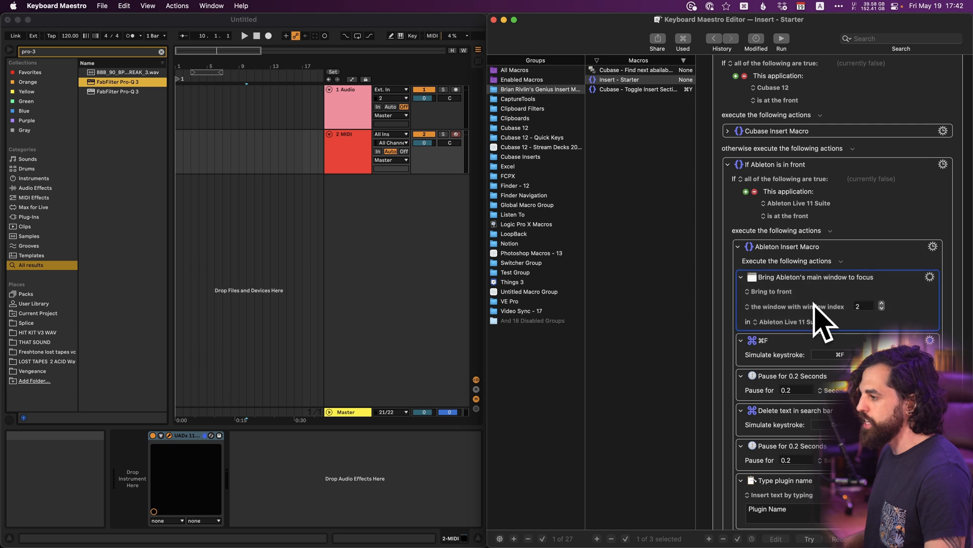
left_click(255, 21)
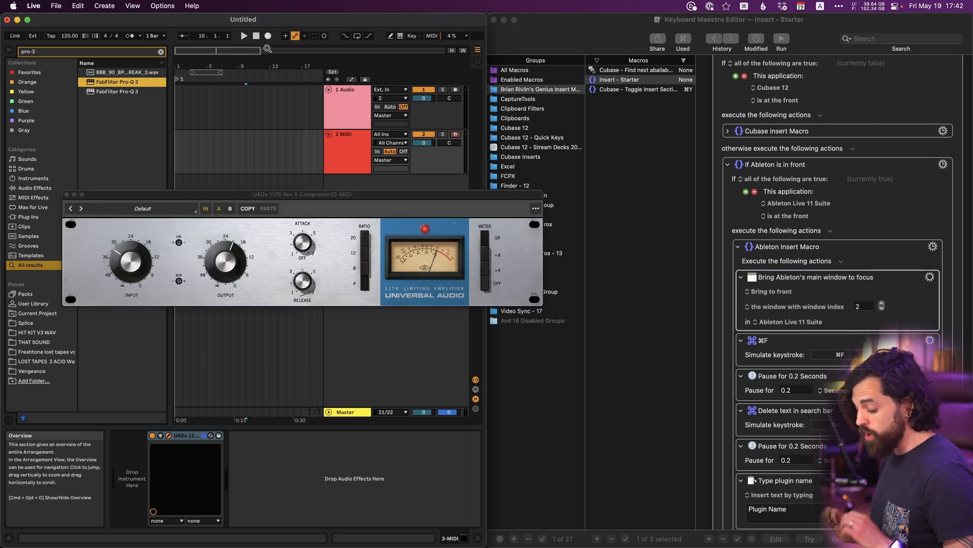
key("super+f")
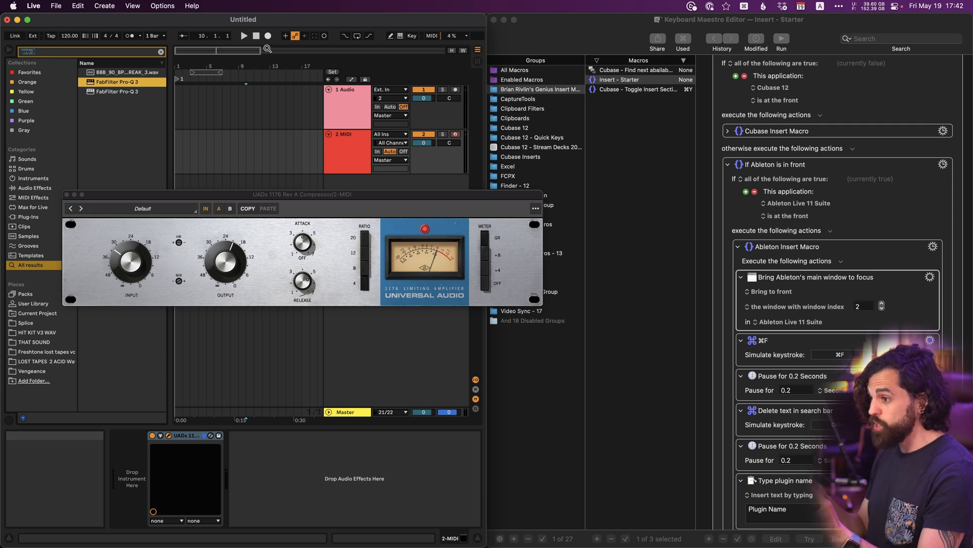
left_click_drag(256, 21, 256, 22)
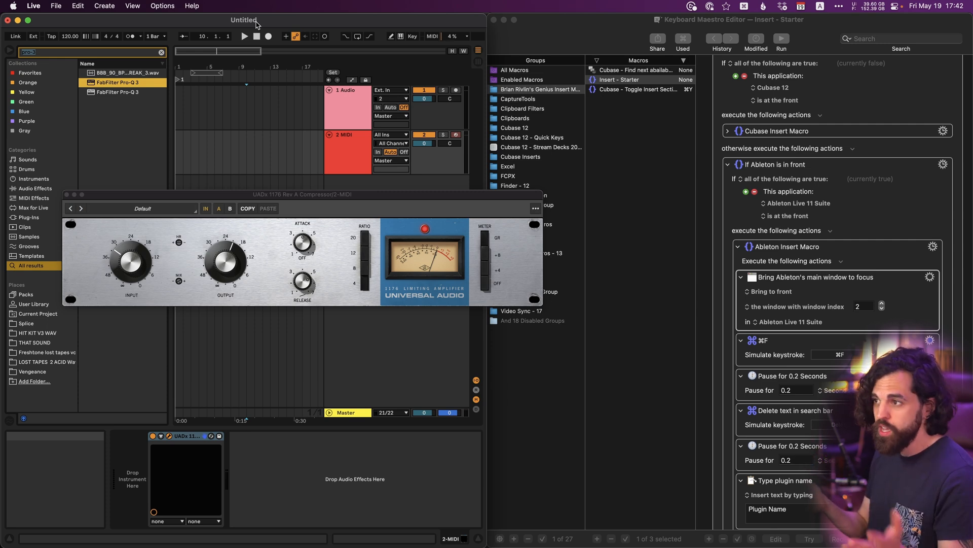
left_click_drag(288, 24, 287, 23)
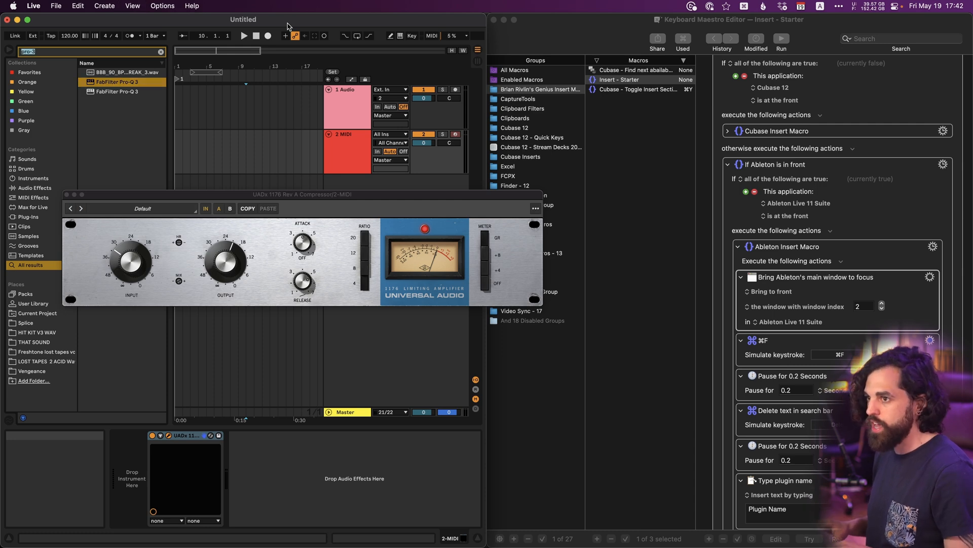
type("pro-q")
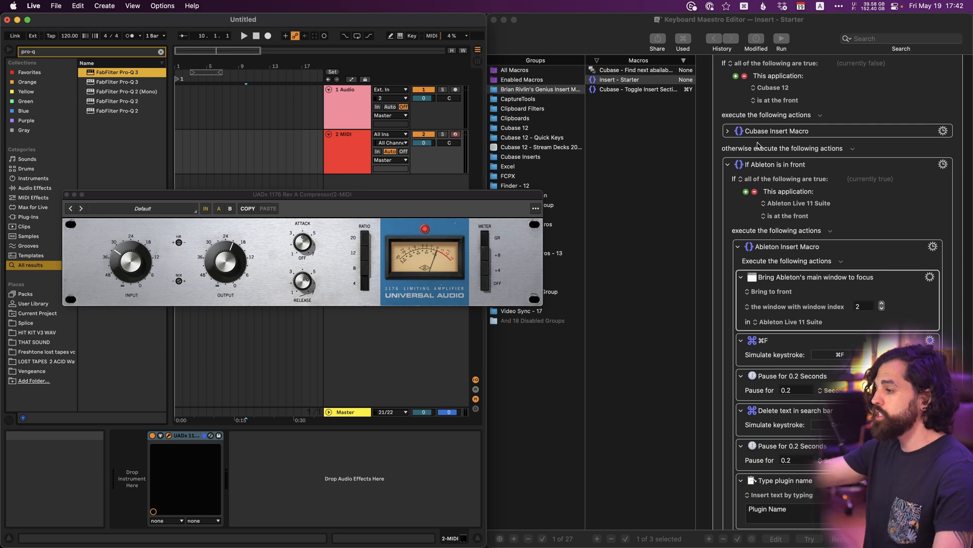
- In Keyboard Maestro, try Live as the window-focus action's application, and set it back to Ableton Live 11 Suite
left_click(820, 299)
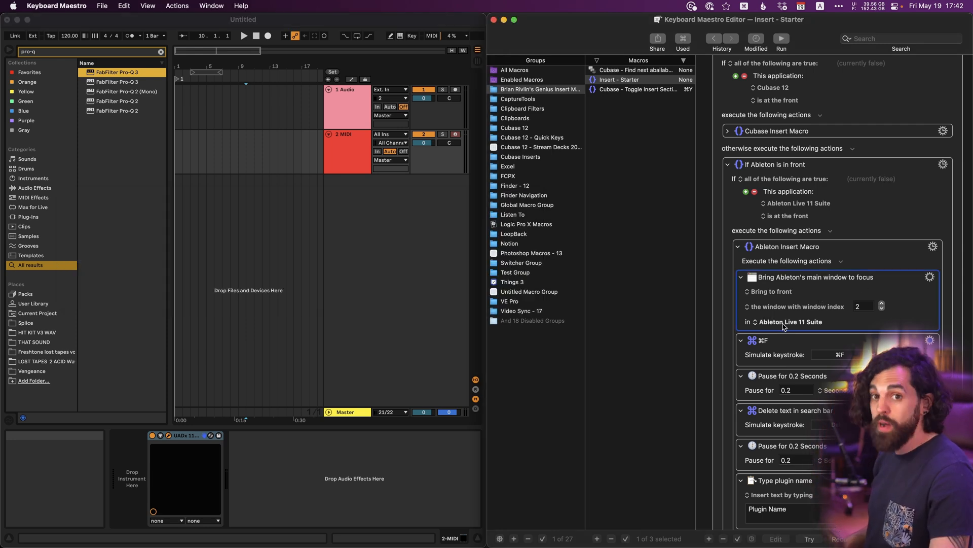
left_click(783, 322)
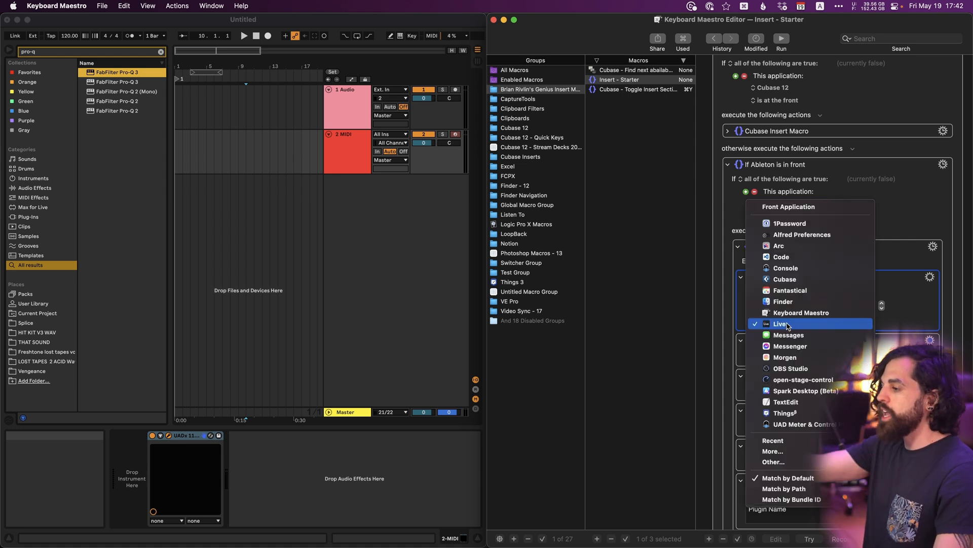
left_click(785, 324)
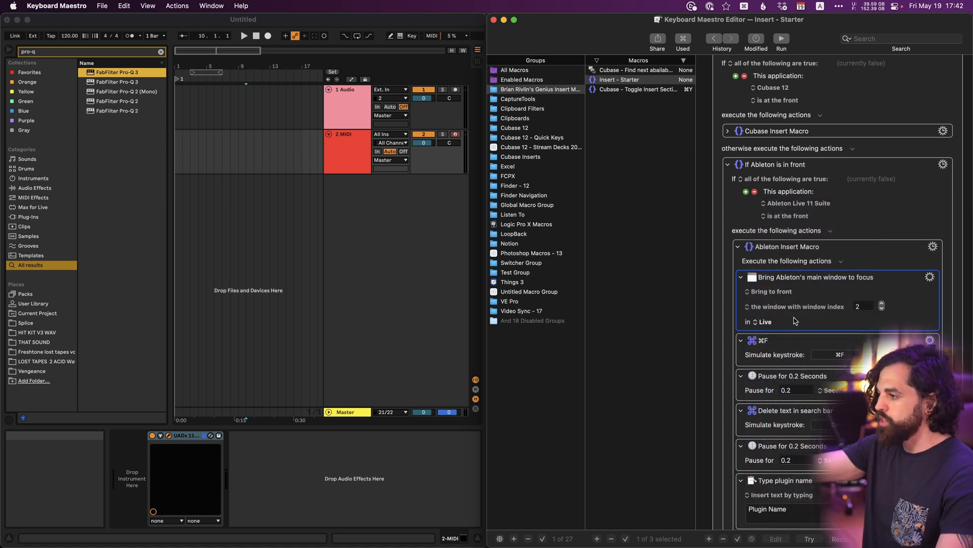
left_click(767, 310)
left_click(702, 306)
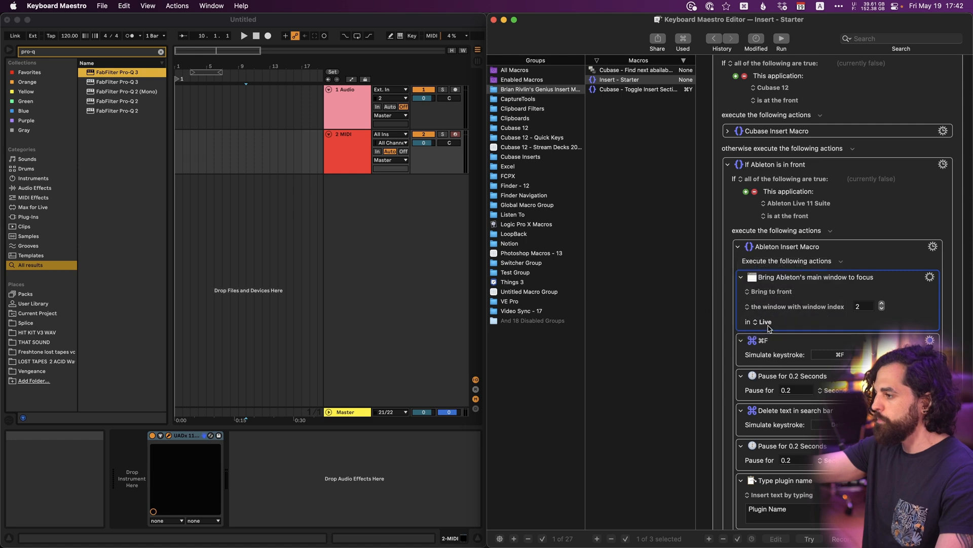
left_click(769, 323)
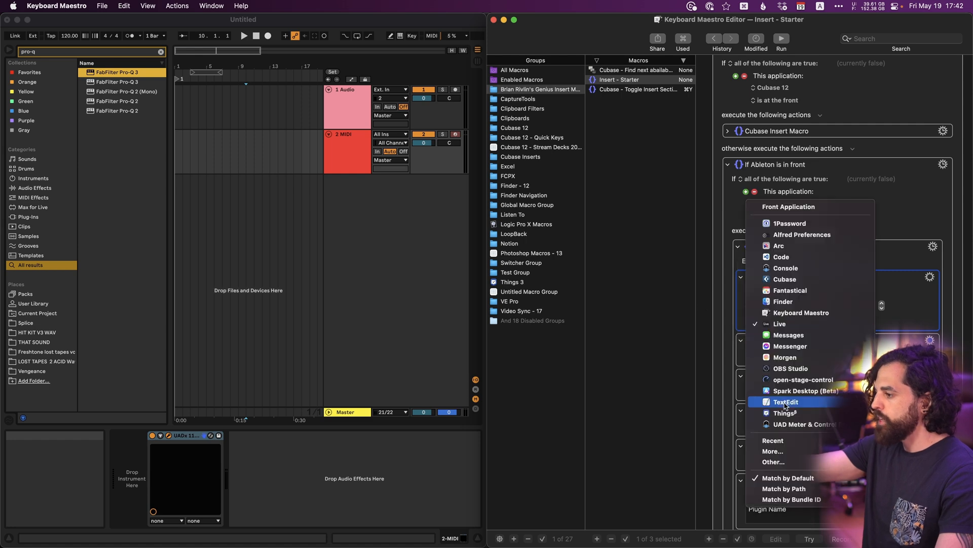
left_click(788, 449)
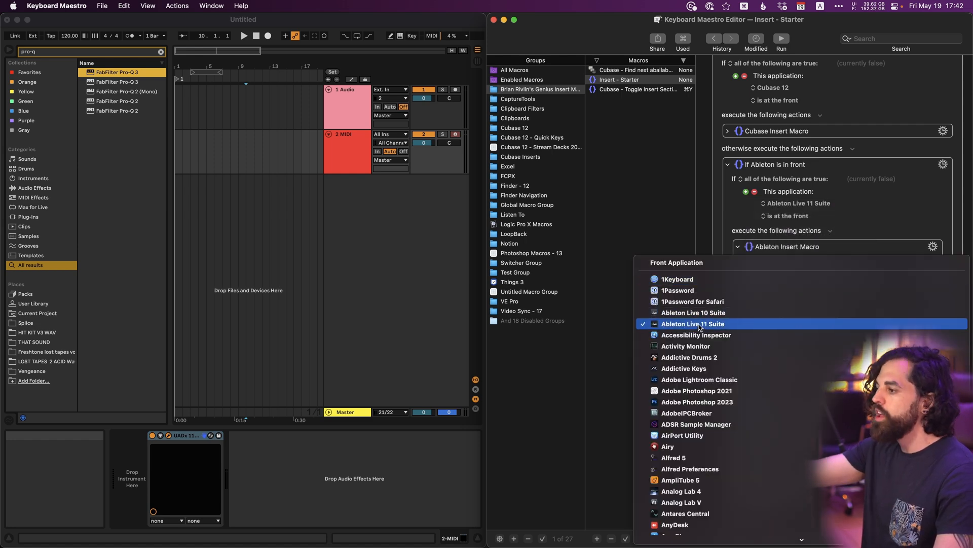
left_click(672, 177)
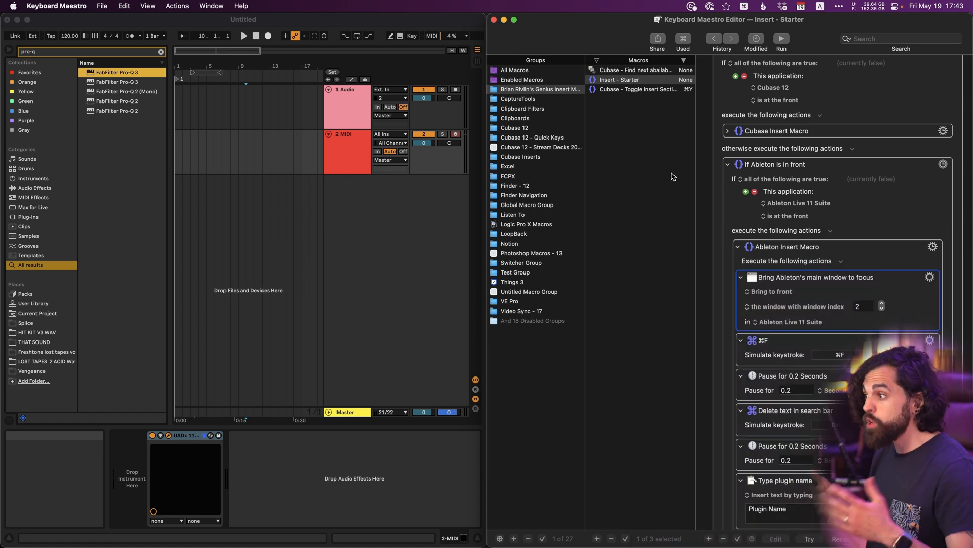
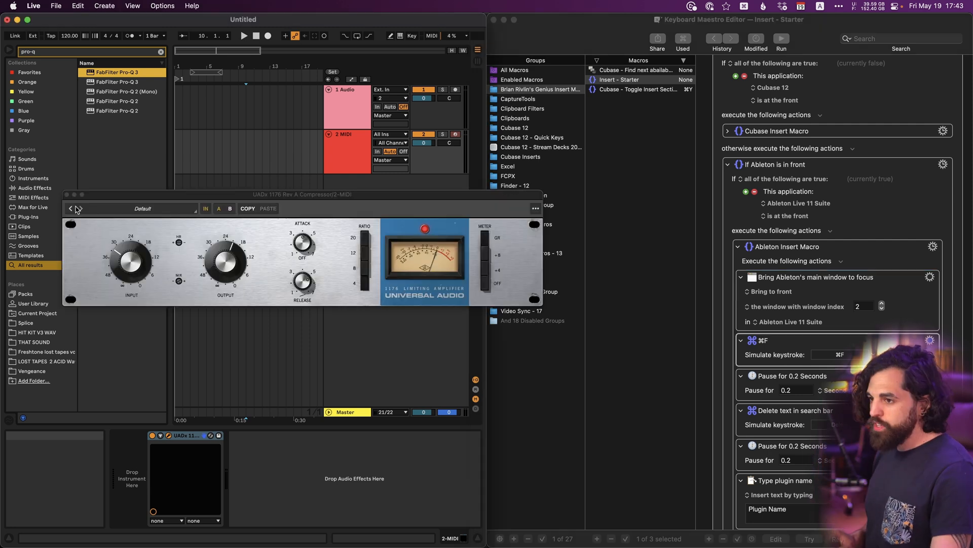
- Close the UADx 1176 plug-in window in Live and select the "Delete text in search bar" action in Keyboard Maestro
left_click(67, 194)
scroll(837, 294, "down", 2)
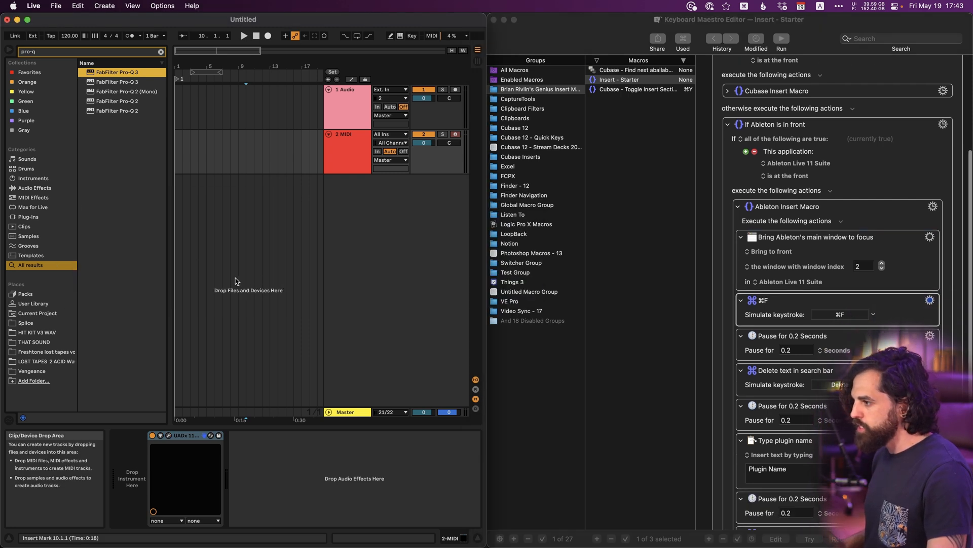
scroll(821, 319, "down", 1)
scroll(822, 319, "down", 2)
left_click(778, 332)
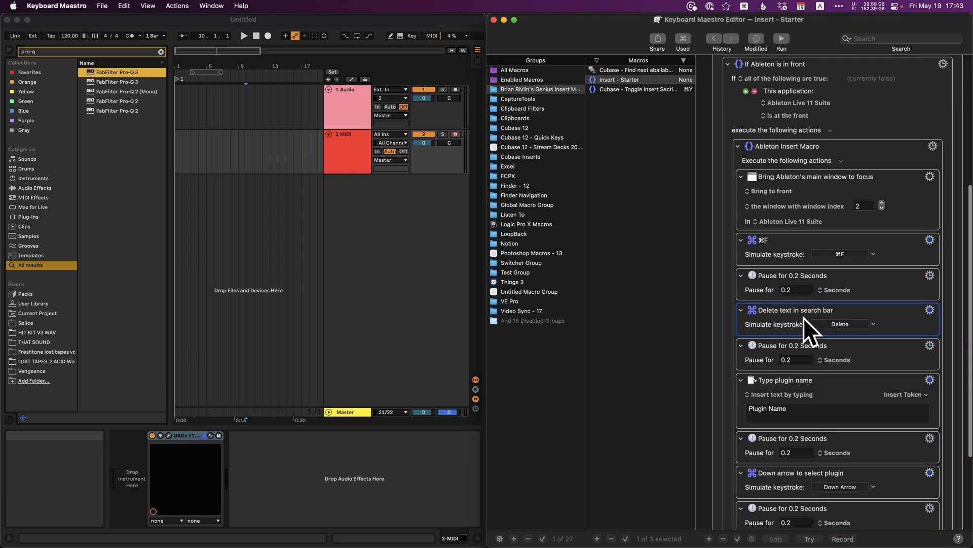
- Switch to Live and clear the text in the browser's search field
left_click(290, 303)
key("super+f")
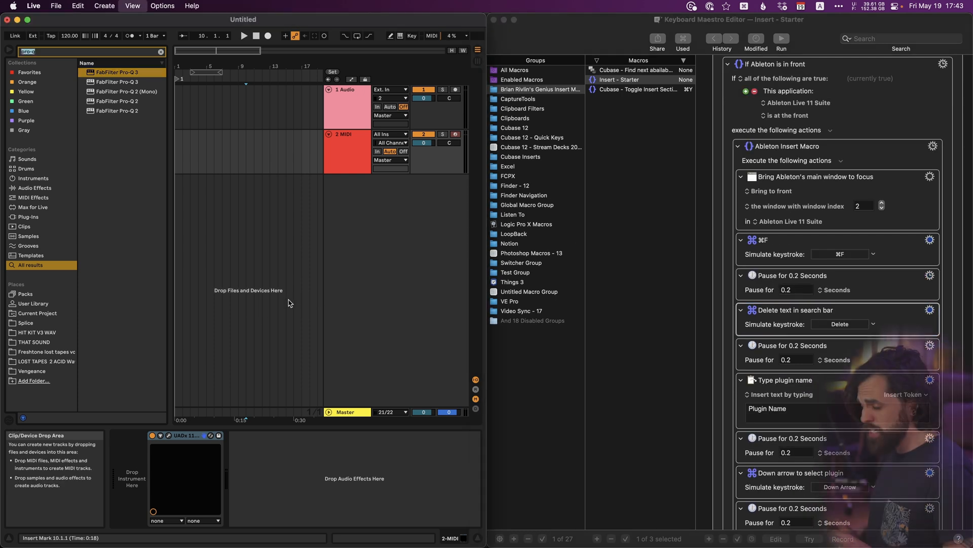
key("Delete")
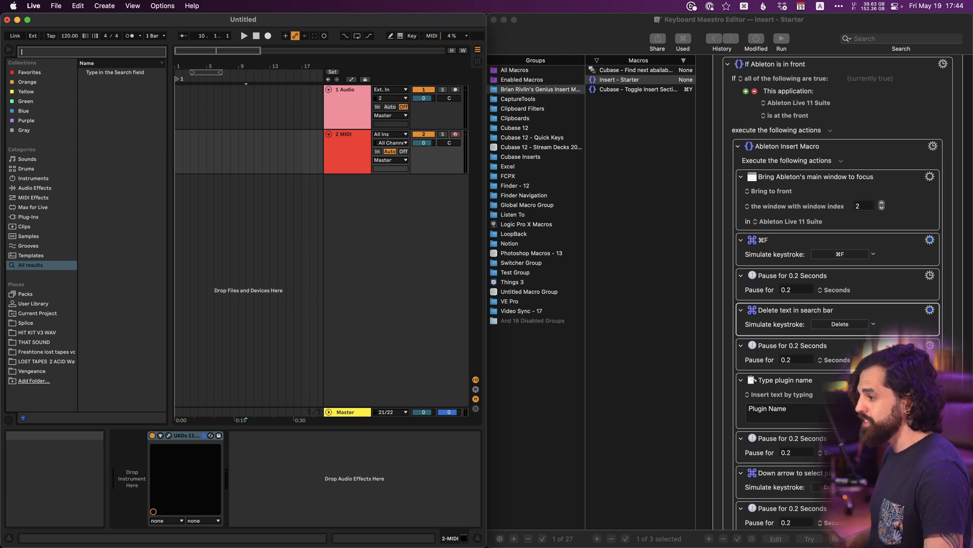
- Switch to Keyboard Maestro and set the text of the Ableton "Type plugin name" action to "Fabfilter Pro-Q 3"
scroll(817, 381, "down", 2)
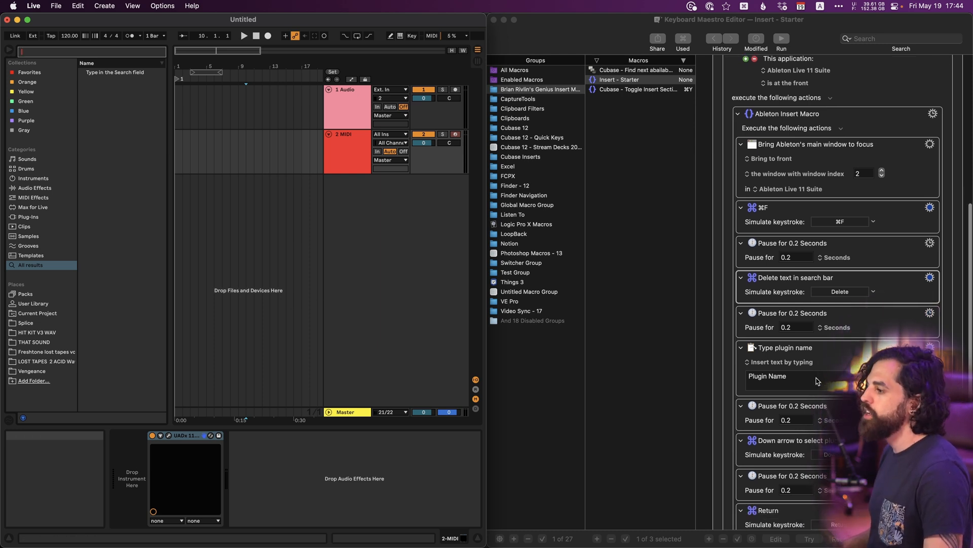
left_click(825, 381)
triple_click(801, 383)
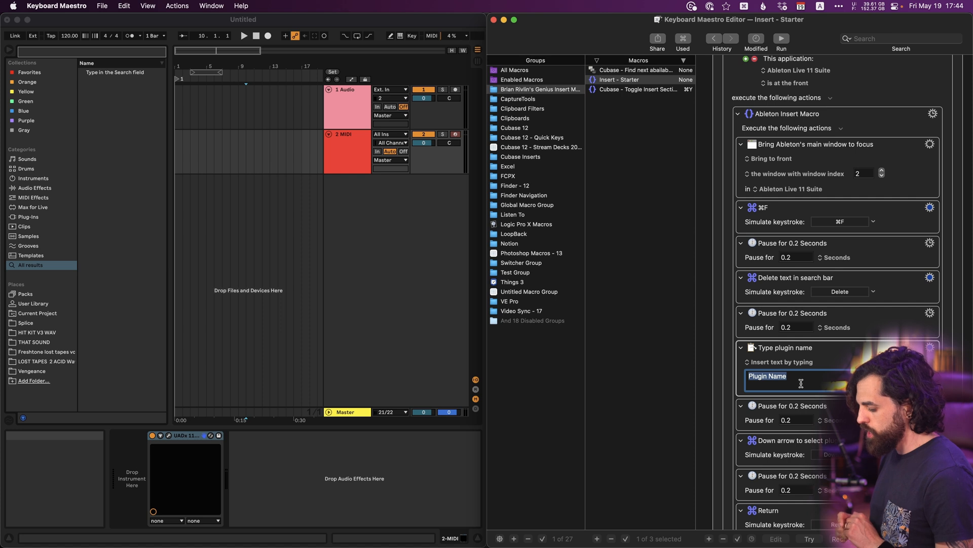
type("Fabfilter Pro-Q 3")
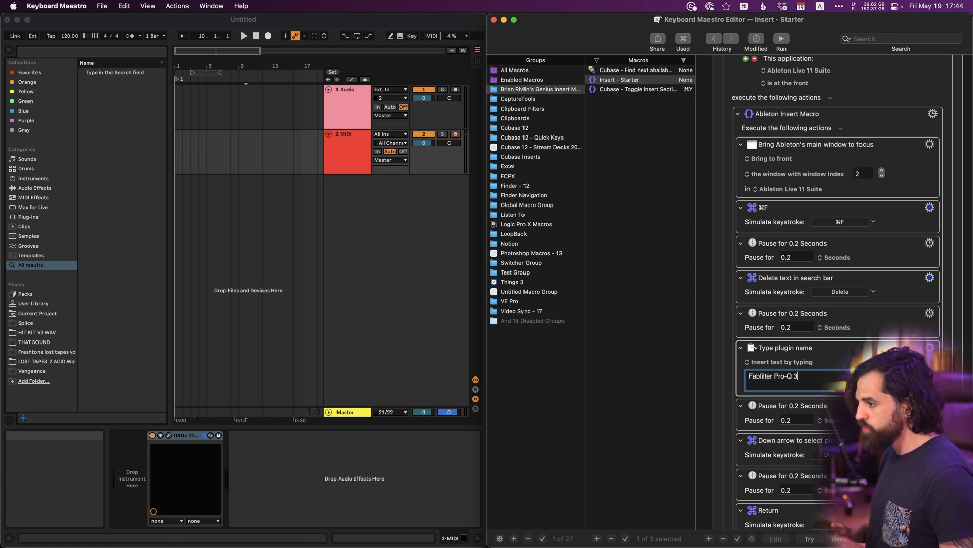
- Select the Keyboard Maestro action's plug-in name, switch to Live, and search its browser for "Fabfilter Pro-Q 3 vst3"
key("super+a")
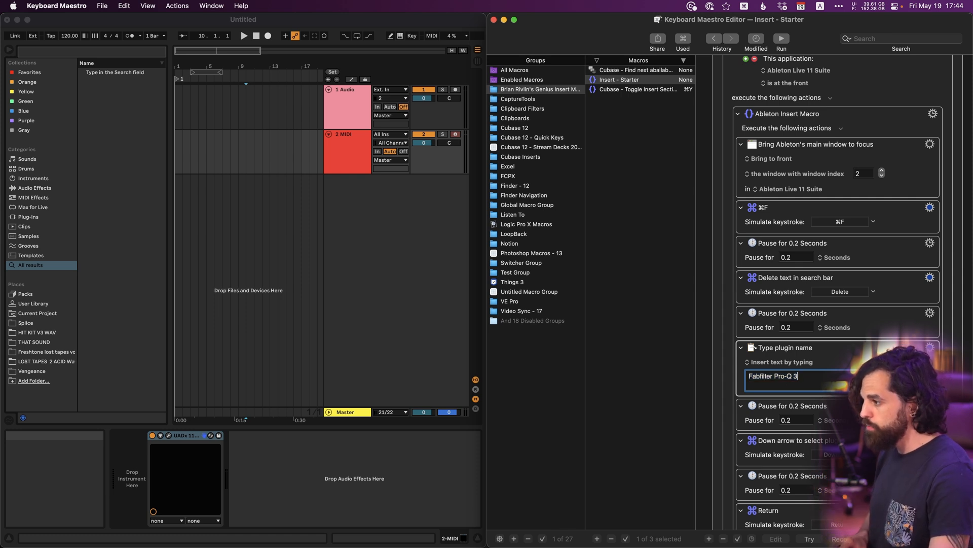
left_click(241, 278)
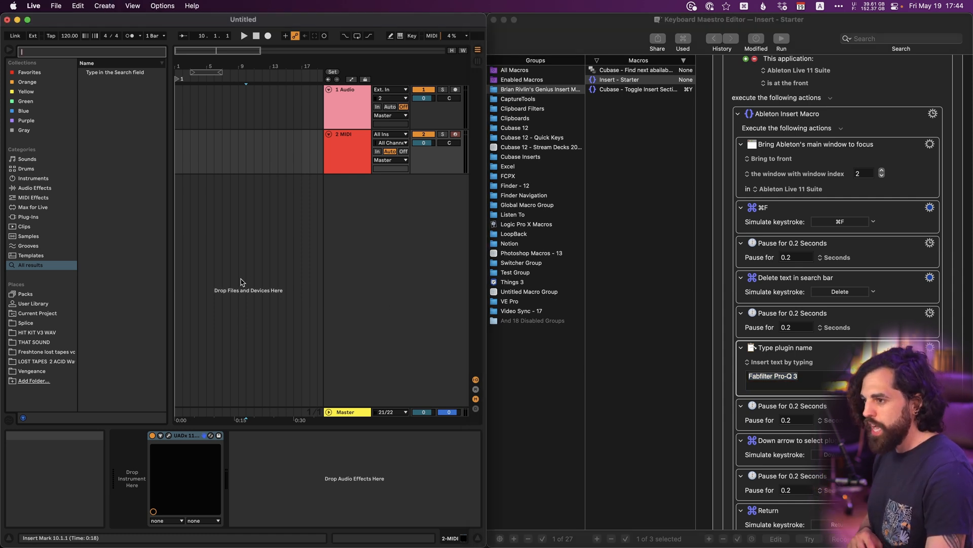
key("super+f")
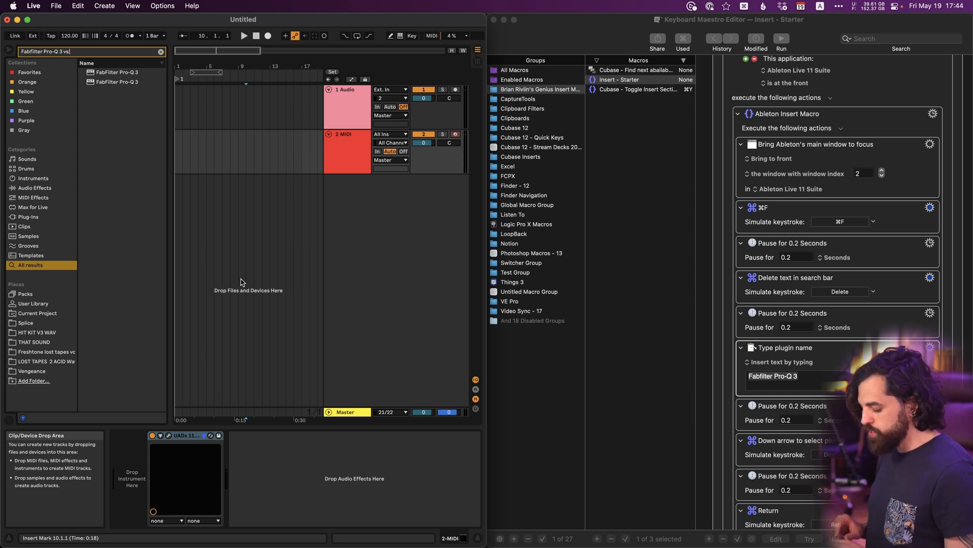
type("3")
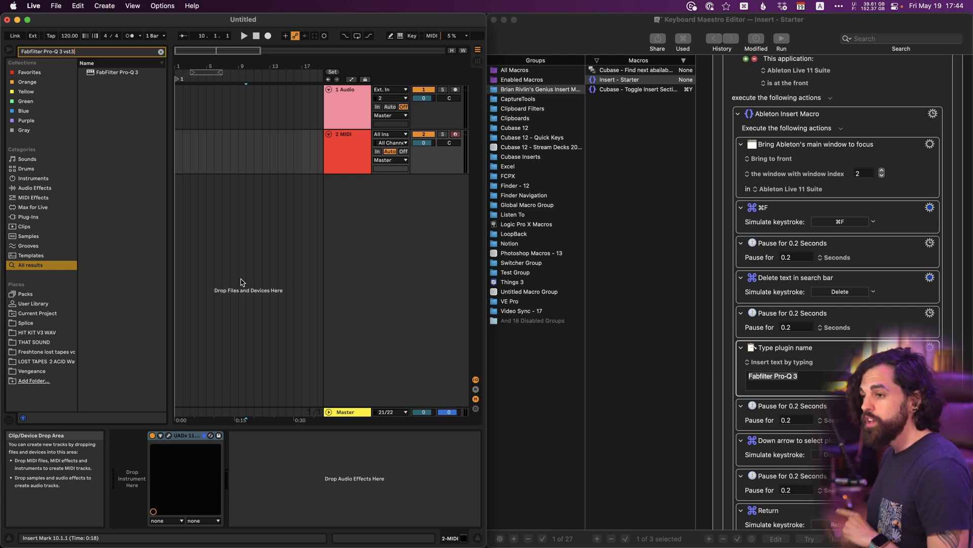
- Copy Live's browser search text and set Keyboard Maestro's "Type plugin name" action to "Fabfilter Pro-Q 3 vst3"
key("super+a")
key("super+c")
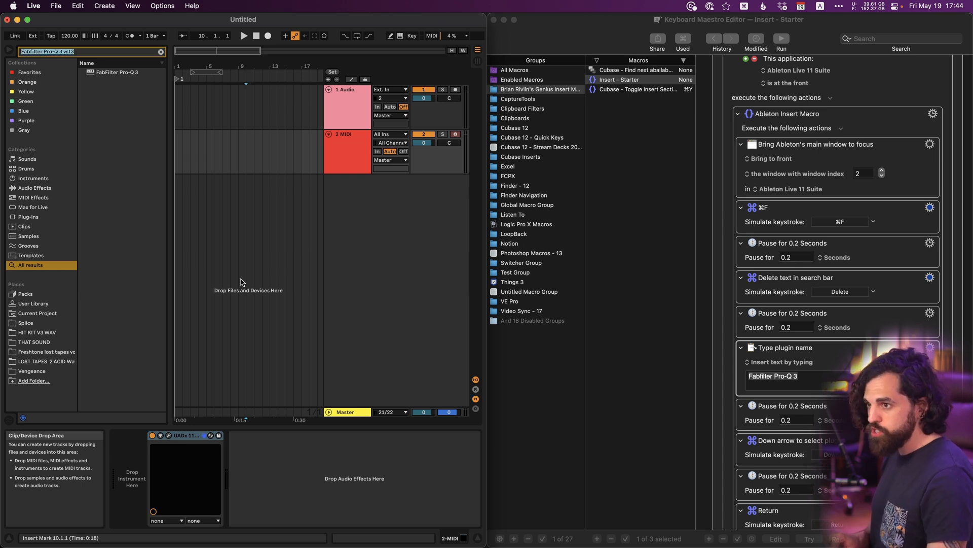
left_click(649, 359)
key("super+v")
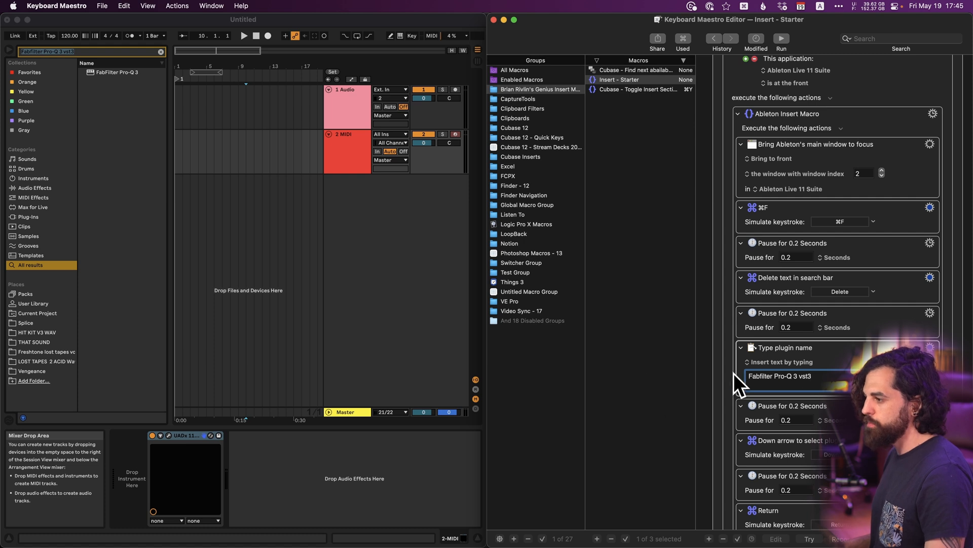
key("super+a")
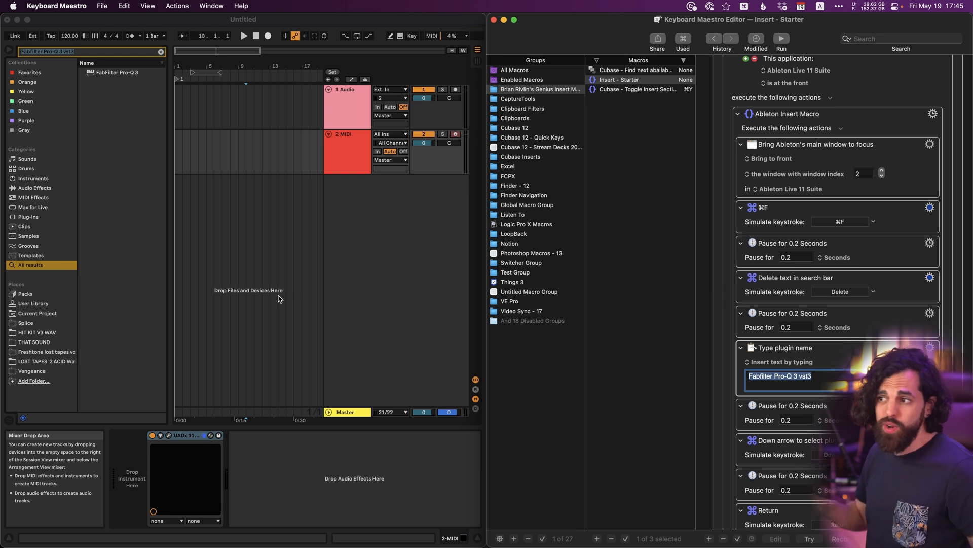
- In Live, pick the FabFilter Pro-Q 3 search result and select the 1 Audio track
left_click(87, 53)
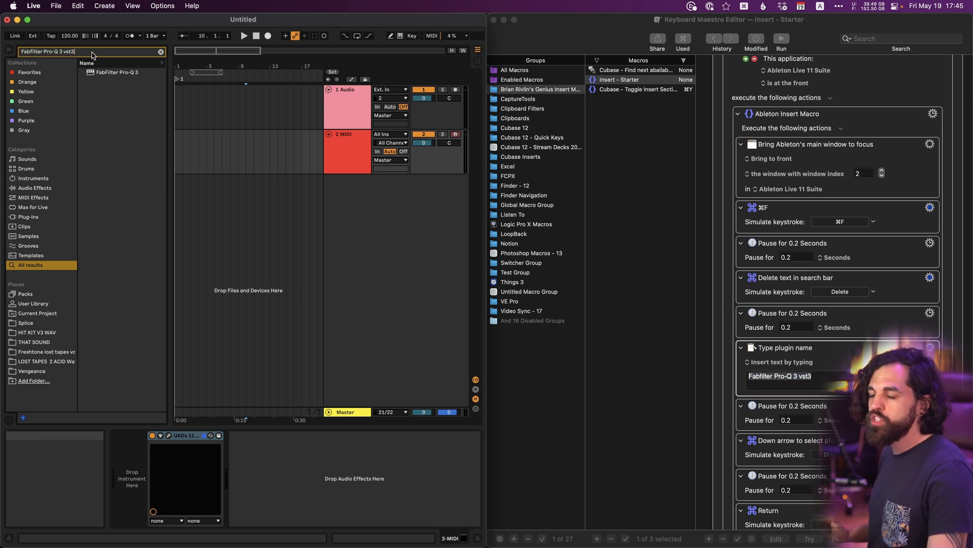
left_click(128, 74)
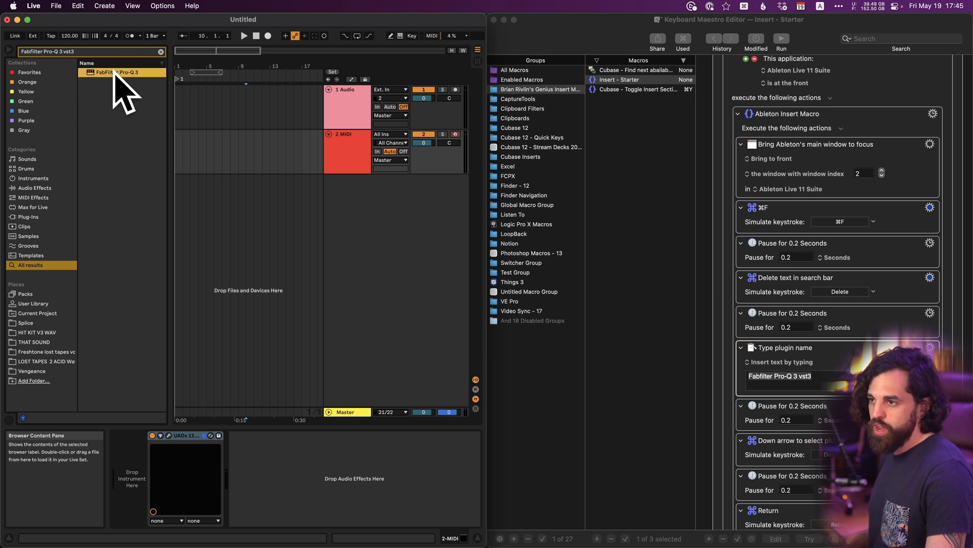
left_click(215, 155)
scroll(837, 304, "down", 3)
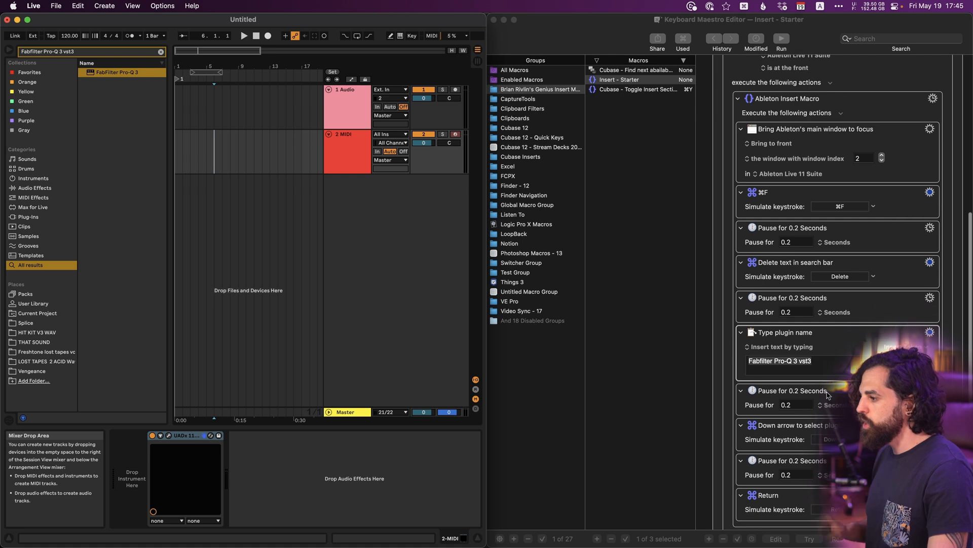
scroll(837, 304, "down", 3)
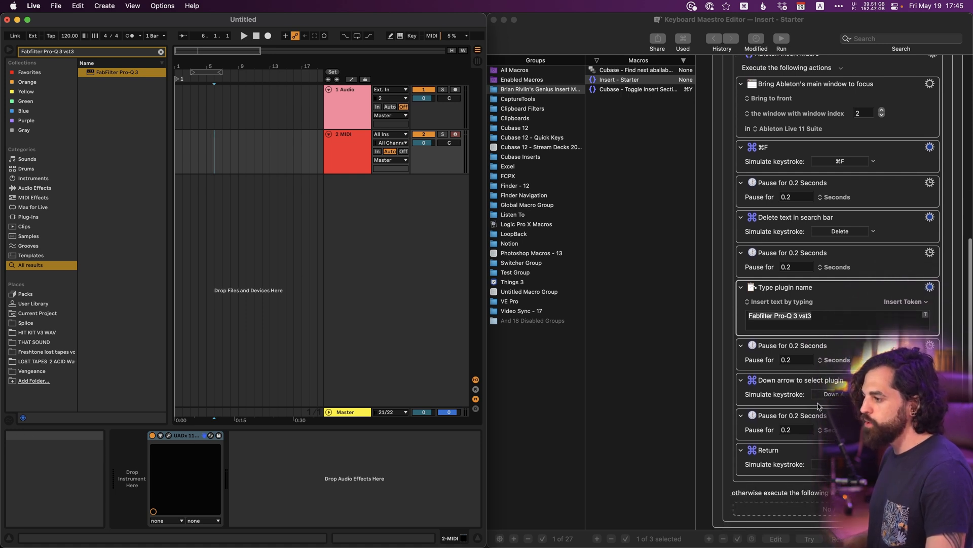
left_click(264, 241)
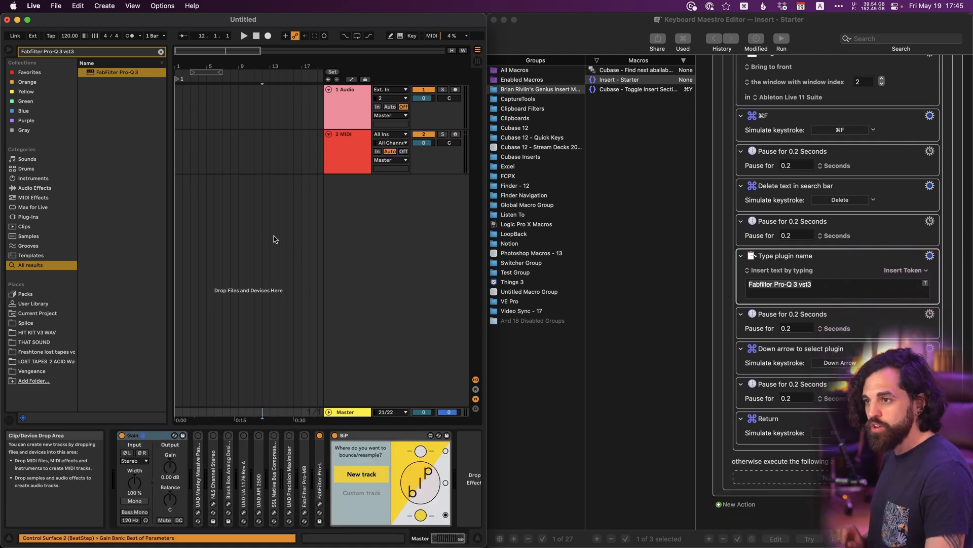
scroll(766, 364, "up", 6)
left_click(354, 108)
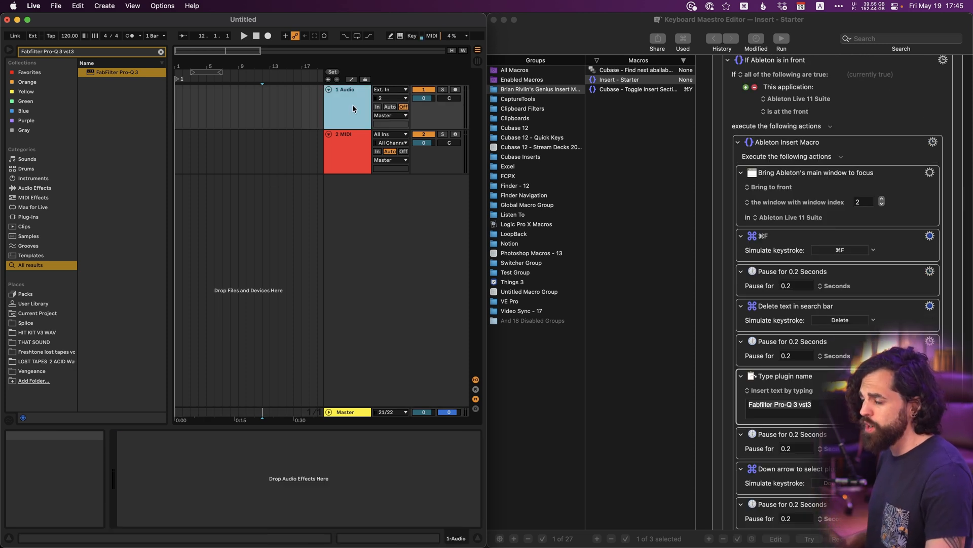
- Rename the Keyboard Maestro macro "Insert - Fabfilter Pro-Q 3" and set its script trigger type to Apple Script
scroll(907, 287, "up", 4)
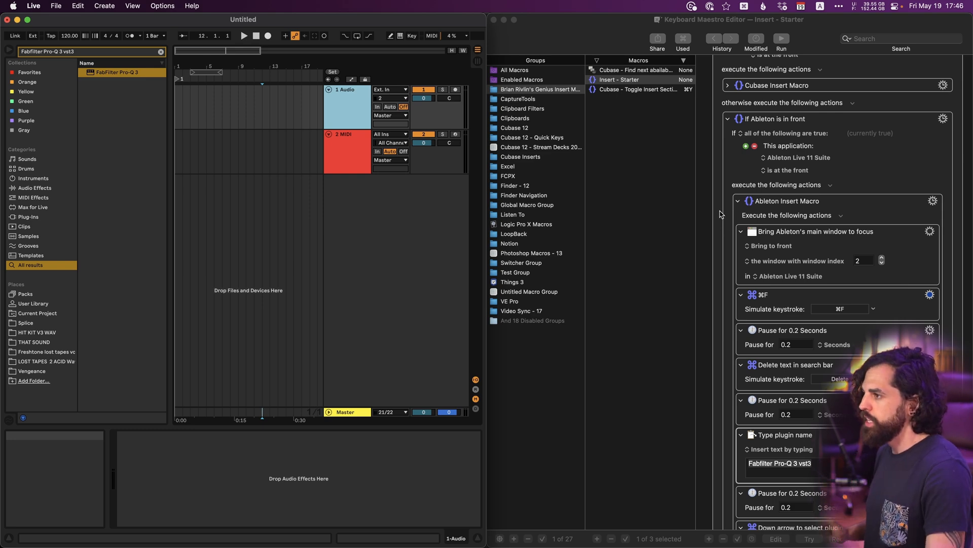
scroll(908, 287, "up", 10)
scroll(811, 254, "down", 20)
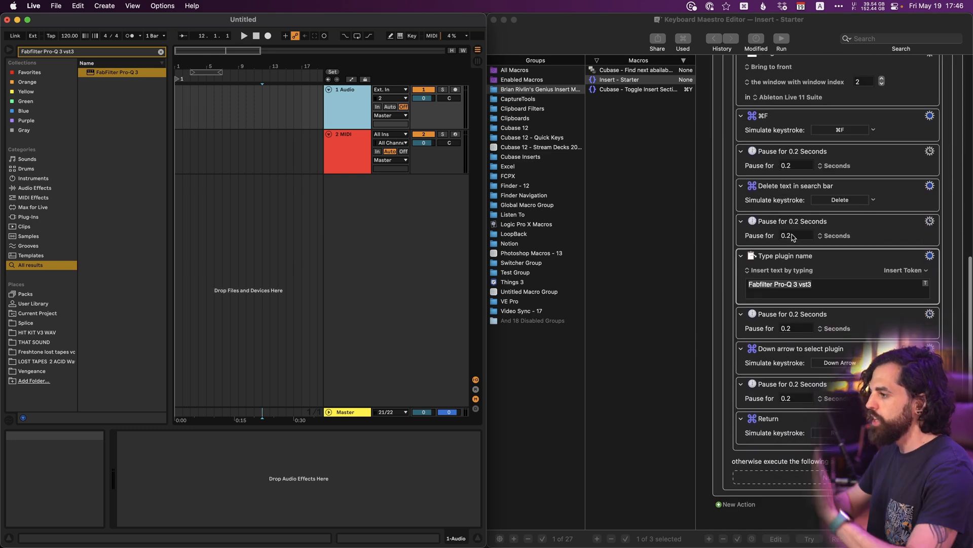
scroll(793, 203, "up", 20)
left_click(789, 76)
double_click(789, 76)
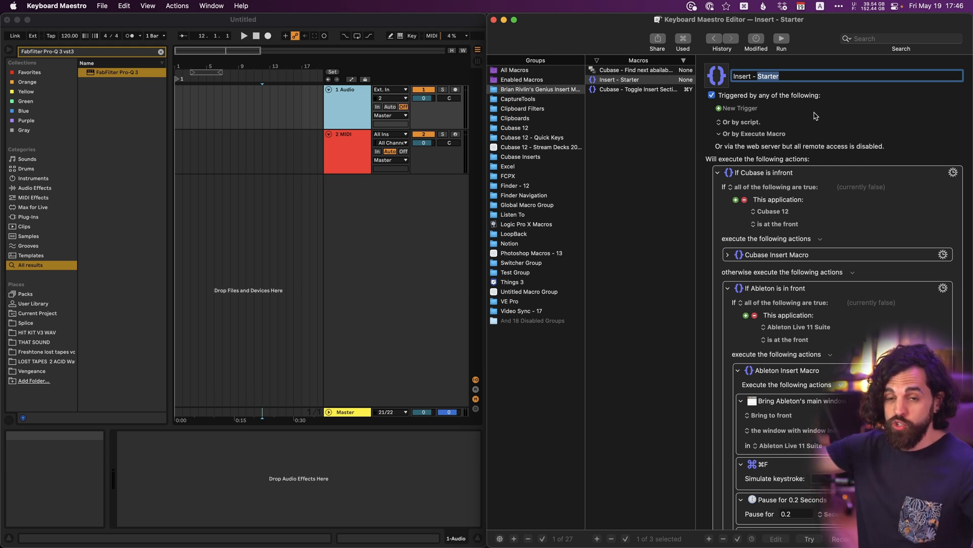
type("Fabfilter Pro-Q 3")
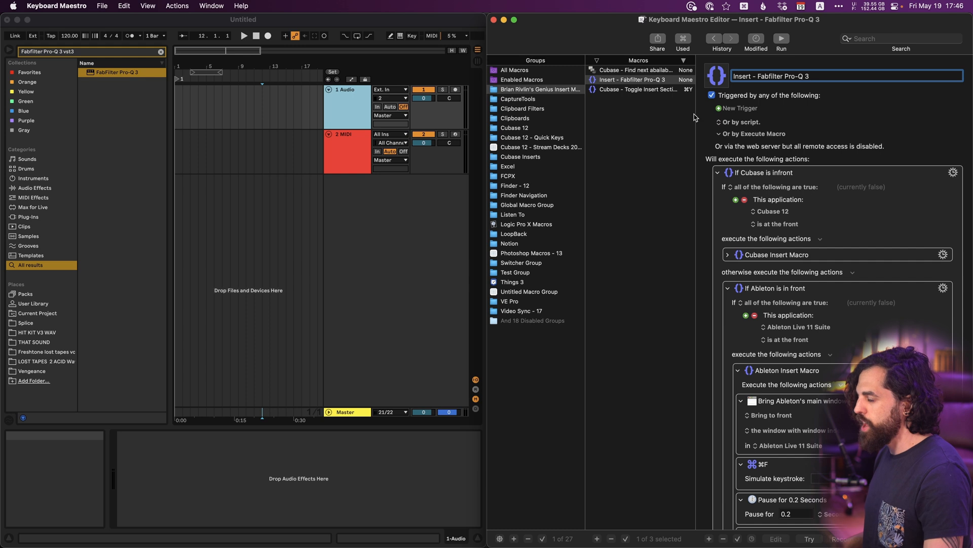
left_click(739, 125)
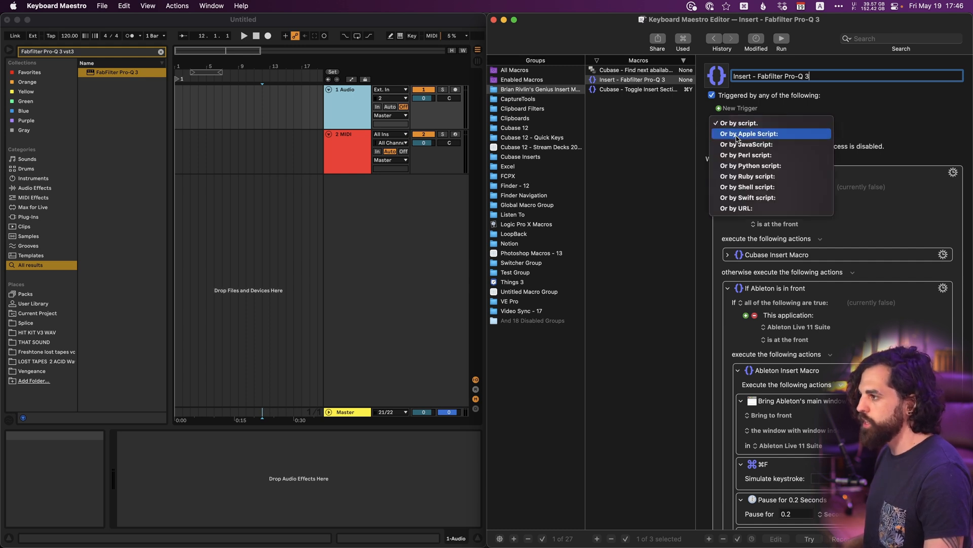
left_click(736, 134)
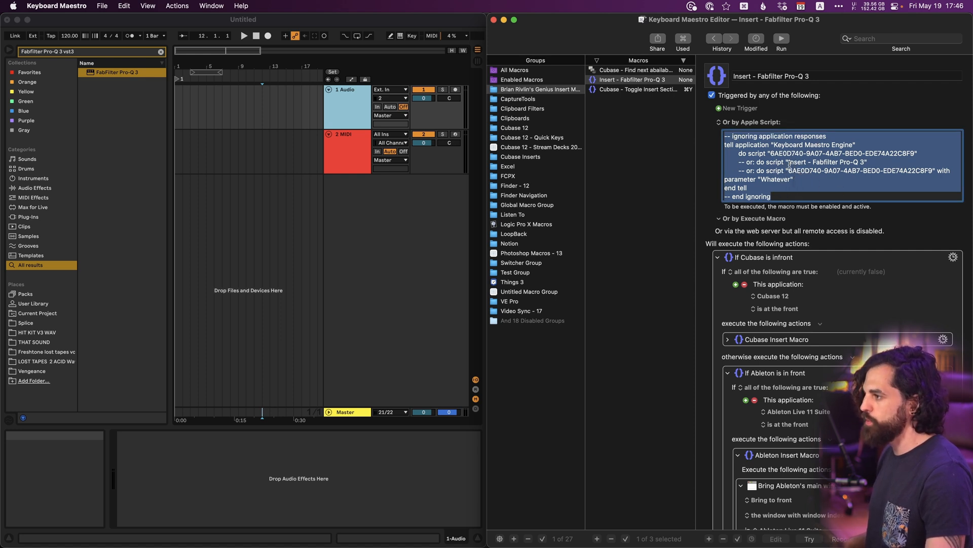
- Try 7 as the version number at the end of the macro's name, and restore it to 3
left_click(835, 77)
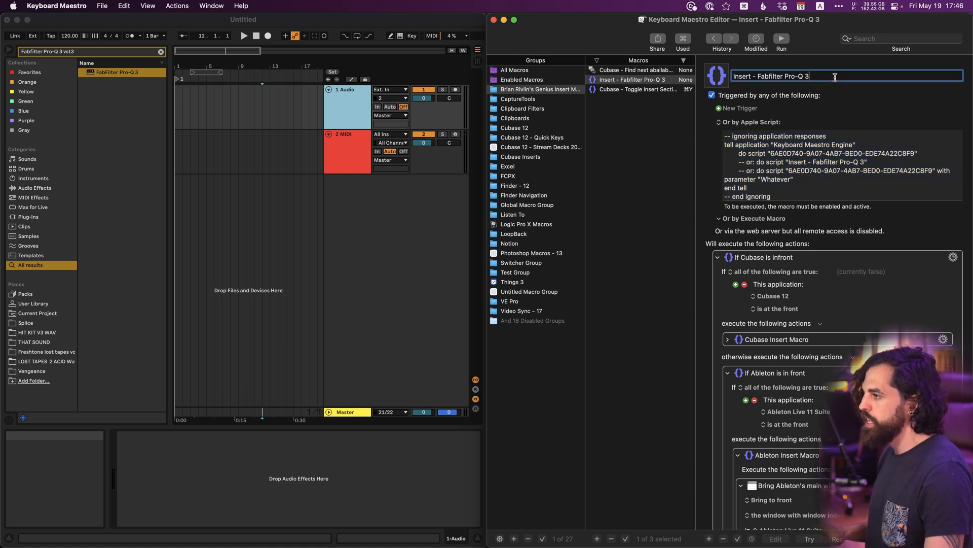
key("BackSpace")
type("7")
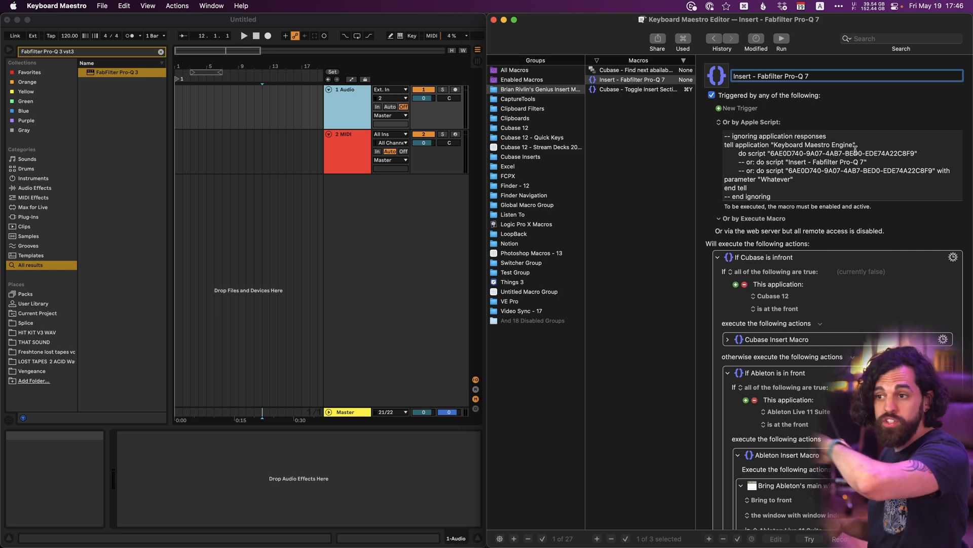
key("BackSpace")
type("3")
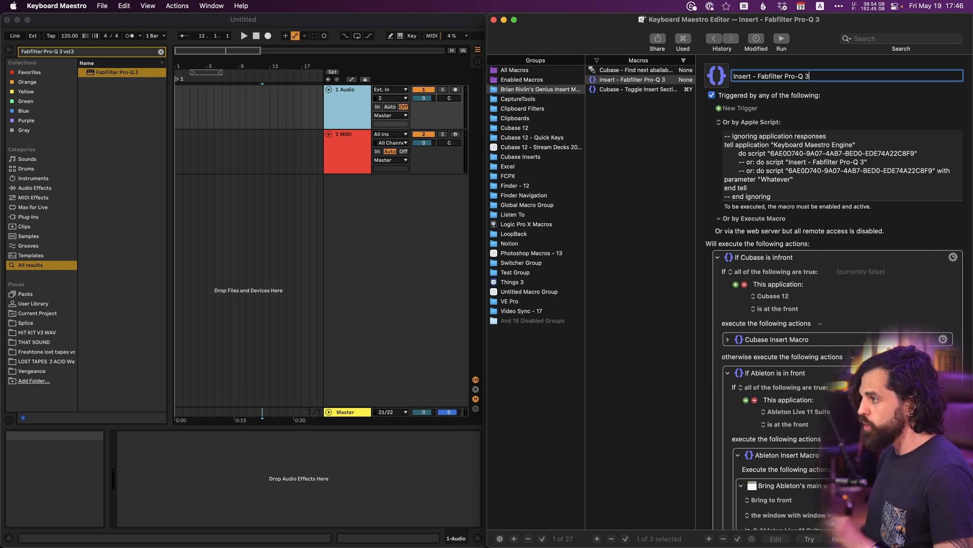
- Copy the entire Apple Script trigger text of the "Insert - Fabfilter Pro-Q 3" macro
key("super+a")
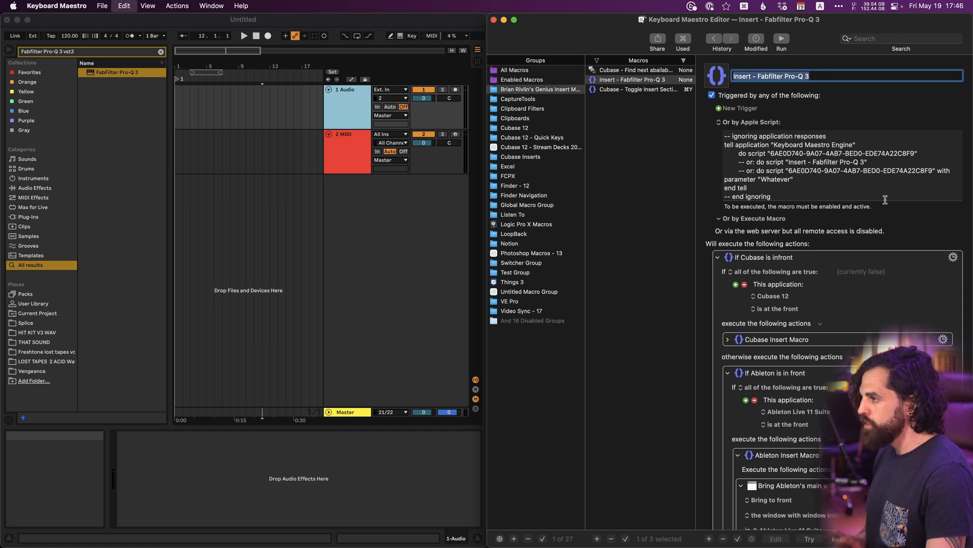
left_click(806, 196)
key("super+a")
key("super+c")
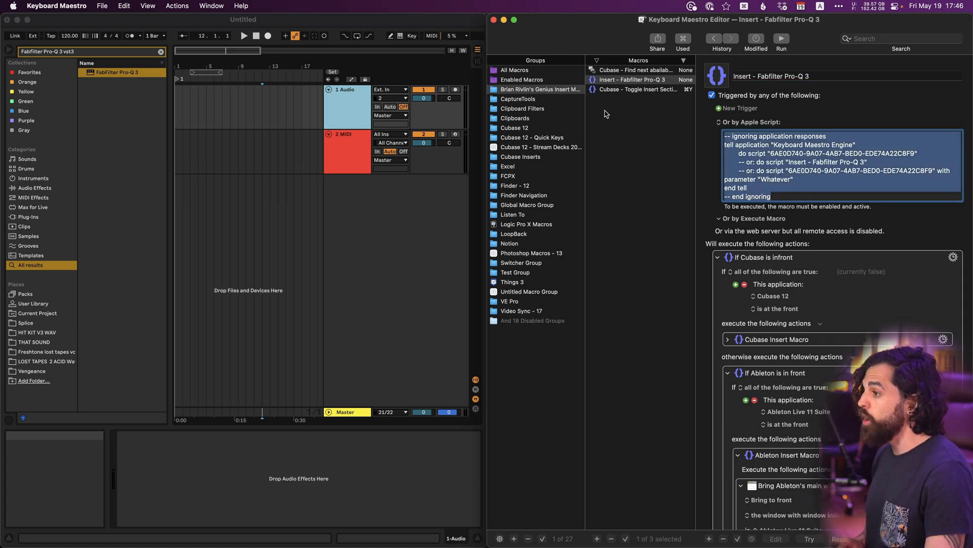
- Switch to Alfred Preferences, open the Pro-Q Run Script object, and replace its script with placeholder text "asldkjasdlkjfasdlkfhasdlkfj"
key("super+Tab")
key("super+Tab")
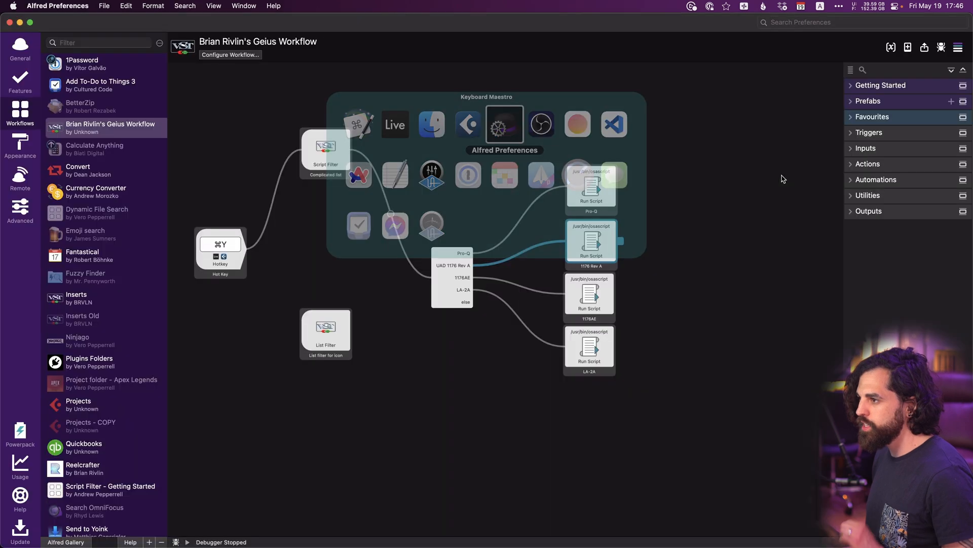
double_click(591, 187)
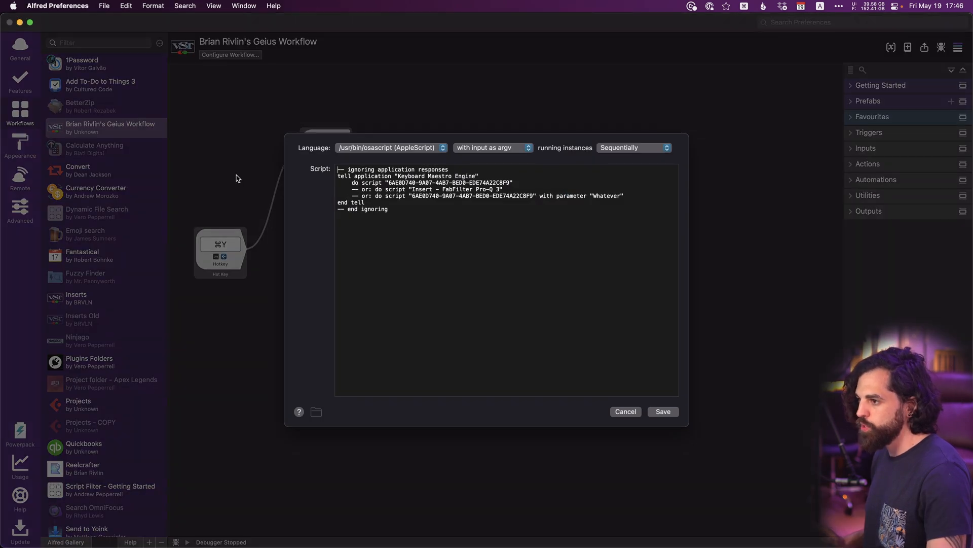
left_click_drag(406, 203, 408, 267)
key("super+a")
key("BackSpace")
type("asldkjasdlkjfasdlkfhasdlkfj")
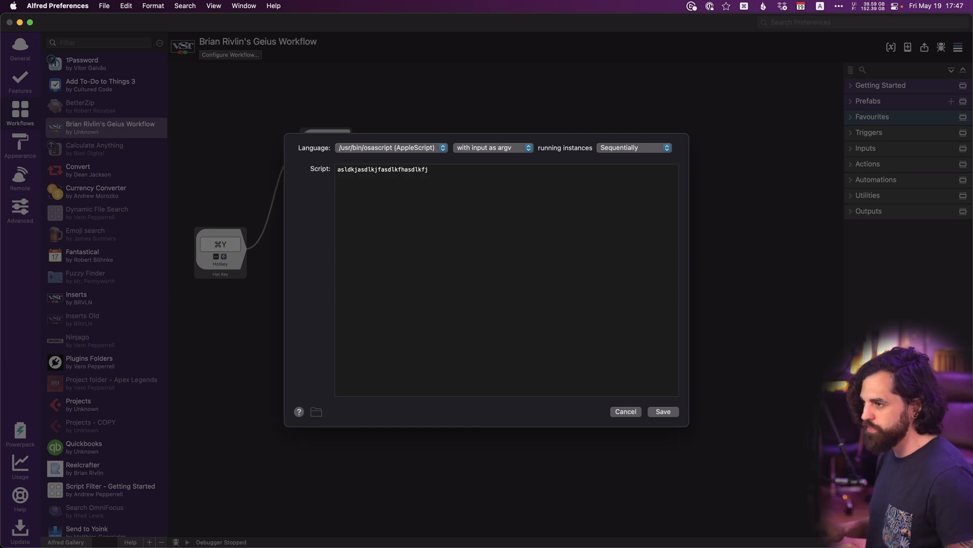
- Replace the Pro-Q Run Script's contents with the copied Apple Script and save it
key("super+a")
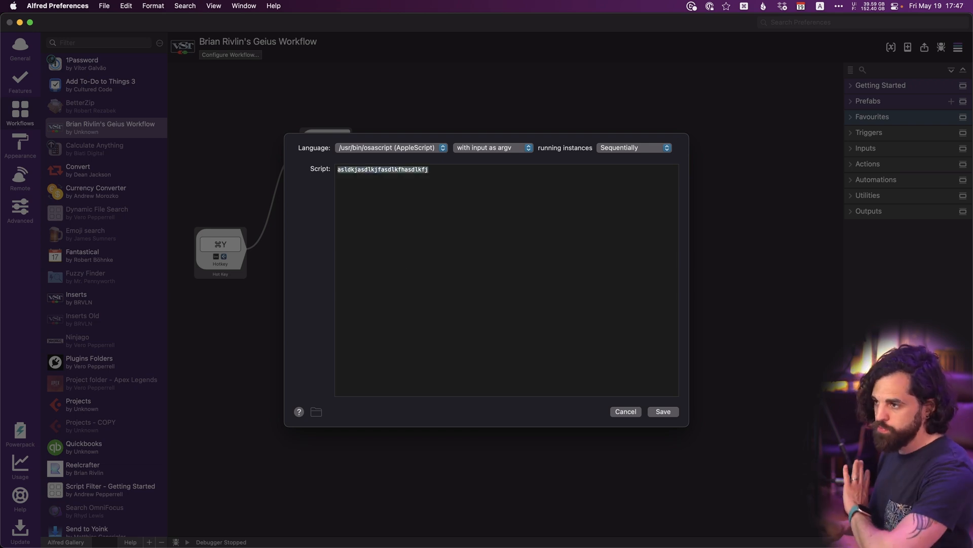
key("BackSpace")
key("super+v")
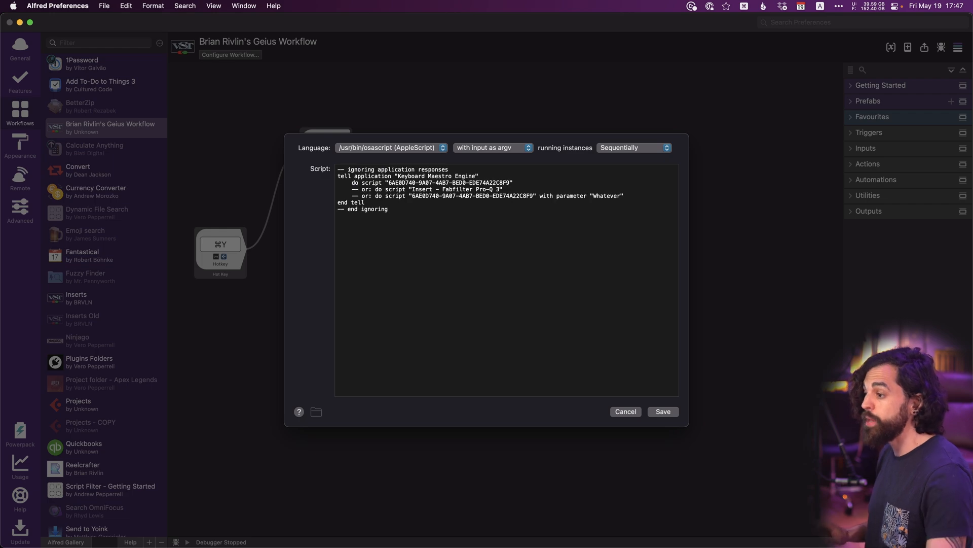
left_click(663, 412)
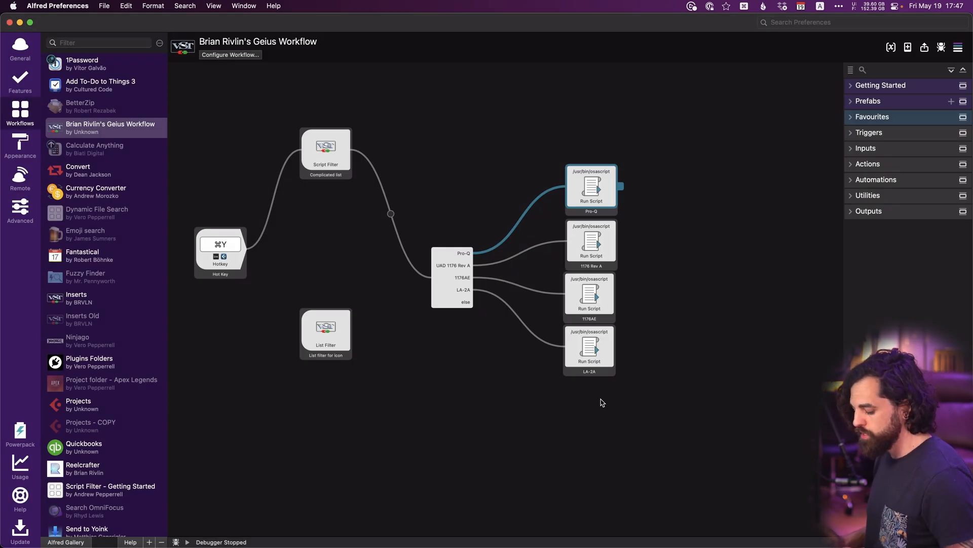
- Switch to Live, run Pro-Q from the Alfred plug-in list for the 1 Audio track, and close the plug-in window
key("super+Tab")
key("super+Tab")
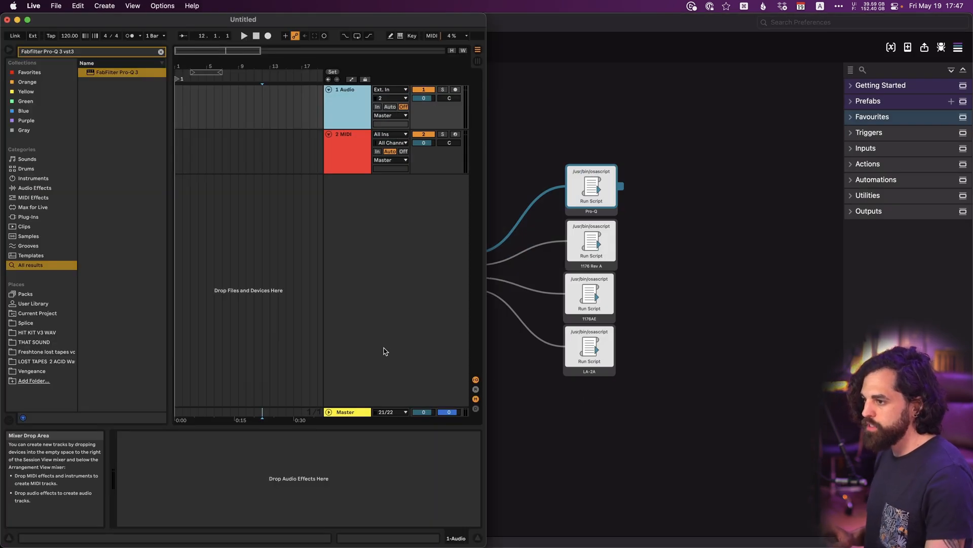
key("alt+space")
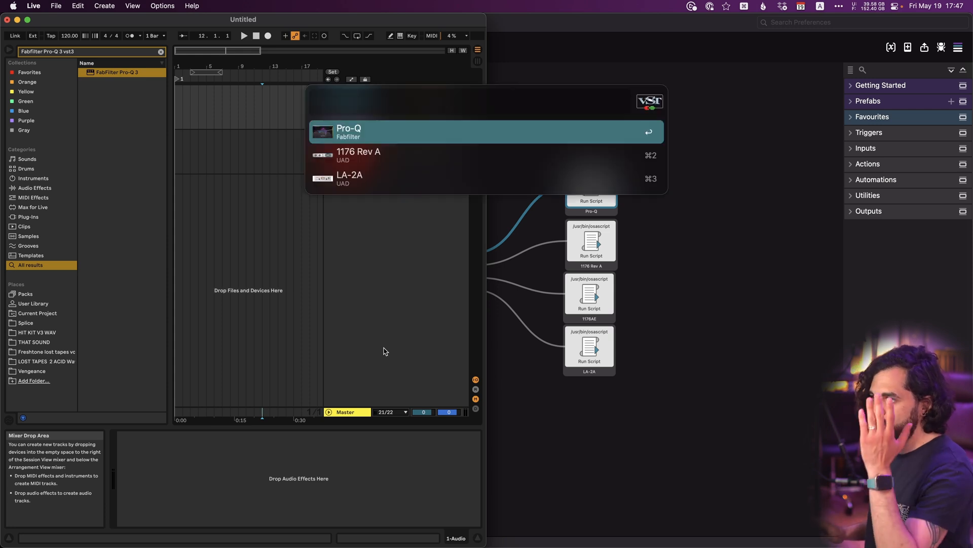
key("Return")
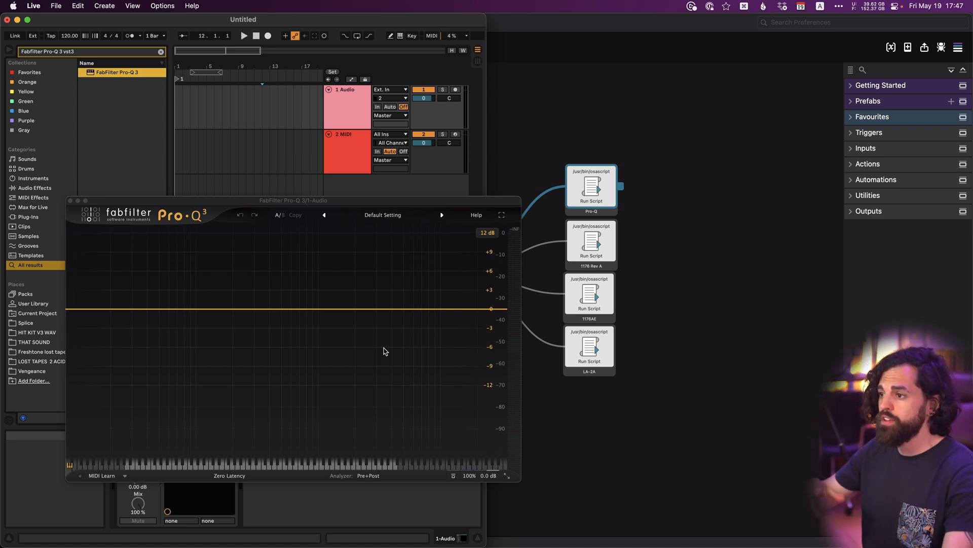
left_click(70, 203)
- Switch to Keyboard Maestro's editor with the "Insert - Fabfilter Pro-Q 3" macro
key("super+Tab")
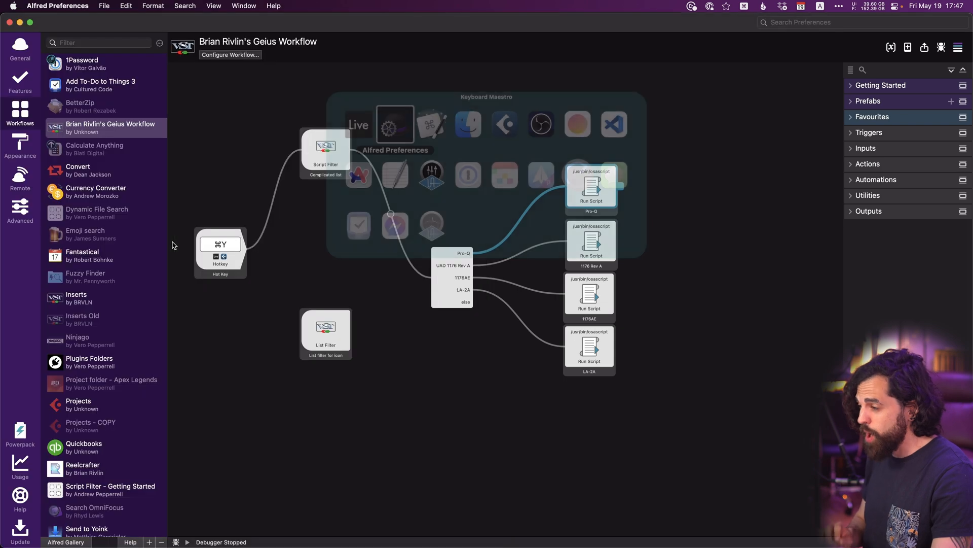
key("super+Tab")
key("super+Tab")
key("super+Tab")
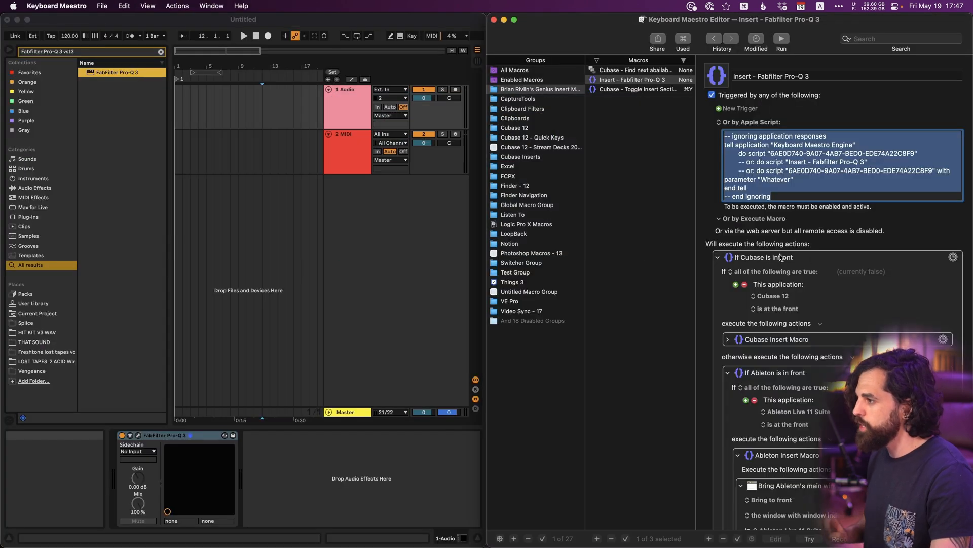
- Duplicate the "Insert - Fabfilter Pro-Q 3" macro and rename the copy "Insert - UADx 1176 Rev A"
left_click(638, 79)
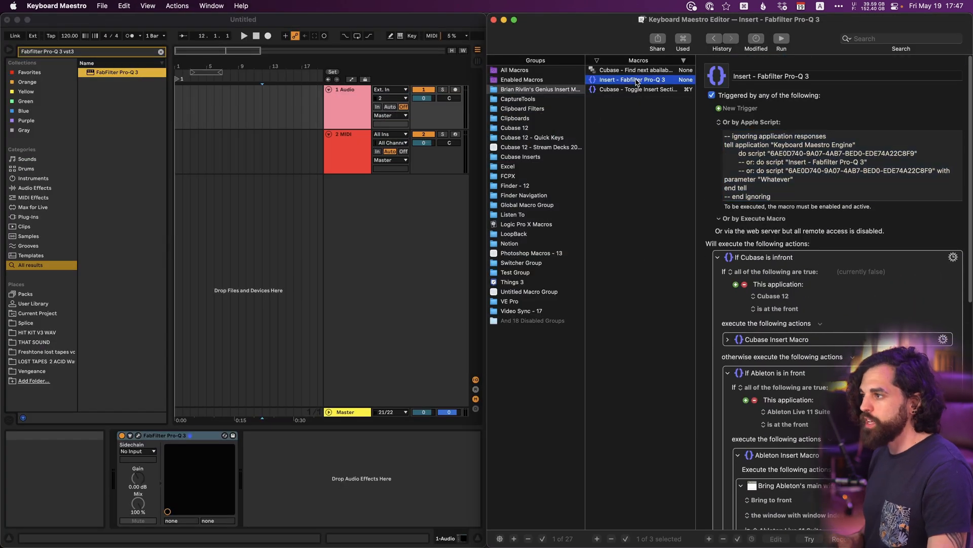
key("super+d")
left_click(768, 77)
key("alt+Left")
key("shift+super+Right")
type("UADx")
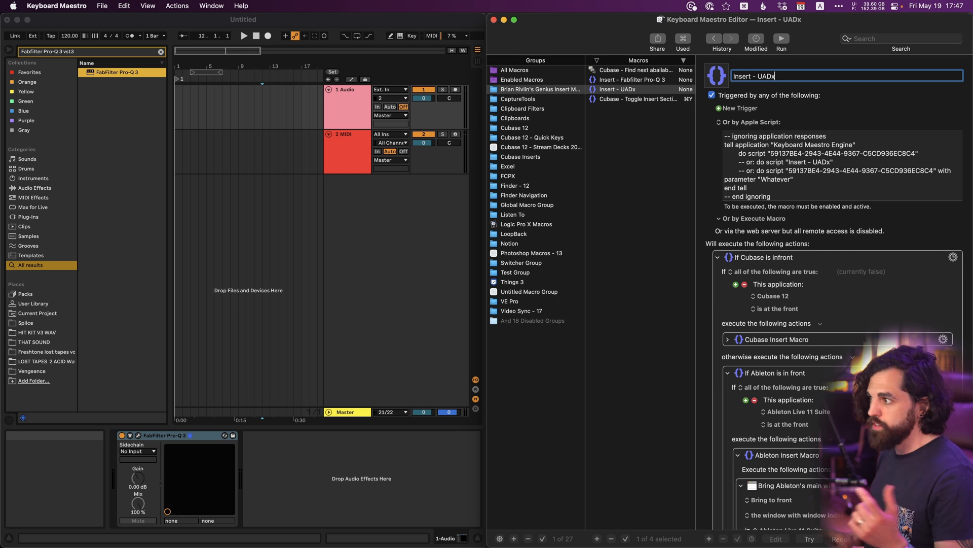
type(" 1176 ")
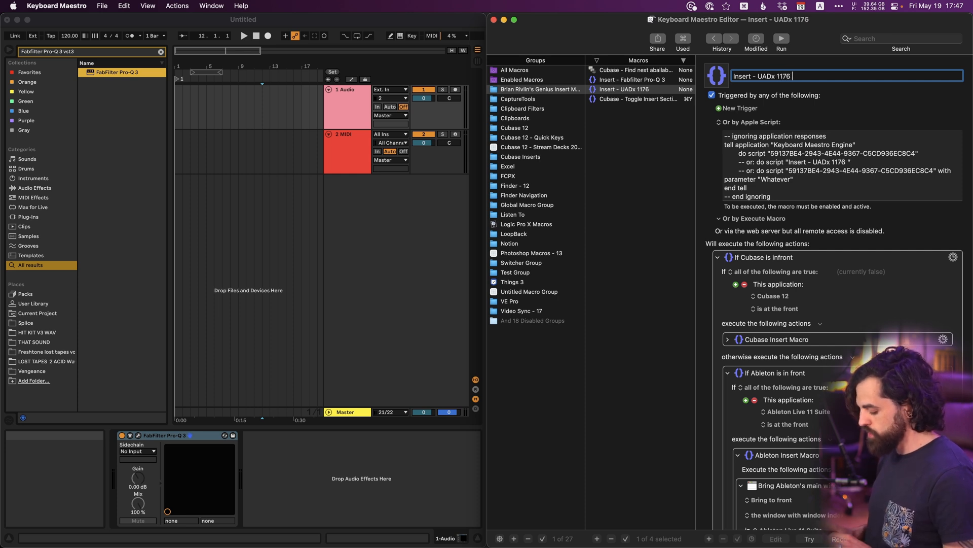
type("Rev A")
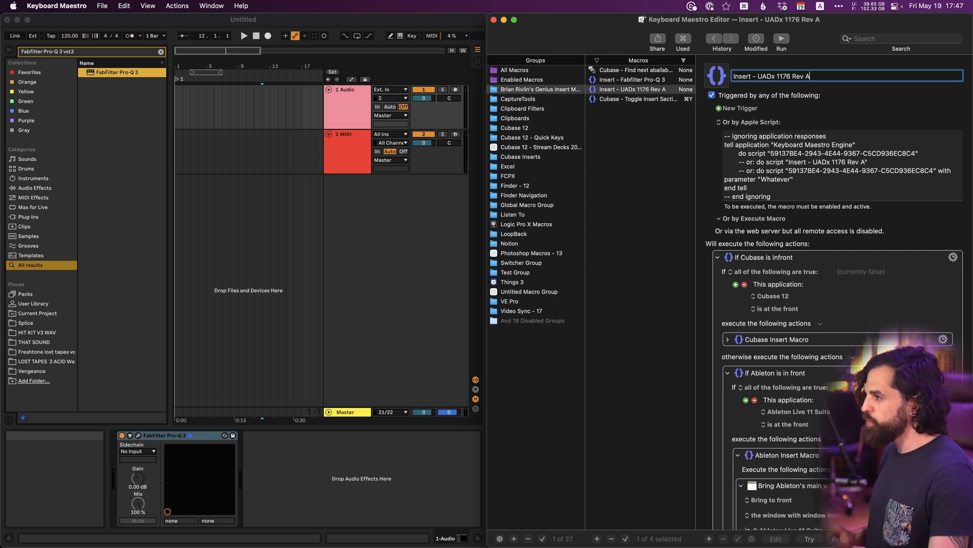
- Copy the new macro's complete Apple Script trigger text and switch to Alfred Preferences
left_click(760, 181)
key("super+a")
key("super+c")
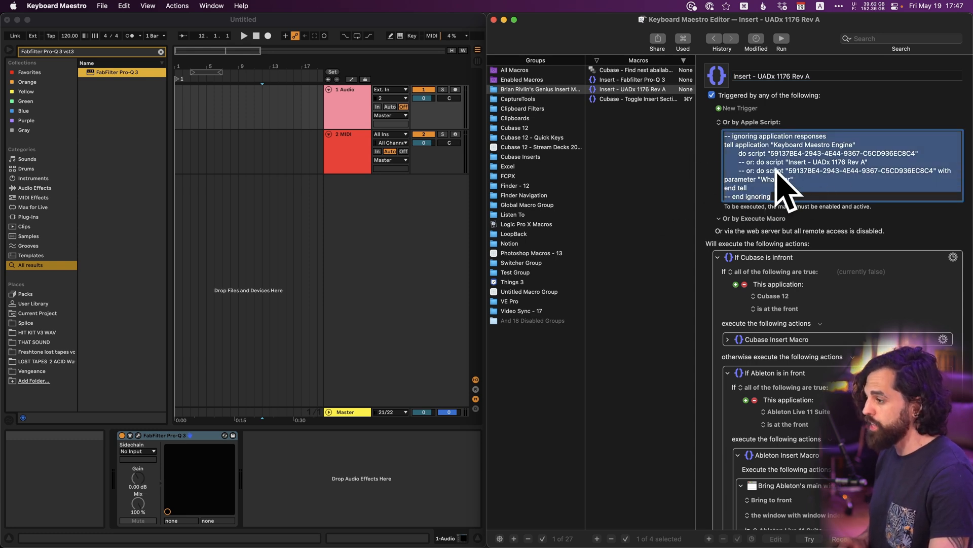
key("super+Tab")
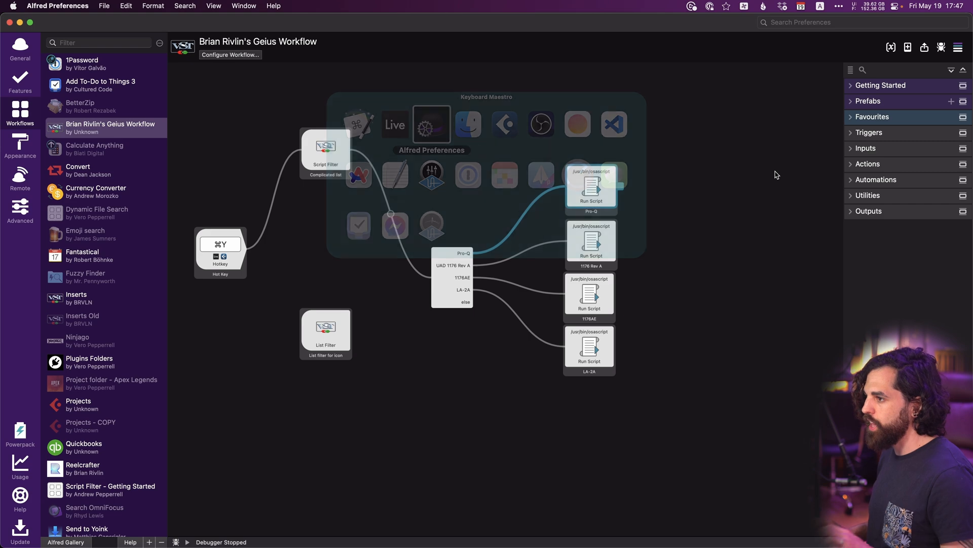
- Examine the Script Filter's plug-in entries for the 1176 Rev A and close its settings without saving
left_click(598, 266)
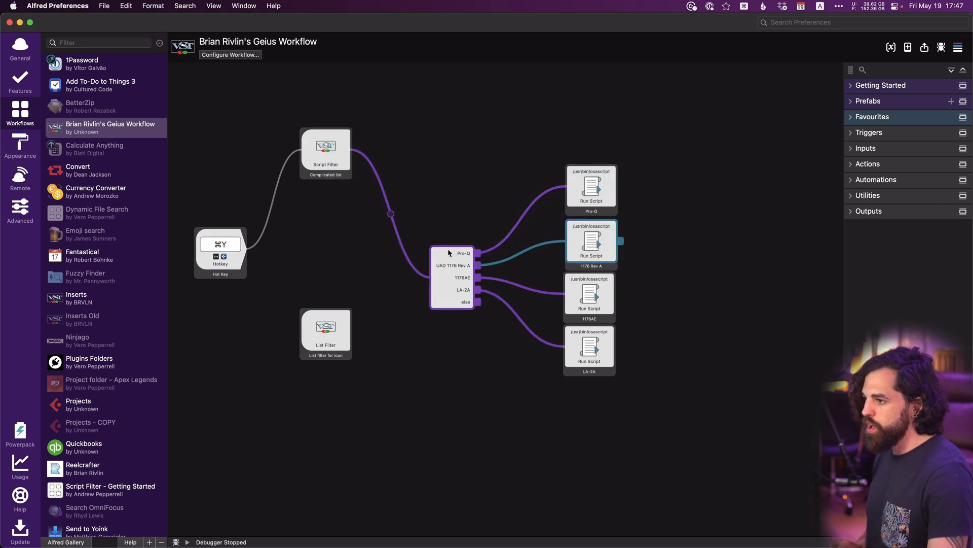
double_click(327, 152)
left_click(627, 426)
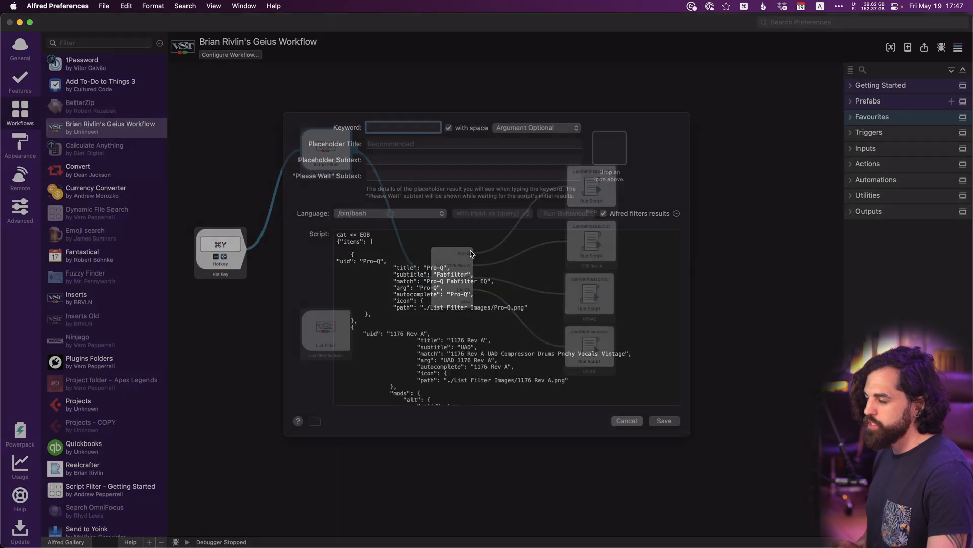
left_click(456, 265)
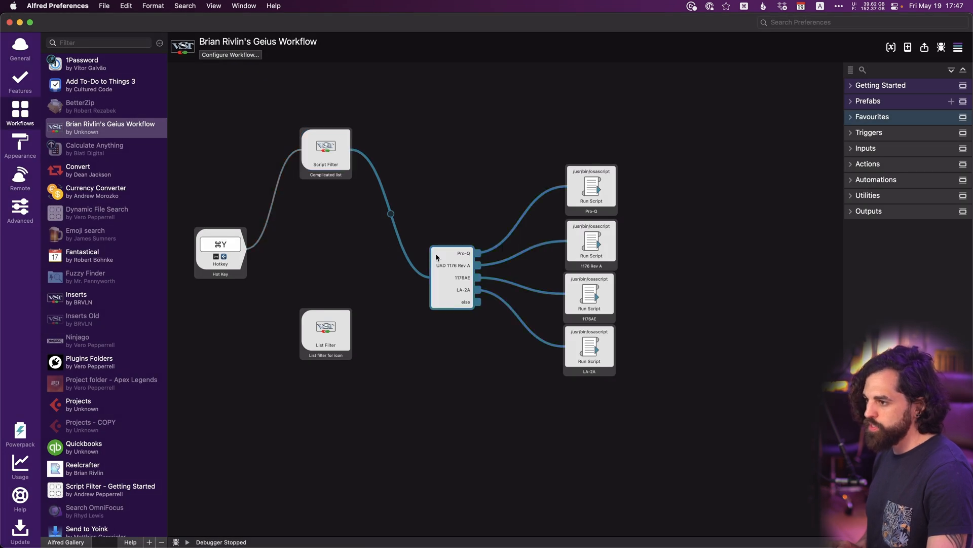
- Replace the contents of the 1176 Rev A Run Script with the copied Apple Script and save it
double_click(592, 251)
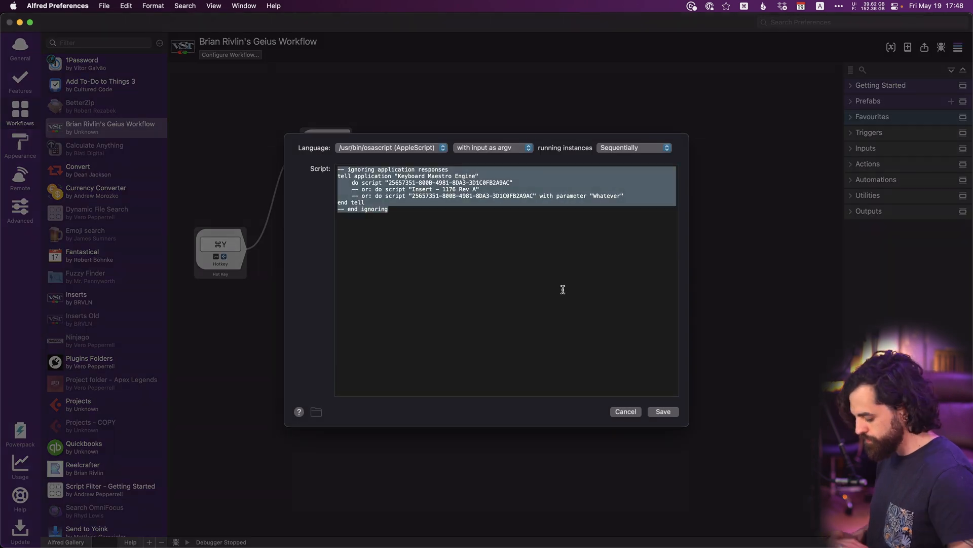
key("super+v")
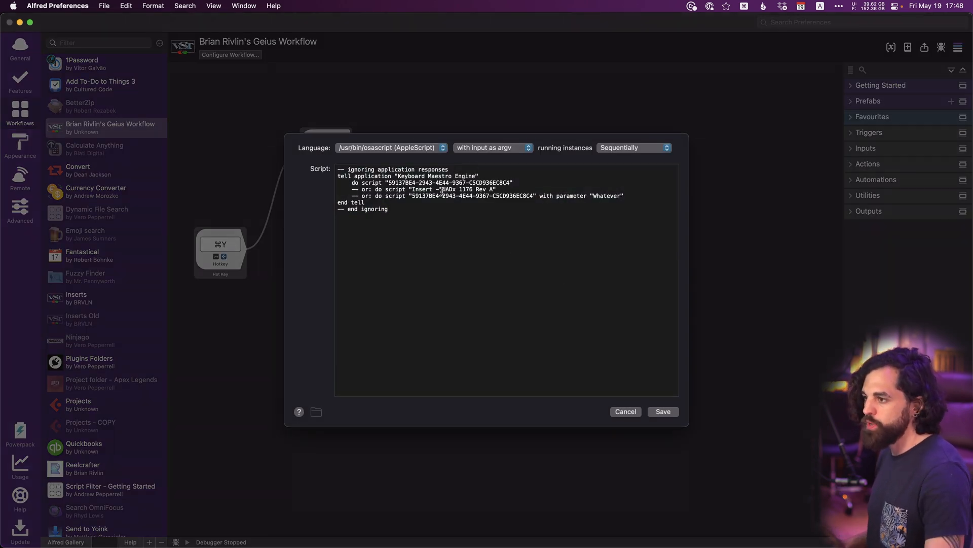
left_click(663, 411)
- Switch to Keyboard Maestro and select the plug-in name text in the Ableton Insert Macro's "Type plugin name" action
key("super+Tab")
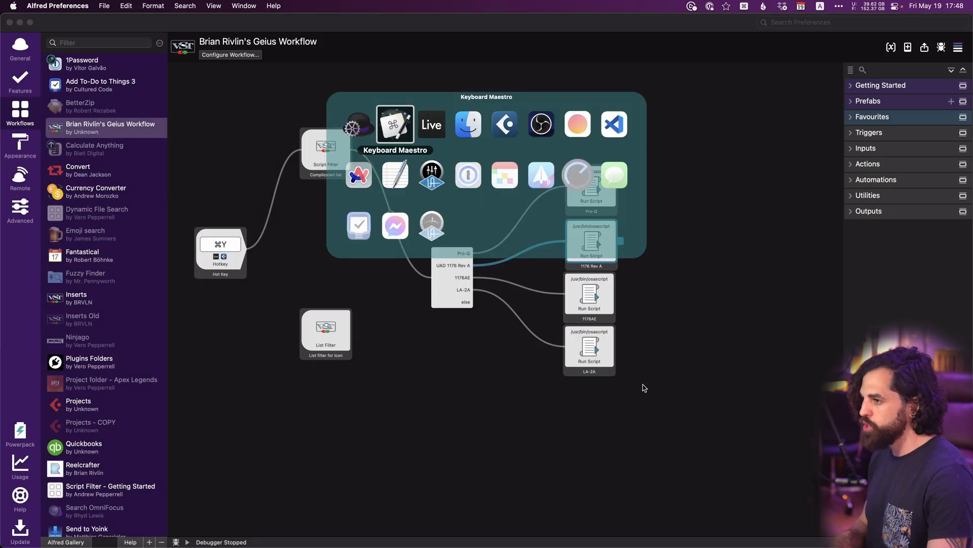
scroll(731, 191, "down", 10)
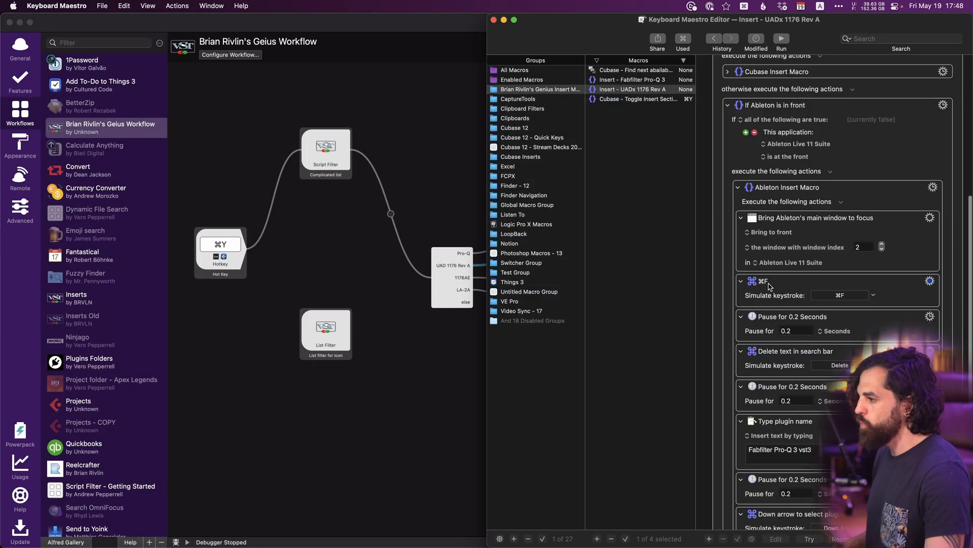
triple_click(817, 409)
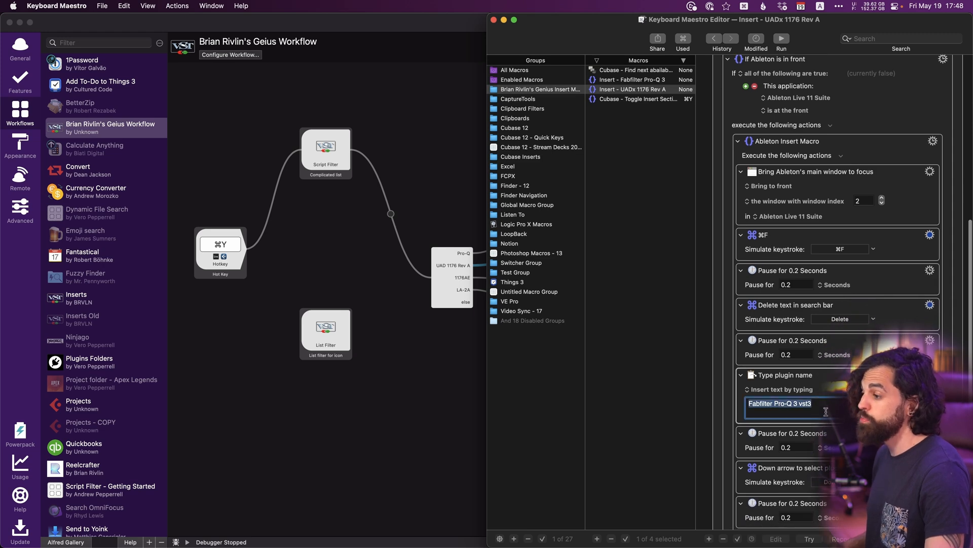
scroll(830, 408, "down", 2)
- Switch to Live, search the browser for "uadx 1176 Rev A Compressor", and highlight the UADx 1176 Rev A Compressor entry
key("super+Tab")
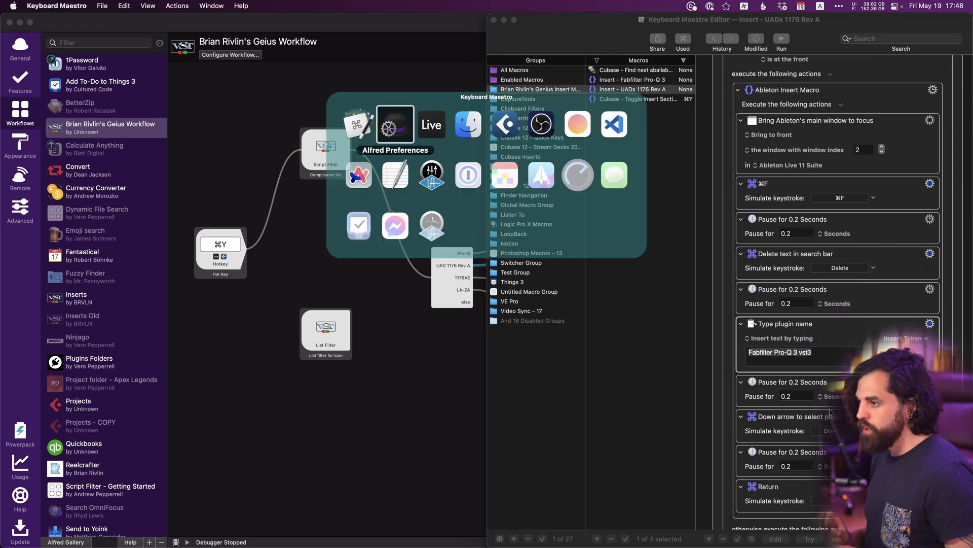
type("uadx 1176 Rev A Compressor")
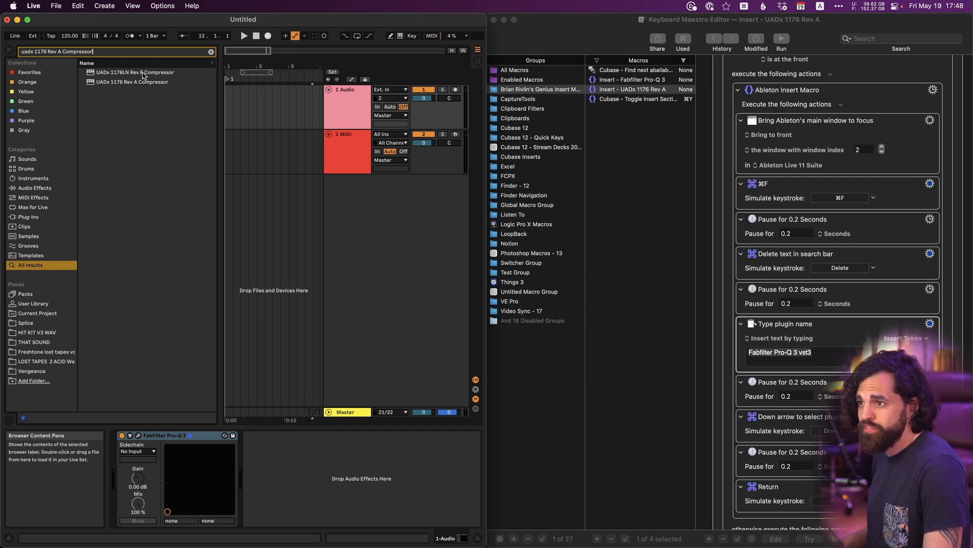
key("super+f")
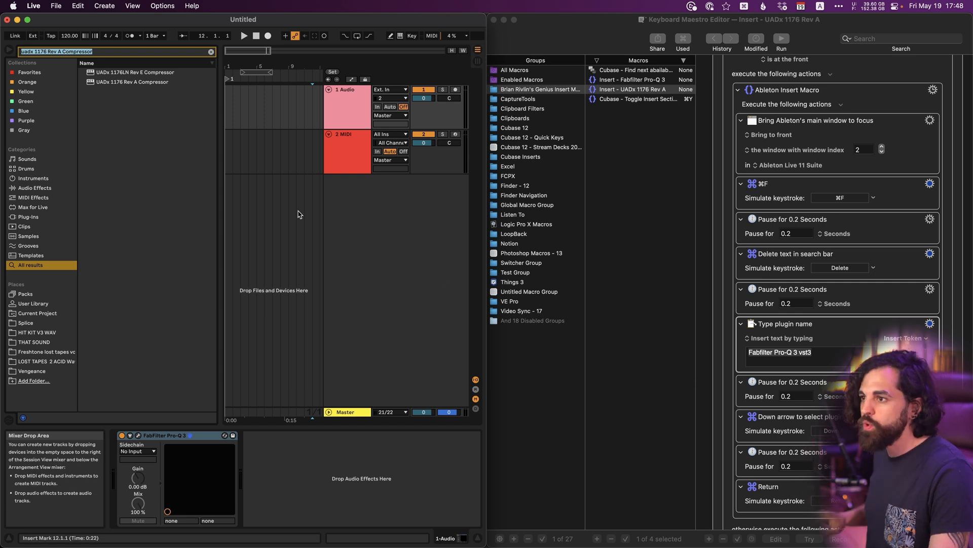
key("Down")
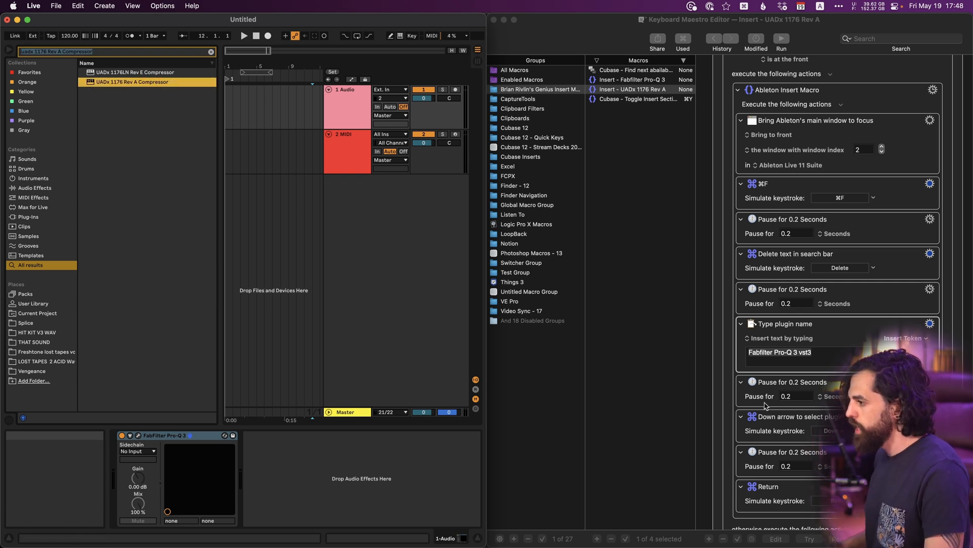
- Copy the 0.2-second pause and "Down arrow to select plugin" actions, and paste them after the existing Down Arrow action
scroll(761, 390, "down", 3)
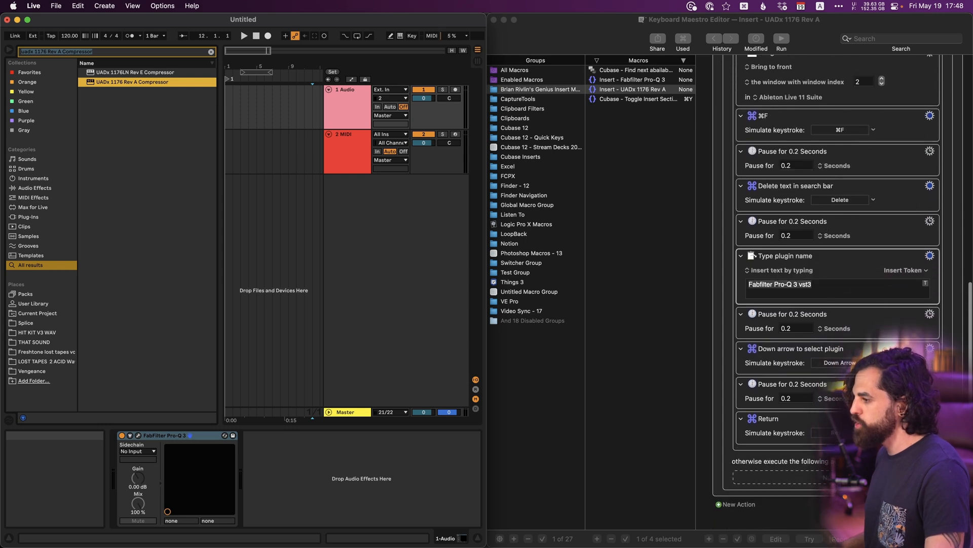
left_click(891, 330)
left_click(891, 357, "shift")
key("super+c")
left_click(891, 358)
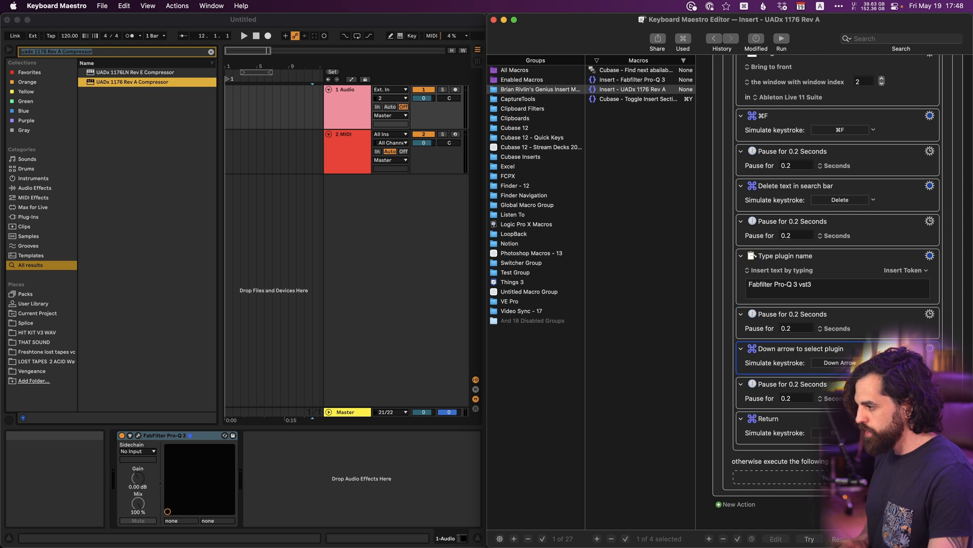
key("super+v")
scroll(891, 357, "down", 2)
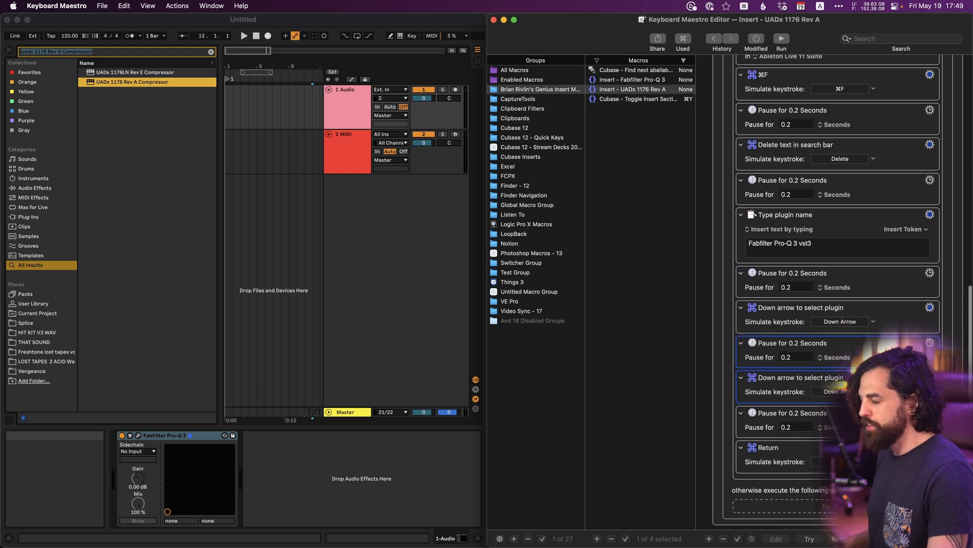
key("super+z")
key("super+v")
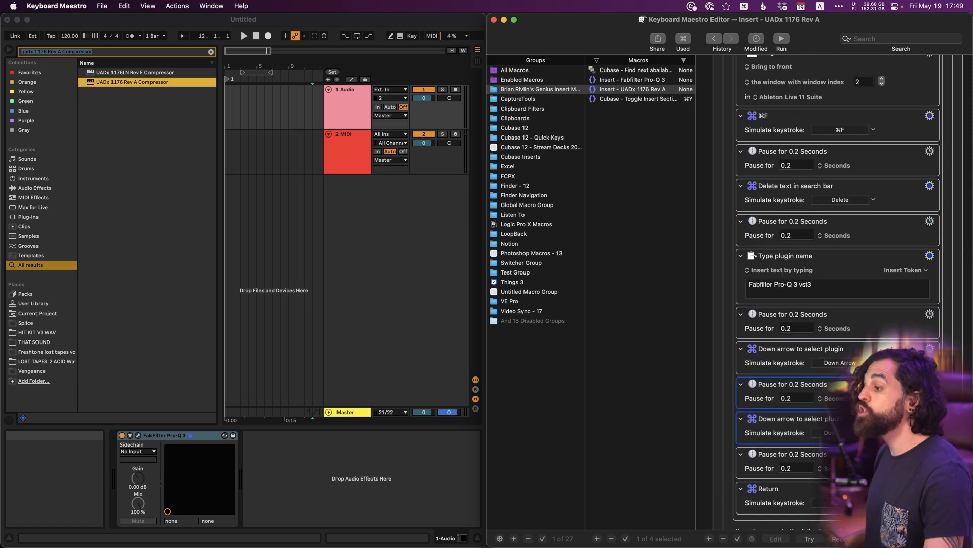
- Replace the "Type plugin name" action's text with "UADx 1176 Rev A Compressor" and copy that text
triple_click(807, 286)
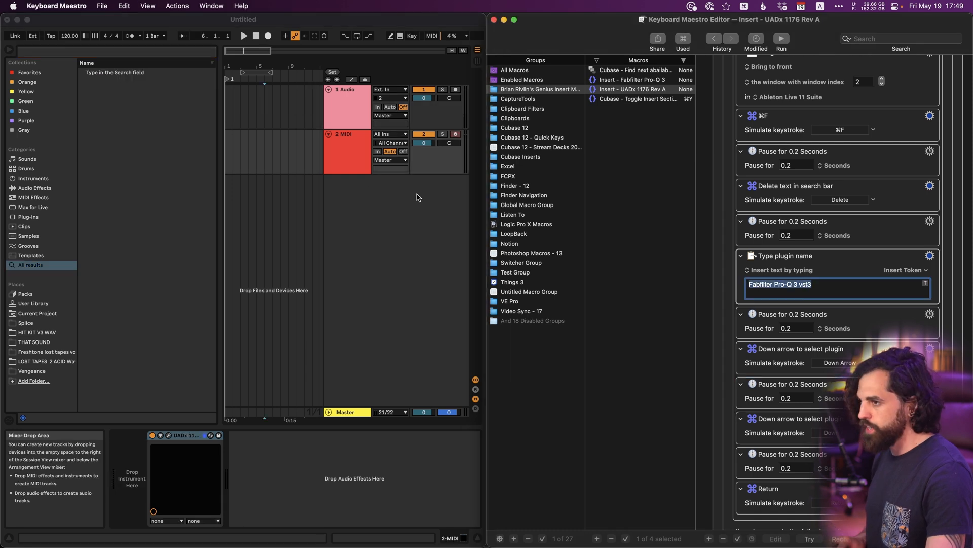
type("1176 Rev A Compressor")
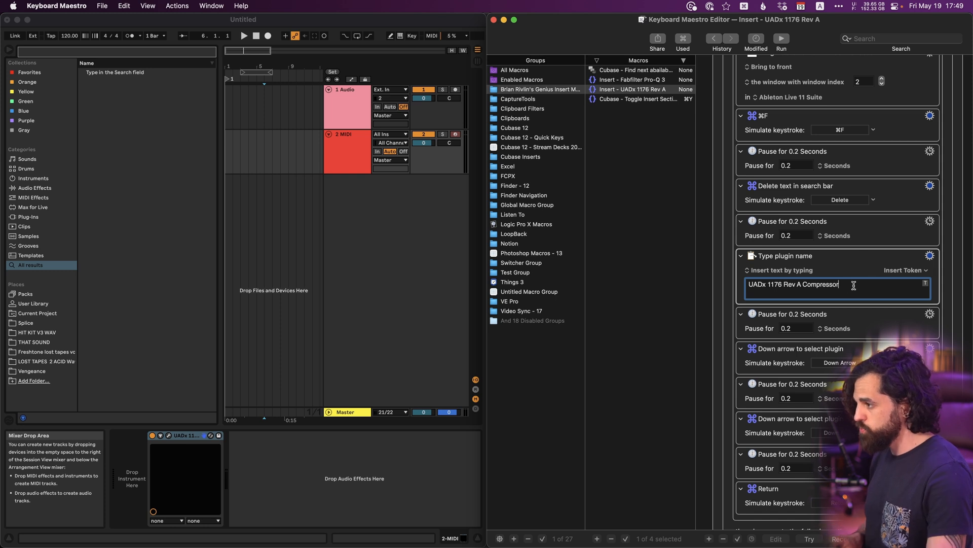
key("super+a")
- Paste the copied plug-in name into Live's browser search and highlight the second result
left_click(72, 53)
key("super+v")
key("Down")
key("Down")
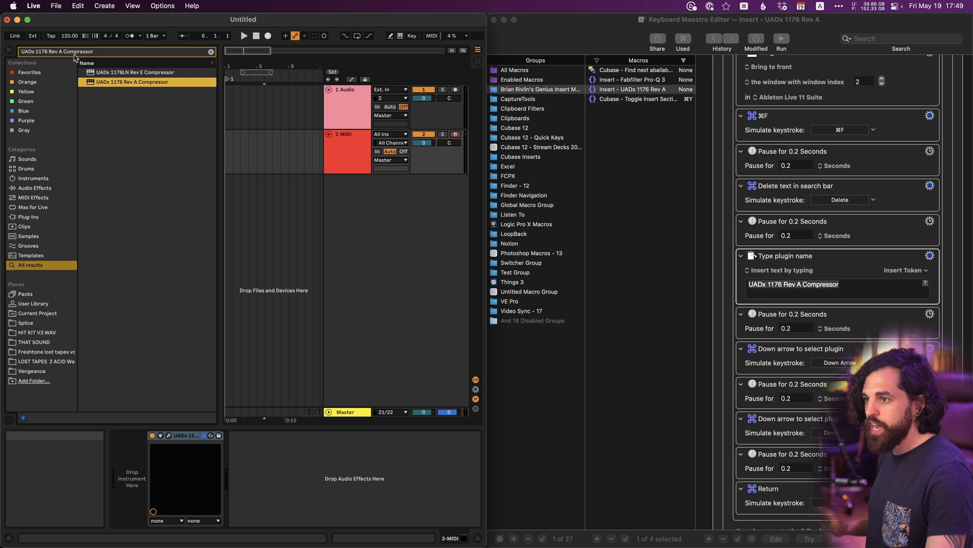
- Run 1176 Rev A from the Alfred plug-in list for the 2 MIDI track in Live
left_click(276, 299)
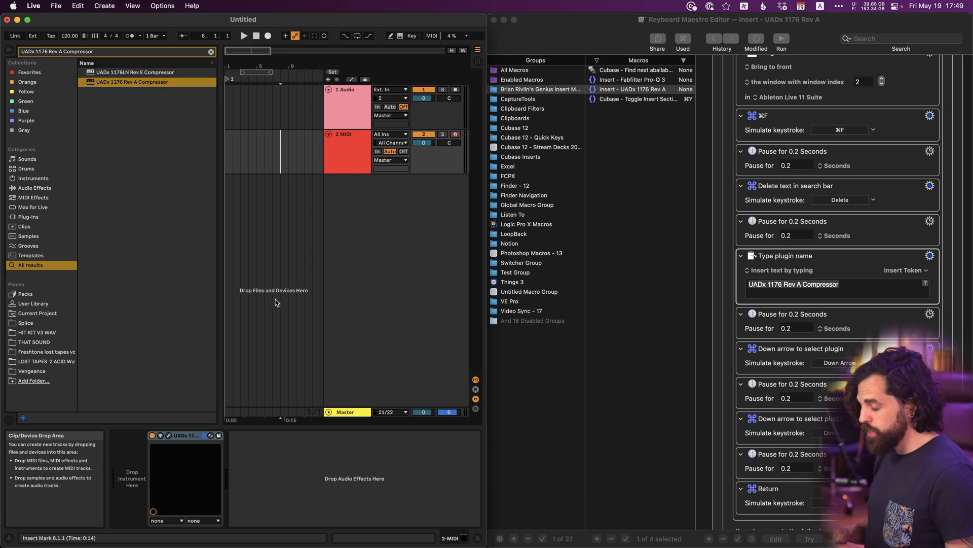
key("alt+space")
key("Down")
key("Return")
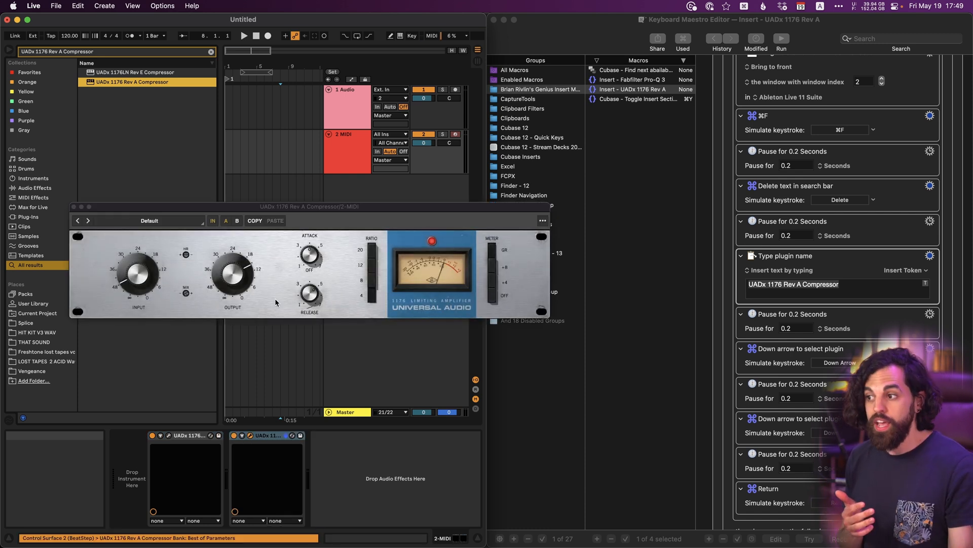
- Turn the UADx 1176 Rev A Compressor's Input knob to about 30 and adjust its Output knob
left_click(246, 283)
left_click_drag(235, 281, 224, 280)
left_click_drag(134, 279, 130, 252)
left_click_drag(221, 285, 249, 282)
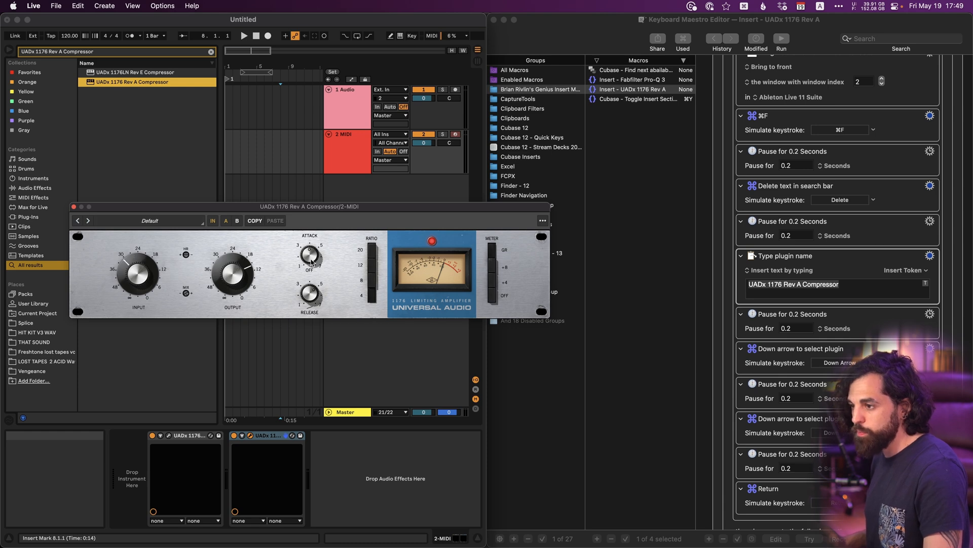
- Search Live's browser for "pro-q" and clear the search
key("super+f")
type("pro-q")
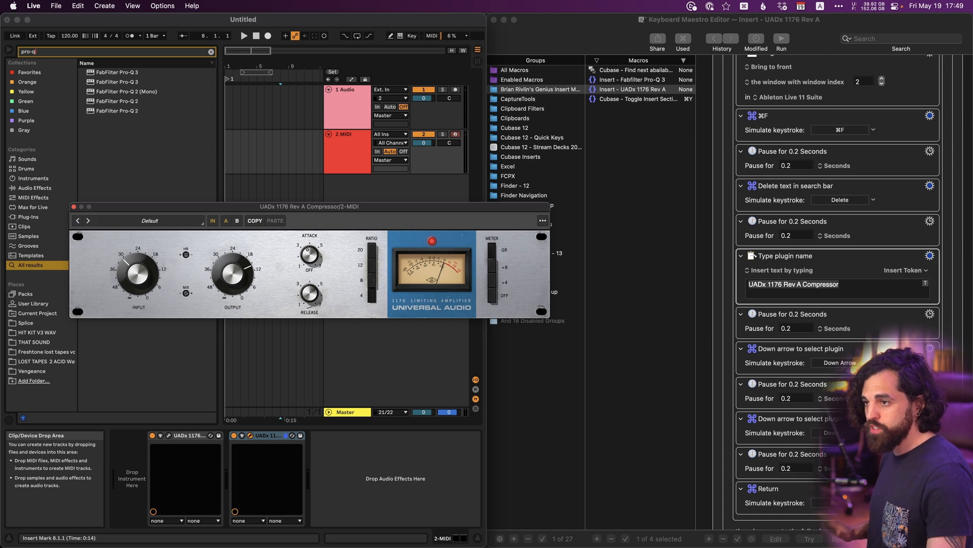
left_click(211, 52)
- Adjust the compressor's Output knob and run Pro-Q from the Alfred plug-in list for the 2 MIDI track
left_click(262, 168)
left_click_drag(240, 281, 225, 312)
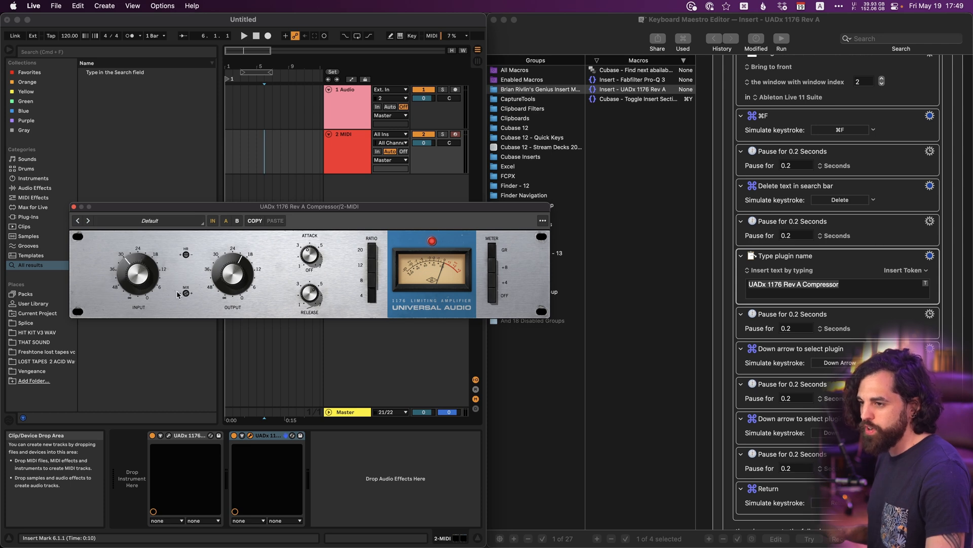
key("alt+space")
key("Return")
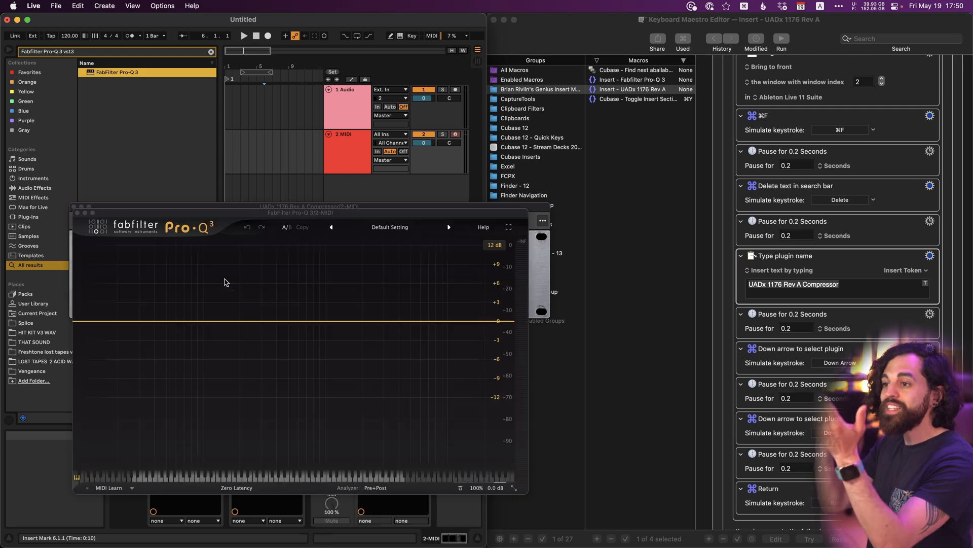
- Duplicate the "Insert - UADx 1176 Rev A" macro in Keyboard Maestro and switch to Alfred Preferences
scroll(935, 200, "up", 4)
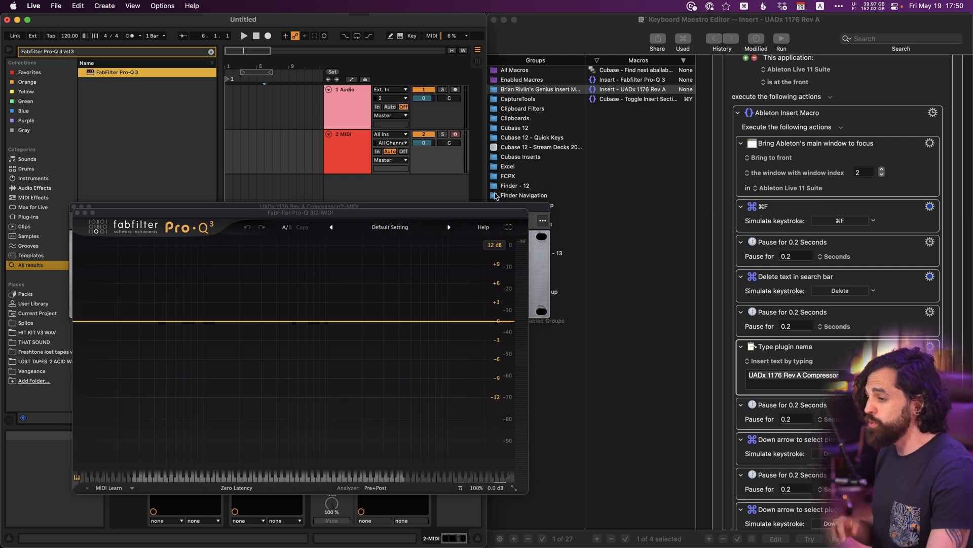
left_click(633, 94)
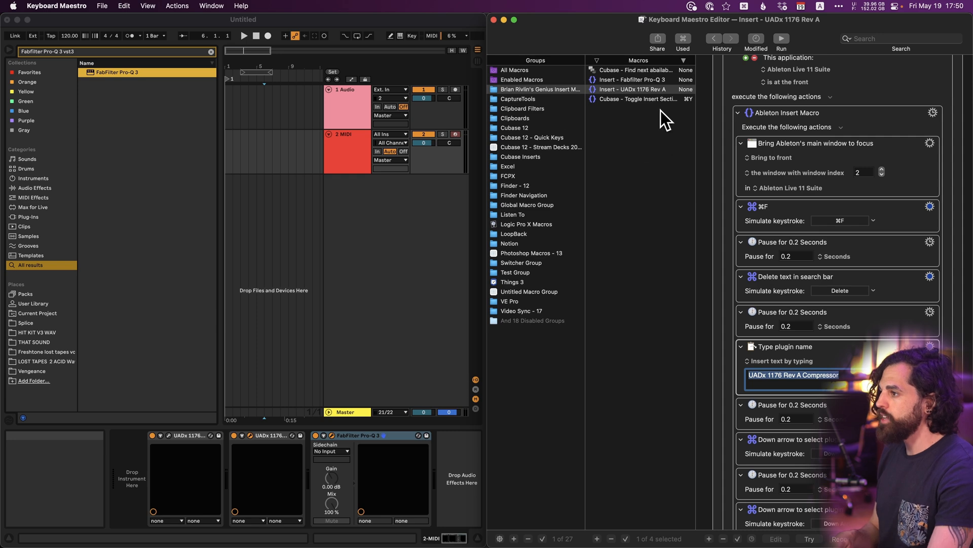
key("super+d")
key("super+Tab")
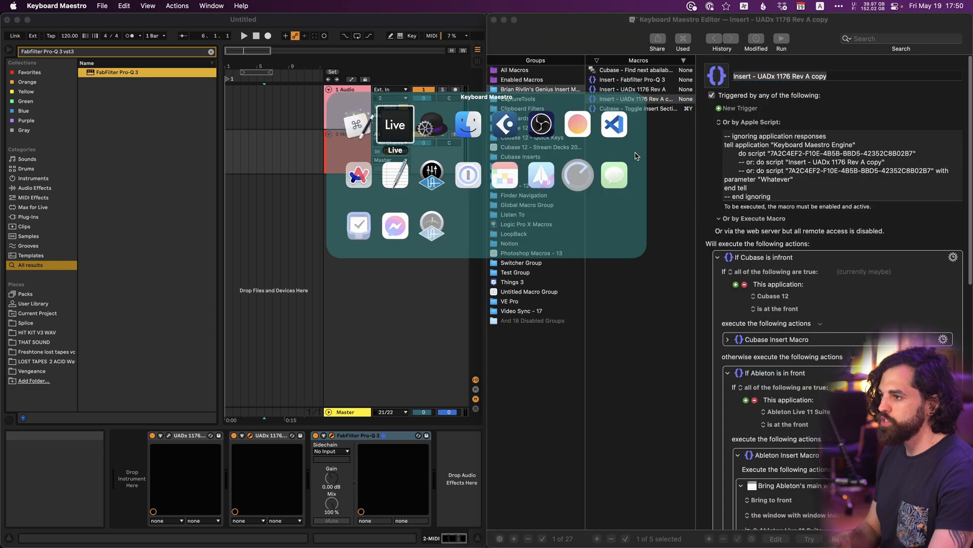
key("super+Tab")
key("super+Tab")
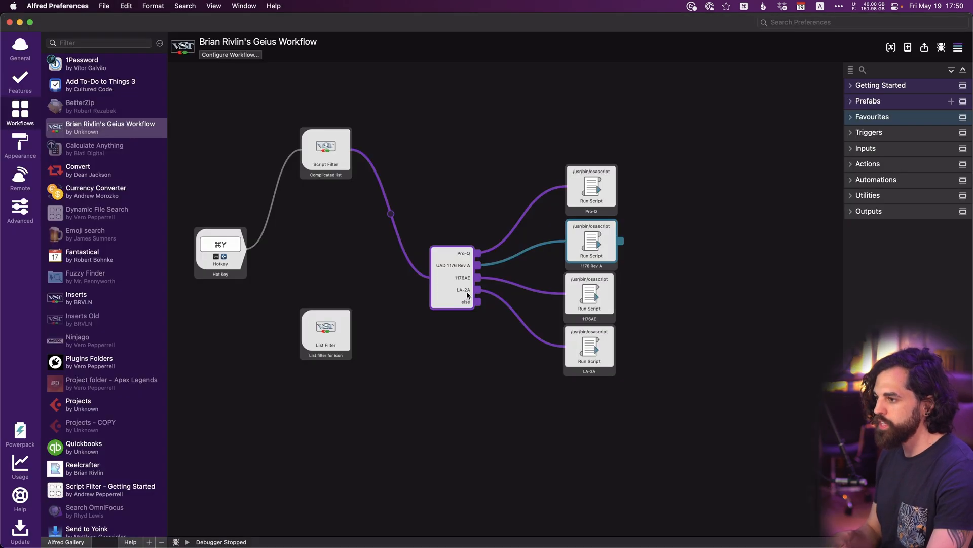
- Switch to Live and search its browser for "UADx LA-2A Silver Compressor"
key("super+Tab")
key("super+Tab")
key("super+Tab")
key("super+Tab")
key("super+Tab")
key("super+Tab")
key("super+Tab")
key("super+shift+Tab")
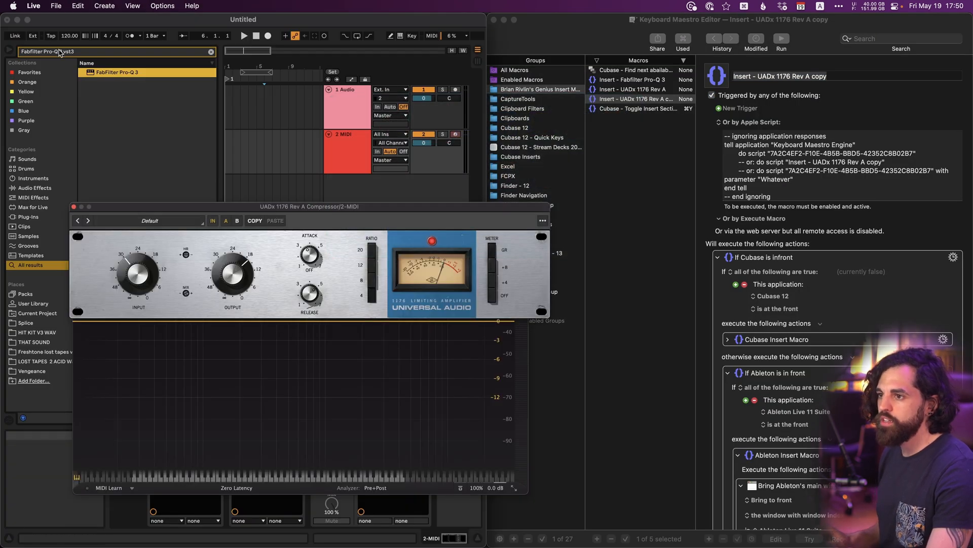
left_click(60, 52)
type("UAD")
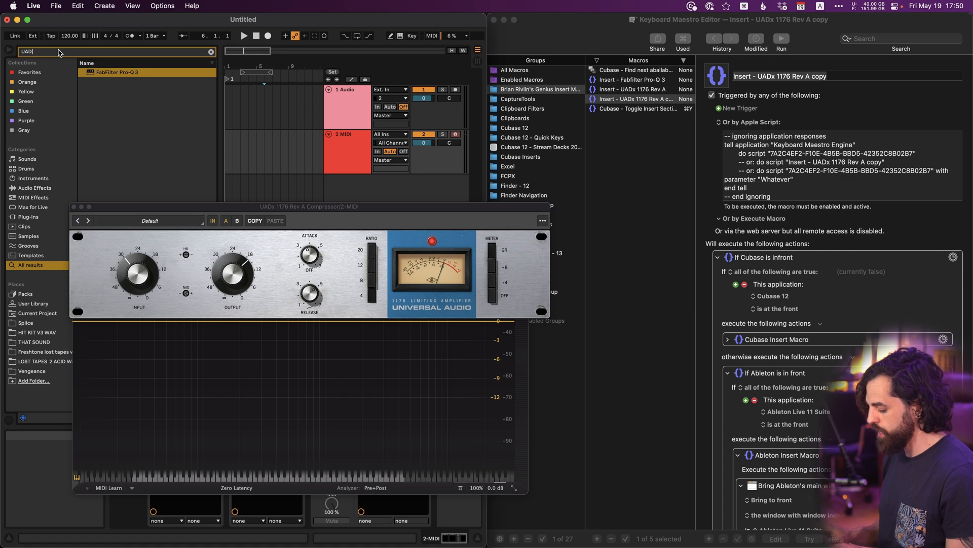
type("x LA-2A")
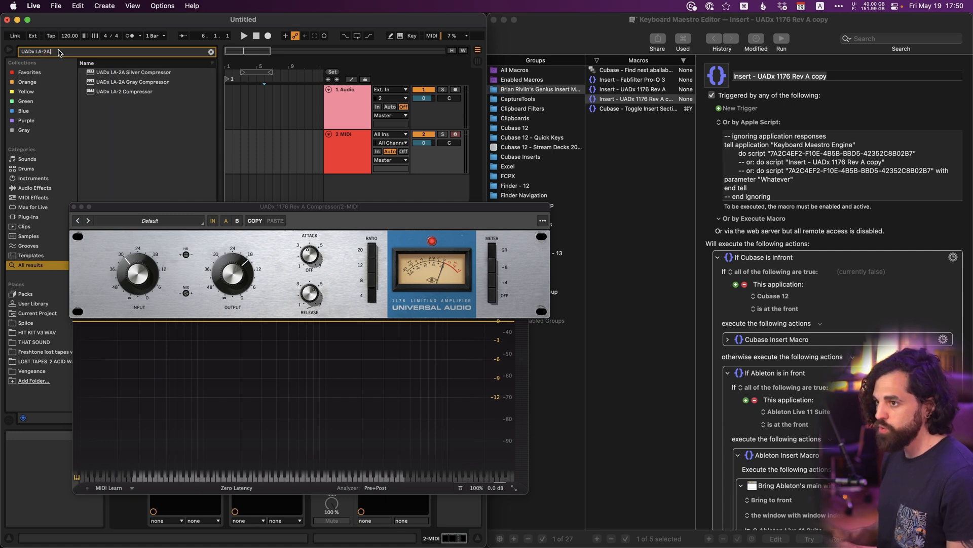
type(" Silver Compressor")
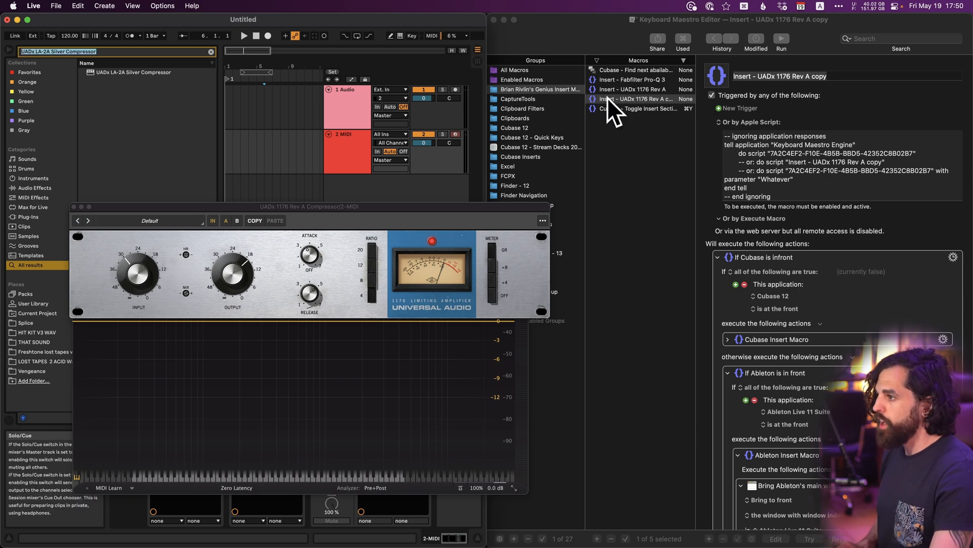
- Rename the copied Keyboard Maestro macro "Insert - UADx LA-2A Silver" and set its Ableton plug-in name text to "UADx LA-2A Silver Compressor"
left_click(658, 97)
left_click(639, 103)
left_click(768, 76)
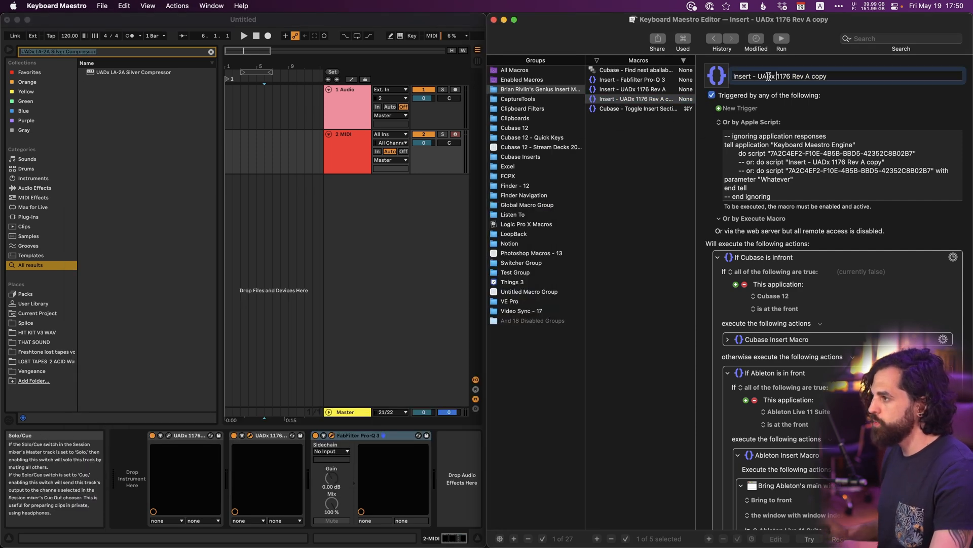
key("shift+super+Right")
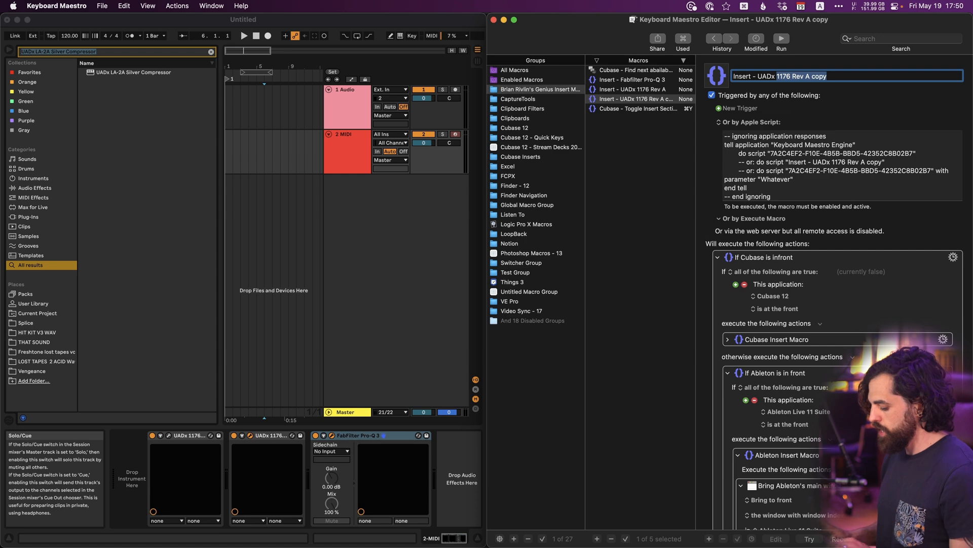
type("LA-2A Silver")
scroll(786, 137, "down", 10)
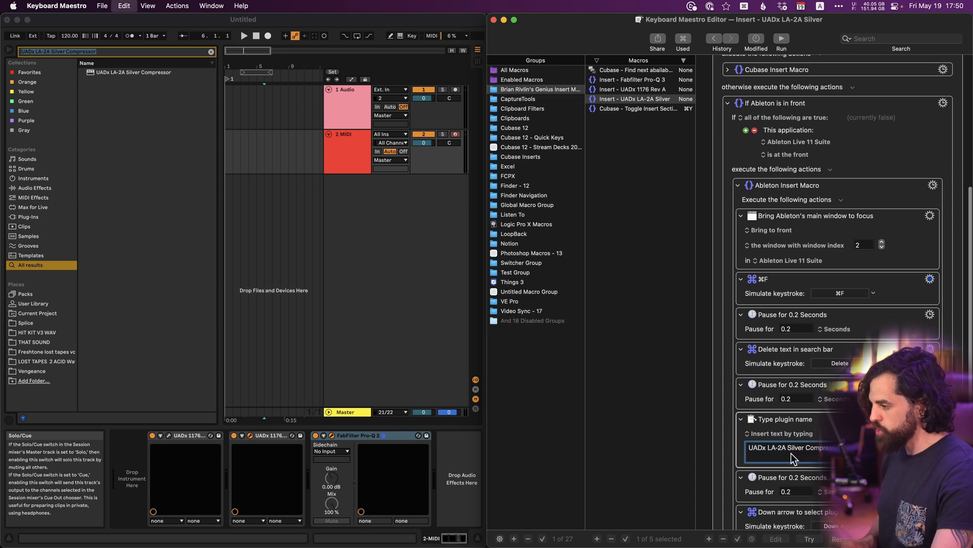
- Copy the LA-2A macro's AppleScript trigger code, replace the script in Alfred's LA-2A Run Script object with it, and save
scroll(784, 447, "up", 10)
left_click_drag(814, 180, 864, 256)
key("super+a")
key("super+c")
key("super+Tab")
key("super+Tab")
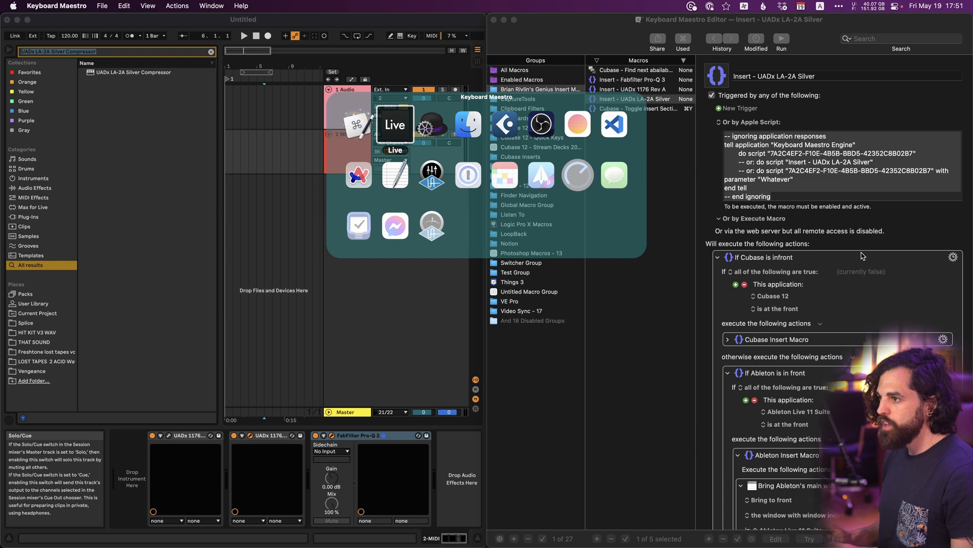
key("super+a")
key("super+v")
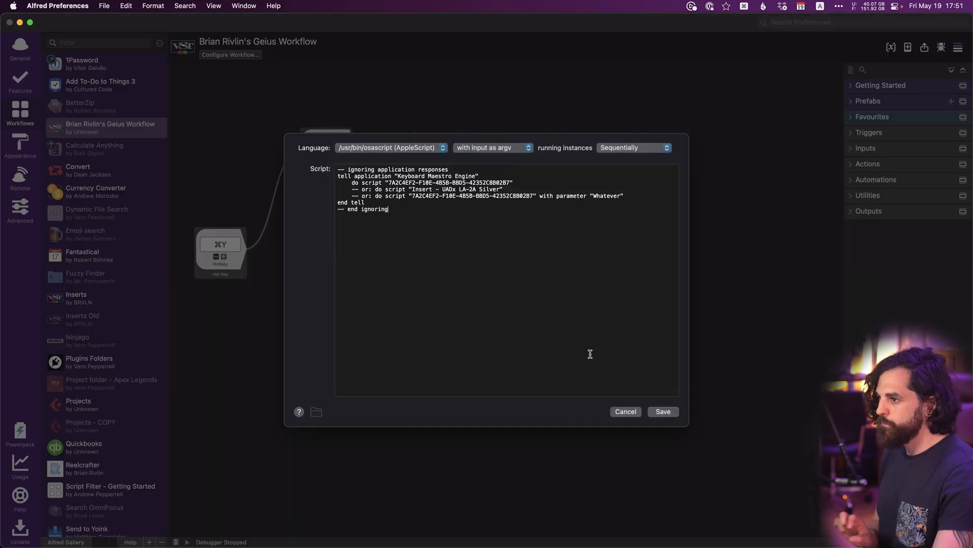
key("super+z")
key("super+shift+z")
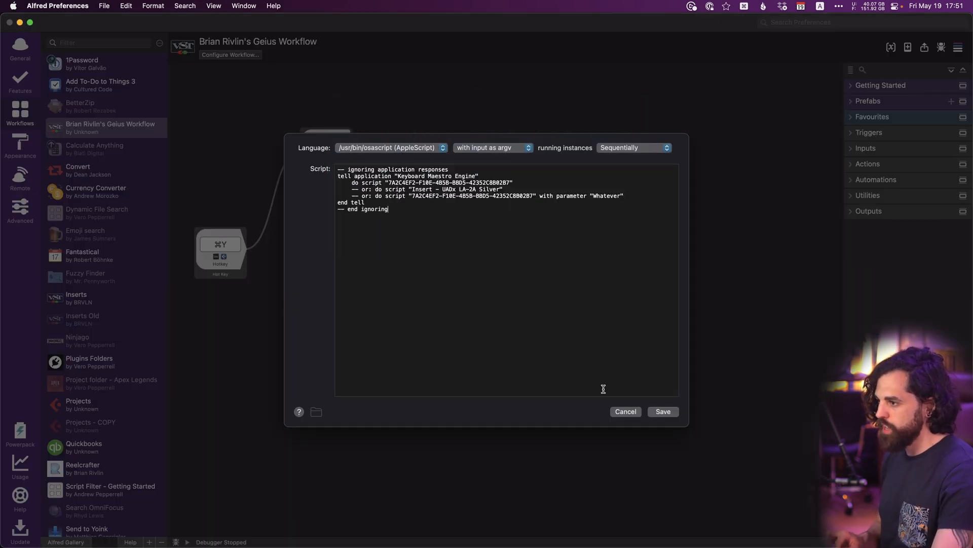
left_click(662, 412)
- Switch to Live and launch the LA-2A insert from the Alfred plug-in list to test the macro
key("super+Tab")
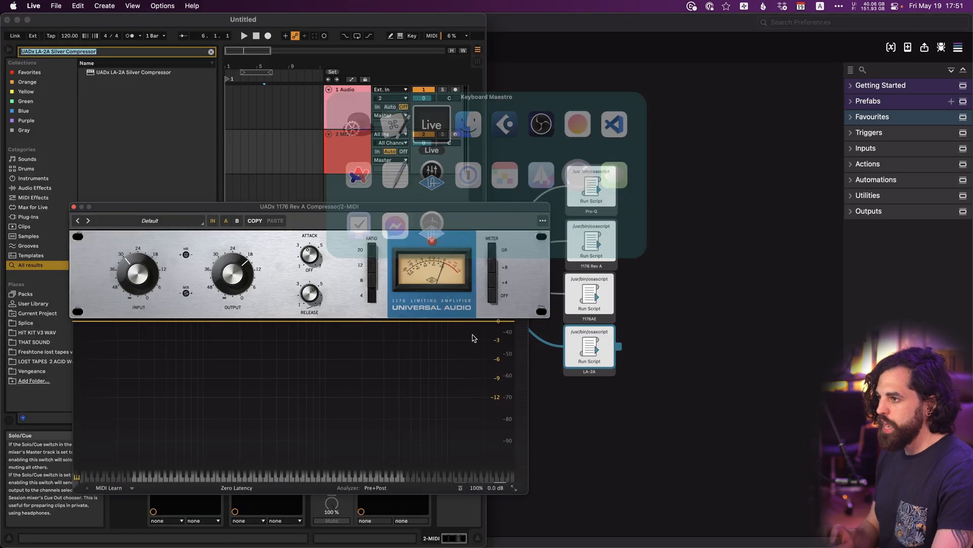
key("alt+space")
key("Down")
key("Down")
key("Return")
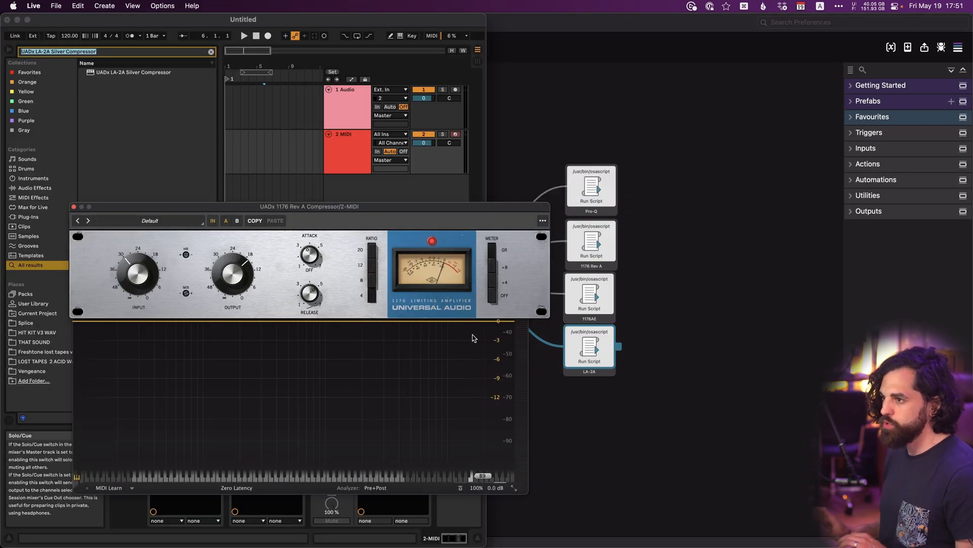